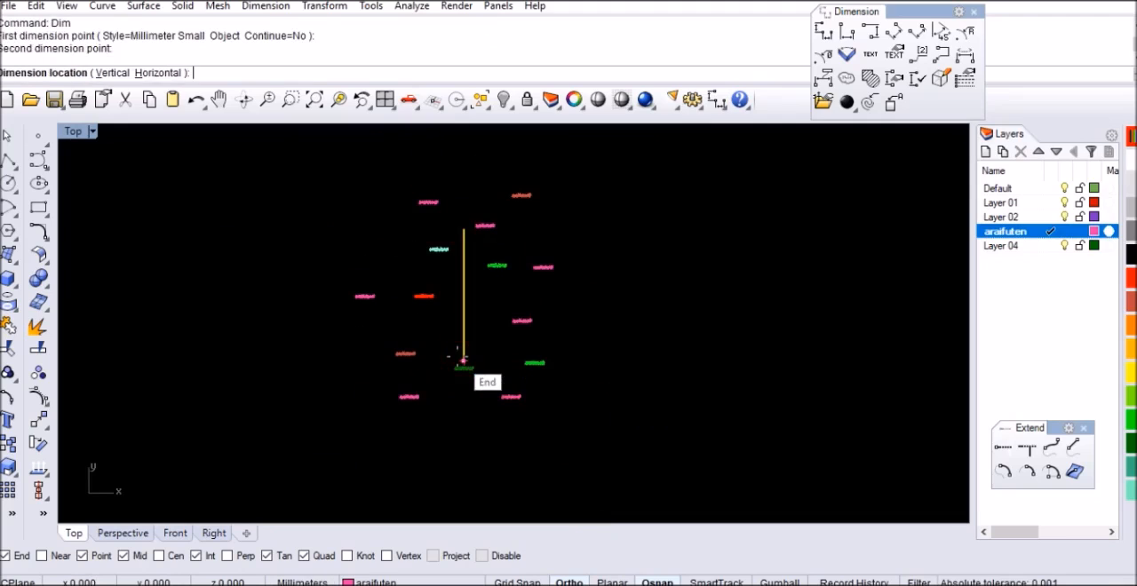
Check the vertical line's length with a temporary dimension between its two ends, without placing it
{"action": "scroll", "coordinate": [457, 289], "scroll_direction": "up", "scroll_amount": 3}
{"action": "scroll", "coordinate": [457, 293], "scroll_direction": "up", "scroll_amount": 10}
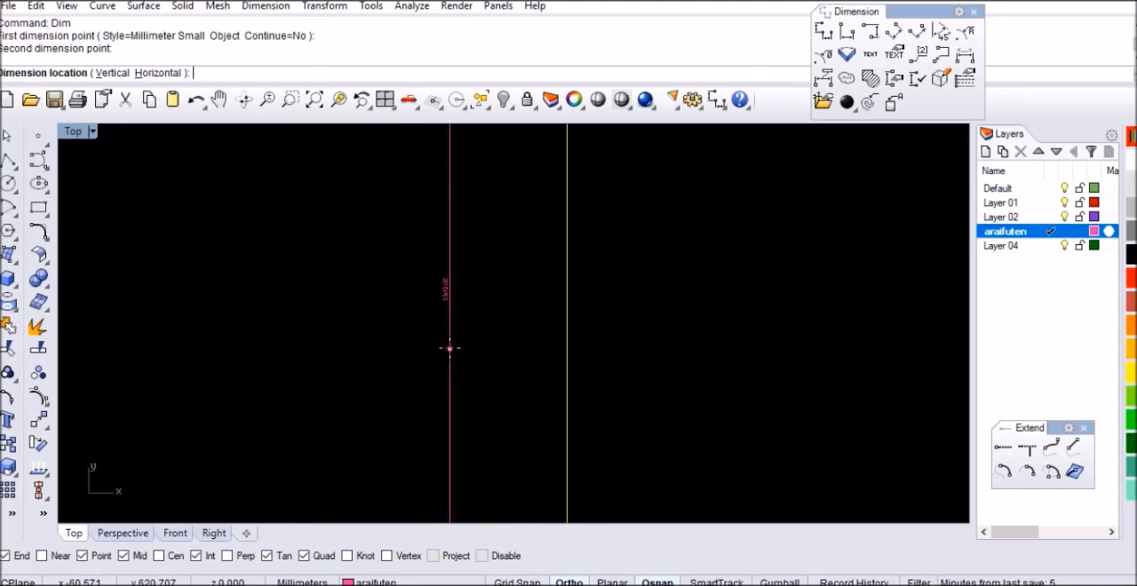
{"action": "scroll", "coordinate": [440, 284], "scroll_direction": "down", "scroll_amount": 8}
{"action": "key", "text": "Escape"}
{"action": "scroll", "coordinate": [440, 293], "scroll_direction": "down", "scroll_amount": 6}
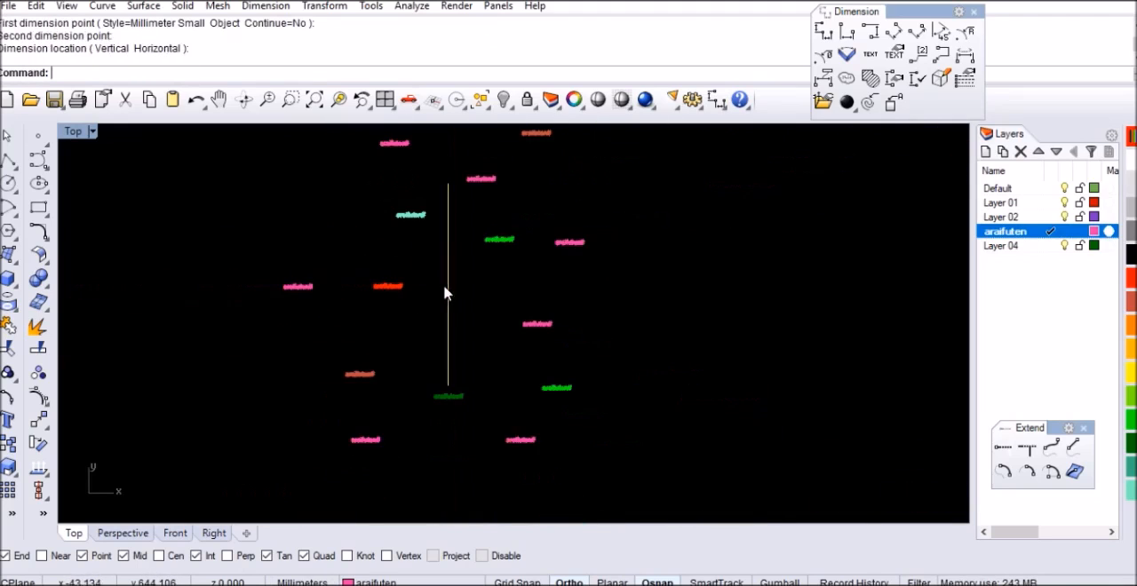
{"action": "scroll", "coordinate": [485, 383], "scroll_direction": "up", "scroll_amount": 4}
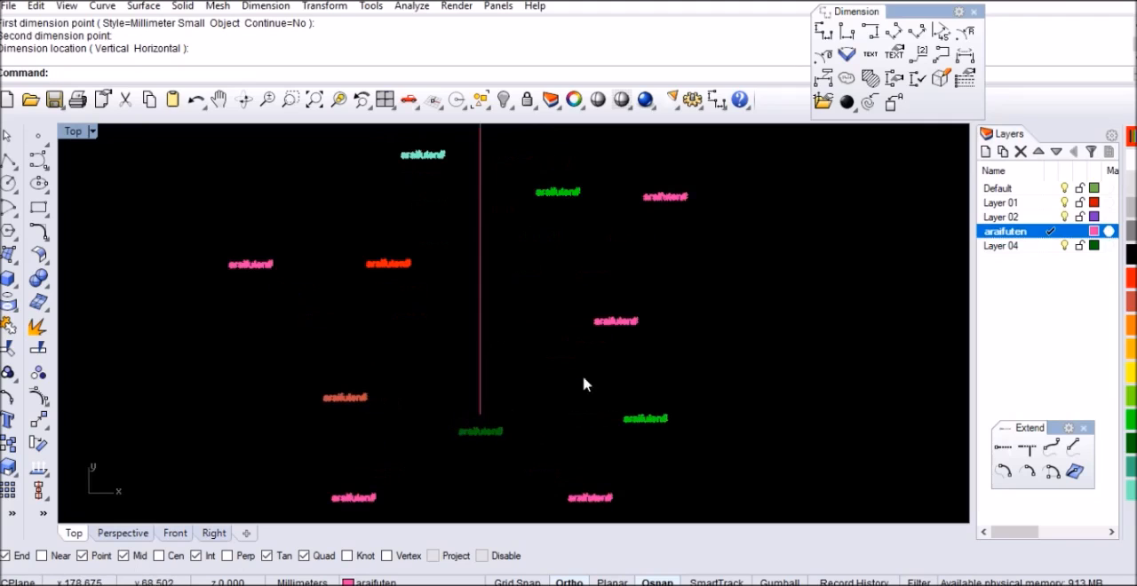
{"action": "left_click", "coordinate": [819, 217]}
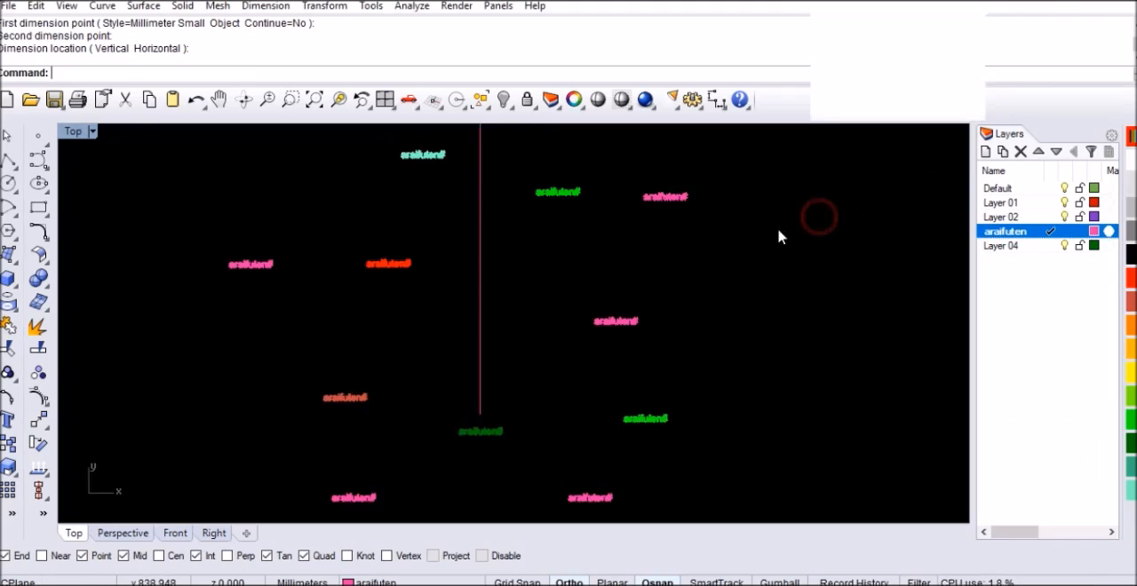
Draw a 68.79 mm horizontal line to the right from the bottom end of the vertical line
{"action": "scroll", "coordinate": [485, 423], "scroll_direction": "up", "scroll_amount": 2}
{"action": "key", "text": "Return"}
{"action": "left_click", "coordinate": [483, 415]}
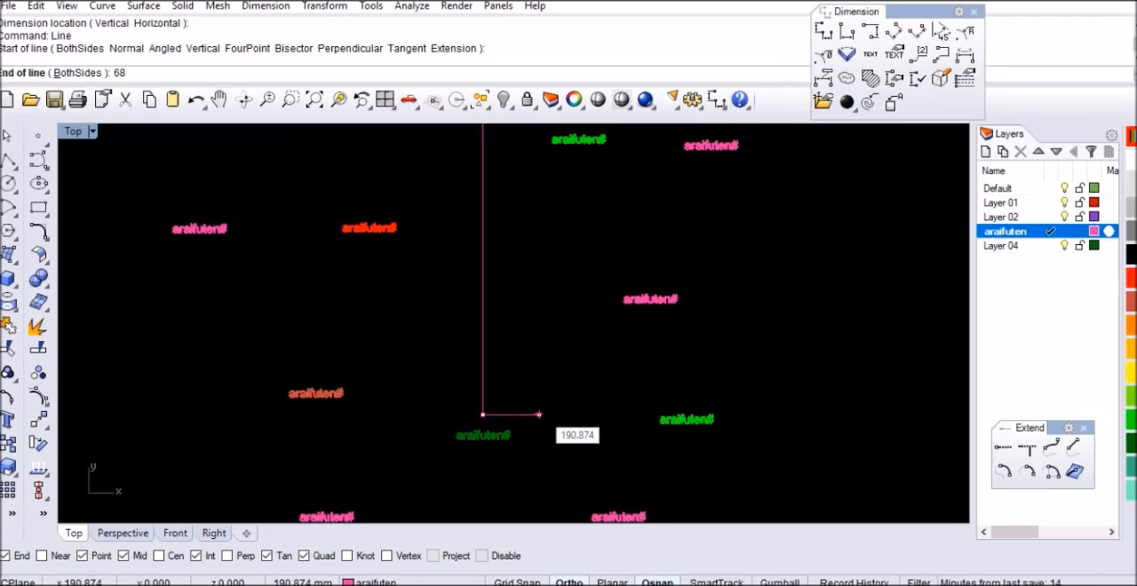
{"action": "type", "text": "68.79"}
{"action": "key", "text": "Return"}
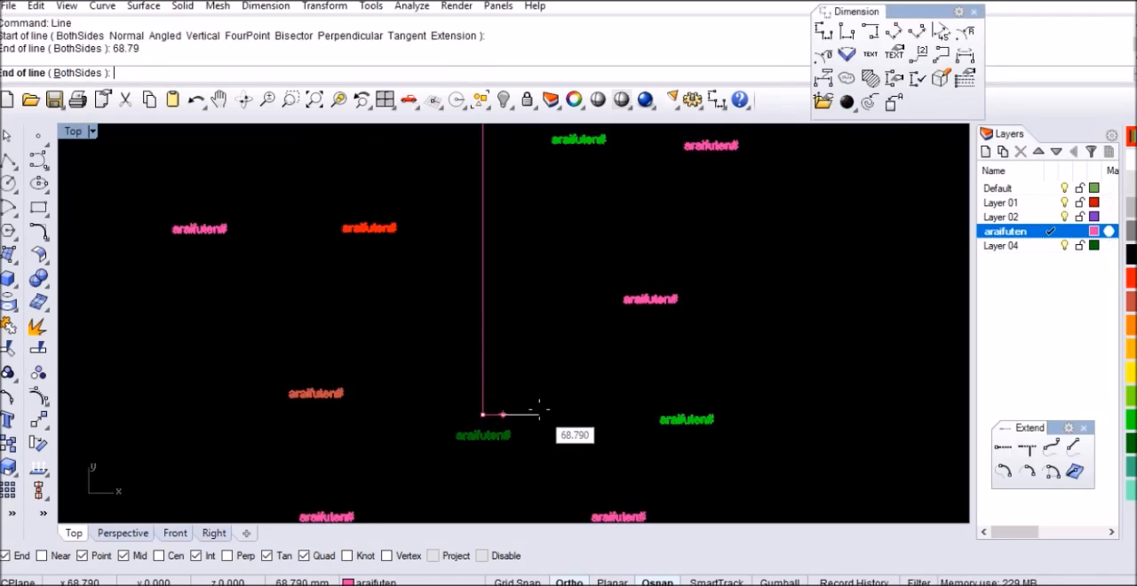
{"action": "left_click", "coordinate": [539, 410]}
Move the 68.79 mm horizontal line straight up by 203.35 mm along the vertical line
{"action": "scroll", "coordinate": [499, 420], "scroll_direction": "up", "scroll_amount": 2}
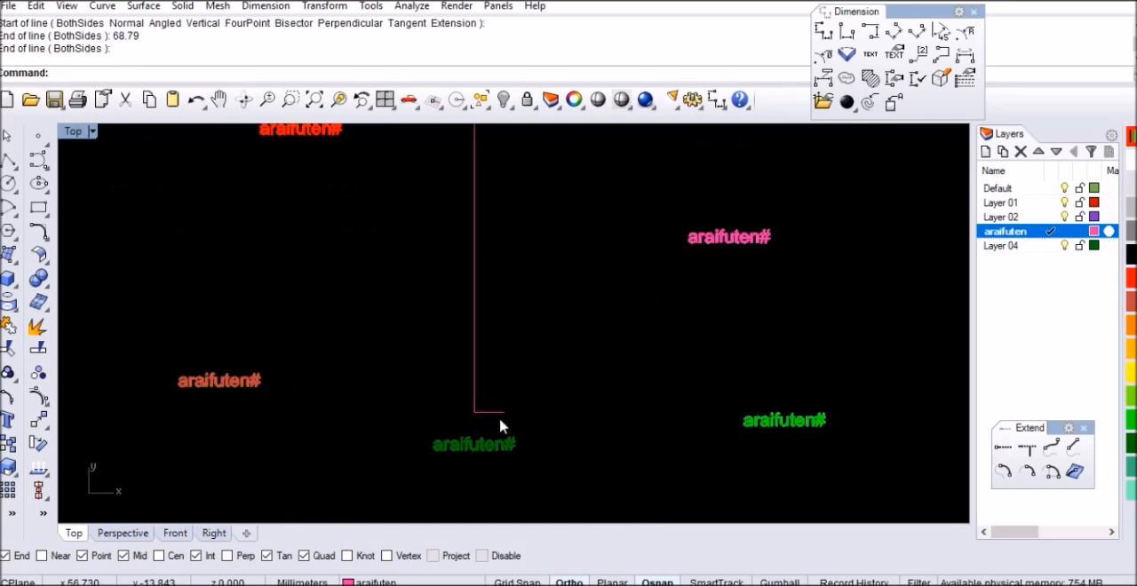
{"action": "left_click", "coordinate": [500, 416]}
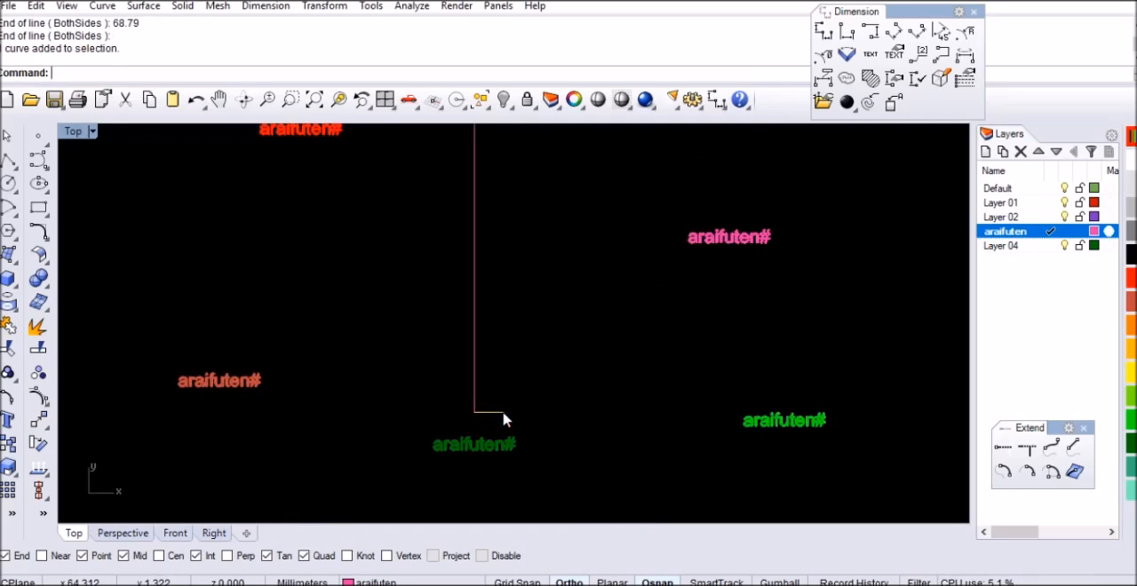
{"action": "type", "text": "m"}
{"action": "key", "text": "Return"}
{"action": "left_click", "coordinate": [556, 399]}
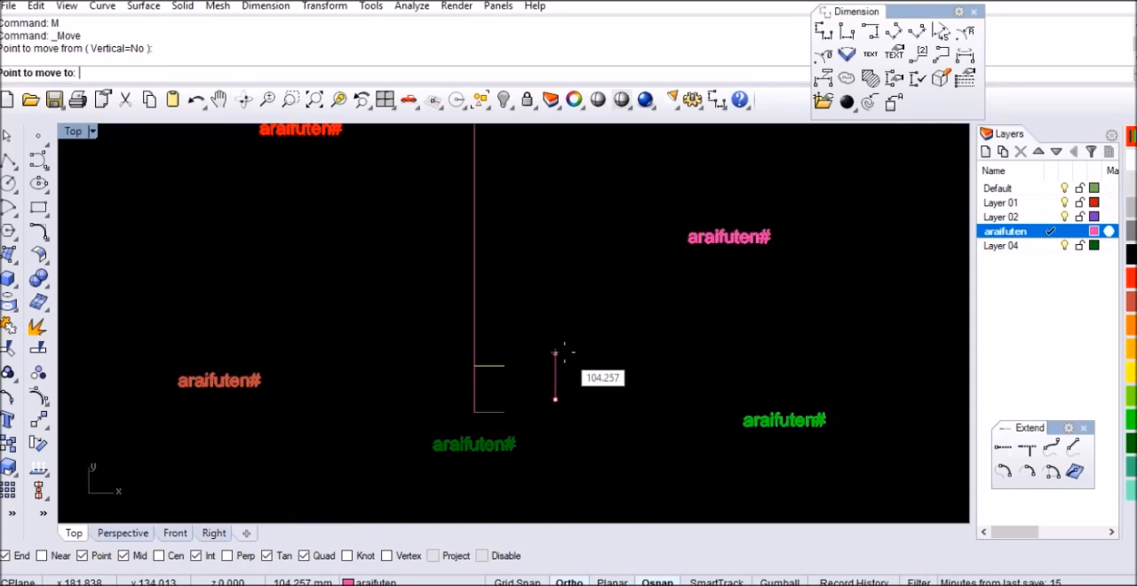
{"action": "type", "text": "203."}
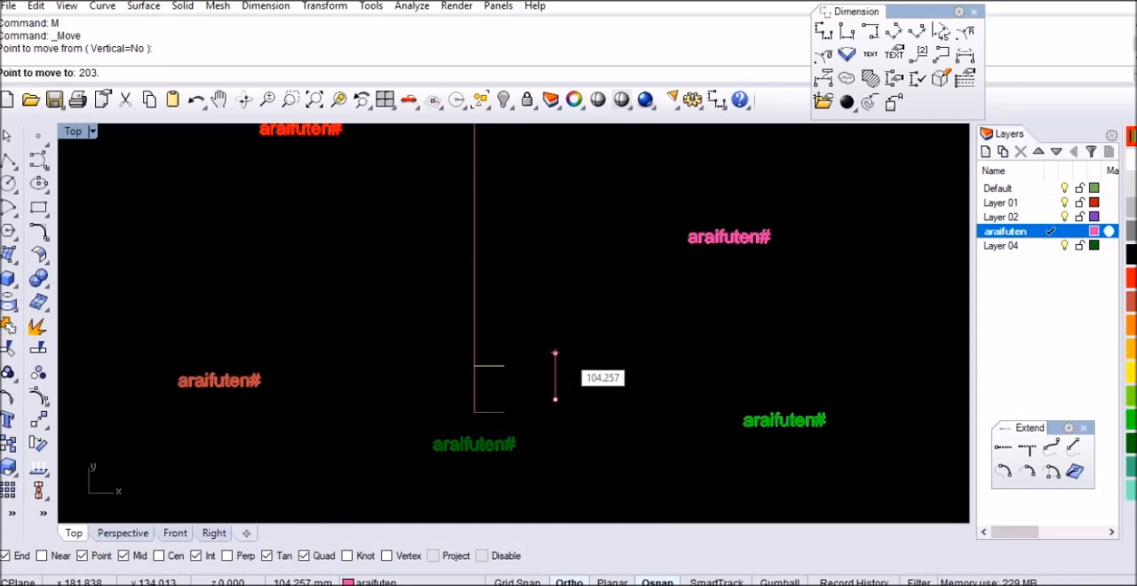
{"action": "type", "text": "35"}
{"action": "key", "text": "Return"}
{"action": "left_click", "coordinate": [563, 352]}
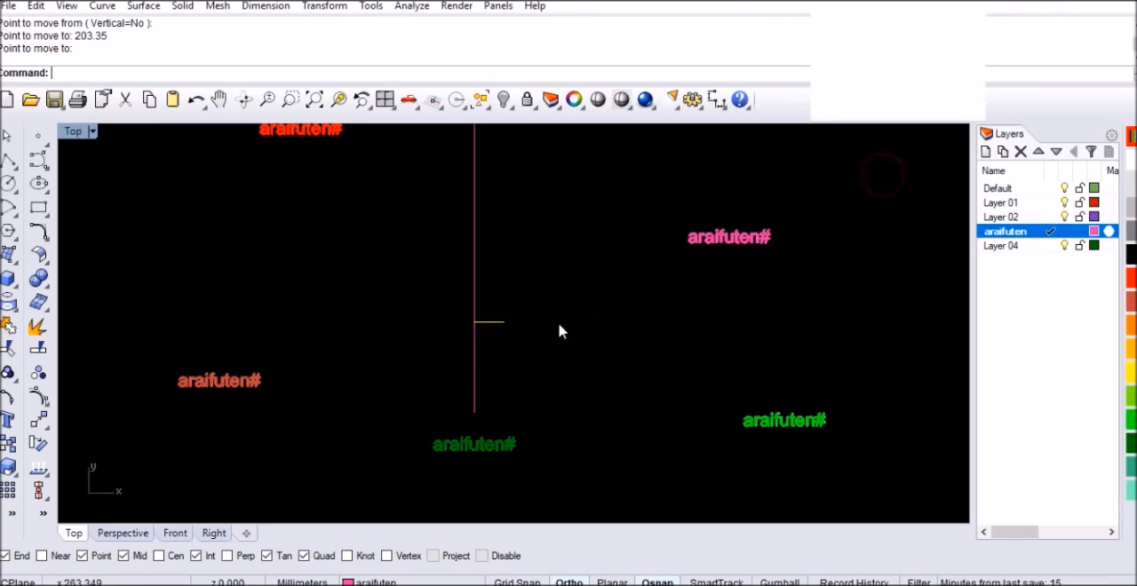
Draw a 389 mm horizontal line to the right from the bottom end of the vertical line
{"action": "scroll", "coordinate": [598, 351], "scroll_direction": "up", "scroll_amount": 2}
{"action": "type", "text": "line"}
{"action": "key", "text": "Return"}
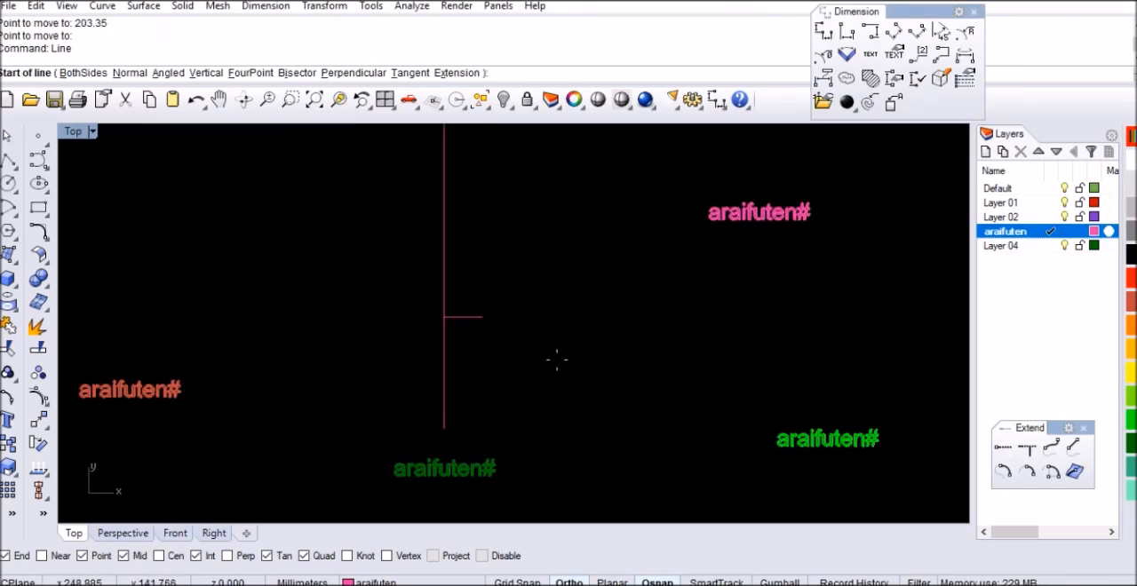
{"action": "left_click", "coordinate": [444, 429]}
{"action": "type", "text": "38"}
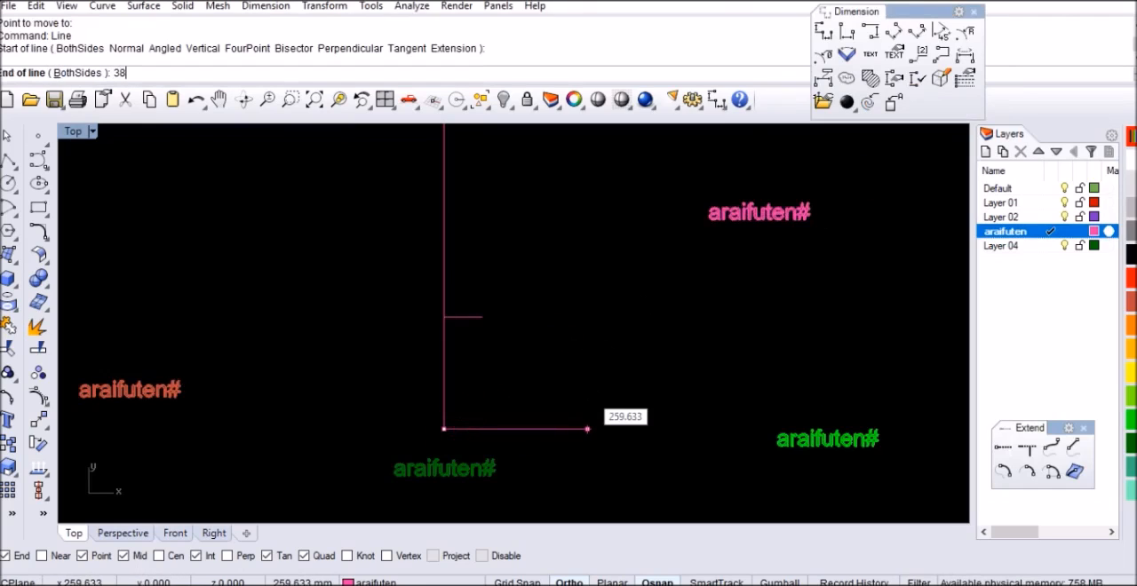
{"action": "type", "text": "9"}
{"action": "key", "text": "Return"}
{"action": "left_click", "coordinate": [586, 394]}
Move the new long horizontal line straight up by 389 mm from the base of the vertical line
{"action": "left_click_drag", "start_coordinate": [612, 385], "coordinate": [591, 460]}
{"action": "type", "text": "m"}
{"action": "key", "text": "Return"}
{"action": "left_click", "coordinate": [627, 388]}
{"action": "type", "text": "389"}
{"action": "key", "text": "Return"}
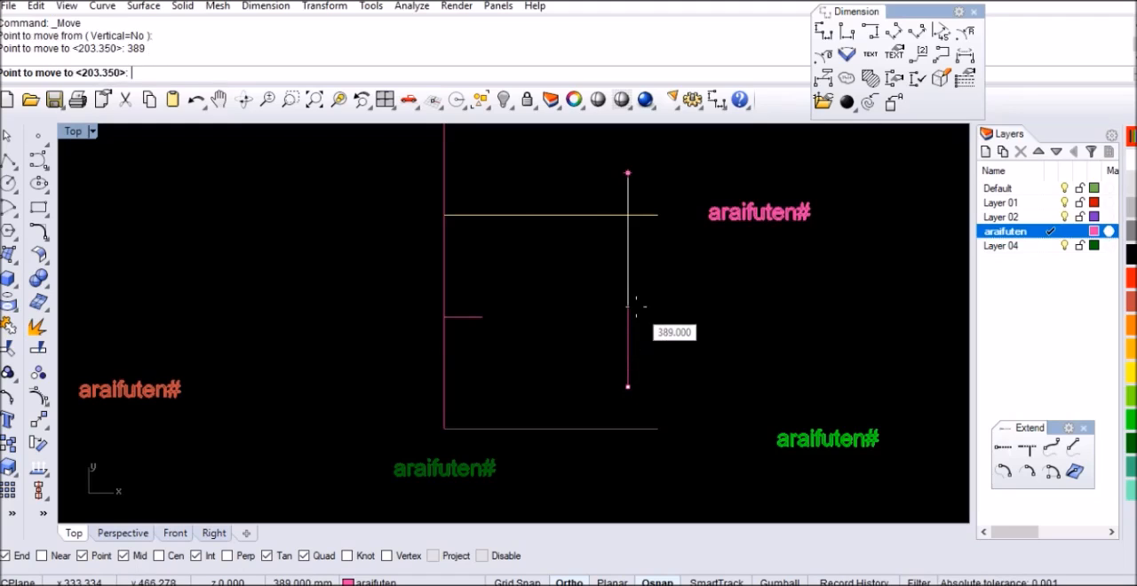
{"action": "left_click", "coordinate": [636, 307]}
Draw a horizontal line about 226 mm long to the right from the vertical line's bottom end
{"action": "scroll", "coordinate": [533, 363], "scroll_direction": "down", "scroll_amount": 6}
{"action": "left_click", "coordinate": [483, 412]}
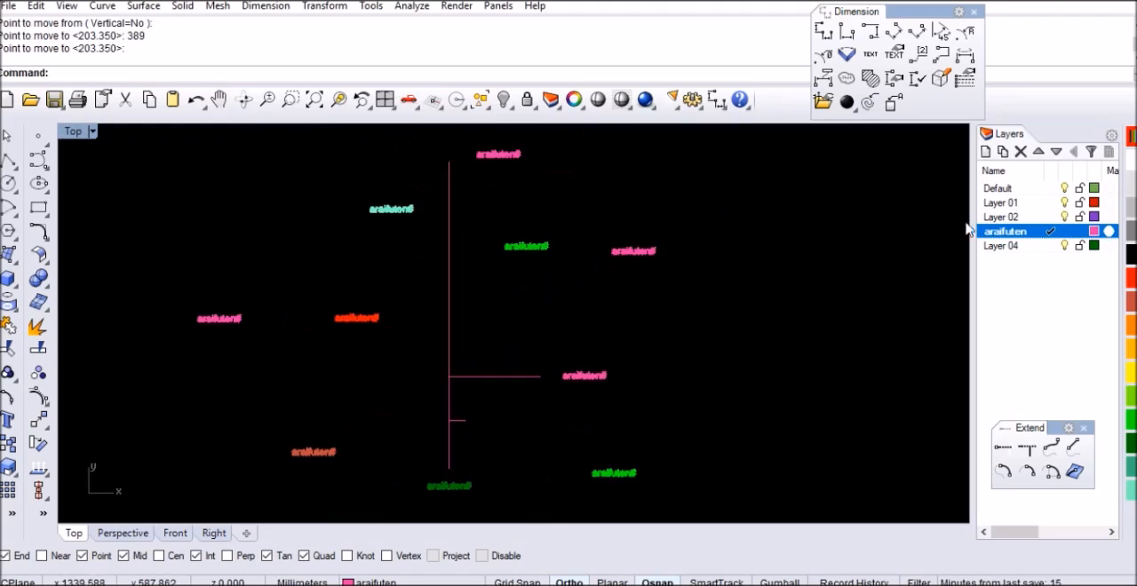
{"action": "left_click", "coordinate": [608, 435]}
{"action": "type", "text": "line"}
{"action": "key", "text": "Return"}
{"action": "left_click", "coordinate": [455, 469]}
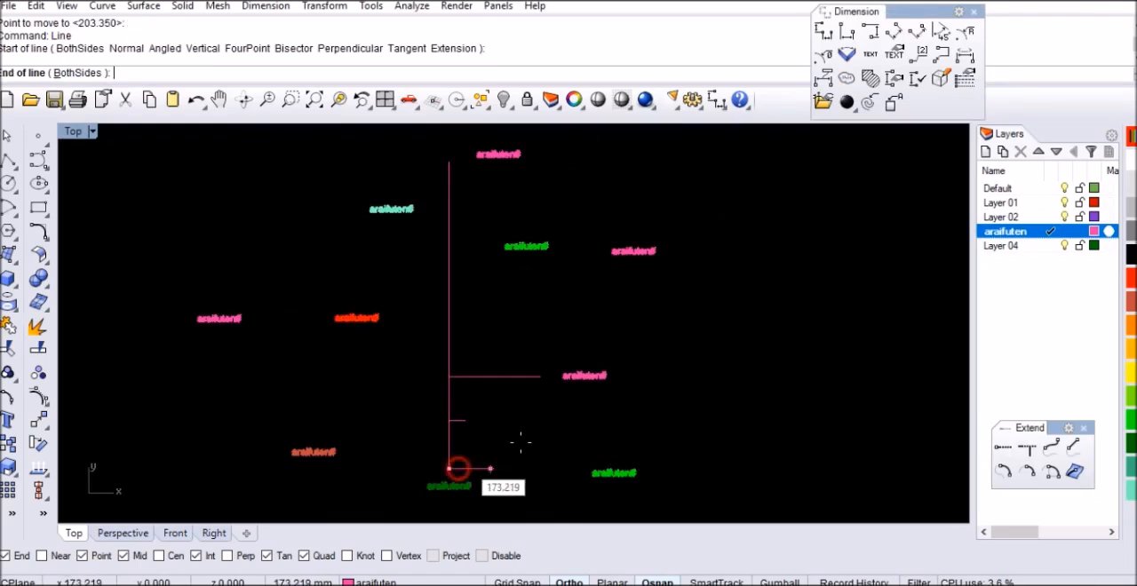
{"action": "type", "text": "22"}
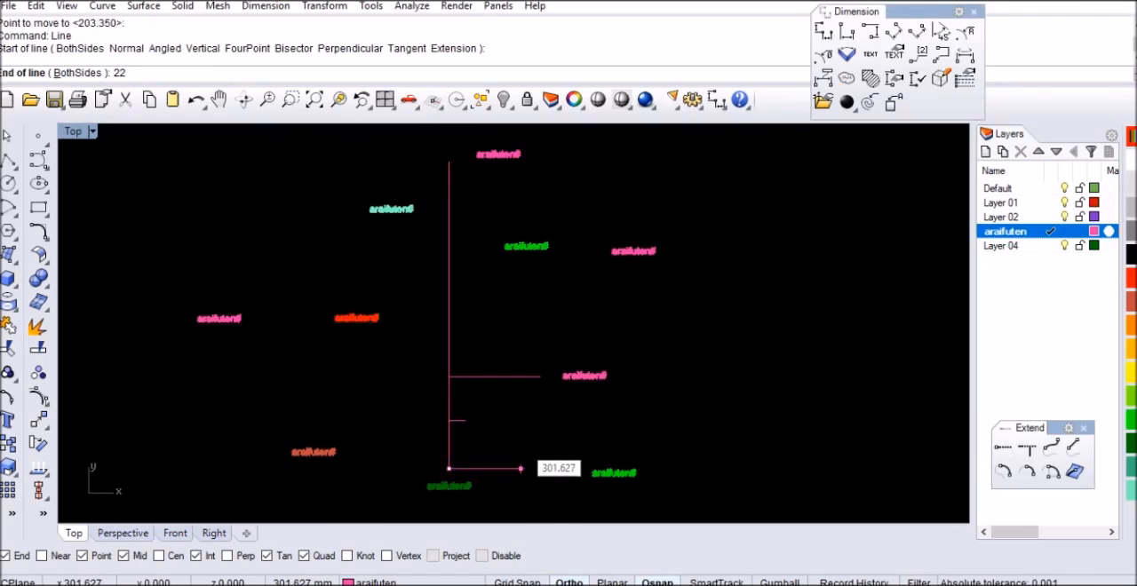
{"action": "type", "text": "6.96"}
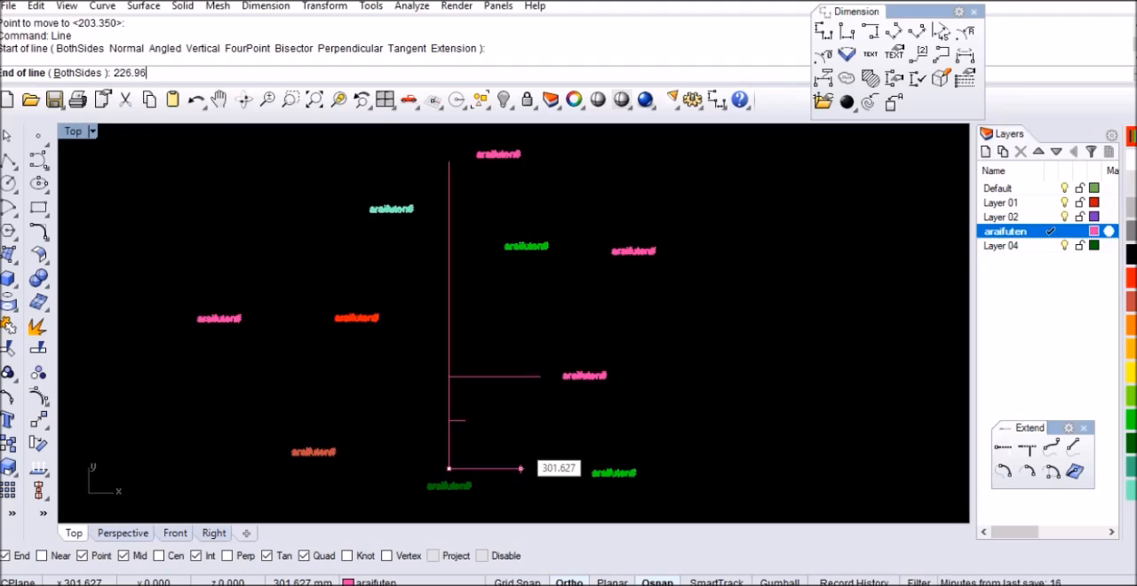
{"action": "key", "text": "Return"}
{"action": "left_click", "coordinate": [520, 446]}
Move the roughly 226 mm horizontal line straight up by 444.42 mm
{"action": "left_click", "coordinate": [491, 468]}
{"action": "type", "text": "M"}
{"action": "key", "text": "Return"}
{"action": "left_click", "coordinate": [534, 455]}
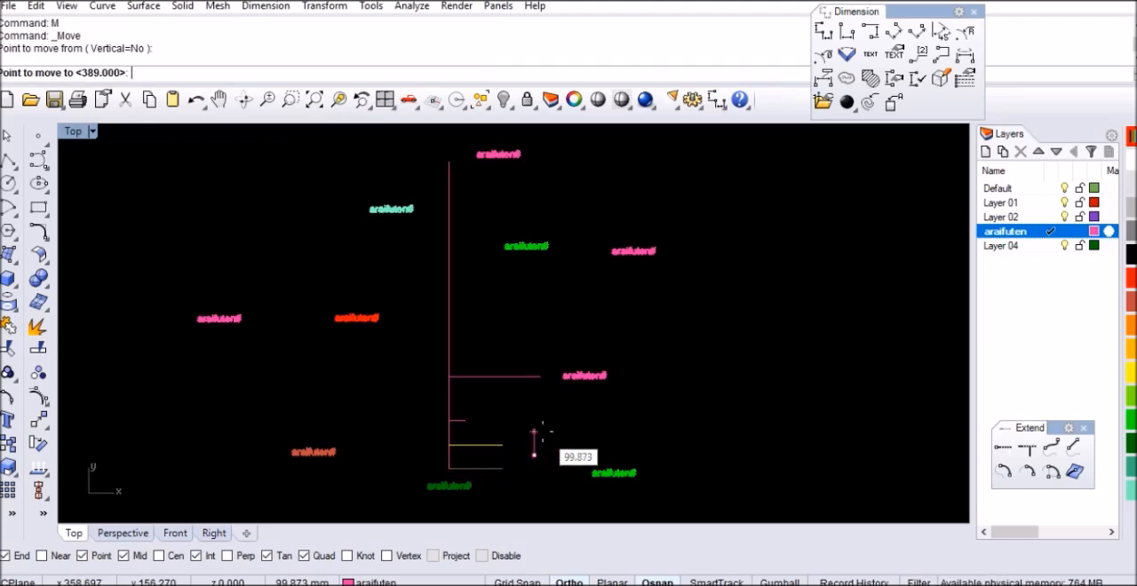
{"action": "type", "text": "444."}
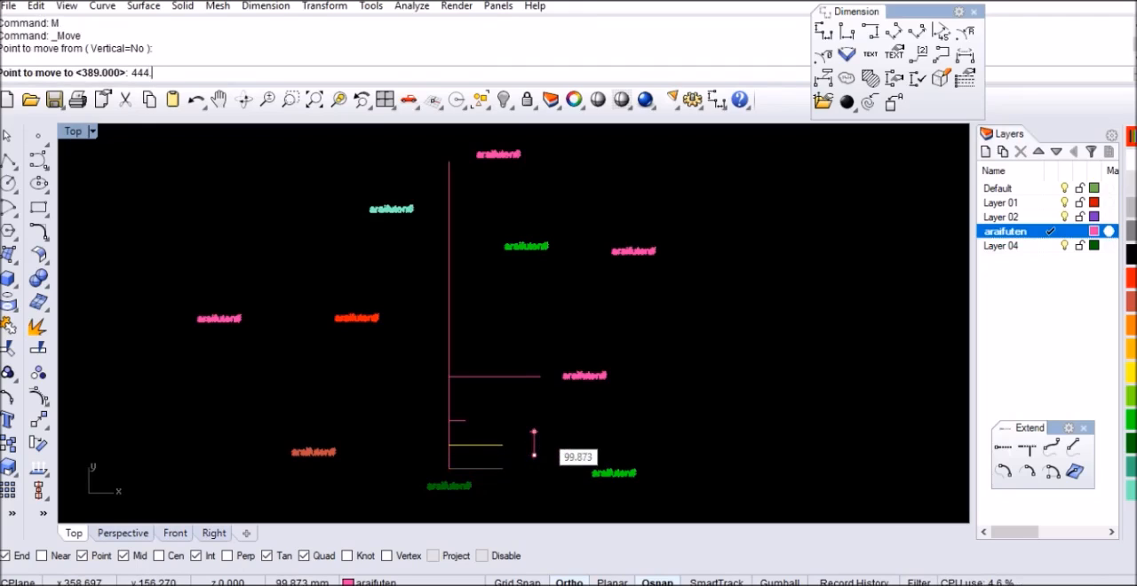
{"action": "type", "text": "42"}
{"action": "key", "text": "Return"}
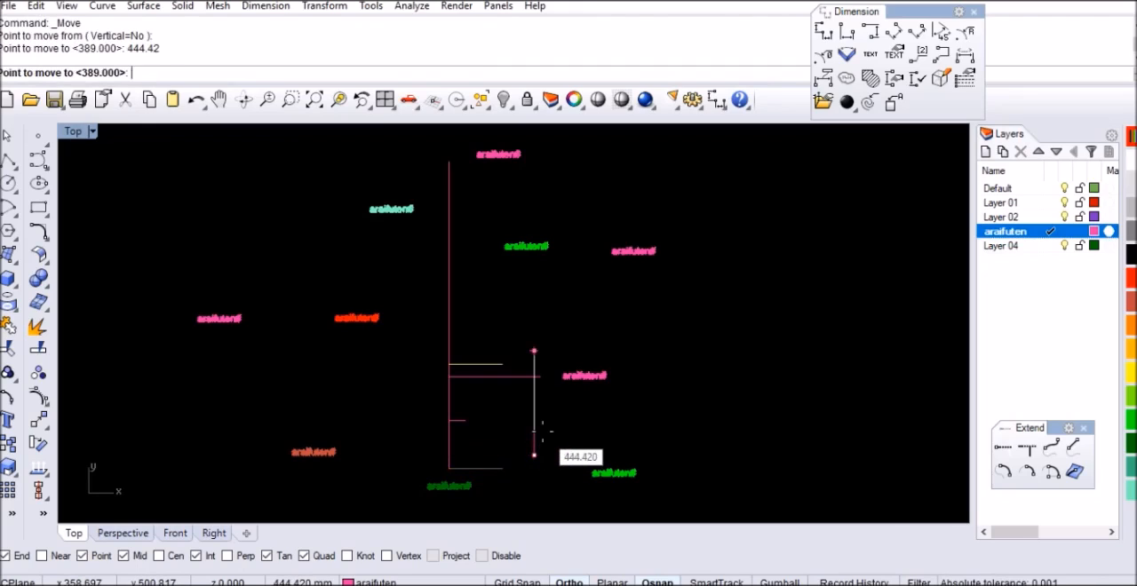
{"action": "left_click", "coordinate": [542, 436]}
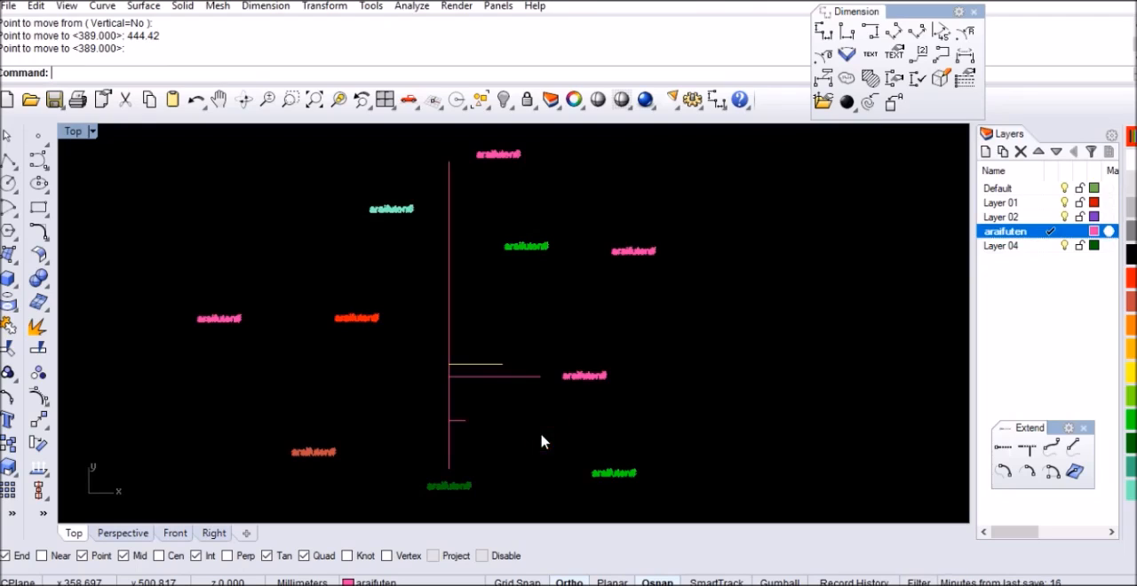
Draw a 121.75 mm horizontal line to the right from the bottom end of the vertical line
{"action": "left_click", "coordinate": [541, 445]}
{"action": "key", "text": "Return"}
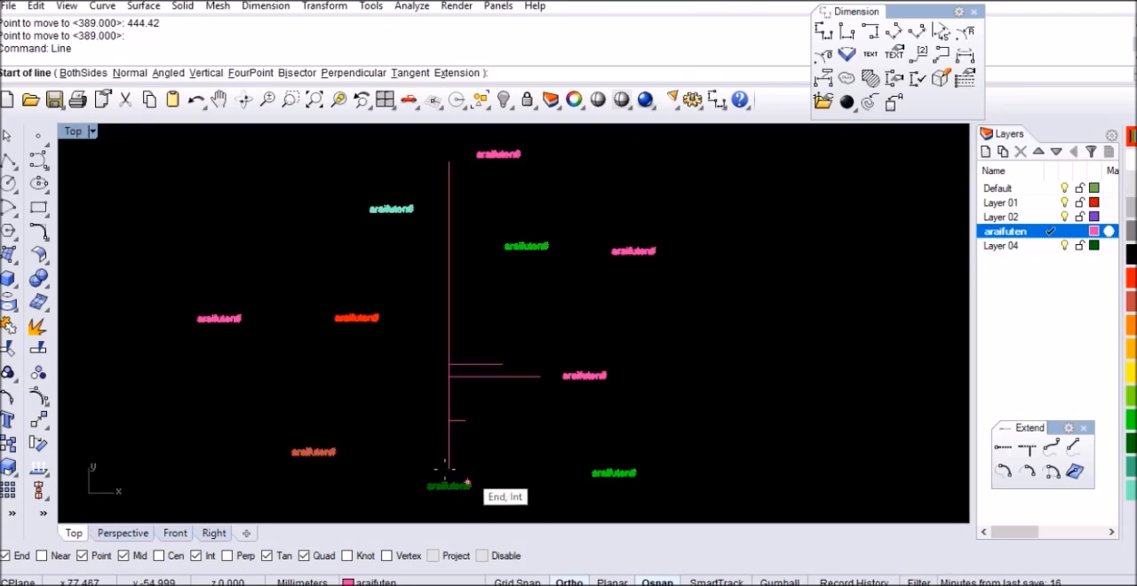
{"action": "left_click", "coordinate": [449, 468]}
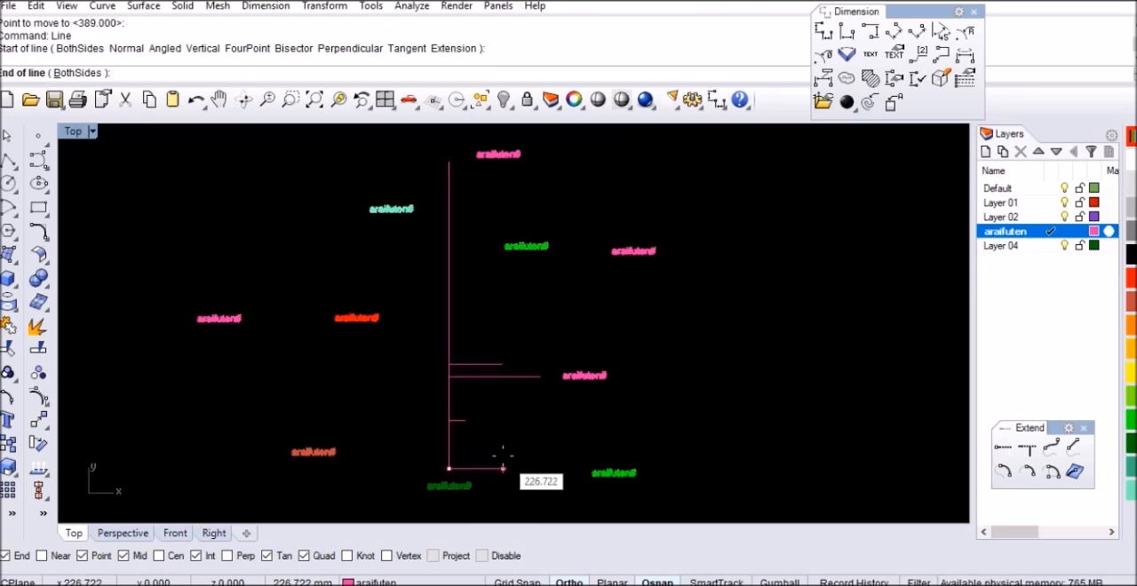
{"action": "type", "text": "121.75"}
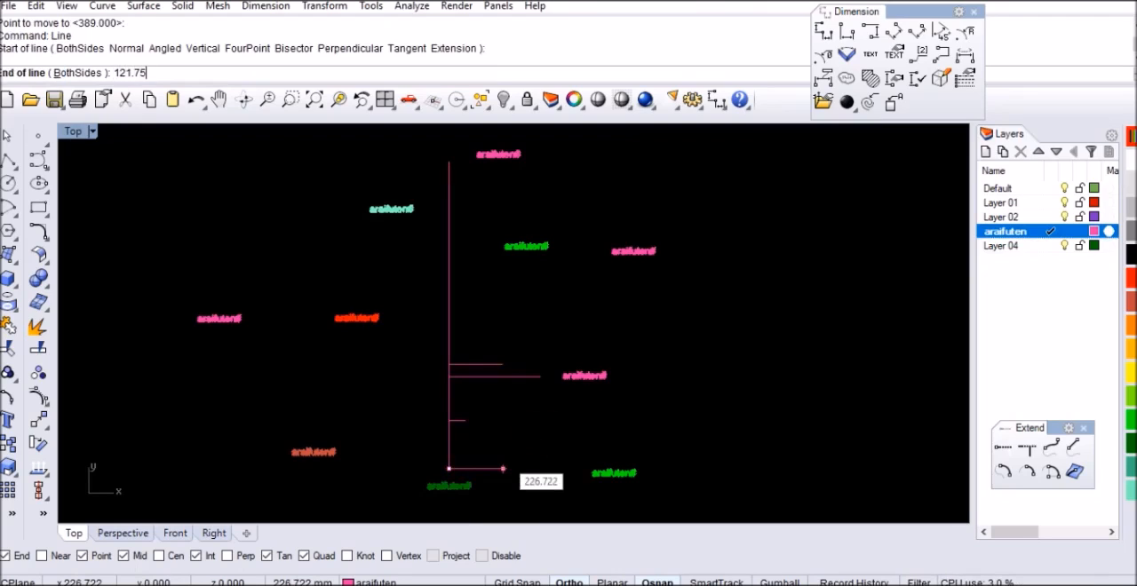
{"action": "key", "text": "Return"}
{"action": "left_click", "coordinate": [500, 464]}
Move the 121.75 mm horizontal line straight up by 536.77 mm
{"action": "left_click", "coordinate": [465, 468]}
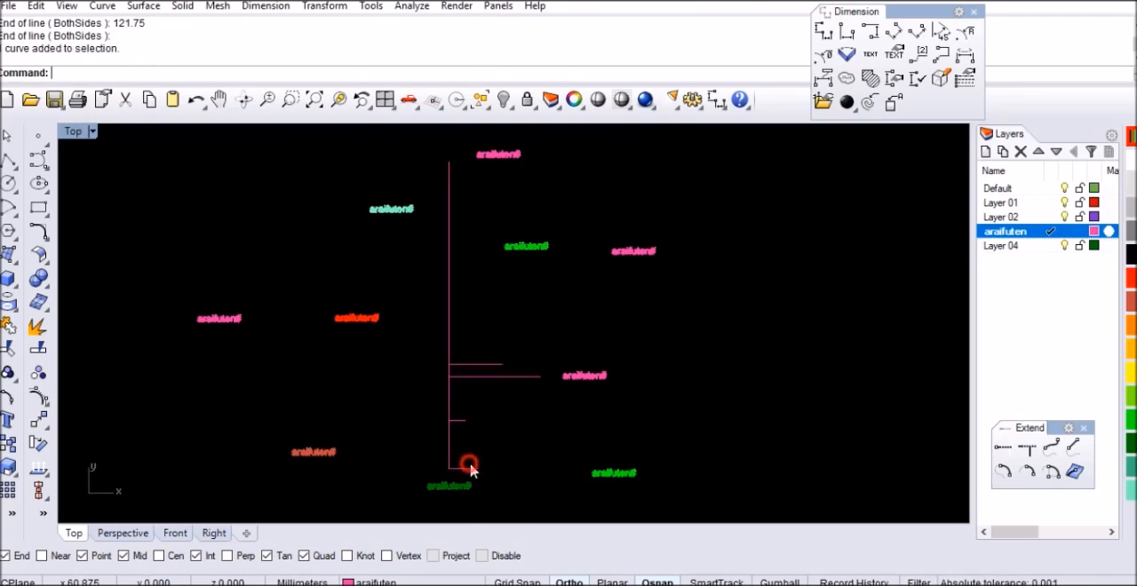
{"action": "type", "text": "M"}
{"action": "key", "text": "Return"}
{"action": "left_click", "coordinate": [513, 473]}
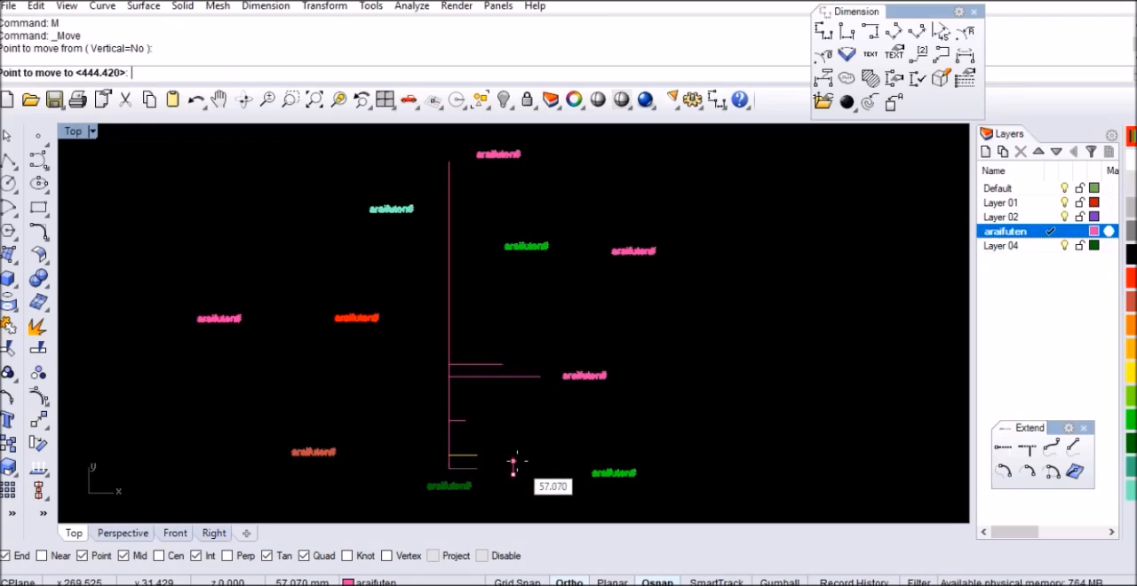
{"action": "type", "text": "536.77"}
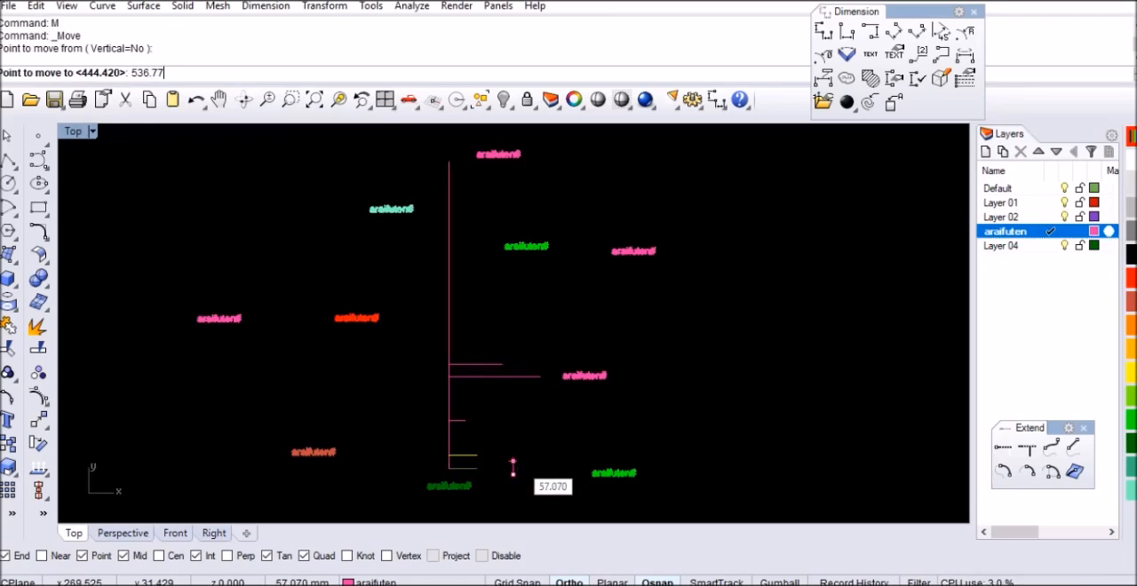
{"action": "key", "text": "Return"}
{"action": "left_click", "coordinate": [515, 351]}
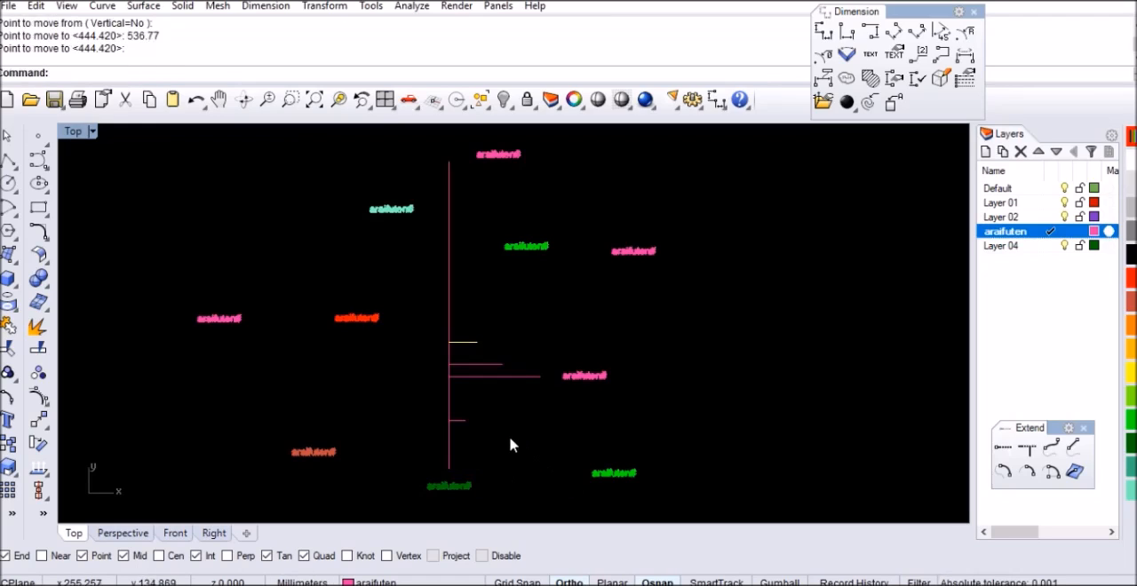
Draw a 148.67 mm horizontal line to the right from the bottom end of the vertical line
{"action": "key", "text": "Return"}
{"action": "left_click", "coordinate": [449, 468]}
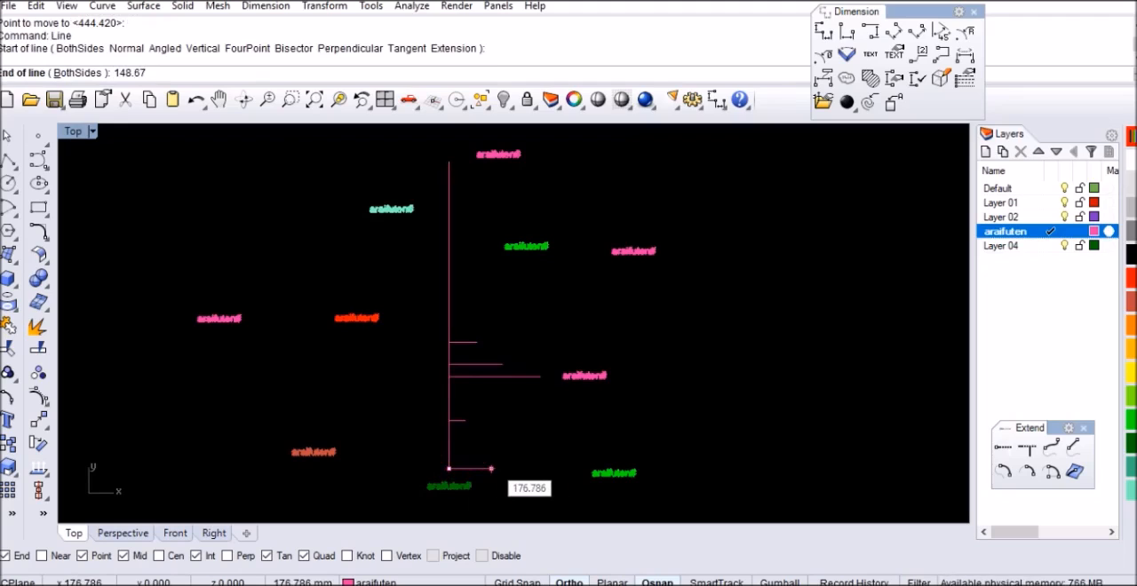
{"action": "key", "text": "Return"}
Move the 148.67 mm horizontal line straight up by 546.23 mm
{"action": "left_click", "coordinate": [485, 470]}
{"action": "type", "text": "M"}
{"action": "key", "text": "Return"}
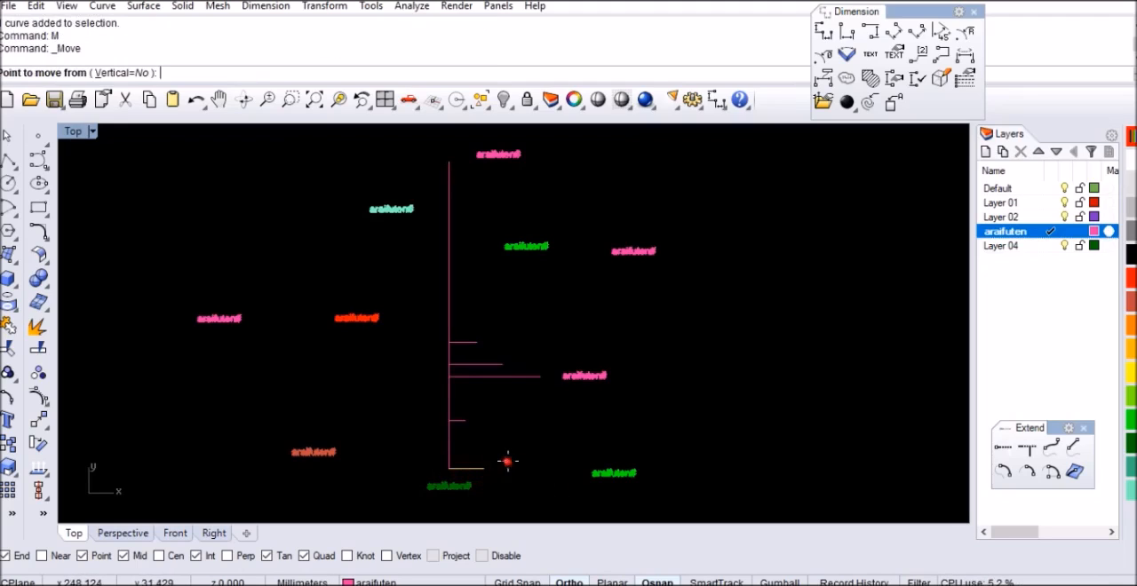
{"action": "left_click", "coordinate": [508, 460]}
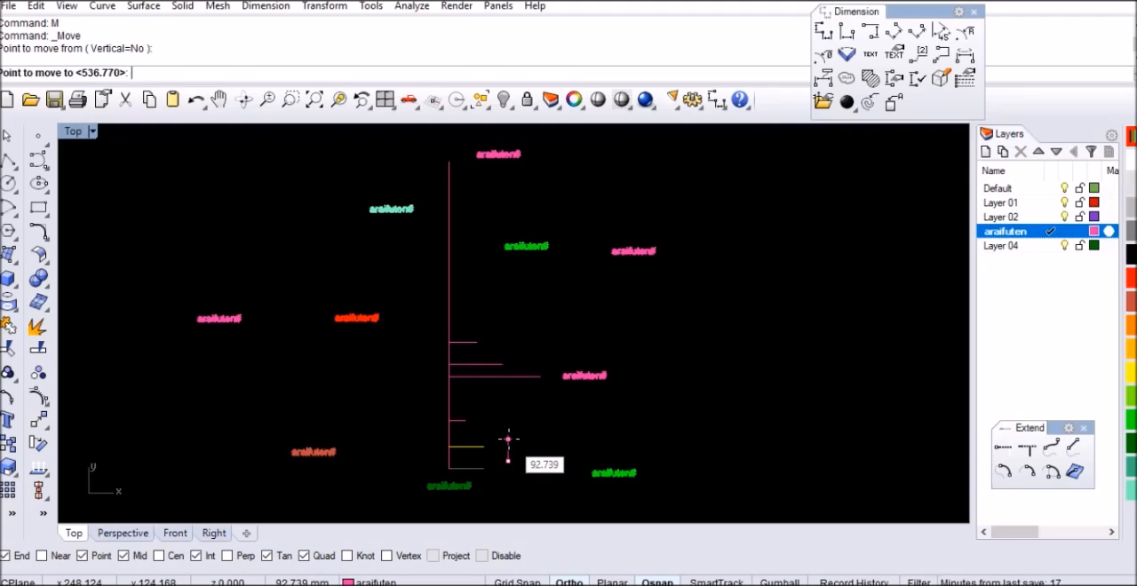
{"action": "type", "text": "546.23"}
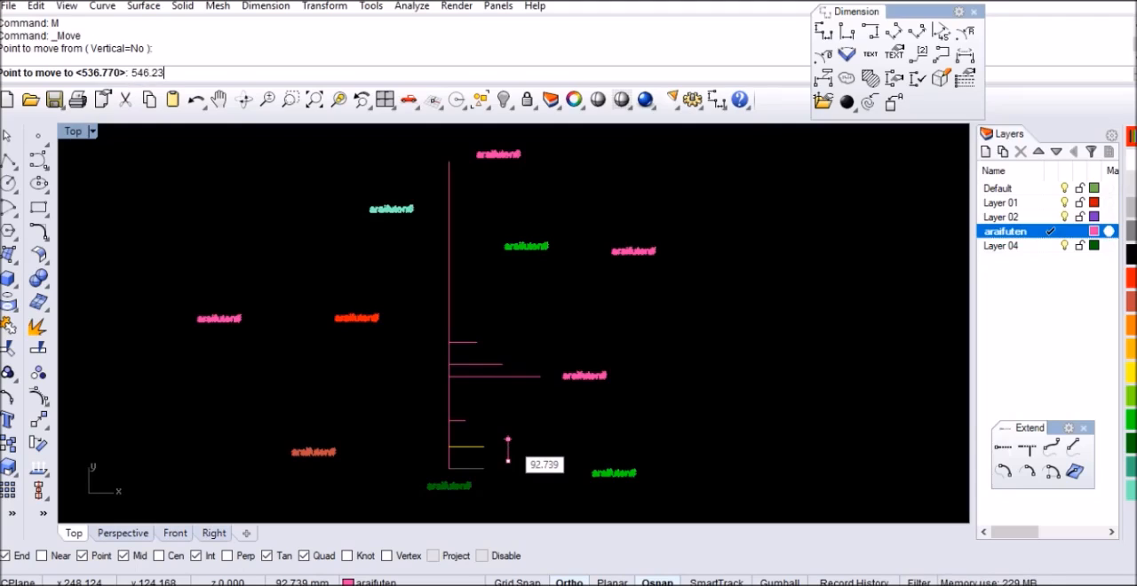
{"action": "key", "text": "Return"}
{"action": "left_click", "coordinate": [508, 438]}
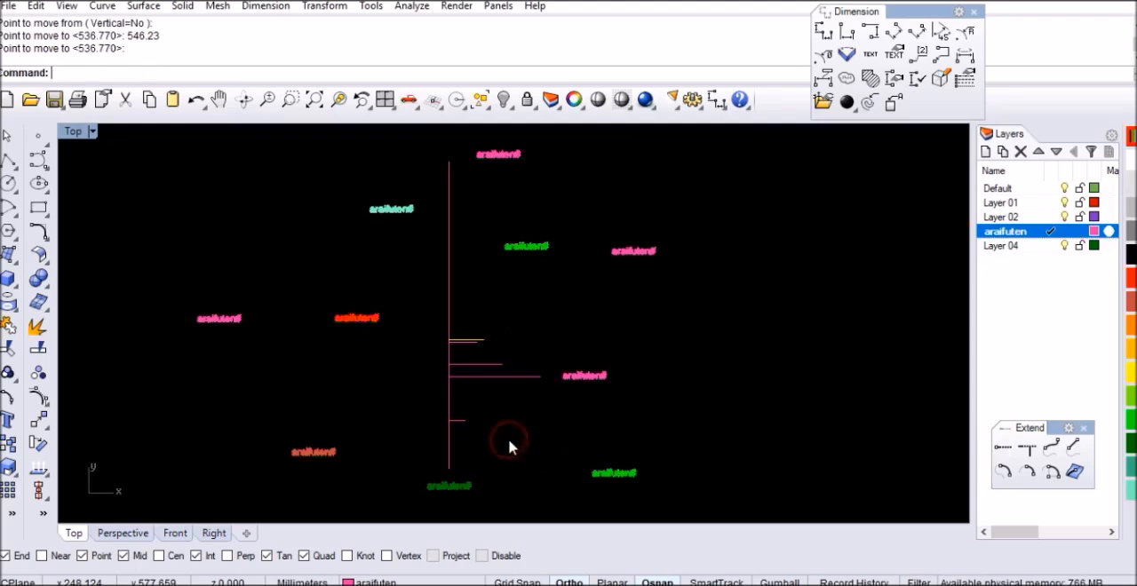
Draw a 54.78 mm horizontal line to the left from the bottom end of the vertical line
{"action": "scroll", "coordinate": [459, 414], "scroll_direction": "up", "scroll_amount": 1}
{"action": "type", "text": "line"}
{"action": "key", "text": "Return"}
{"action": "left_click", "coordinate": [445, 484]}
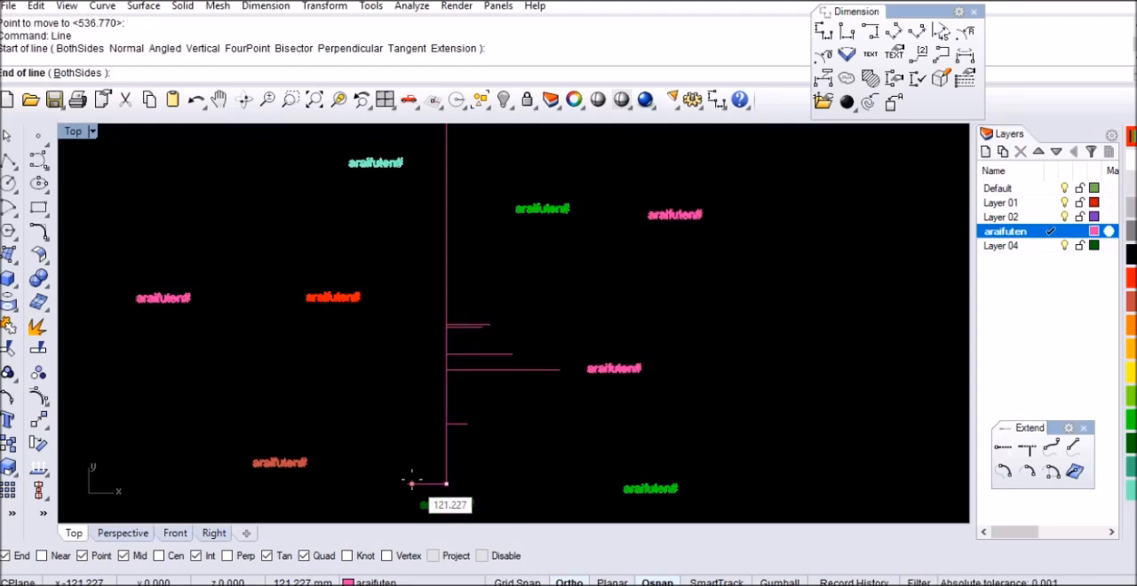
{"action": "type", "text": "5"}
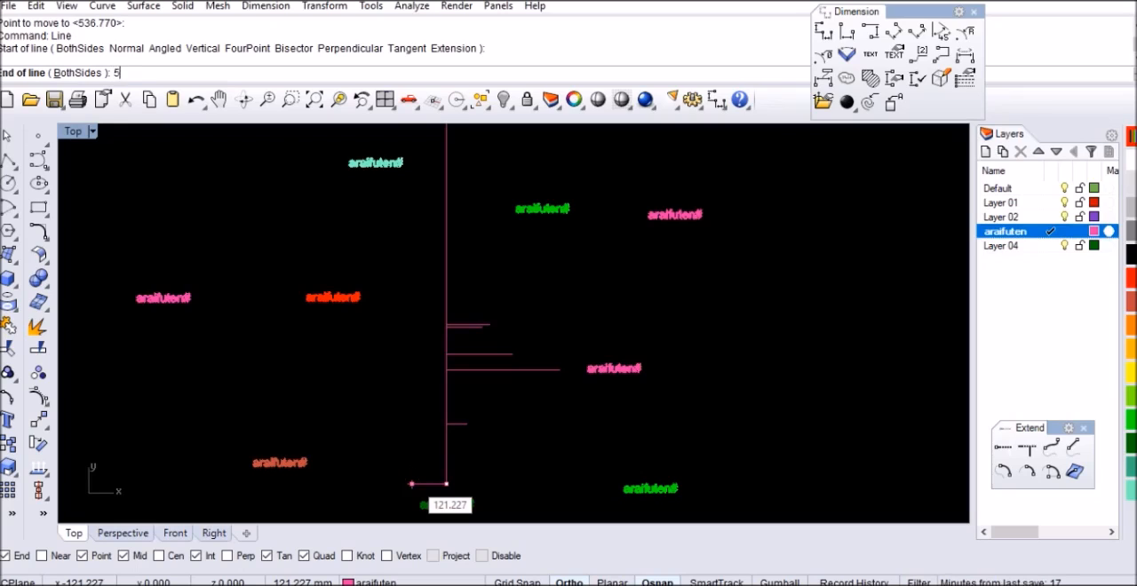
{"action": "type", "text": "4.78"}
{"action": "key", "text": "Return"}
Move the 54.78 mm horizontal line straight up by 542.18 mm
{"action": "key", "text": "Return"}
{"action": "mouse_move", "coordinate": [414, 480]}
{"action": "right_mouse_down"}
{"action": "mouse_move", "coordinate": [469, 320]}
{"action": "mouse_move", "coordinate": [485, 327]}
{"action": "right_mouse_up"}
{"action": "left_click", "coordinate": [479, 329]}
{"action": "type", "text": "M"}
{"action": "key", "text": "Return"}
{"action": "left_click", "coordinate": [546, 334]}
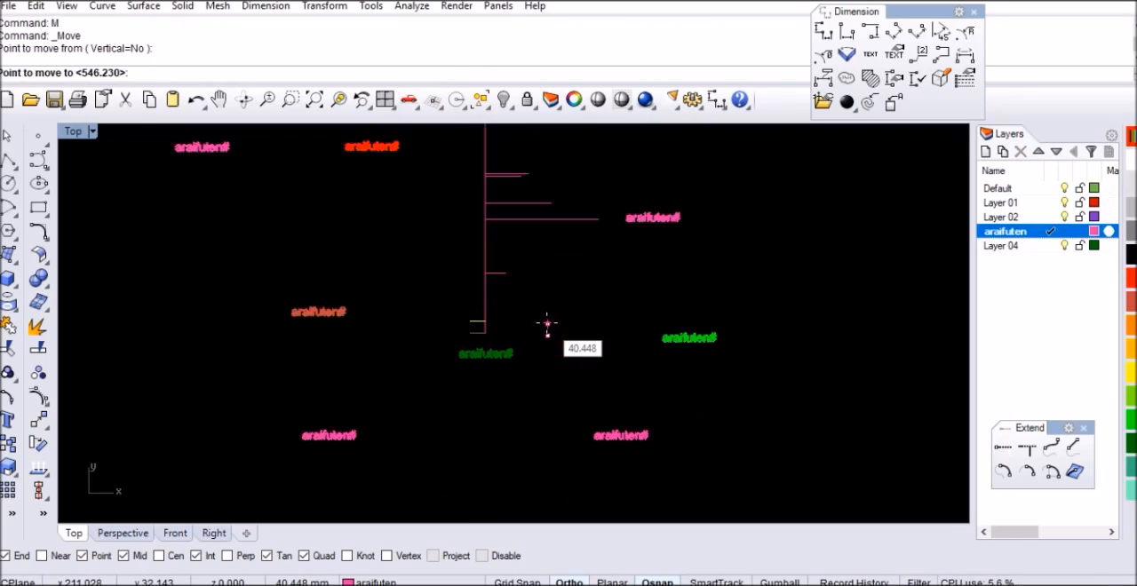
{"action": "type", "text": "542.18"}
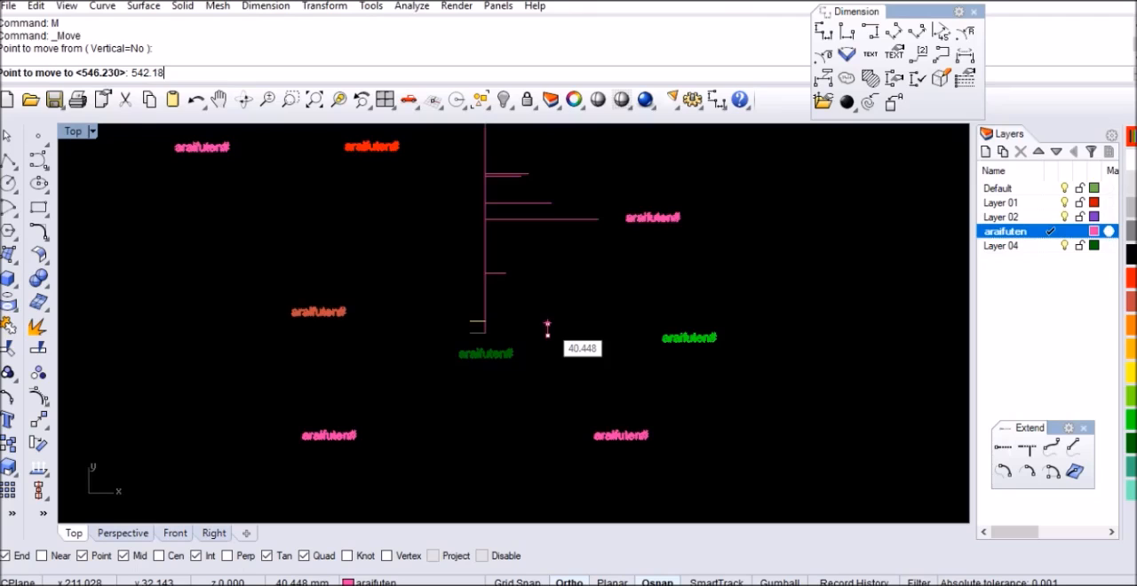
{"action": "key", "text": "Return"}
{"action": "left_click", "coordinate": [546, 326]}
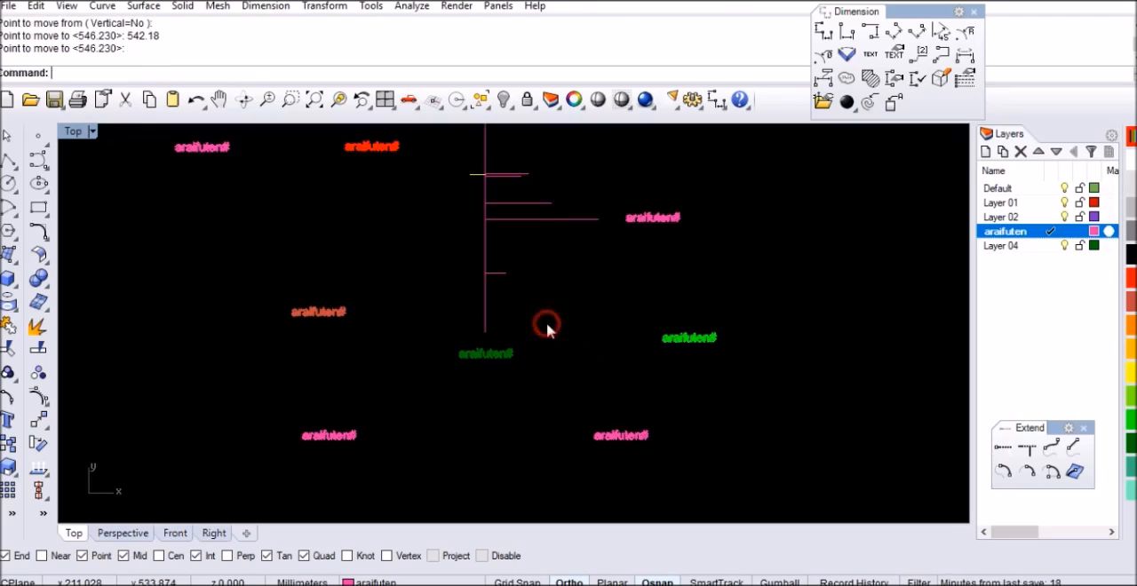
Draw a 94.19 mm horizontal line to the right from the bottom end of the vertical line
{"action": "scroll", "coordinate": [513, 342], "scroll_direction": "down", "scroll_amount": 3}
{"action": "scroll", "coordinate": [500, 323], "scroll_direction": "up", "scroll_amount": 5}
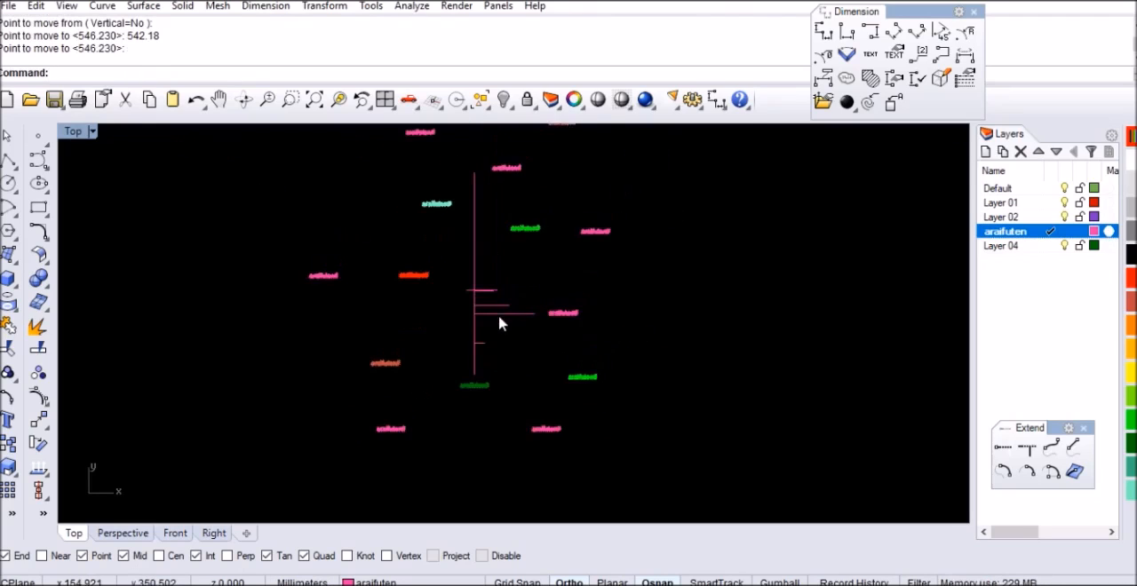
{"action": "left_click", "coordinate": [744, 294]}
{"action": "type", "text": "line"}
{"action": "key", "text": "Return"}
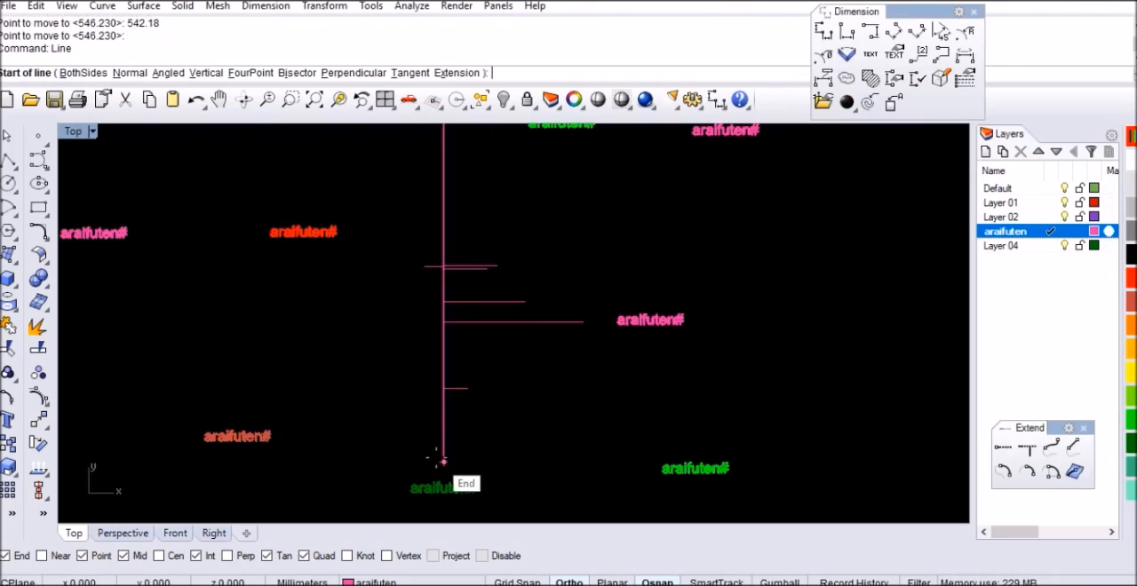
{"action": "left_click", "coordinate": [444, 462]}
{"action": "type", "text": "94."}
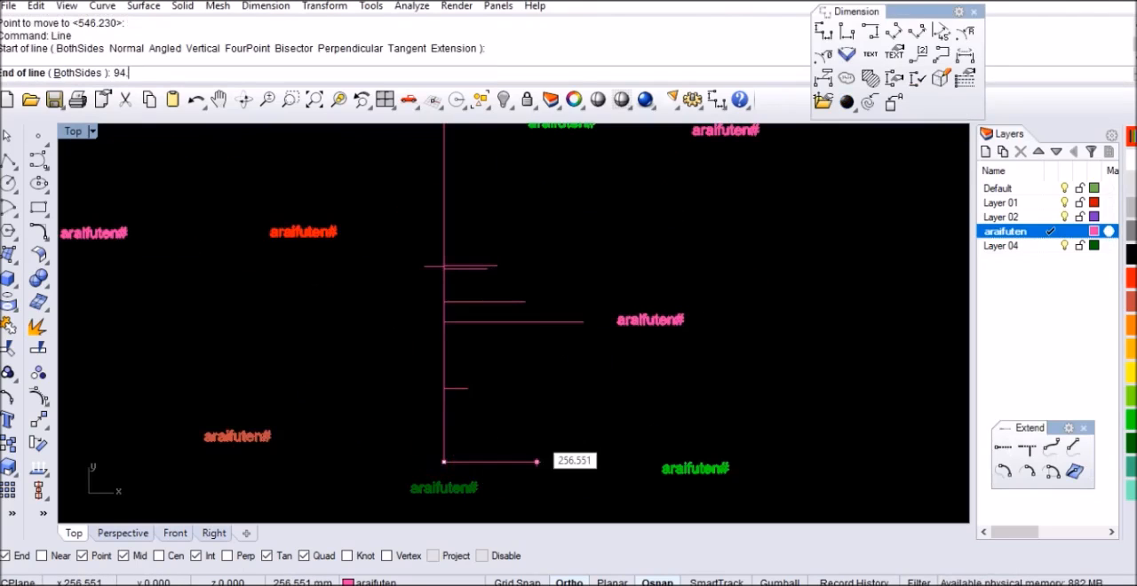
{"action": "type", "text": "19"}
{"action": "key", "text": "Return"}
{"action": "left_click", "coordinate": [481, 459]}
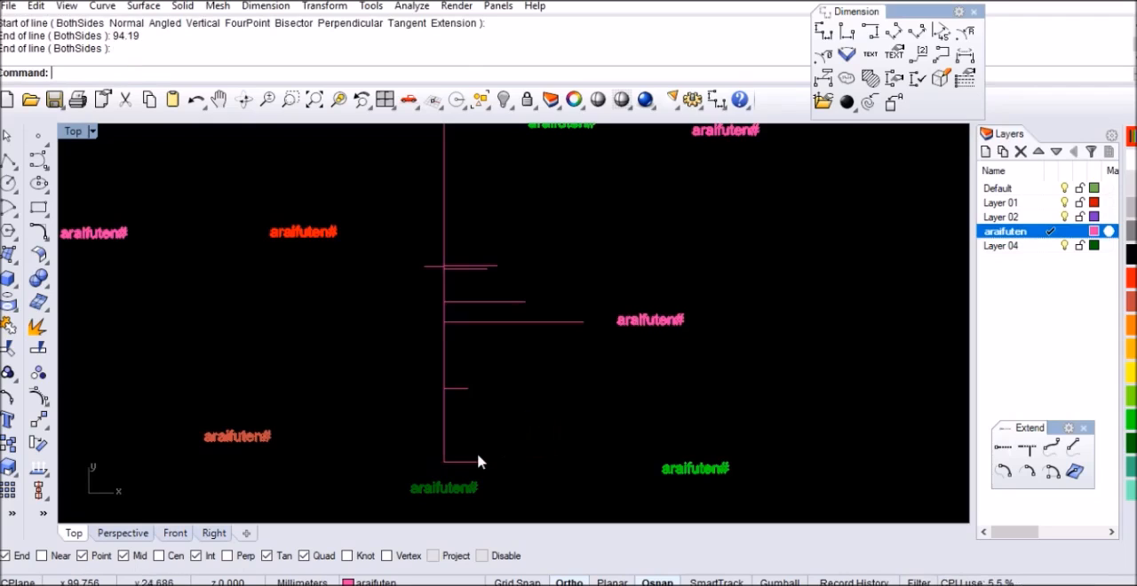
Move the 94.19 mm horizontal line straight up by 617.72 mm
{"action": "left_click", "coordinate": [474, 461]}
{"action": "type", "text": "m"}
{"action": "key", "text": "Return"}
{"action": "left_click", "coordinate": [521, 460]}
{"action": "type", "text": "617"}
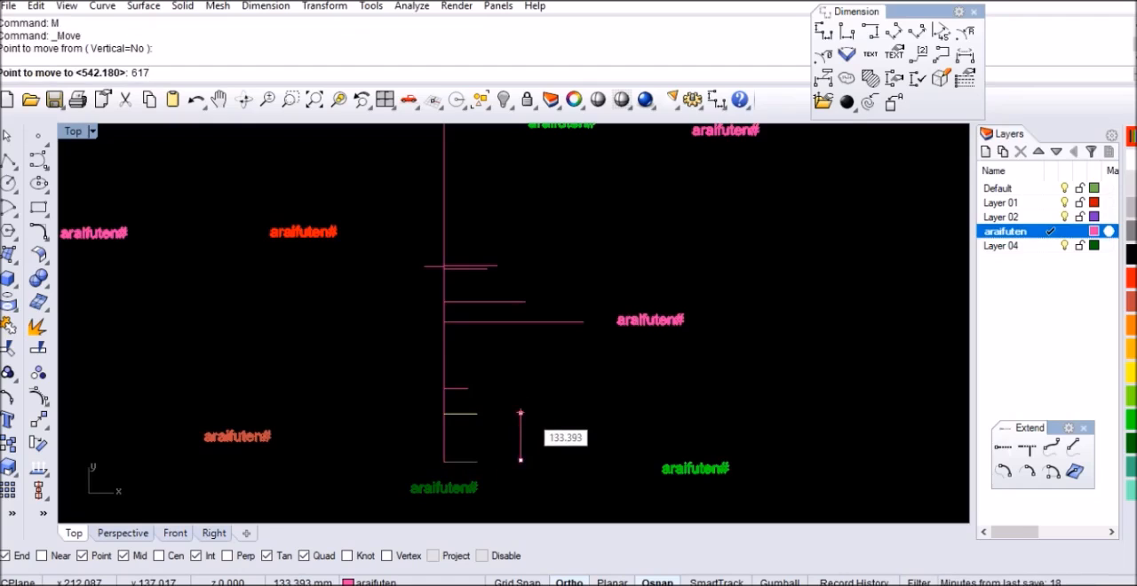
{"action": "type", "text": ".72"}
{"action": "key", "text": "Return"}
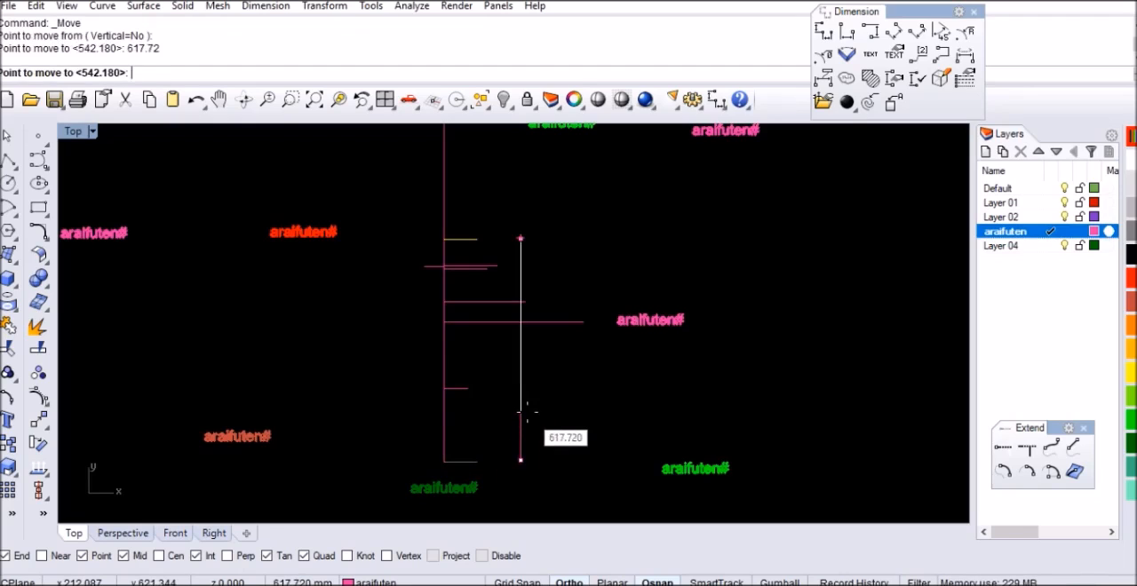
{"action": "left_click", "coordinate": [476, 401]}
Draw a circle with a diameter of 383 mm centred on the free end of the lowest horizontal line
{"action": "scroll", "coordinate": [457, 393], "scroll_direction": "down", "scroll_amount": 3}
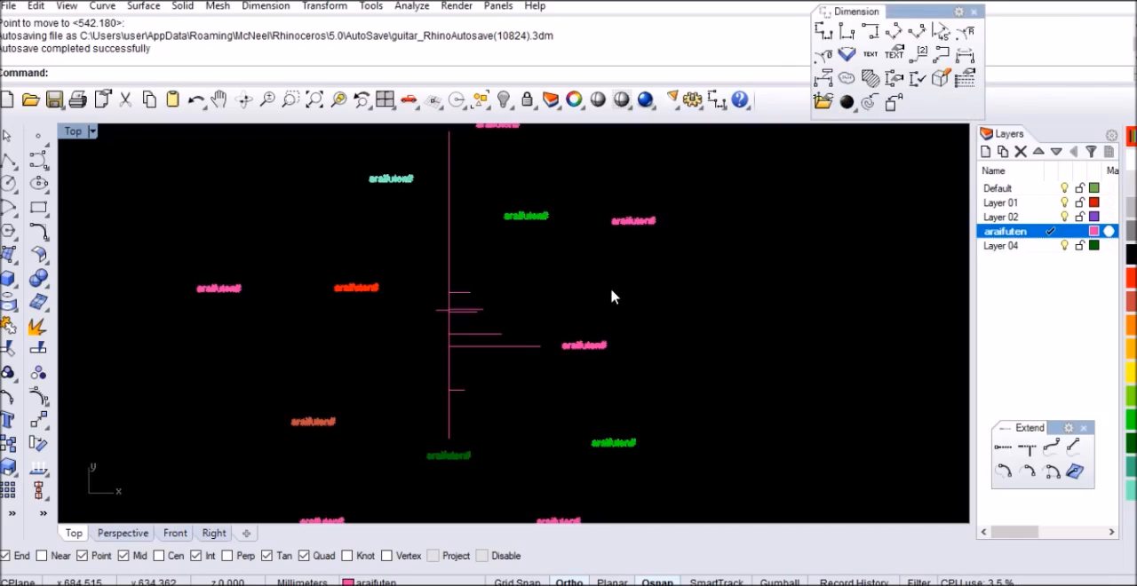
{"action": "type", "text": "c"}
{"action": "key", "text": "Return"}
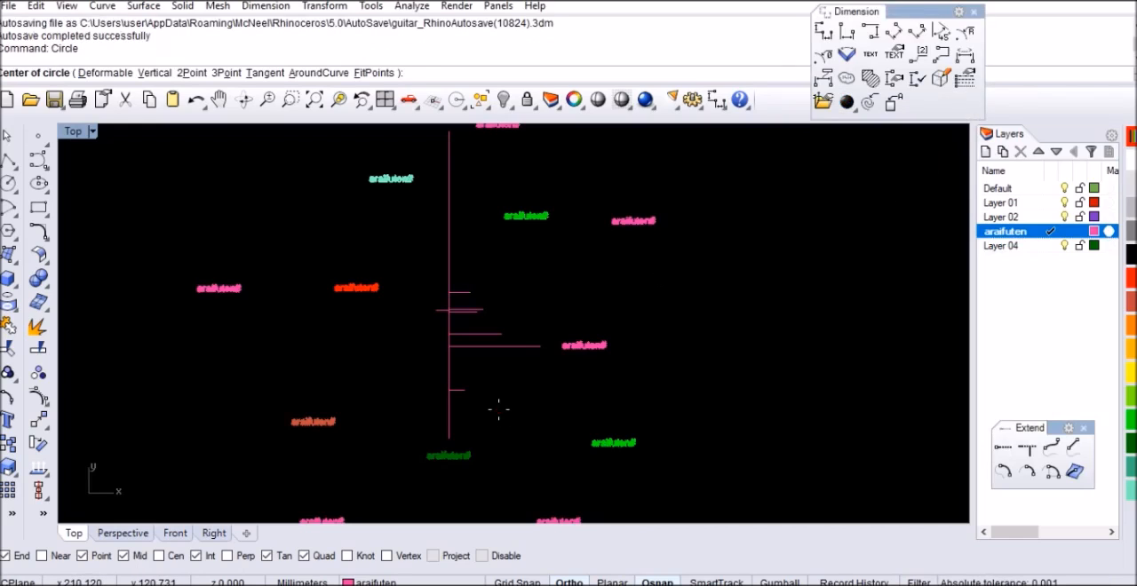
{"action": "scroll", "coordinate": [459, 408], "scroll_direction": "up", "scroll_amount": 2}
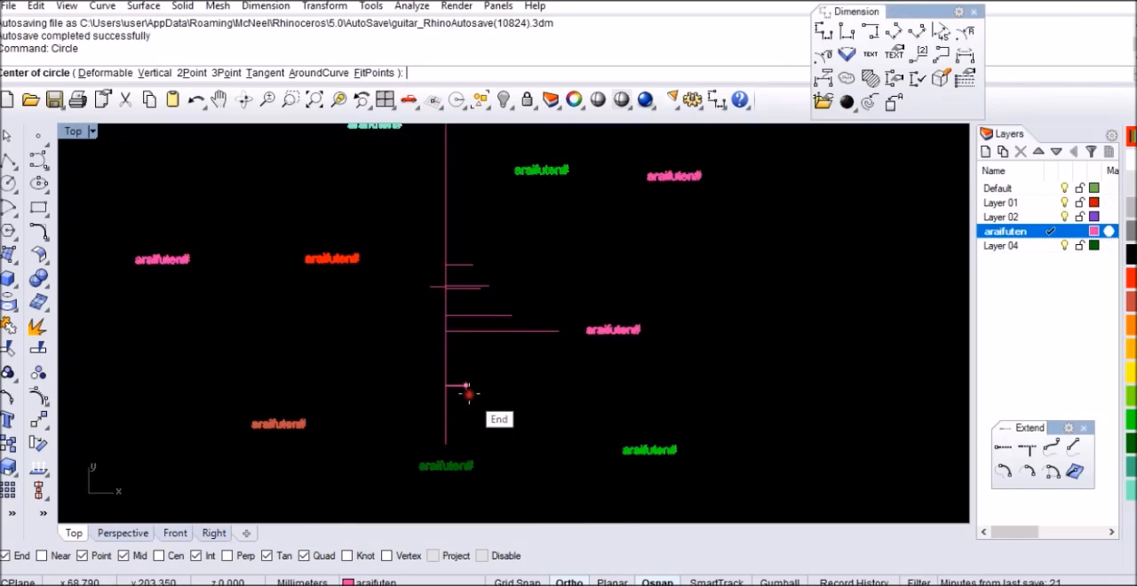
{"action": "left_click", "coordinate": [465, 385]}
{"action": "type", "text": "3"}
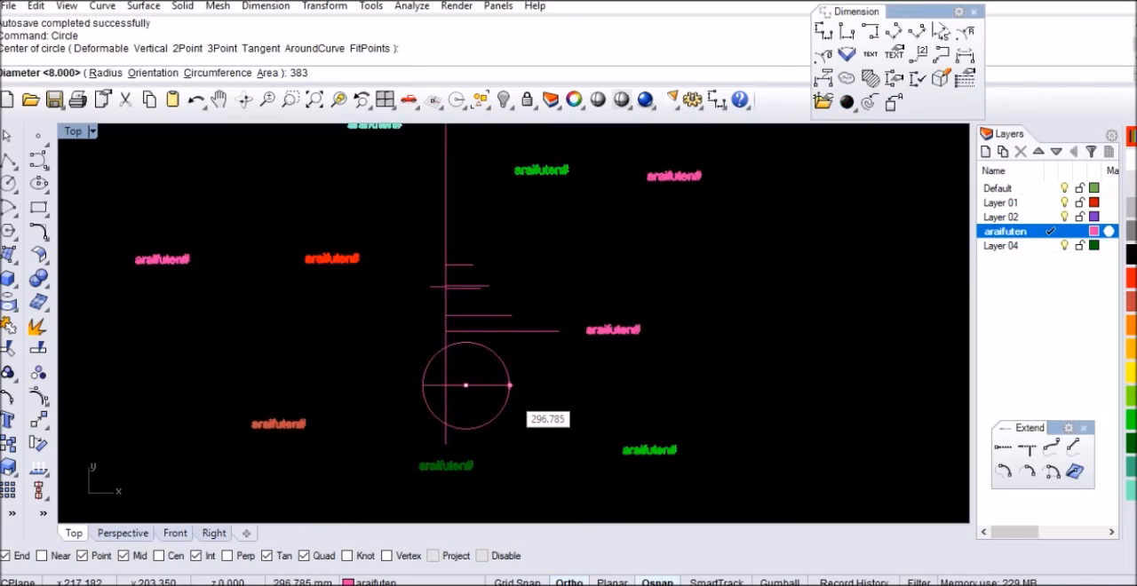
{"action": "type", "text": "83"}
{"action": "key", "text": "Return"}
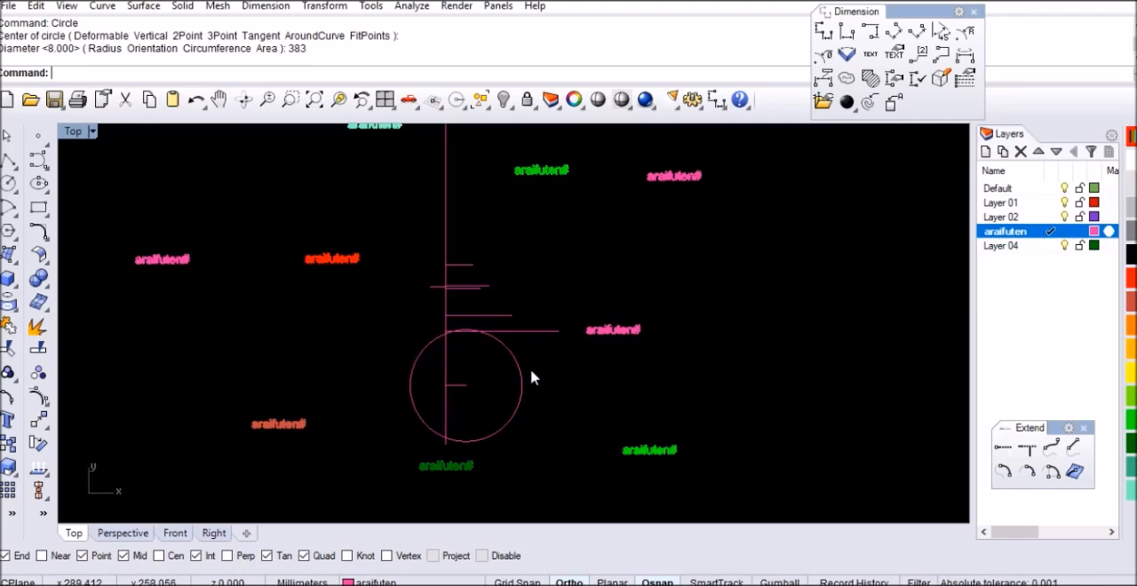
Draw a circle with a diameter of 163 mm centred on the free end of the longest horizontal line
{"action": "left_click", "coordinate": [1071, 2]}
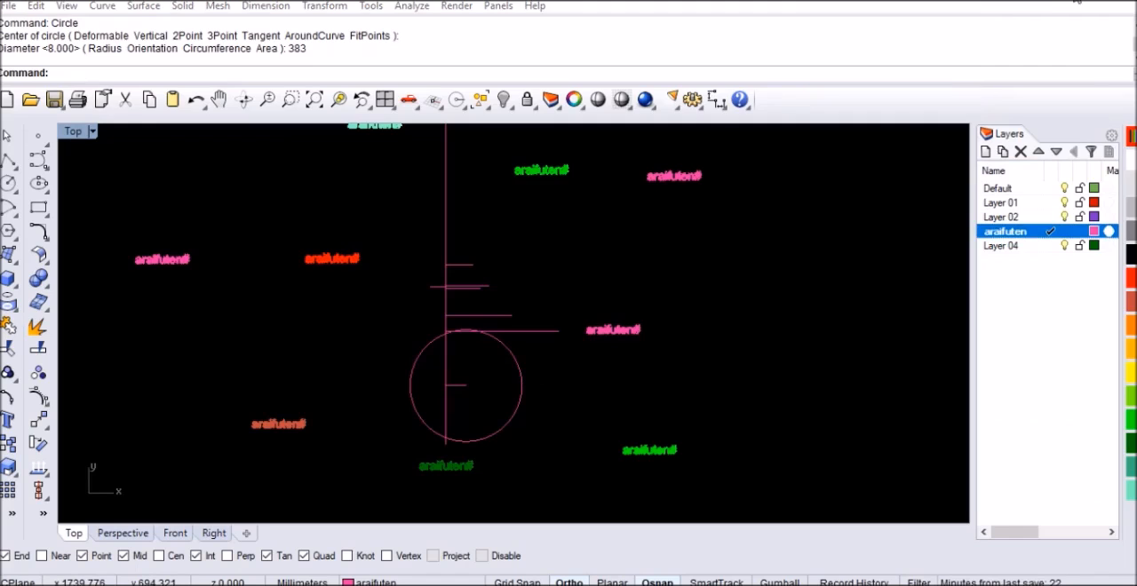
{"action": "left_click", "coordinate": [656, 387]}
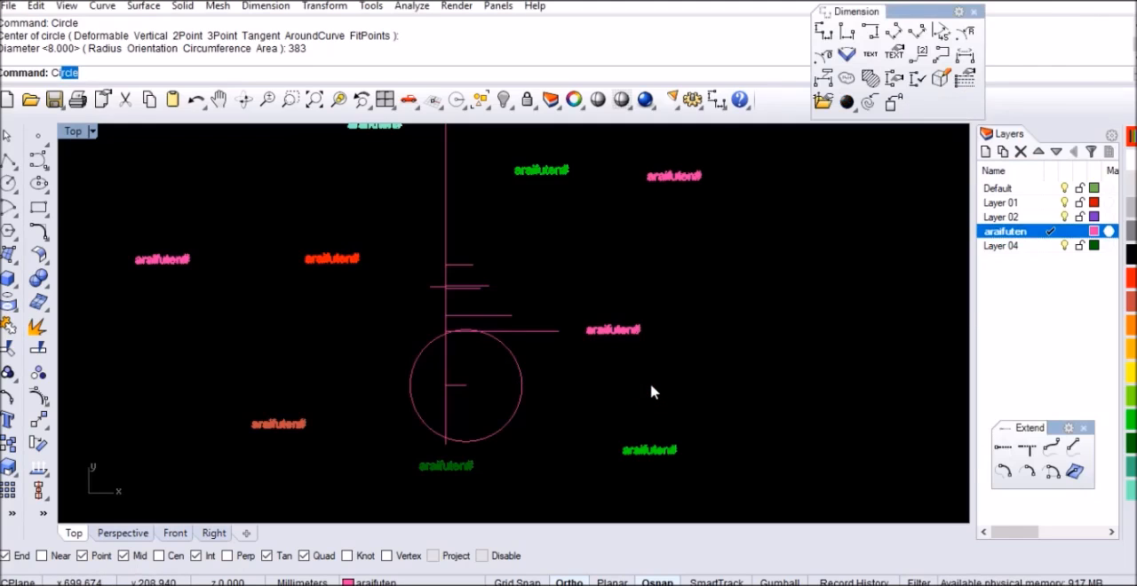
{"action": "key", "text": "Return"}
{"action": "scroll", "coordinate": [599, 379], "scroll_direction": "up", "scroll_amount": 4}
{"action": "left_click", "coordinate": [542, 310]}
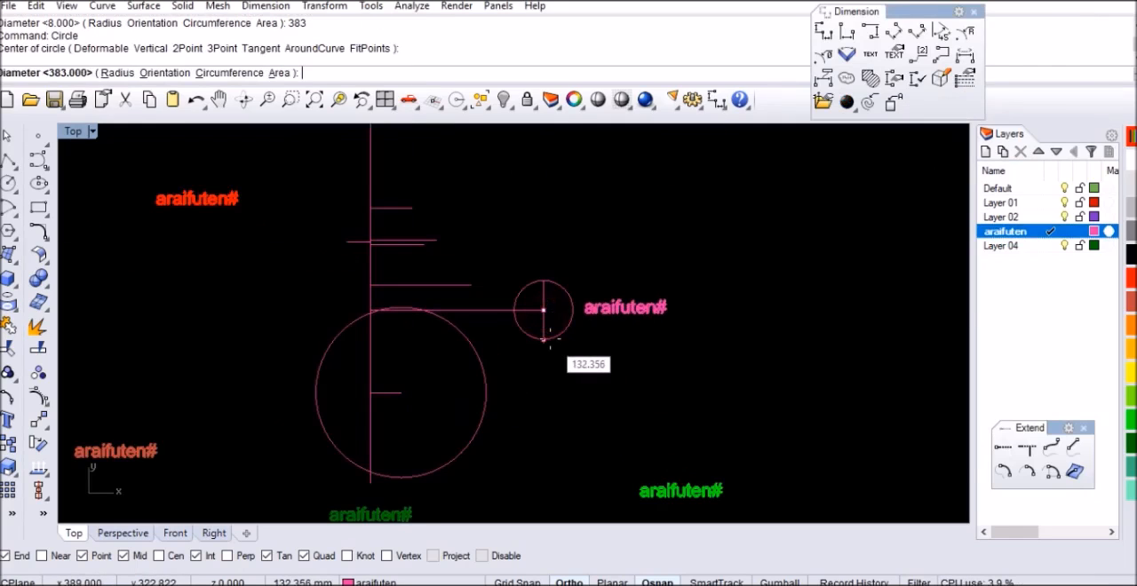
{"action": "type", "text": "163"}
{"action": "key", "text": "Return"}
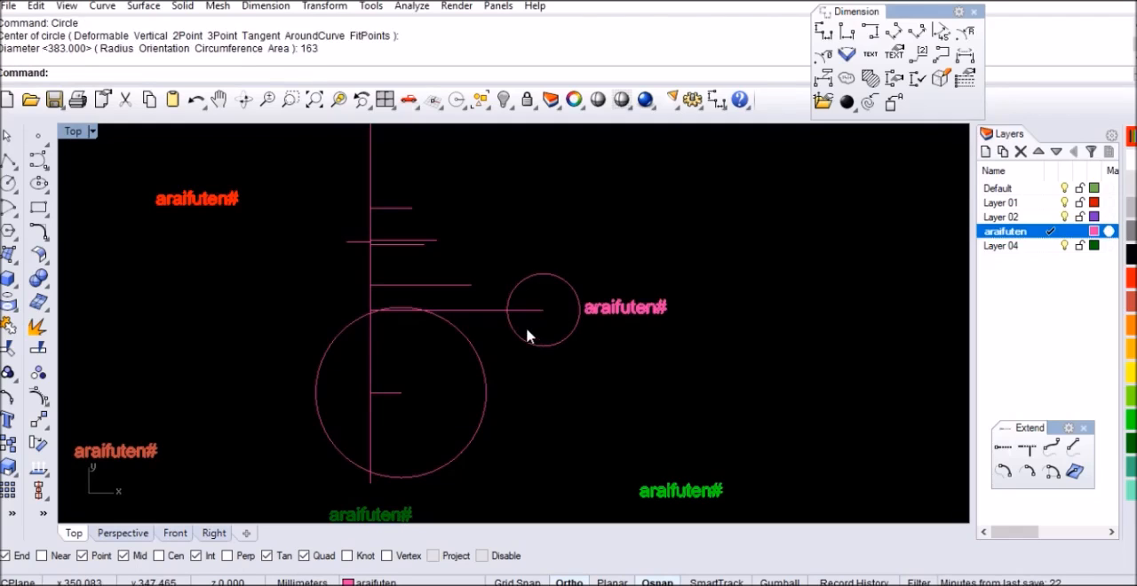
Move the pink text label beyond the longest horizontal line about 190 mm further right, away from the circle
{"action": "scroll", "coordinate": [533, 329], "scroll_direction": "down", "scroll_amount": 3}
{"action": "left_click", "coordinate": [603, 310]}
{"action": "scroll", "coordinate": [605, 314], "scroll_direction": "up", "scroll_amount": 2}
{"action": "type", "text": "m"}
{"action": "key", "text": "Return"}
{"action": "left_click", "coordinate": [612, 327]}
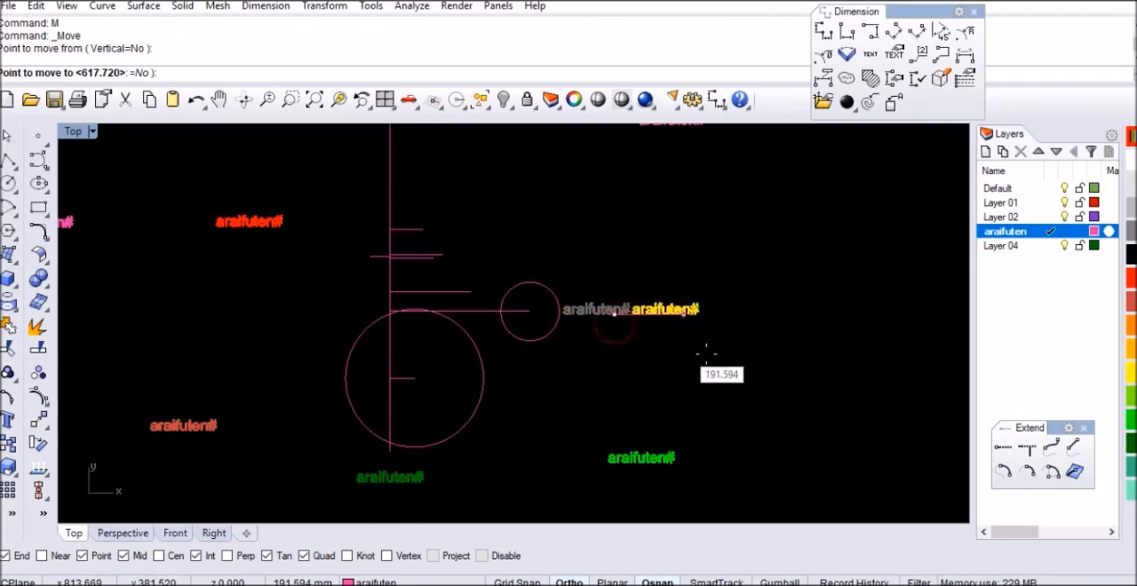
{"action": "left_click", "coordinate": [682, 351]}
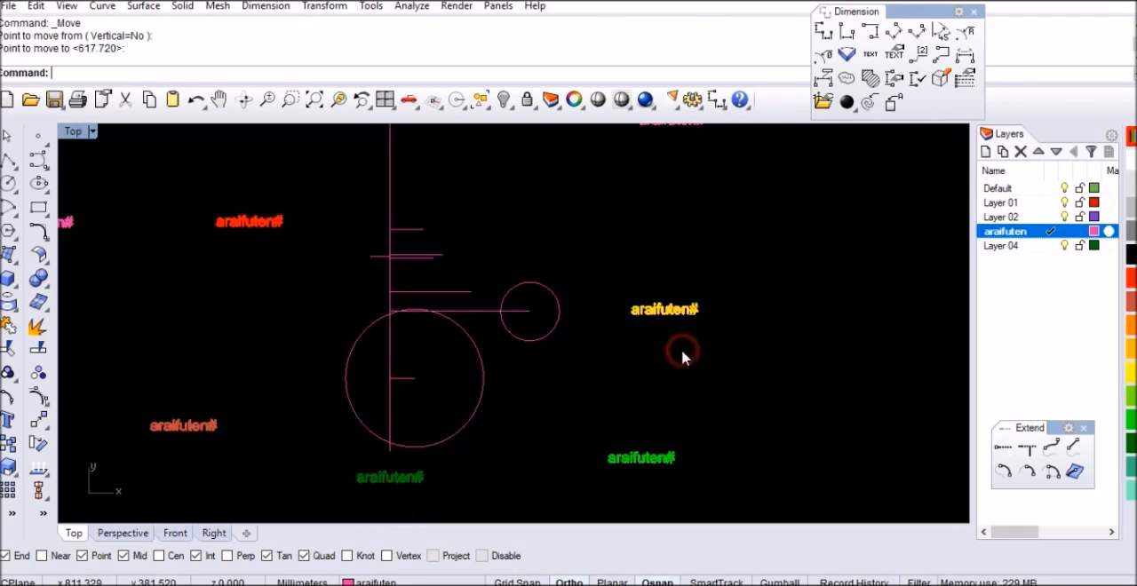
{"action": "left_click", "coordinate": [578, 380]}
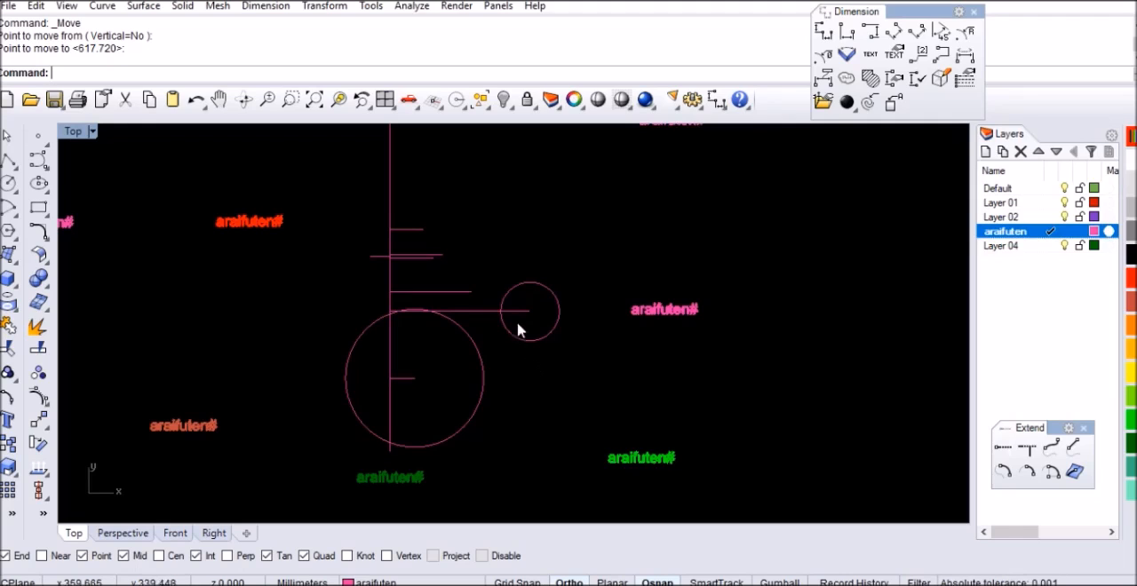
Delete the 163 mm circle at the free end of the longest horizontal line
{"action": "right_click_drag", "start_coordinate": [513, 287], "coordinate": [516, 365]}
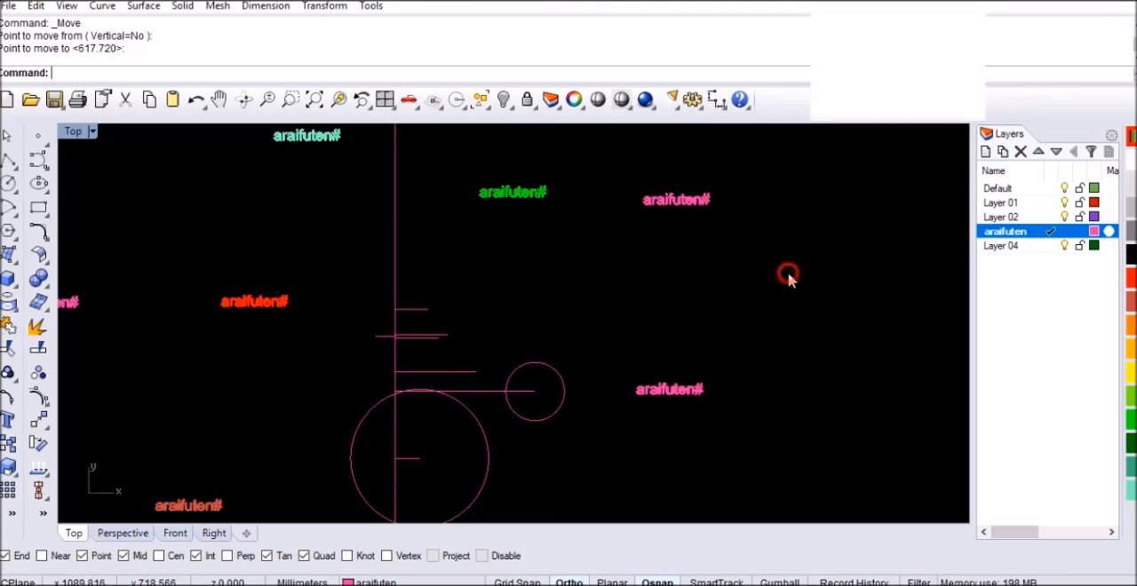
{"action": "left_click", "coordinate": [558, 375]}
{"action": "key", "text": "Delete"}
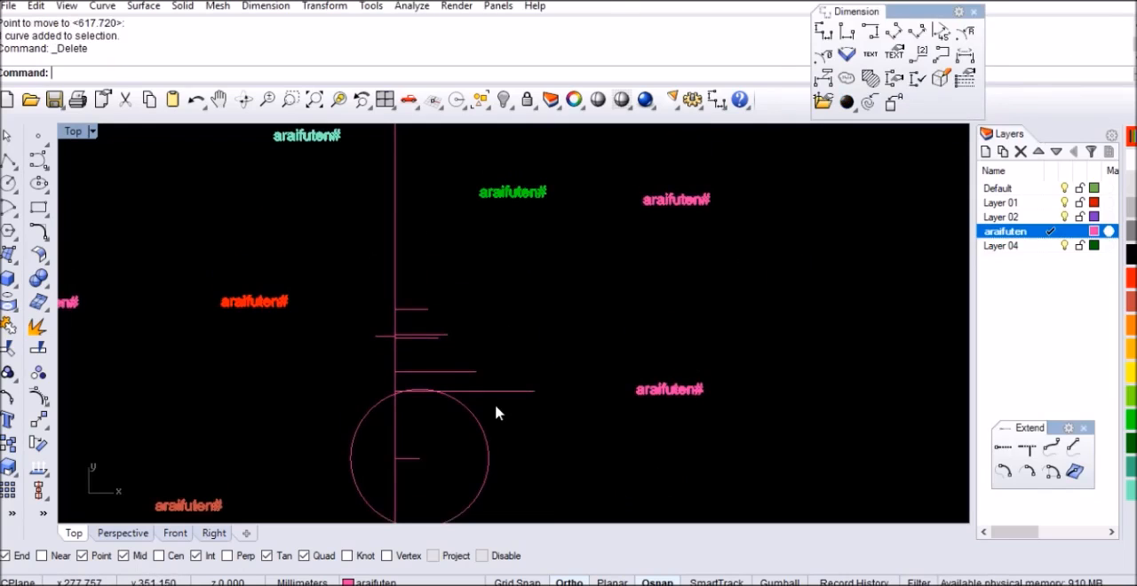
Draw a circle centred where the longest horizontal line meets the vertical line, reaching to that horizontal line's free end
{"action": "key", "text": "Return"}
{"action": "scroll", "coordinate": [444, 417], "scroll_direction": "up", "scroll_amount": 5}
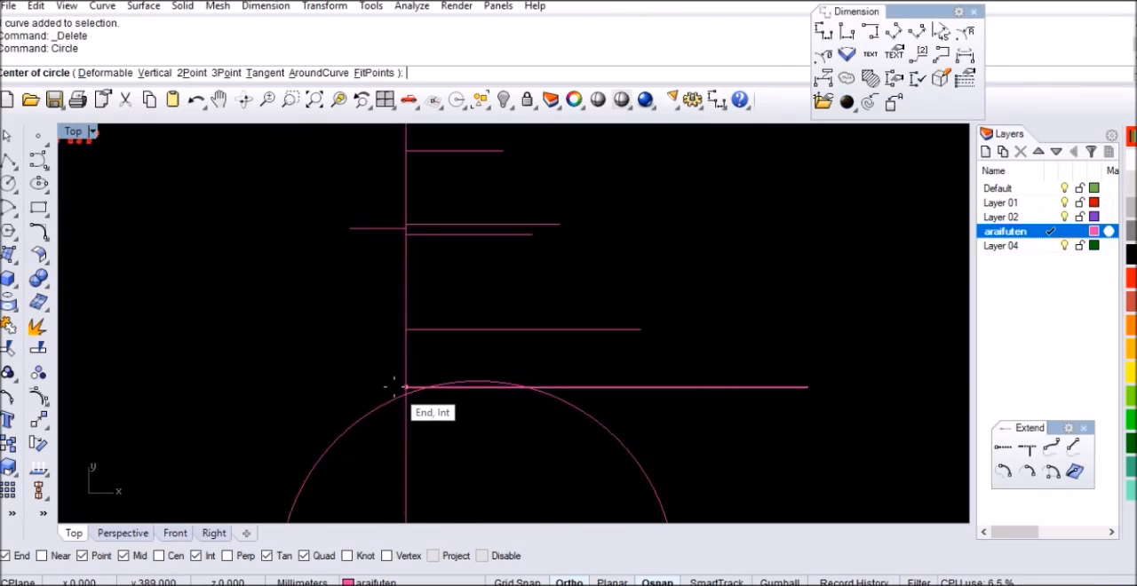
{"action": "scroll", "coordinate": [391, 385], "scroll_direction": "down", "scroll_amount": 2}
{"action": "left_click", "coordinate": [399, 387]}
{"action": "scroll", "coordinate": [399, 388], "scroll_direction": "down", "scroll_amount": 3}
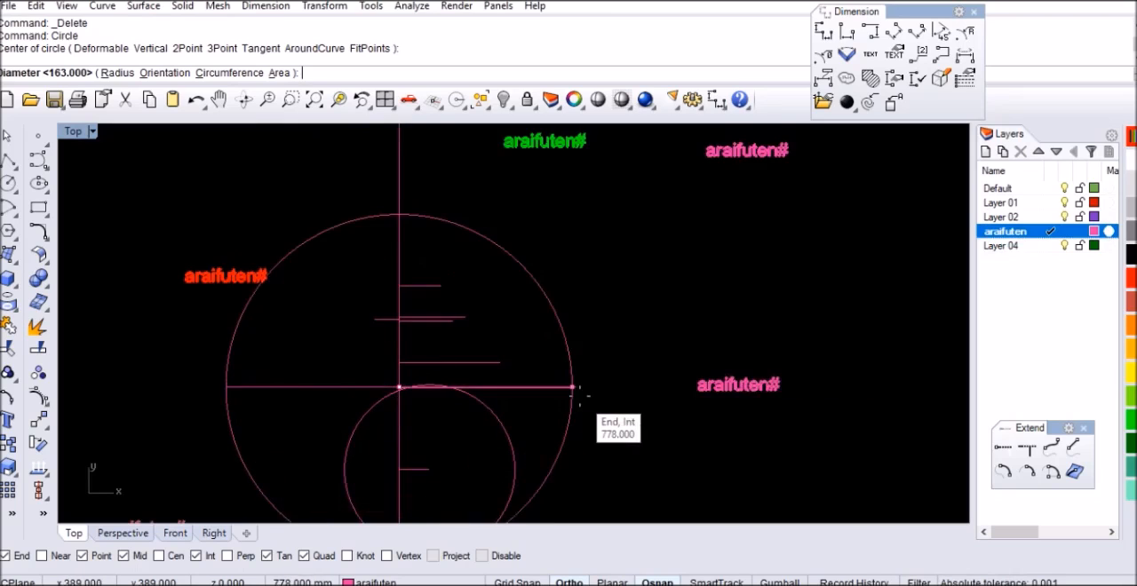
{"action": "left_click", "coordinate": [524, 385]}
Draw a circle with a diameter of 163 mm centred on the free end of the horizontal line just above the longest one
{"action": "scroll", "coordinate": [455, 319], "scroll_direction": "down", "scroll_amount": 2}
{"action": "scroll", "coordinate": [444, 462], "scroll_direction": "up", "scroll_amount": 3}
{"action": "scroll", "coordinate": [480, 426], "scroll_direction": "down", "scroll_amount": 2}
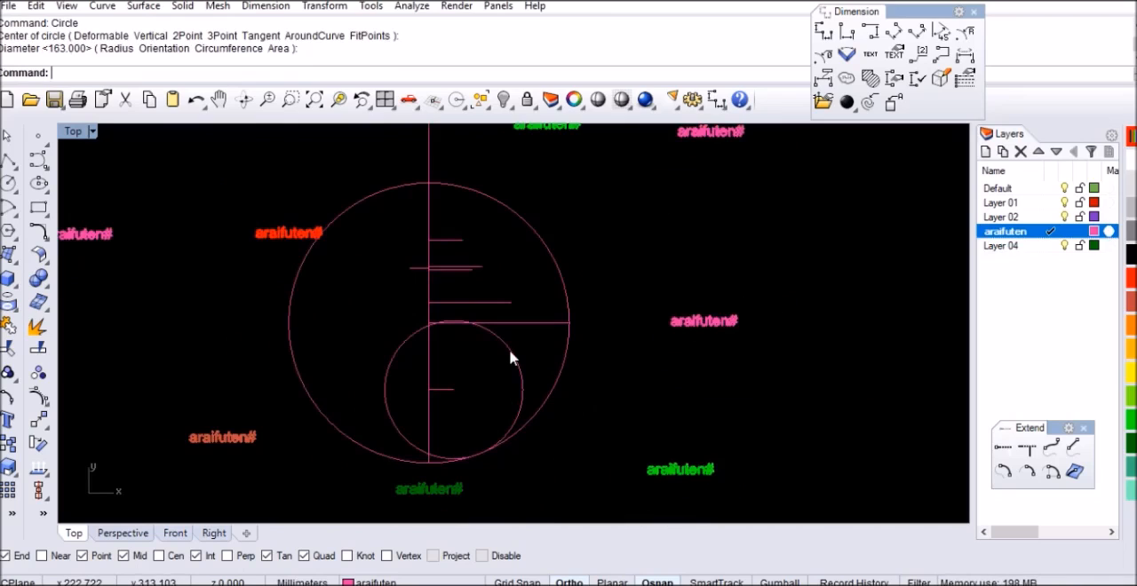
{"action": "scroll", "coordinate": [523, 286], "scroll_direction": "up", "scroll_amount": 2}
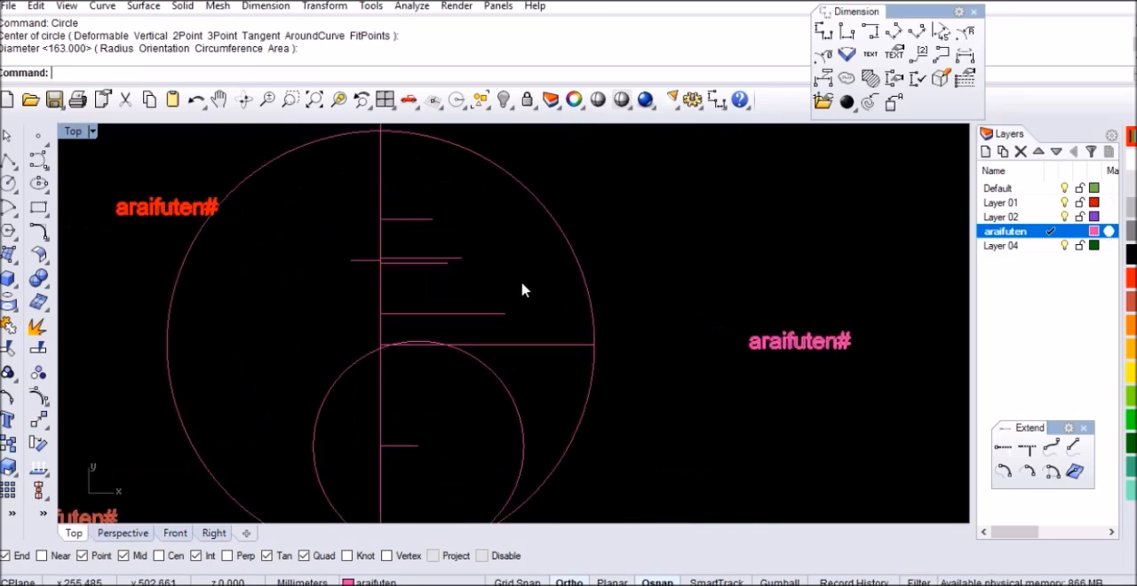
{"action": "key", "text": "Return"}
{"action": "left_click", "coordinate": [511, 315]}
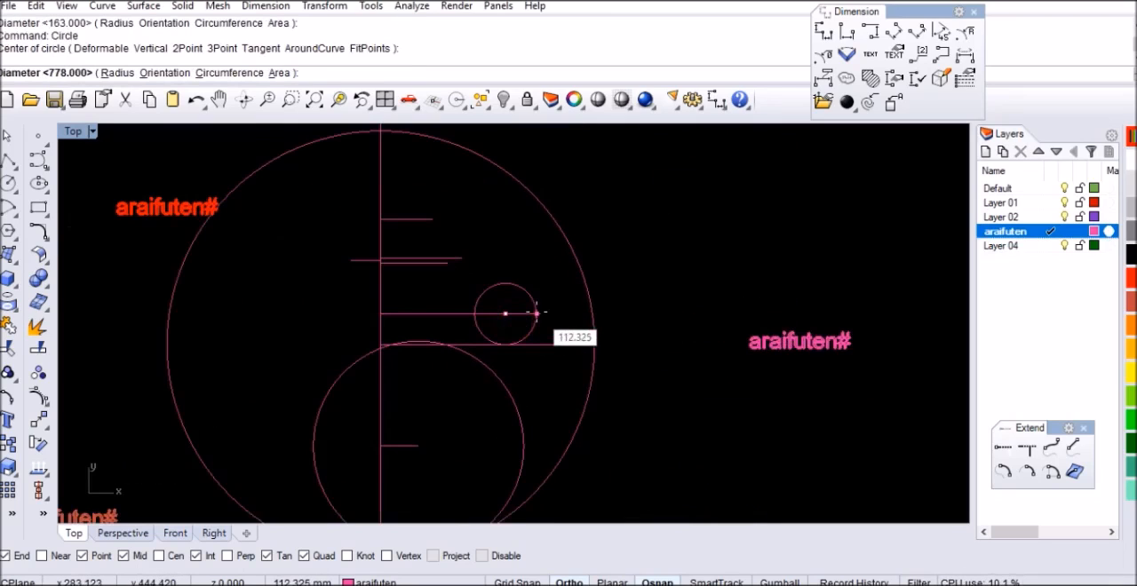
{"action": "type", "text": "163"}
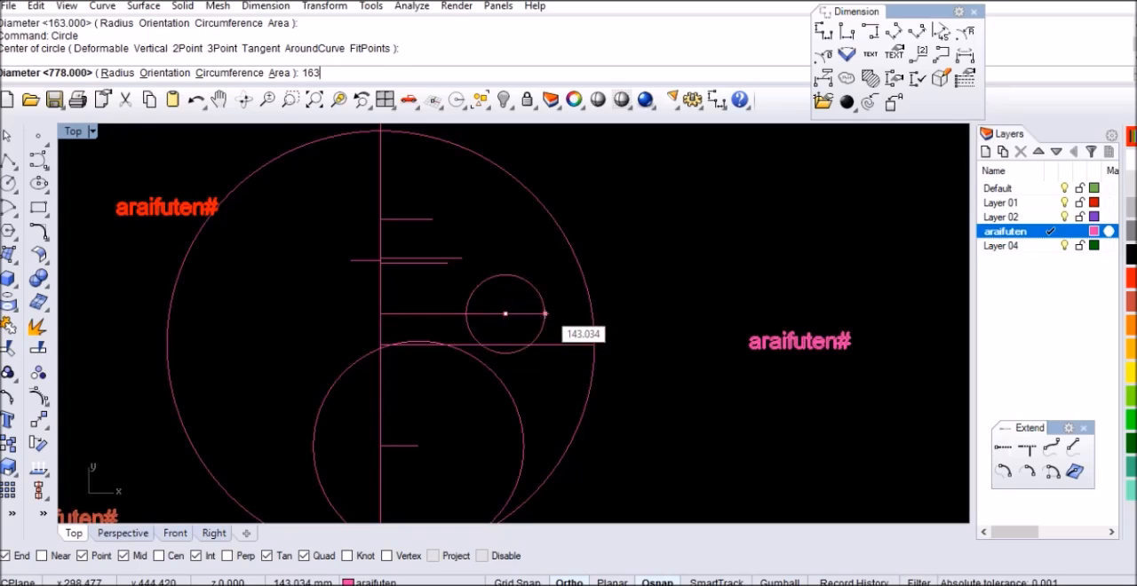
{"action": "key", "text": "Return"}
Draw a circle with a diameter of 120 mm centred on the free end of the highest horizontal line
{"action": "scroll", "coordinate": [525, 317], "scroll_direction": "up", "scroll_amount": 4}
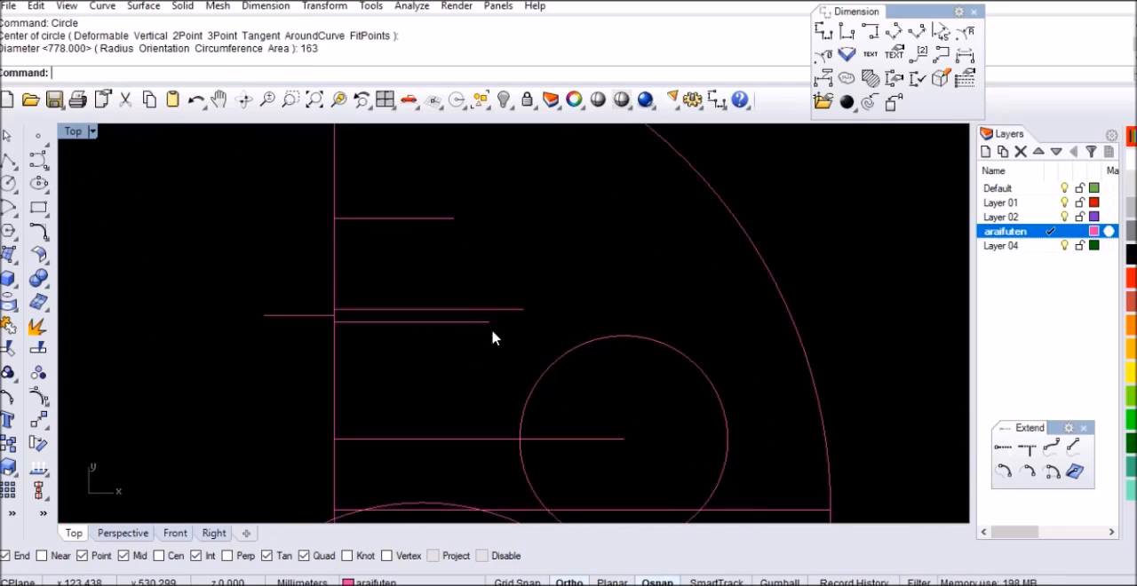
{"action": "right_click_drag", "start_coordinate": [540, 346], "coordinate": [543, 369]}
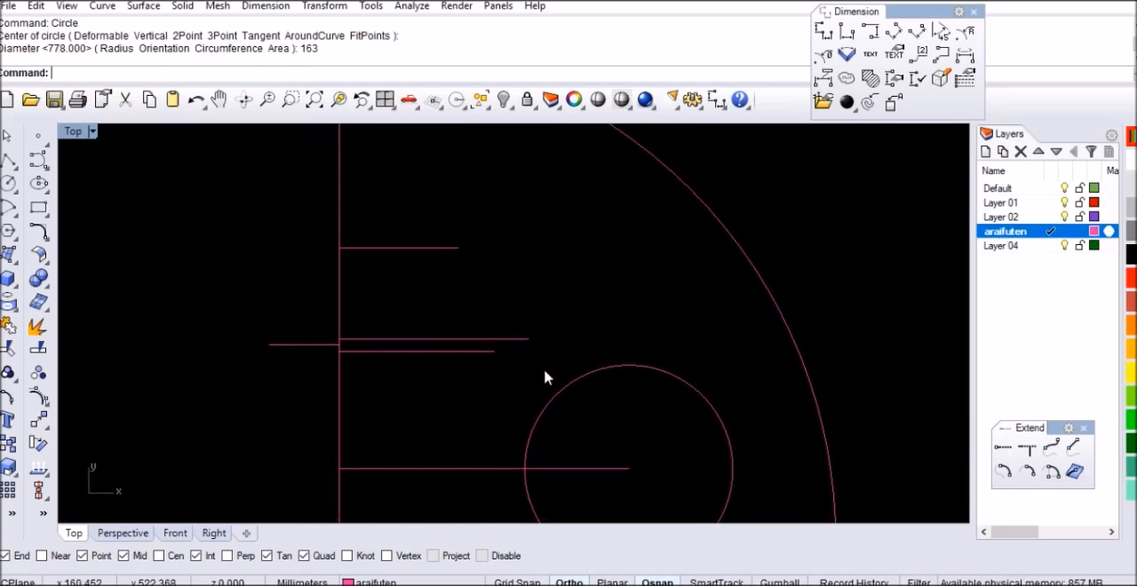
{"action": "key", "text": "Return"}
{"action": "left_click", "coordinate": [458, 248]}
{"action": "type", "text": "120"}
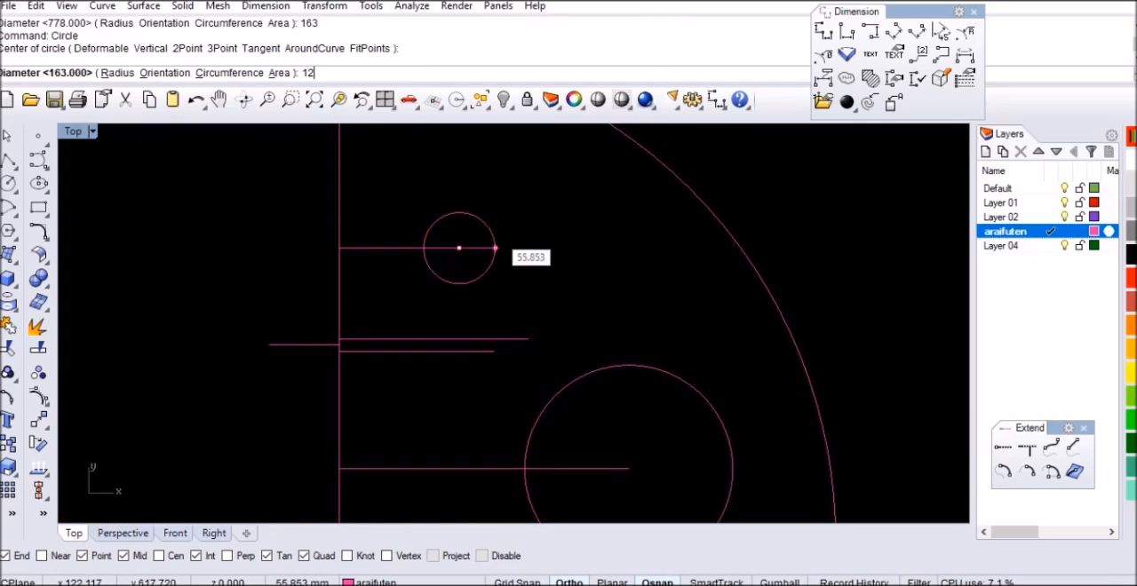
{"action": "key", "text": "Return"}
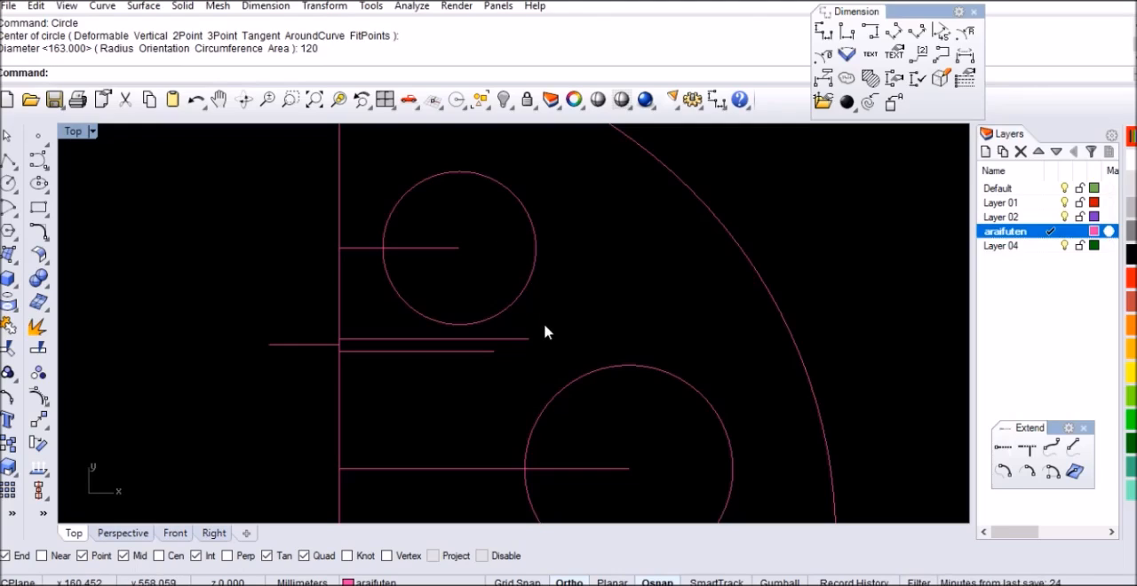
Draw a circle with a diameter of 60 mm centred on the free end of the upper of the two closely spaced horizontal lines
{"action": "key", "text": "Return"}
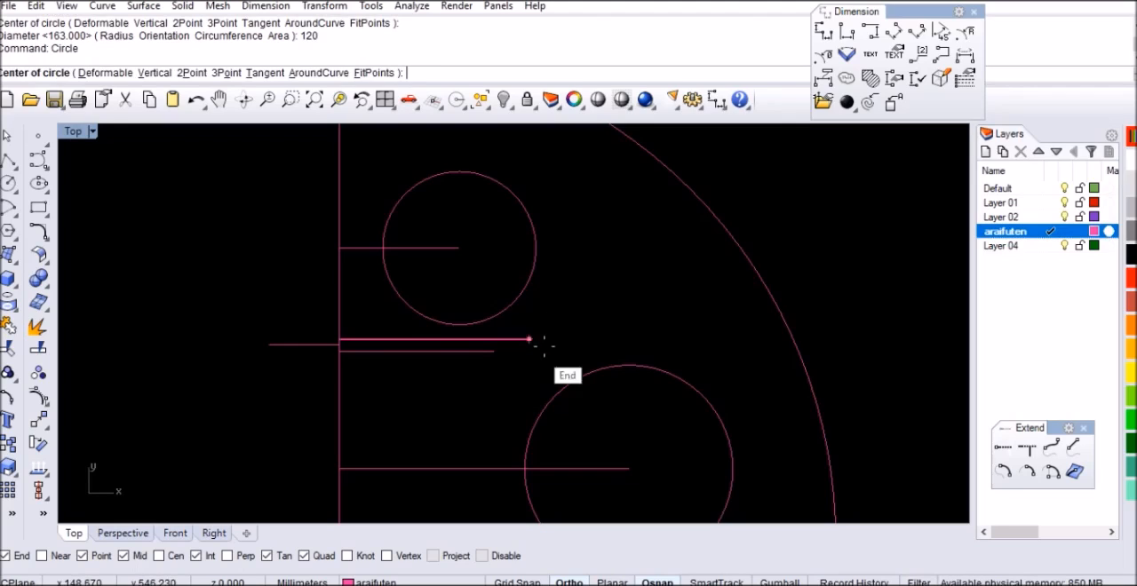
{"action": "left_click", "coordinate": [531, 339]}
{"action": "type", "text": "60"}
{"action": "key", "text": "Return"}
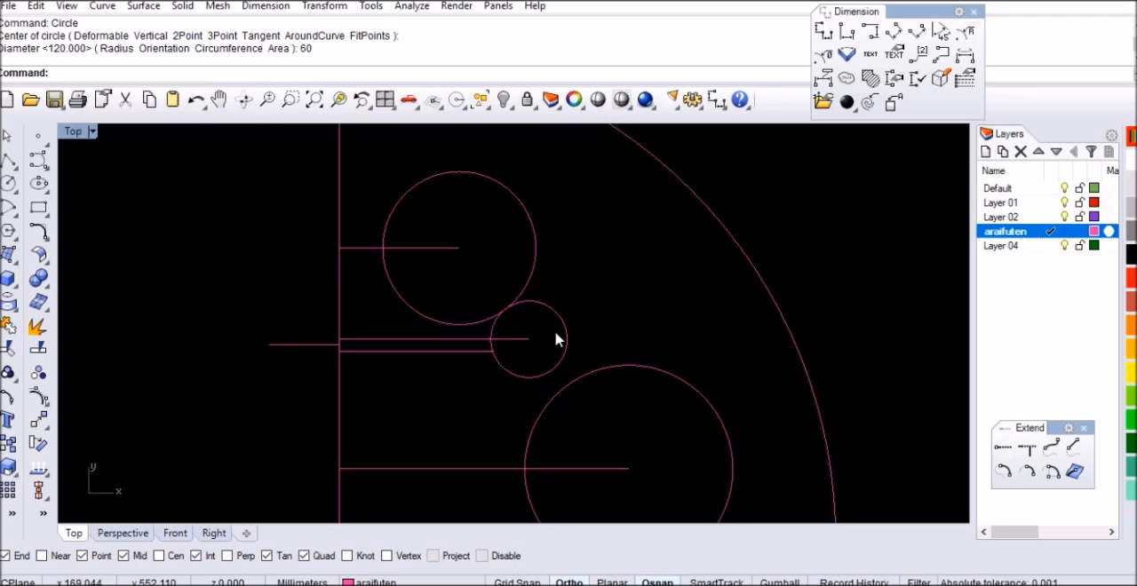
Draw a circle with a diameter of 117 mm centred on the free end of the lower of the two closely spaced horizontal lines
{"action": "left_click", "coordinate": [822, 219]}
{"action": "type", "text": "C"}
{"action": "scroll", "coordinate": [493, 353], "scroll_direction": "up", "scroll_amount": 5}
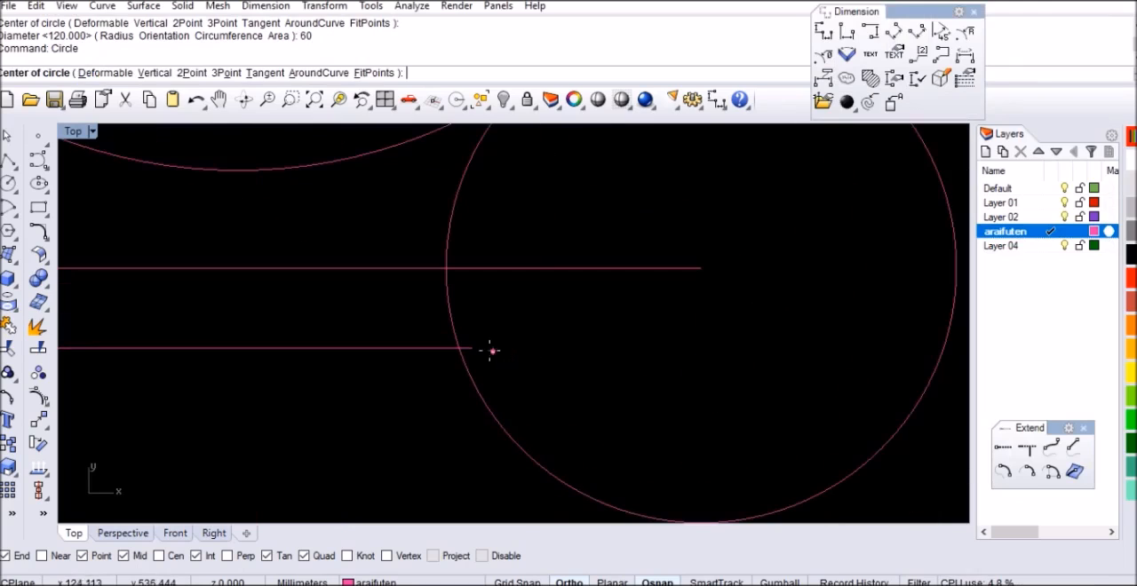
{"action": "left_click", "coordinate": [483, 349]}
{"action": "key", "text": "Return"}
{"action": "scroll", "coordinate": [566, 350], "scroll_direction": "down", "scroll_amount": 3}
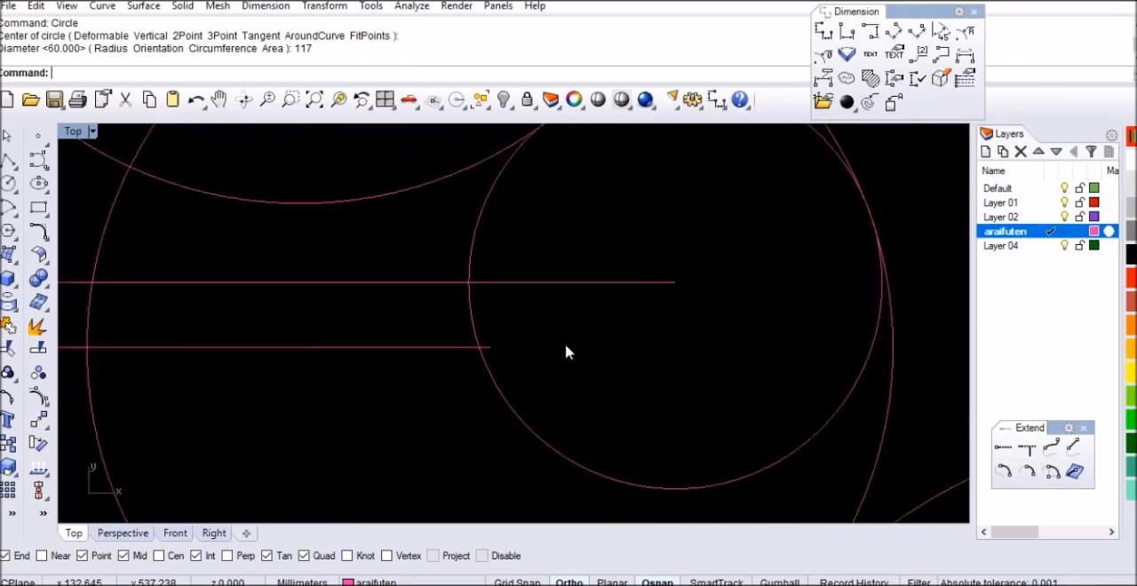
{"action": "scroll", "coordinate": [573, 327], "scroll_direction": "up", "scroll_amount": 3}
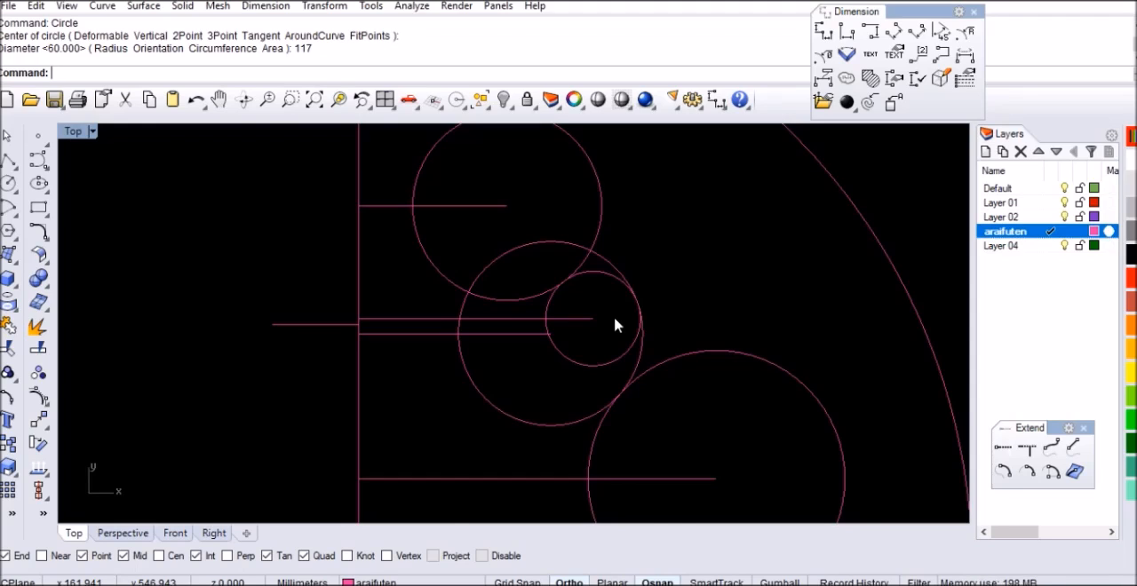
Draw a circle with a diameter of 236 mm centred on the free end of the short line extending left of the vertical line
{"action": "scroll", "coordinate": [626, 323], "scroll_direction": "down", "scroll_amount": 3}
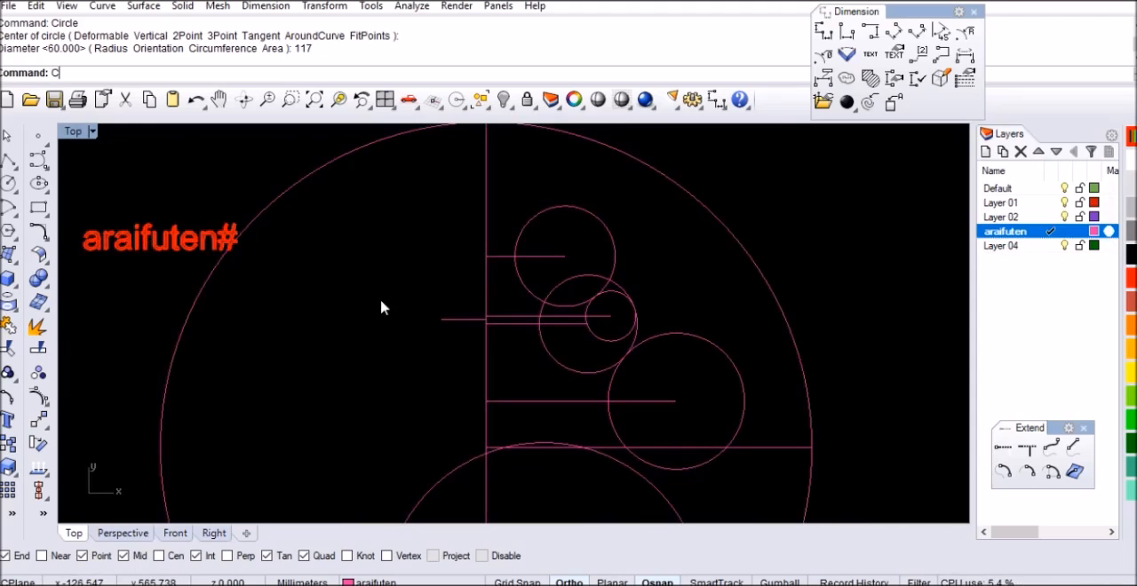
{"action": "key", "text": "Return"}
{"action": "left_click", "coordinate": [441, 318]}
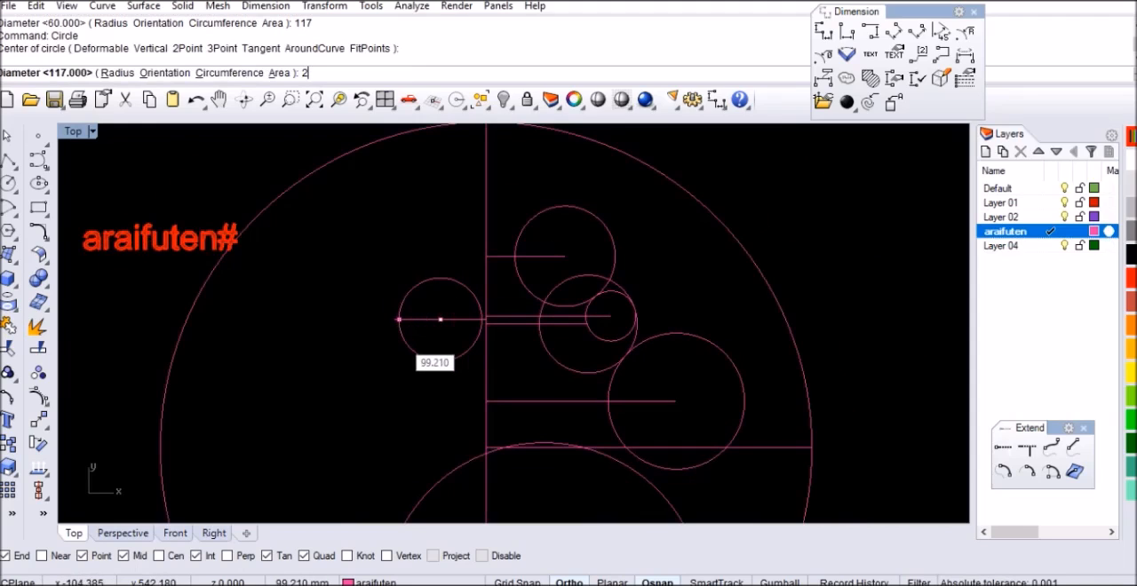
{"action": "key", "text": "Return"}
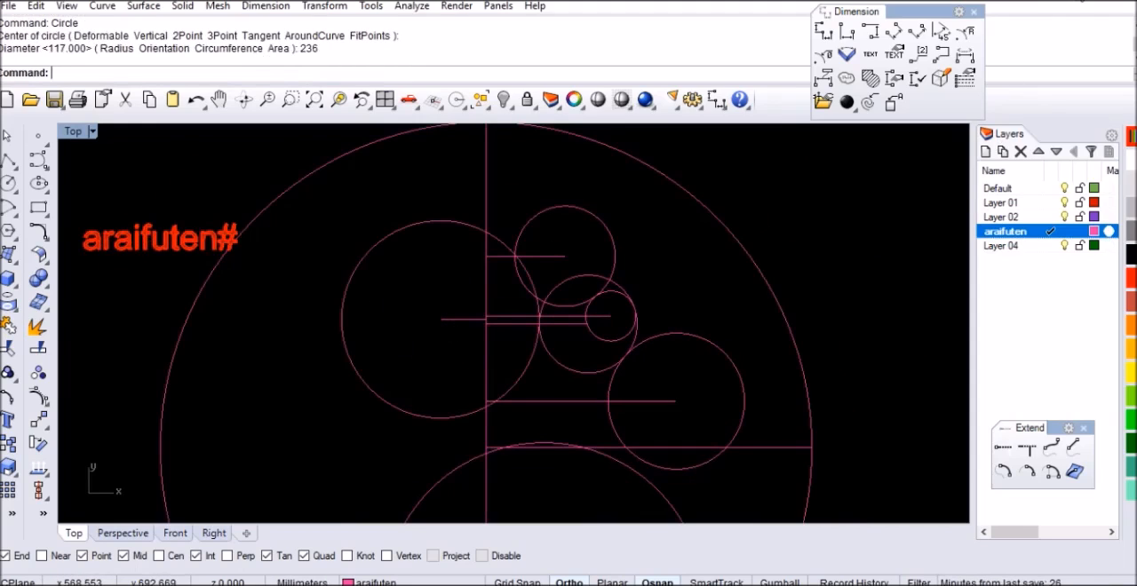
{"action": "scroll", "coordinate": [578, 242], "scroll_direction": "down", "scroll_amount": 6}
{"action": "scroll", "coordinate": [587, 368], "scroll_direction": "up", "scroll_amount": 4}
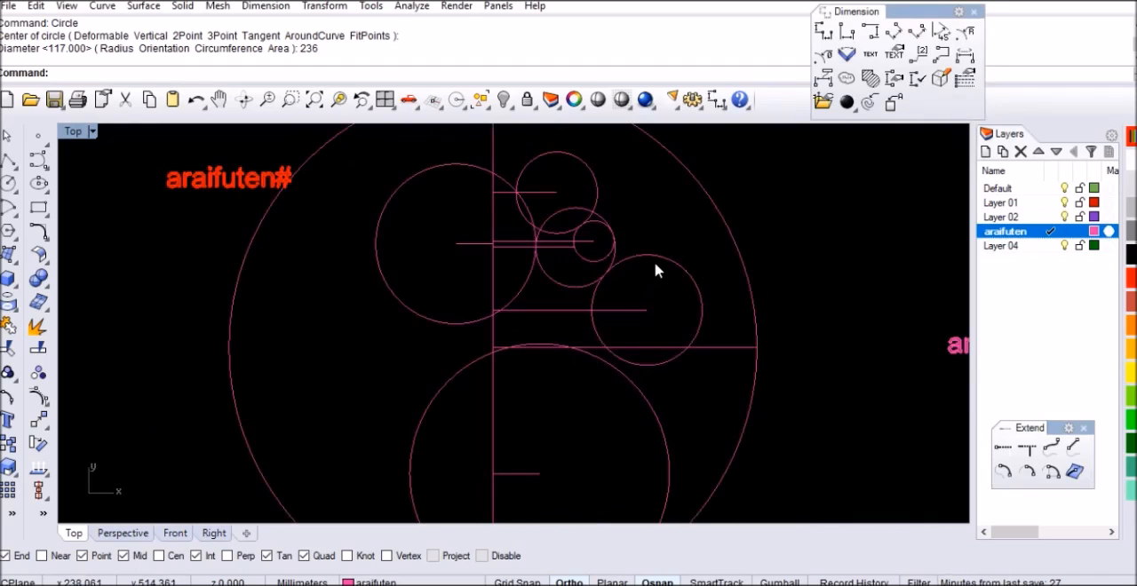
Mirror a copy of the 163 mm circle across the vertical centre line
{"action": "left_click", "coordinate": [657, 264]}
{"action": "key", "text": "Return"}
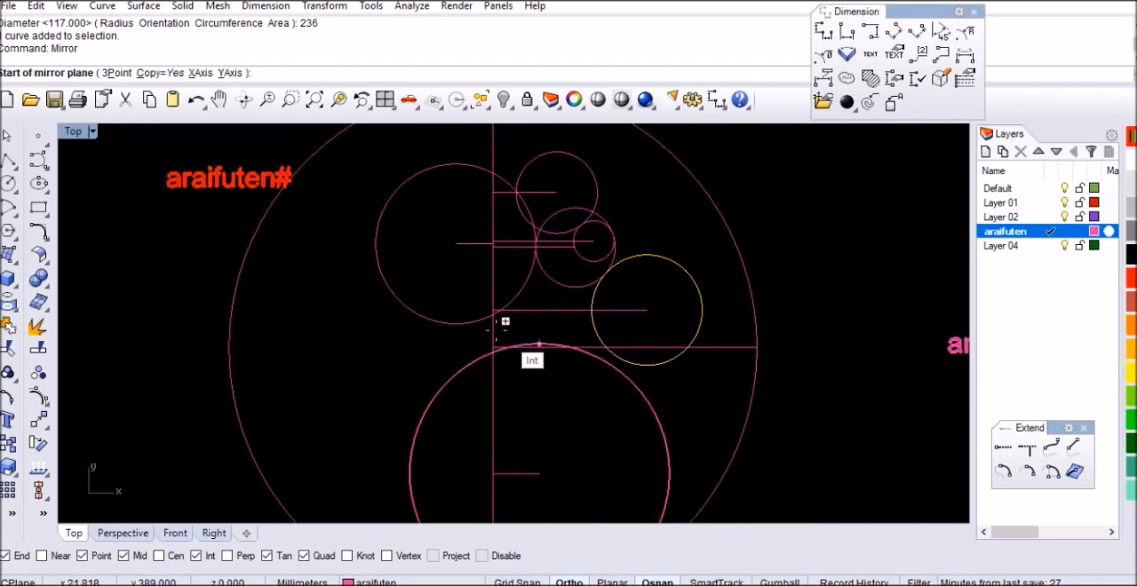
{"action": "scroll", "coordinate": [494, 319], "scroll_direction": "up", "scroll_amount": 6}
{"action": "left_click", "coordinate": [495, 305]}
{"action": "left_click", "coordinate": [497, 256]}
{"action": "scroll", "coordinate": [496, 266], "scroll_direction": "down", "scroll_amount": 5}
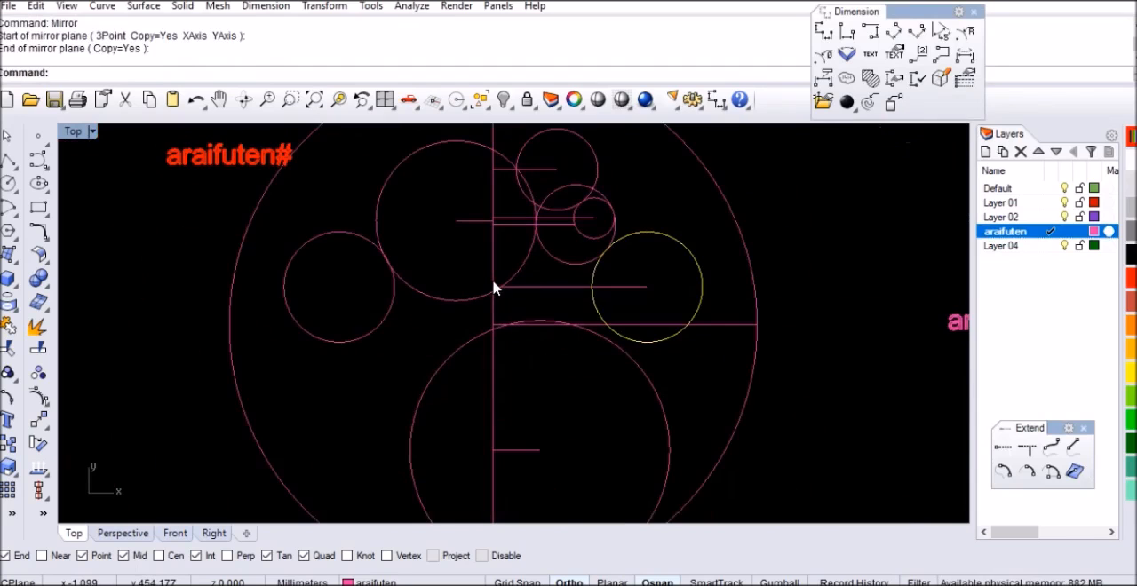
Mirror a copy of the large lower circle across the vertical centre line and clear the selection
{"action": "left_click", "coordinate": [478, 329]}
{"action": "scroll", "coordinate": [497, 364], "scroll_direction": "up", "scroll_amount": 5}
{"action": "key", "text": "Return"}
{"action": "left_click", "coordinate": [466, 265]}
{"action": "left_click", "coordinate": [471, 236]}
{"action": "scroll", "coordinate": [500, 339], "scroll_direction": "down", "scroll_amount": 5}
{"action": "key", "text": "Escape"}
{"action": "right_click_drag", "start_coordinate": [500, 338], "coordinate": [533, 360]}
{"action": "scroll", "coordinate": [521, 266], "scroll_direction": "up", "scroll_amount": 4}
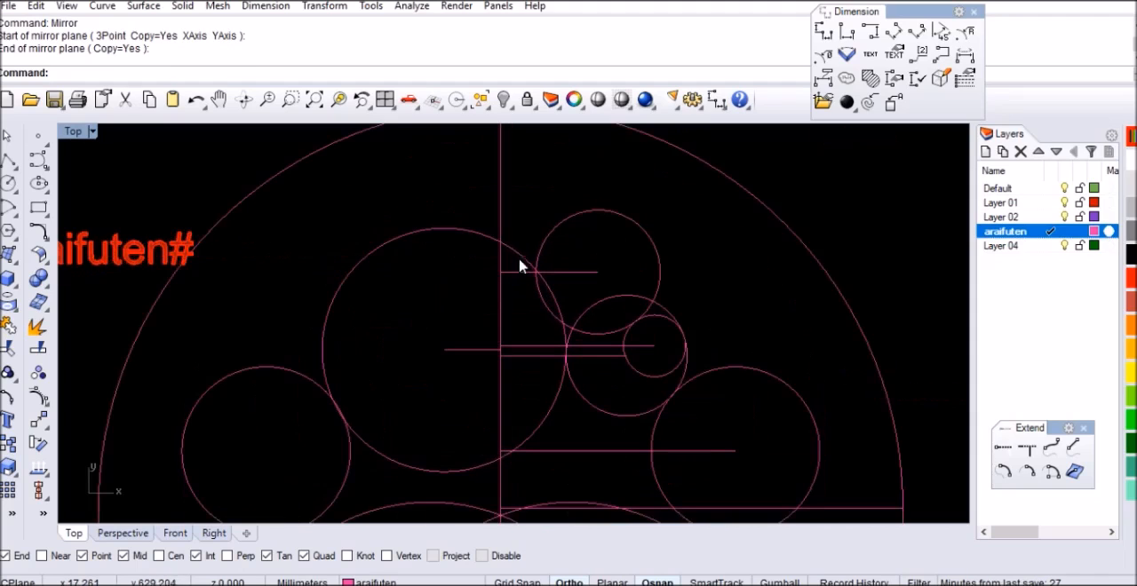
Draw a horizontal line about 107 mm long from the top quadrant of the 236 mm circle to its intersection with the 120 mm circle
{"action": "key", "text": "Return"}
{"action": "scroll", "coordinate": [444, 231], "scroll_direction": "up", "scroll_amount": 3}
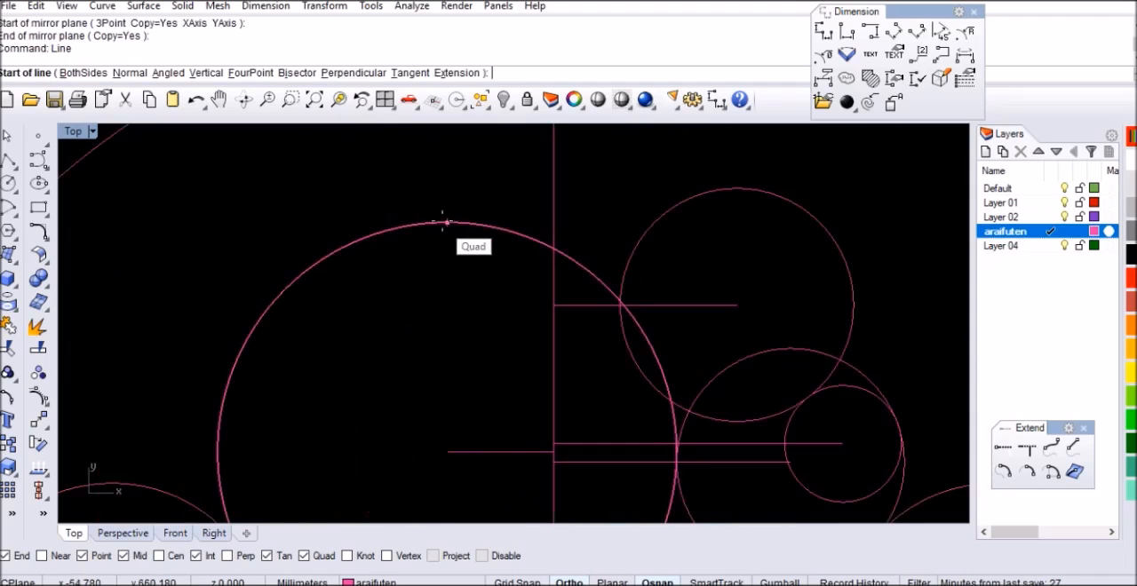
{"action": "left_click", "coordinate": [447, 222]}
{"action": "scroll", "coordinate": [655, 222], "scroll_direction": "up", "scroll_amount": 4}
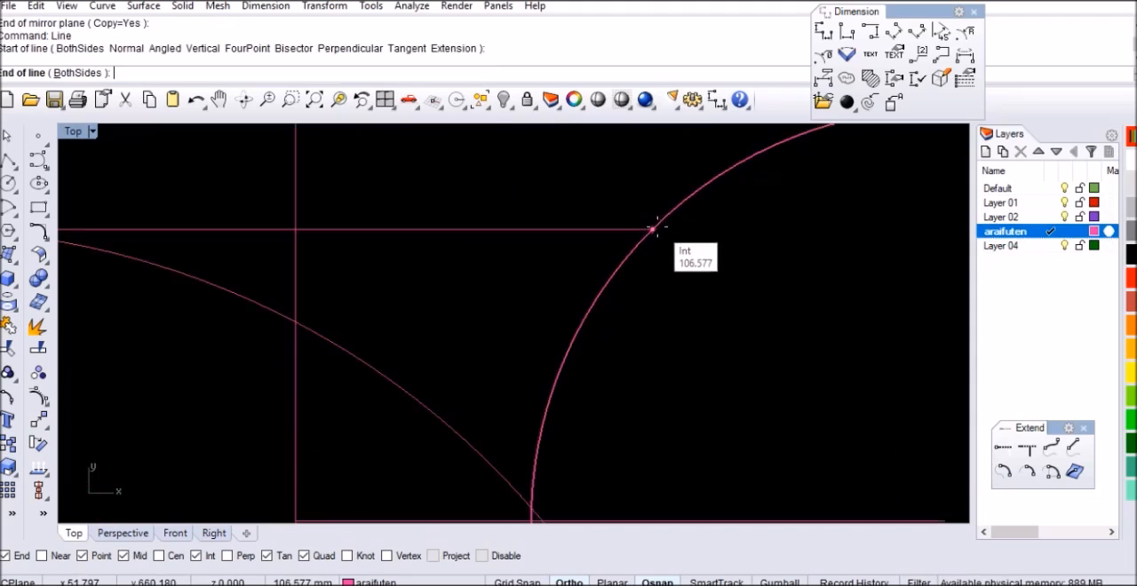
{"action": "left_click", "coordinate": [654, 222]}
{"action": "scroll", "coordinate": [533, 203], "scroll_direction": "down", "scroll_amount": 4}
Draw a vertical line about 42 mm long from the left quadrant of the 120 mm circle up to the new horizontal line
{"action": "key", "text": "Return"}
{"action": "scroll", "coordinate": [534, 315], "scroll_direction": "up", "scroll_amount": 3}
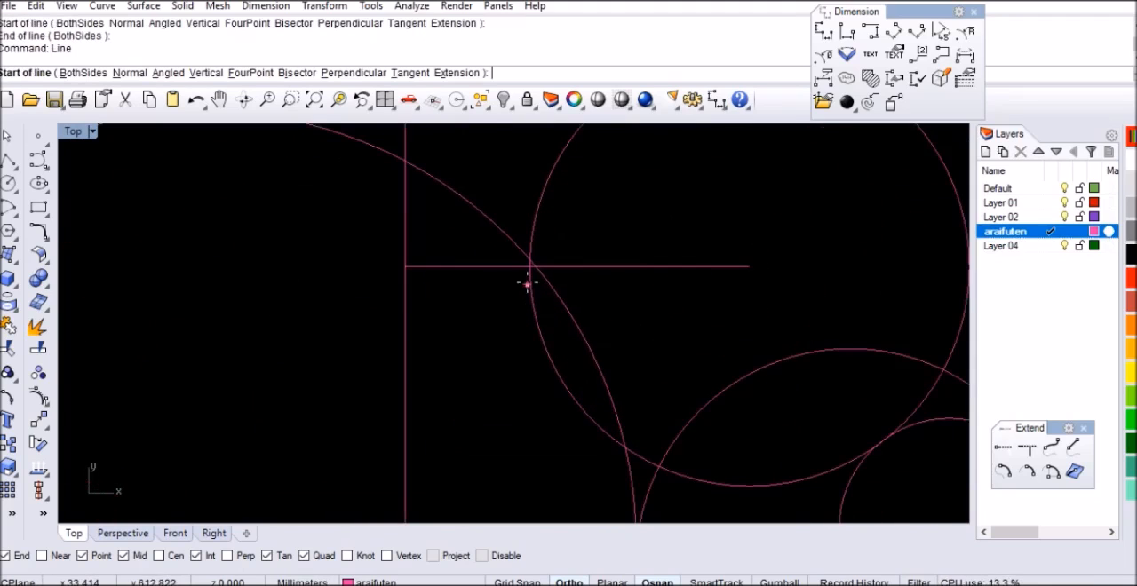
{"action": "scroll", "coordinate": [531, 299], "scroll_direction": "up", "scroll_amount": 4}
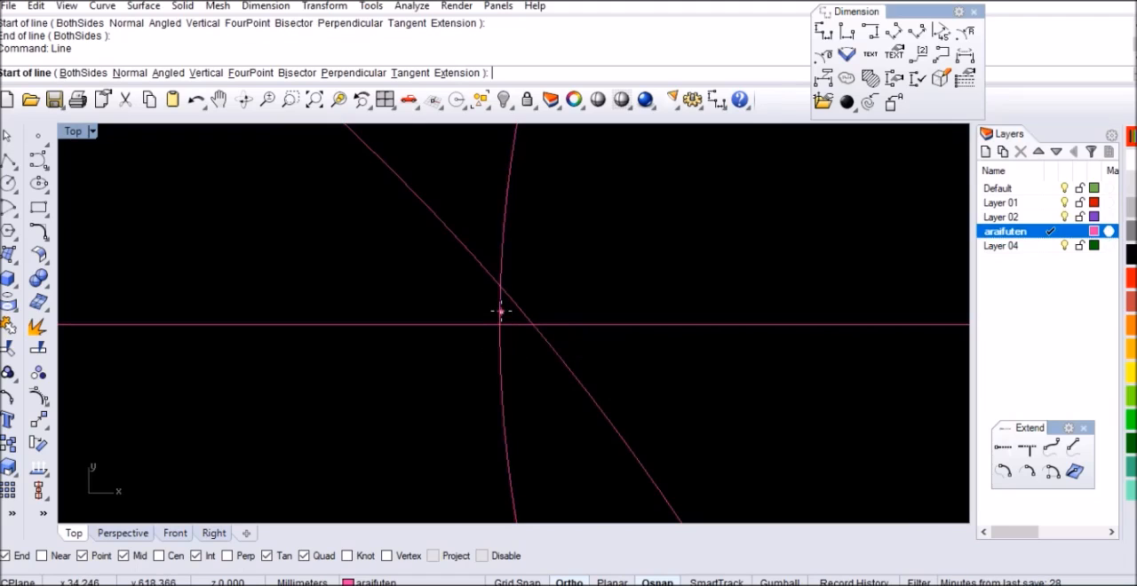
{"action": "left_click", "coordinate": [500, 325]}
{"action": "scroll", "coordinate": [497, 355], "scroll_direction": "down", "scroll_amount": 4}
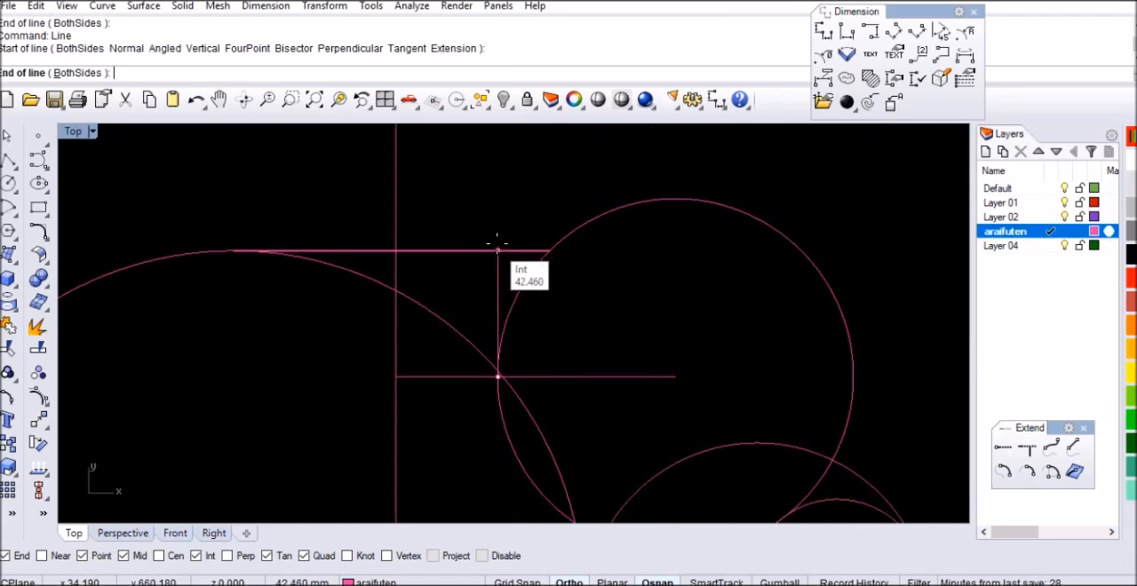
{"action": "left_click", "coordinate": [496, 247]}
{"action": "scroll", "coordinate": [524, 246], "scroll_direction": "down", "scroll_amount": 3}
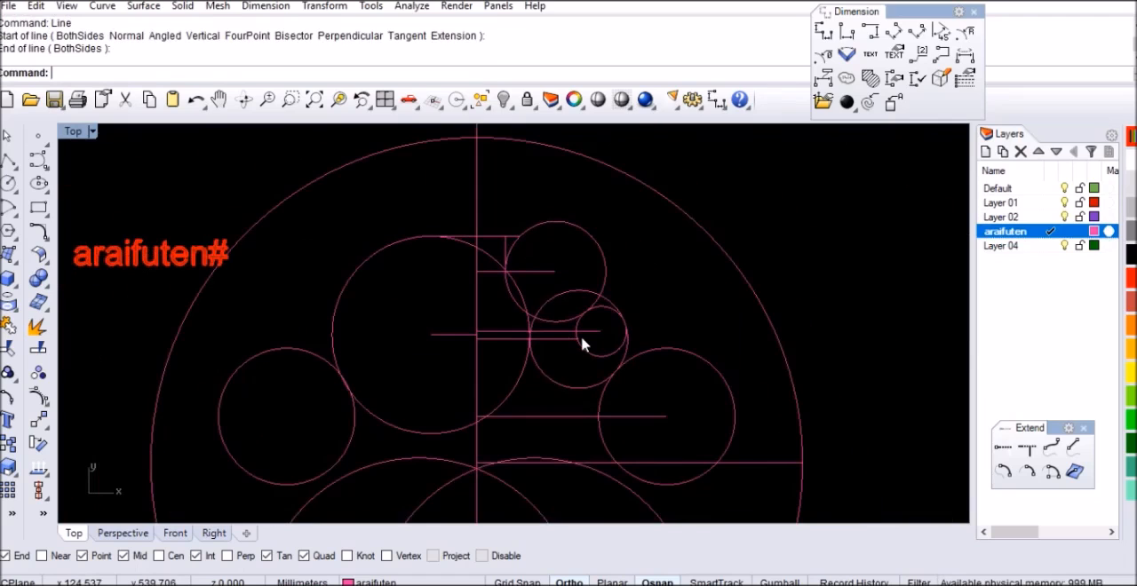
With object snaps disabled, sketch an interpolated transition curve from the lower left of the right 163 mm circle to the right side of the large lower circle
{"action": "scroll", "coordinate": [643, 350], "scroll_direction": "down", "scroll_amount": 3}
{"action": "scroll", "coordinate": [589, 323], "scroll_direction": "up", "scroll_amount": 6}
{"action": "left_click", "coordinate": [42, 167]}
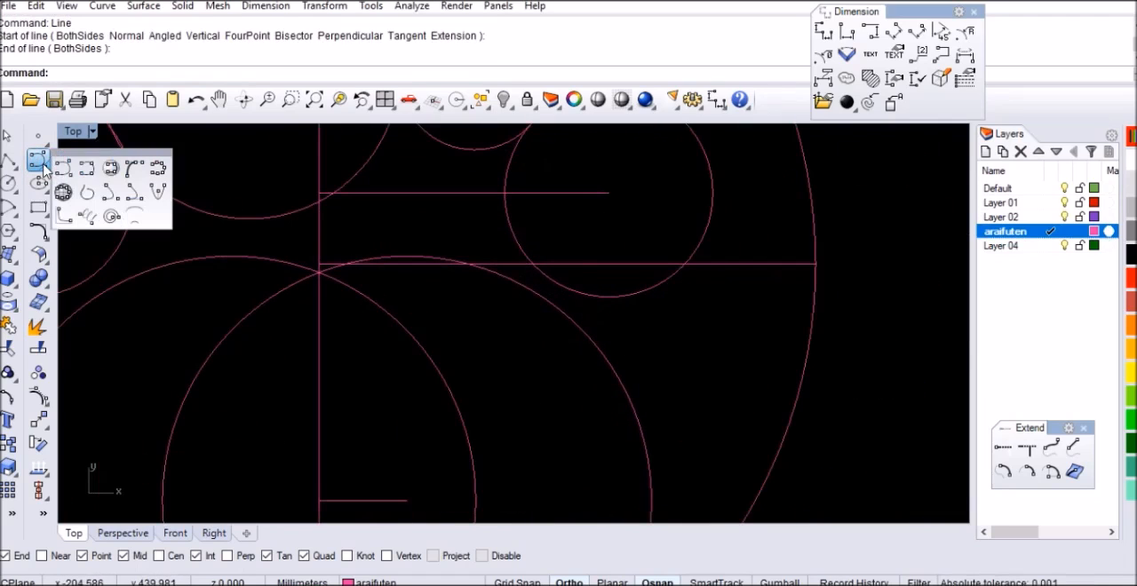
{"action": "left_click", "coordinate": [94, 175]}
{"action": "scroll", "coordinate": [557, 311], "scroll_direction": "up", "scroll_amount": 2}
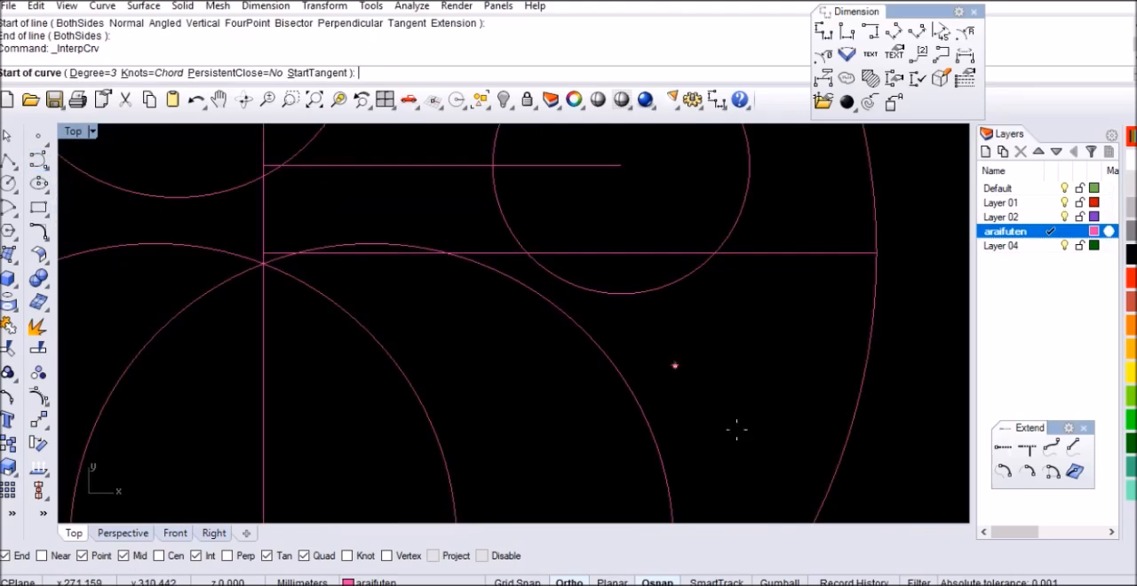
{"action": "left_click", "coordinate": [482, 556]}
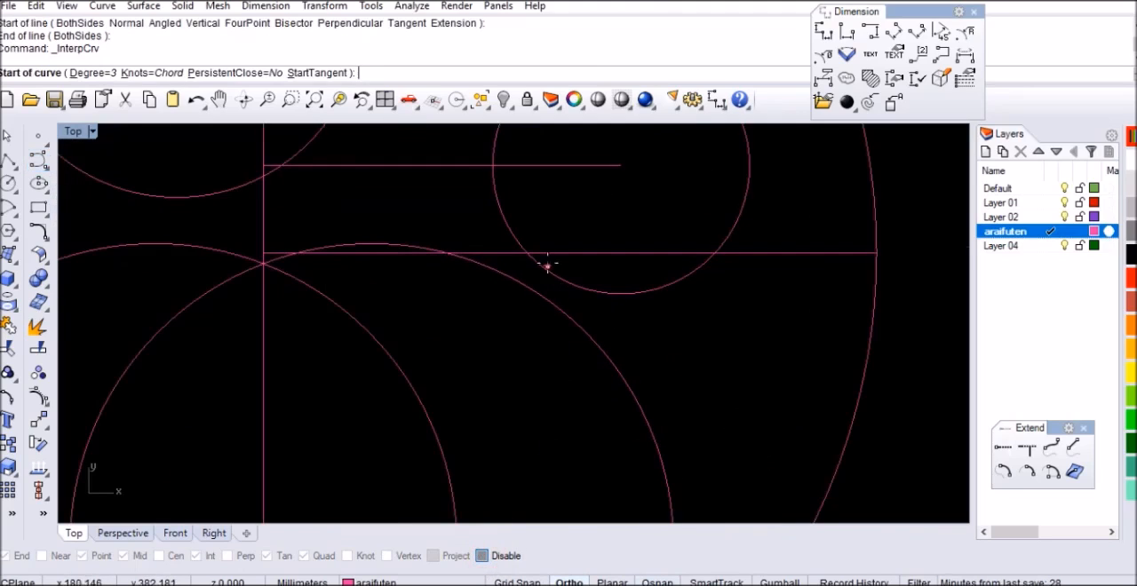
{"action": "scroll", "coordinate": [514, 258], "scroll_direction": "up", "scroll_amount": 3}
{"action": "left_click", "coordinate": [492, 215]}
{"action": "scroll", "coordinate": [492, 215], "scroll_direction": "down", "scroll_amount": 1}
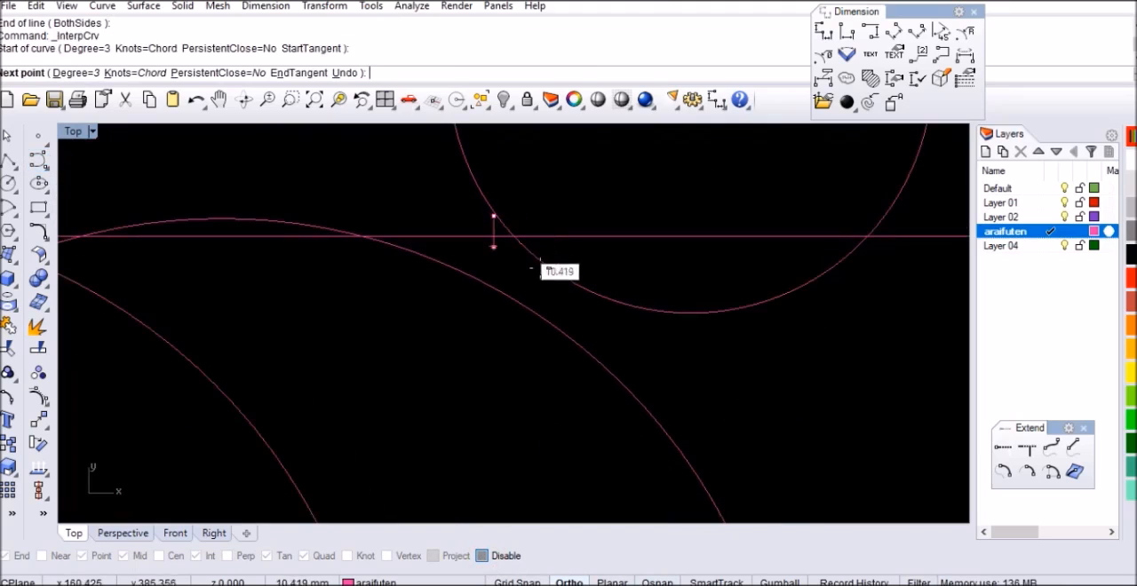
{"action": "left_click", "coordinate": [604, 315]}
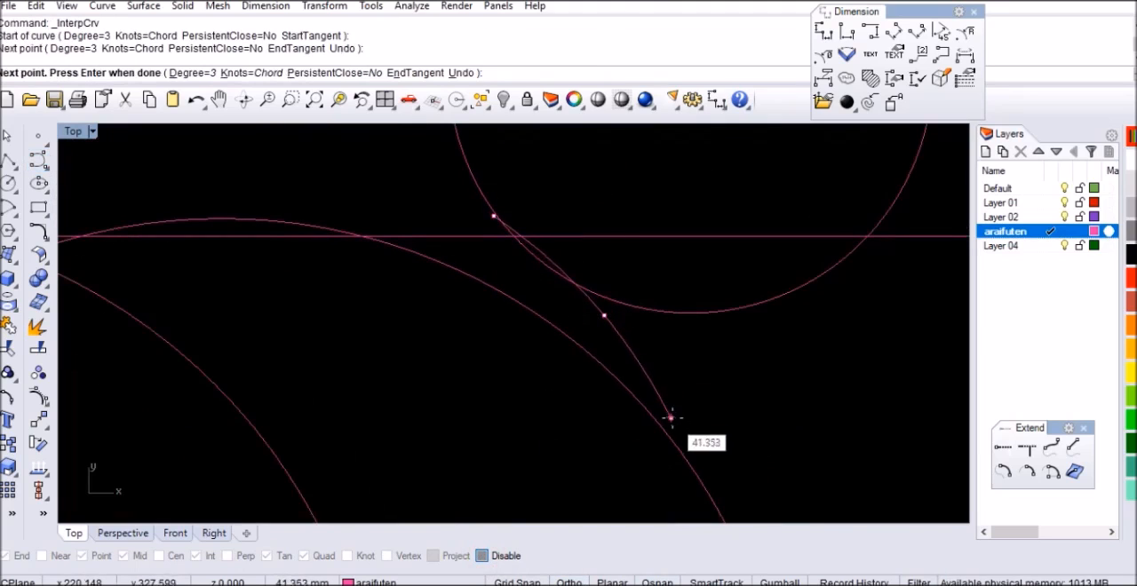
{"action": "left_click", "coordinate": [675, 424]}
{"action": "scroll", "coordinate": [667, 329], "scroll_direction": "down", "scroll_amount": 2}
{"action": "scroll", "coordinate": [670, 355], "scroll_direction": "down", "scroll_amount": 2}
{"action": "scroll", "coordinate": [673, 365], "scroll_direction": "up", "scroll_amount": 3}
{"action": "scroll", "coordinate": [665, 356], "scroll_direction": "up", "scroll_amount": 1}
{"action": "left_click", "coordinate": [662, 355]}
{"action": "key", "text": "Return"}
{"action": "scroll", "coordinate": [585, 356], "scroll_direction": "down", "scroll_amount": 3}
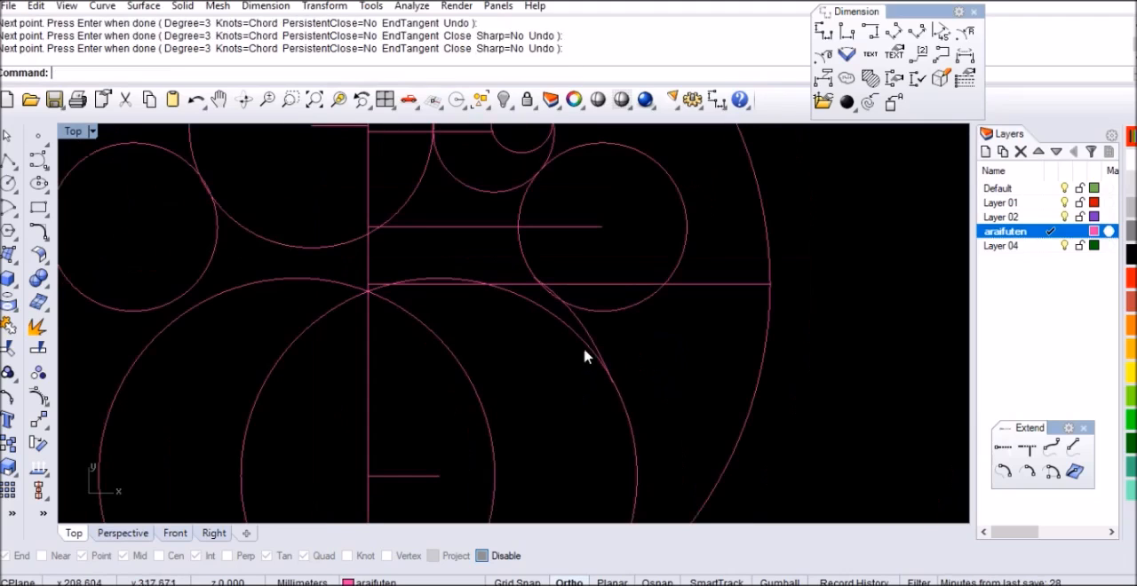
Show the transition curve's control points and reposition the first ones to bring the curve closer to both circles
{"action": "left_click", "coordinate": [583, 332]}
{"action": "scroll", "coordinate": [655, 325], "scroll_direction": "down", "scroll_amount": 3}
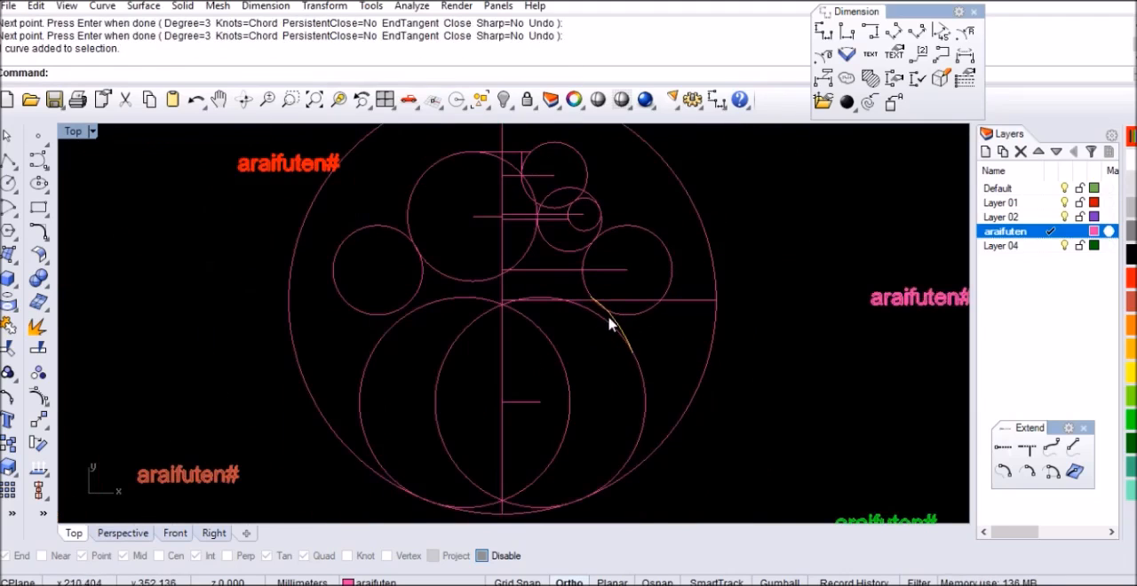
{"action": "scroll", "coordinate": [607, 316], "scroll_direction": "up", "scroll_amount": 6}
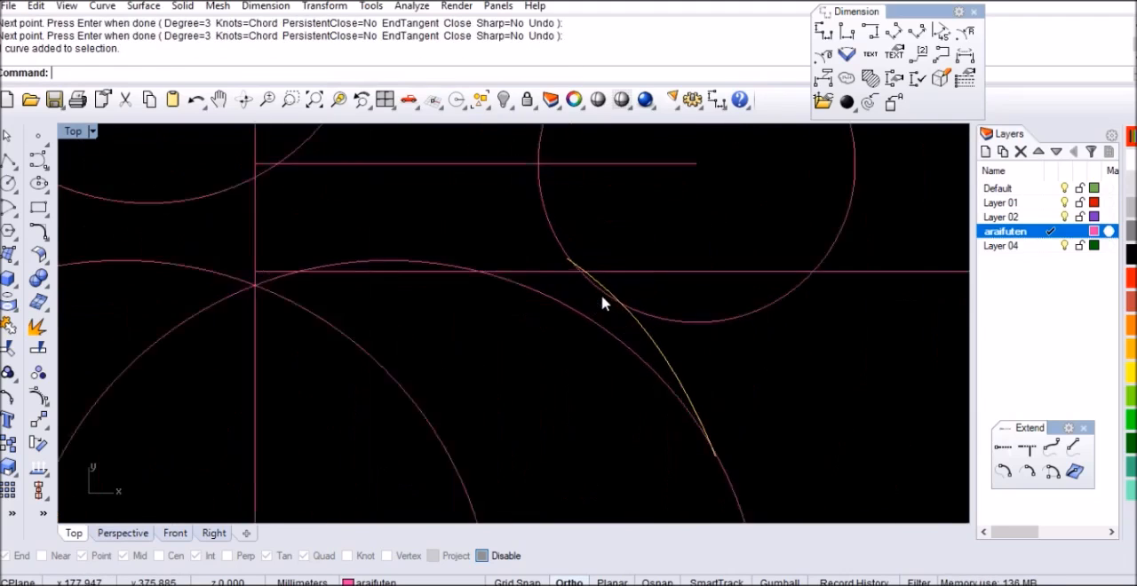
{"action": "left_click", "coordinate": [40, 397]}
{"action": "scroll", "coordinate": [586, 287], "scroll_direction": "up", "scroll_amount": 5}
{"action": "left_click", "coordinate": [553, 240]}
{"action": "left_click_drag", "start_coordinate": [554, 240], "coordinate": [518, 248]}
{"action": "scroll", "coordinate": [515, 245], "scroll_direction": "down", "scroll_amount": 6}
{"action": "scroll", "coordinate": [690, 373], "scroll_direction": "up", "scroll_amount": 4}
{"action": "left_click_drag", "start_coordinate": [639, 336], "coordinate": [640, 356]}
{"action": "scroll", "coordinate": [465, 254], "scroll_direction": "down", "scroll_amount": 4}
{"action": "scroll", "coordinate": [477, 320], "scroll_direction": "up", "scroll_amount": 4}
Move the transition curve's upper end point up along the 163 mm circle and pull a lower control point outward to the right
{"action": "left_click", "coordinate": [474, 311]}
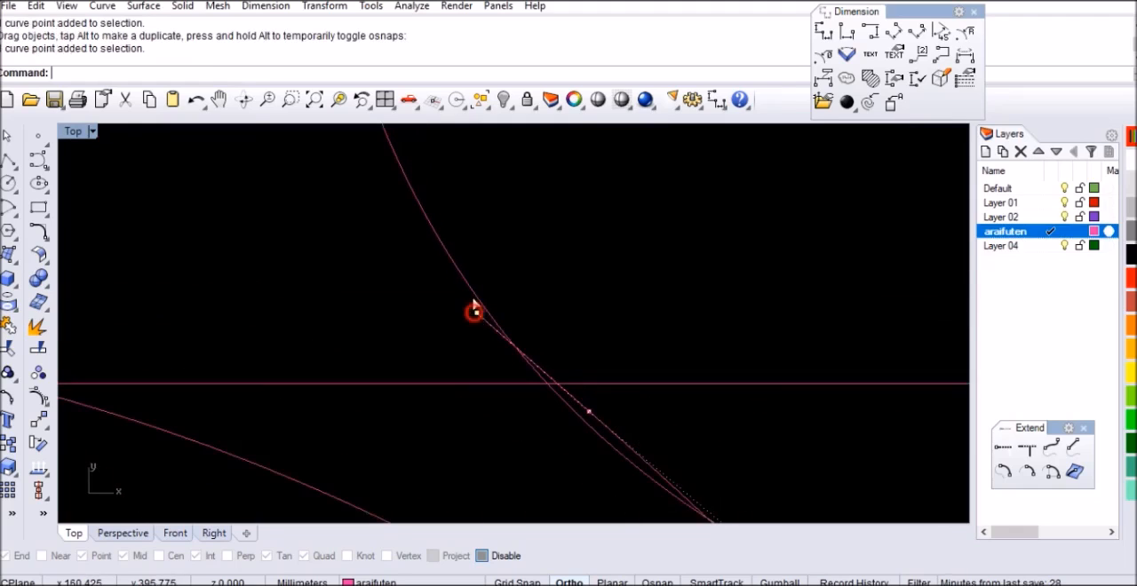
{"action": "left_click_drag", "start_coordinate": [473, 311], "coordinate": [422, 248]}
{"action": "scroll", "coordinate": [472, 221], "scroll_direction": "down", "scroll_amount": 4}
{"action": "scroll", "coordinate": [599, 373], "scroll_direction": "up", "scroll_amount": 5}
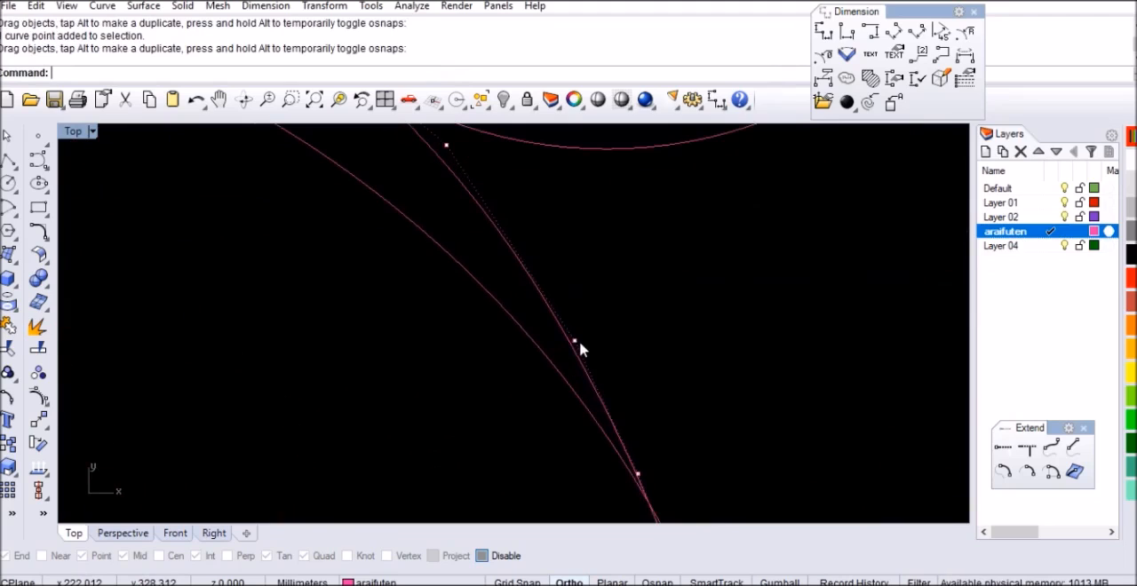
{"action": "left_click", "coordinate": [574, 341]}
{"action": "left_click_drag", "start_coordinate": [575, 342], "coordinate": [627, 364]}
{"action": "scroll", "coordinate": [637, 354], "scroll_direction": "down", "scroll_amount": 3}
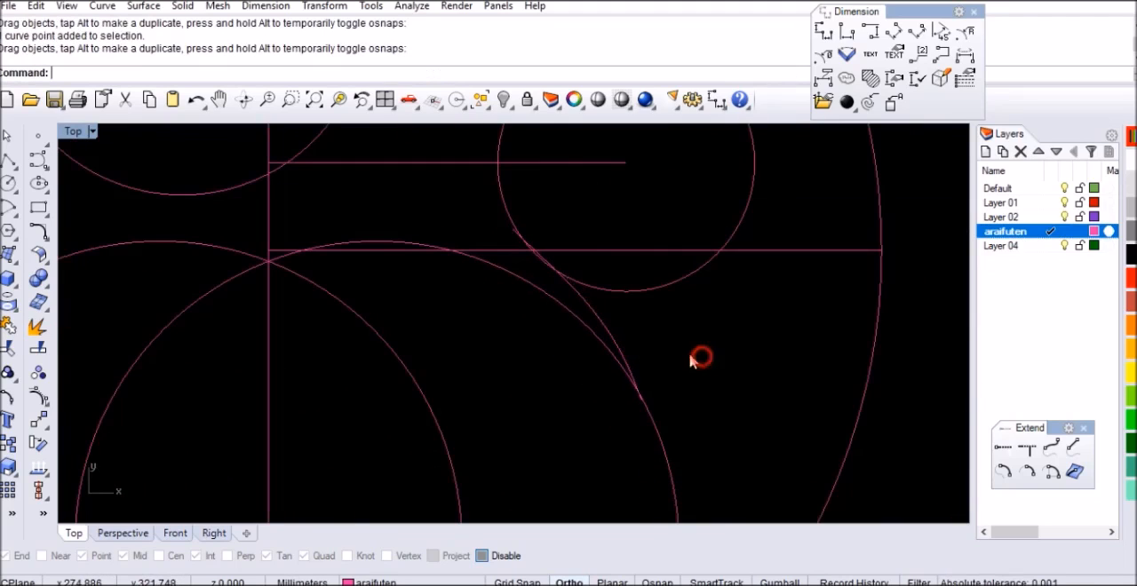
Show the transition curve's control points again and shift its lower points slightly toward the large lower circle
{"action": "left_click", "coordinate": [597, 324]}
{"action": "scroll", "coordinate": [673, 320], "scroll_direction": "down", "scroll_amount": 2}
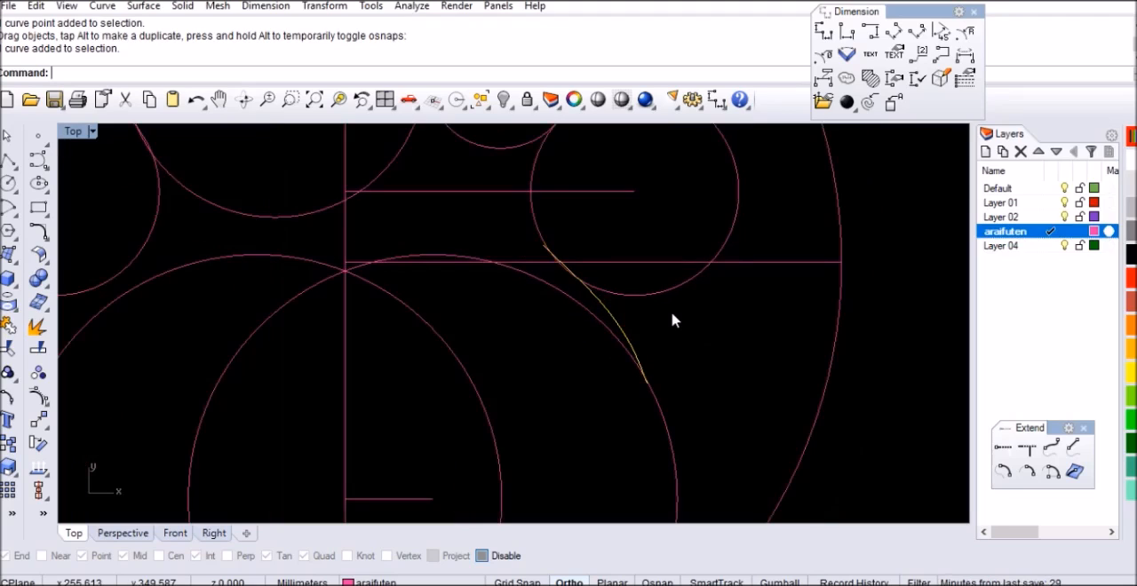
{"action": "scroll", "coordinate": [673, 319], "scroll_direction": "down", "scroll_amount": 2}
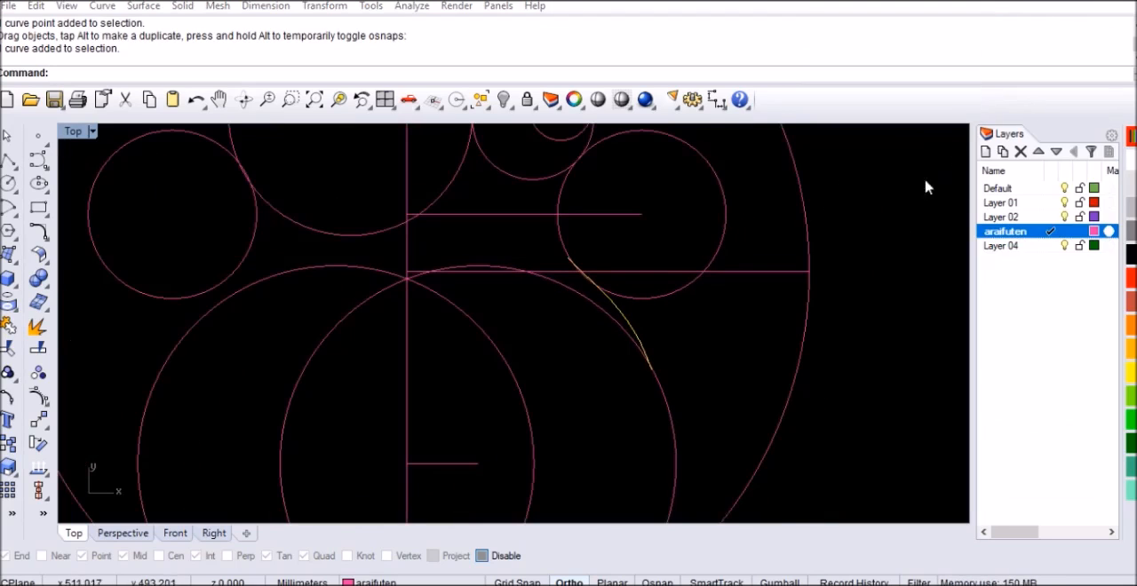
{"action": "scroll", "coordinate": [658, 342], "scroll_direction": "up", "scroll_amount": 5}
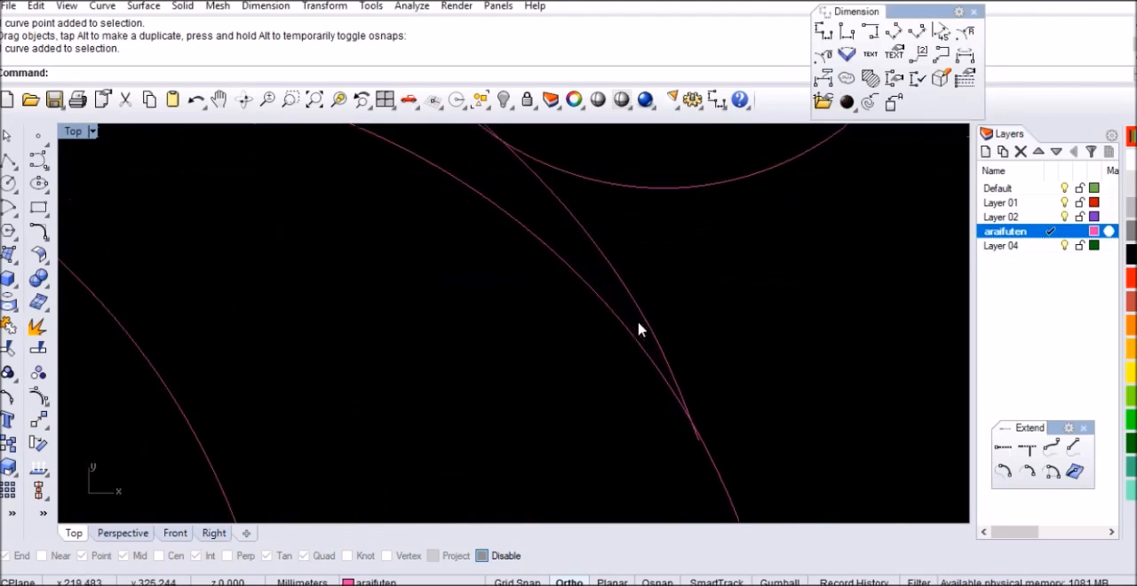
{"action": "left_click", "coordinate": [38, 397]}
{"action": "scroll", "coordinate": [685, 380], "scroll_direction": "up", "scroll_amount": 2}
{"action": "left_click_drag", "start_coordinate": [657, 311], "coordinate": [629, 301]}
{"action": "scroll", "coordinate": [633, 317], "scroll_direction": "down", "scroll_amount": 6}
{"action": "scroll", "coordinate": [647, 381], "scroll_direction": "up", "scroll_amount": 9}
{"action": "scroll", "coordinate": [608, 402], "scroll_direction": "down", "scroll_amount": 8}
{"action": "scroll", "coordinate": [592, 345], "scroll_direction": "up", "scroll_amount": 7}
{"action": "left_click_drag", "start_coordinate": [655, 401], "coordinate": [648, 397]}
{"action": "scroll", "coordinate": [633, 351], "scroll_direction": "down", "scroll_amount": 8}
Fine-tune the transition curve's upper, middle and lower control points so it flows smoothly between the 163 mm circle and the large lower circle
{"action": "scroll", "coordinate": [603, 320], "scroll_direction": "up", "scroll_amount": 12}
{"action": "left_click_drag", "start_coordinate": [601, 268], "coordinate": [585, 272]}
{"action": "scroll", "coordinate": [594, 303], "scroll_direction": "down", "scroll_amount": 8}
{"action": "scroll", "coordinate": [551, 251], "scroll_direction": "up", "scroll_amount": 5}
{"action": "left_click_drag", "start_coordinate": [515, 198], "coordinate": [482, 168]}
{"action": "scroll", "coordinate": [655, 349], "scroll_direction": "up", "scroll_amount": 4}
{"action": "left_click_drag", "start_coordinate": [646, 328], "coordinate": [634, 329]}
{"action": "scroll", "coordinate": [553, 296], "scroll_direction": "down", "scroll_amount": 6}
{"action": "scroll", "coordinate": [644, 326], "scroll_direction": "up", "scroll_amount": 8}
{"action": "left_click_drag", "start_coordinate": [573, 283], "coordinate": [563, 276]}
{"action": "scroll", "coordinate": [672, 360], "scroll_direction": "down", "scroll_amount": 5}
{"action": "scroll", "coordinate": [629, 319], "scroll_direction": "up", "scroll_amount": 5}
{"action": "left_click_drag", "start_coordinate": [628, 319], "coordinate": [602, 294]}
{"action": "scroll", "coordinate": [691, 353], "scroll_direction": "down", "scroll_amount": 3}
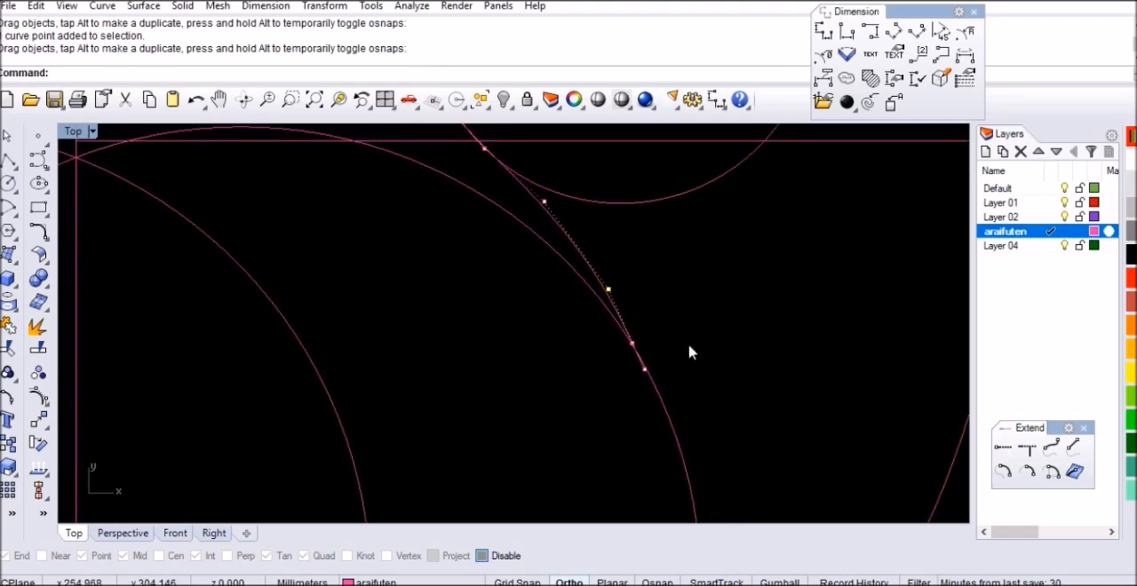
Delete the control point just above the transition curve's lower end point
{"action": "scroll", "coordinate": [677, 364], "scroll_direction": "up", "scroll_amount": 5}
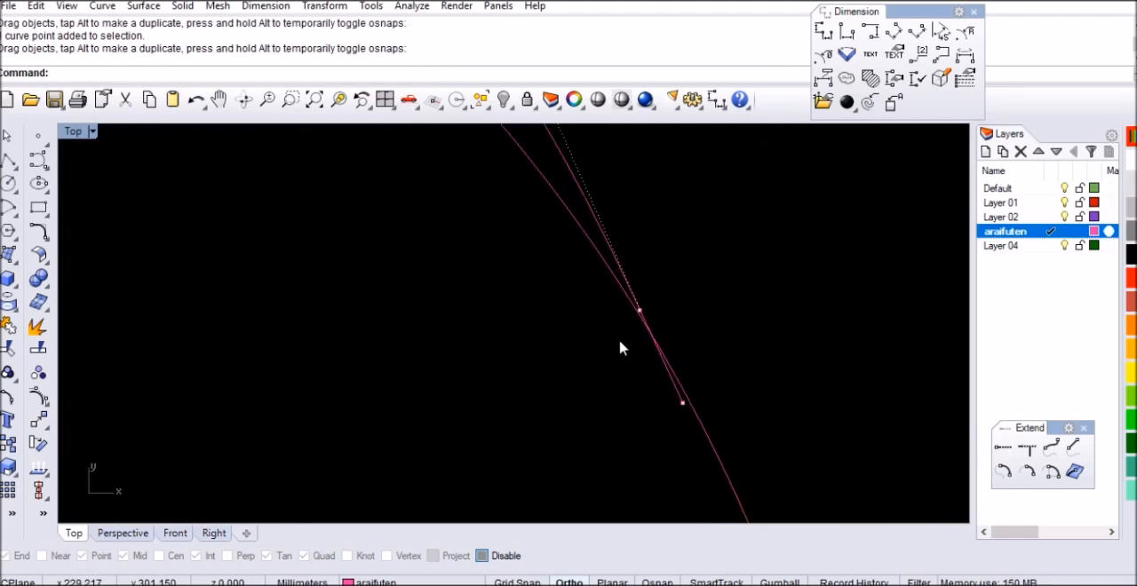
{"action": "left_click", "coordinate": [640, 310]}
{"action": "key", "text": "Delete"}
{"action": "scroll", "coordinate": [658, 433], "scroll_direction": "down", "scroll_amount": 3}
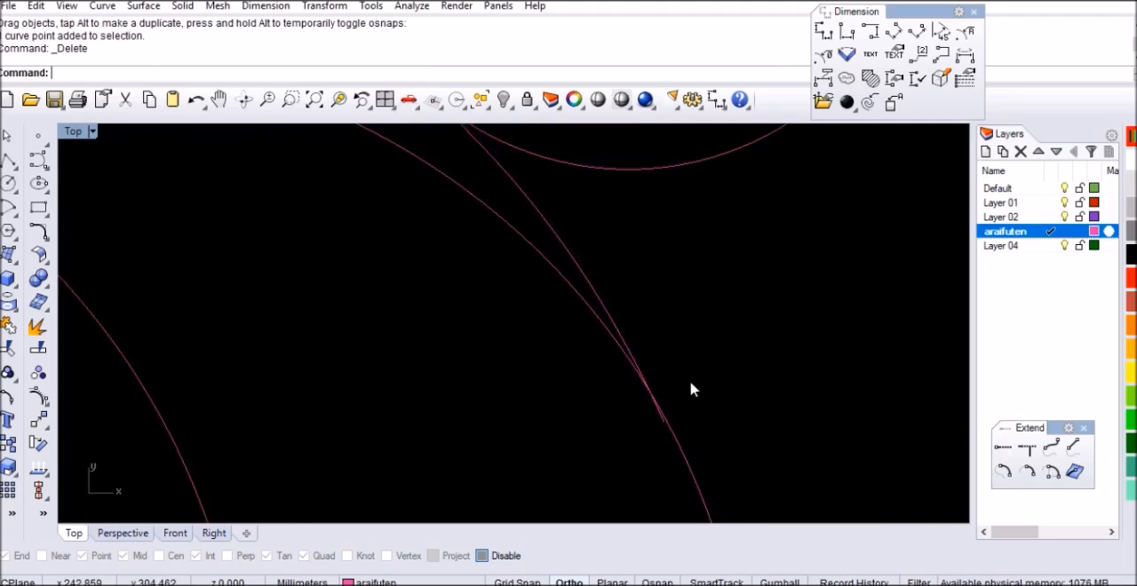
Mirror the finished transition curve across the vertical centre line to copy it to the left side of the layout
{"action": "scroll", "coordinate": [690, 391], "scroll_direction": "down", "scroll_amount": 3}
{"action": "left_click", "coordinate": [643, 332]}
{"action": "scroll", "coordinate": [699, 357], "scroll_direction": "down", "scroll_amount": 2}
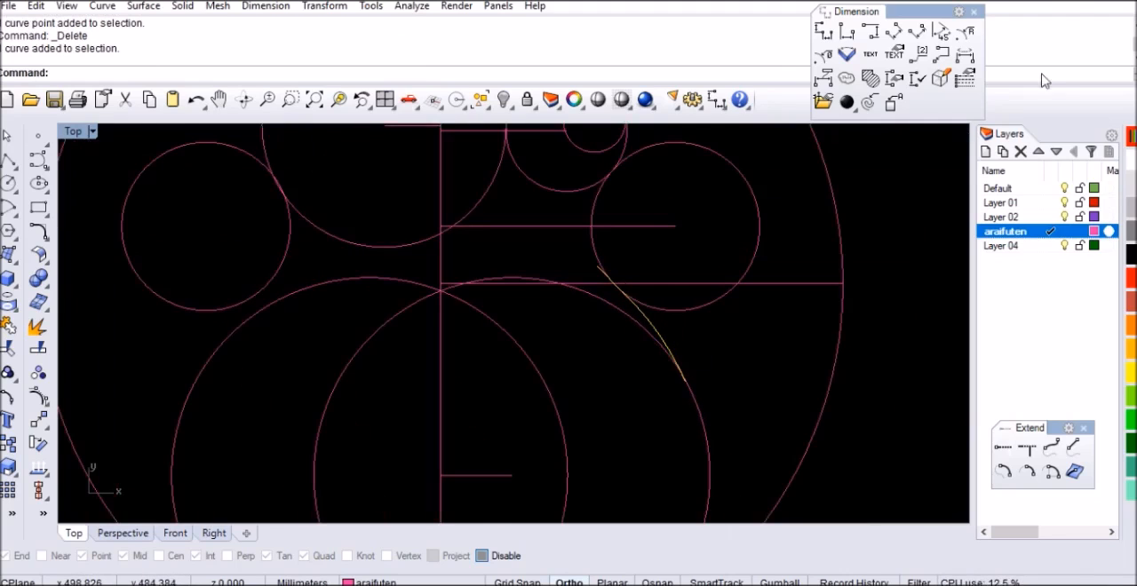
{"action": "left_click", "coordinate": [1073, 1]}
{"action": "left_click", "coordinate": [891, 245]}
{"action": "scroll", "coordinate": [635, 307], "scroll_direction": "down", "scroll_amount": 2}
{"action": "scroll", "coordinate": [636, 312], "scroll_direction": "up", "scroll_amount": 4}
{"action": "left_click", "coordinate": [658, 334]}
{"action": "type", "text": "Mirror"}
{"action": "key", "text": "Return"}
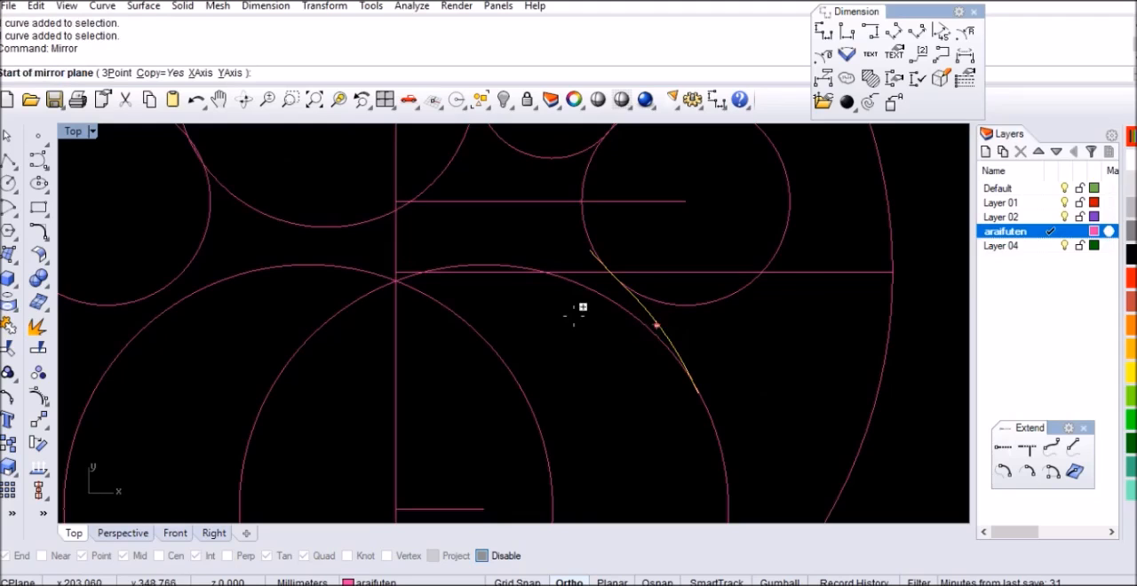
{"action": "scroll", "coordinate": [404, 259], "scroll_direction": "up", "scroll_amount": 2}
{"action": "left_click", "coordinate": [482, 555]}
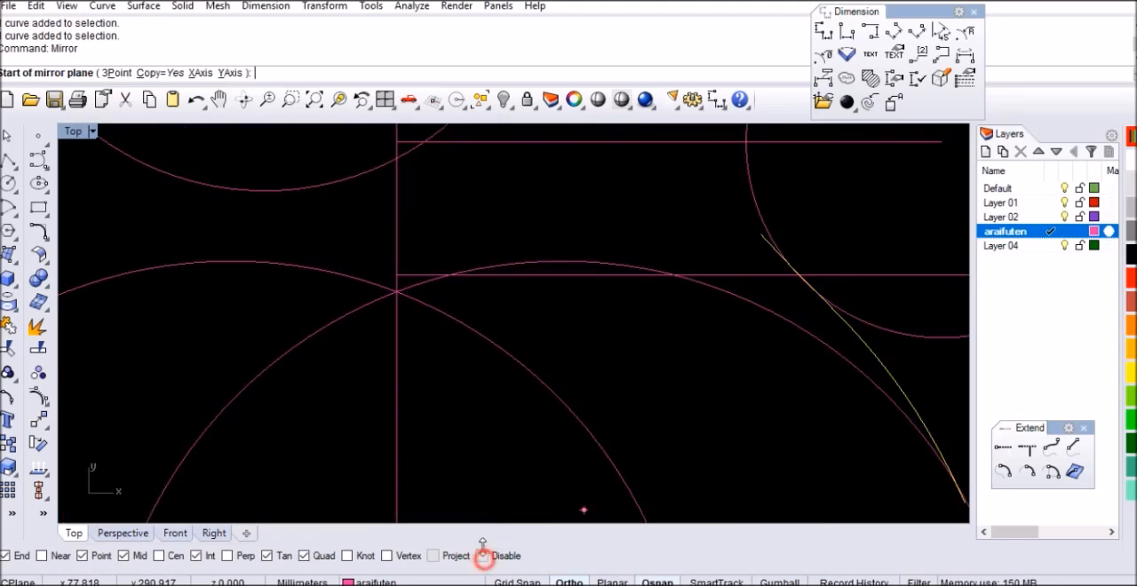
{"action": "left_click", "coordinate": [397, 274]}
{"action": "left_click", "coordinate": [430, 198]}
{"action": "scroll", "coordinate": [573, 287], "scroll_direction": "down", "scroll_amount": 6}
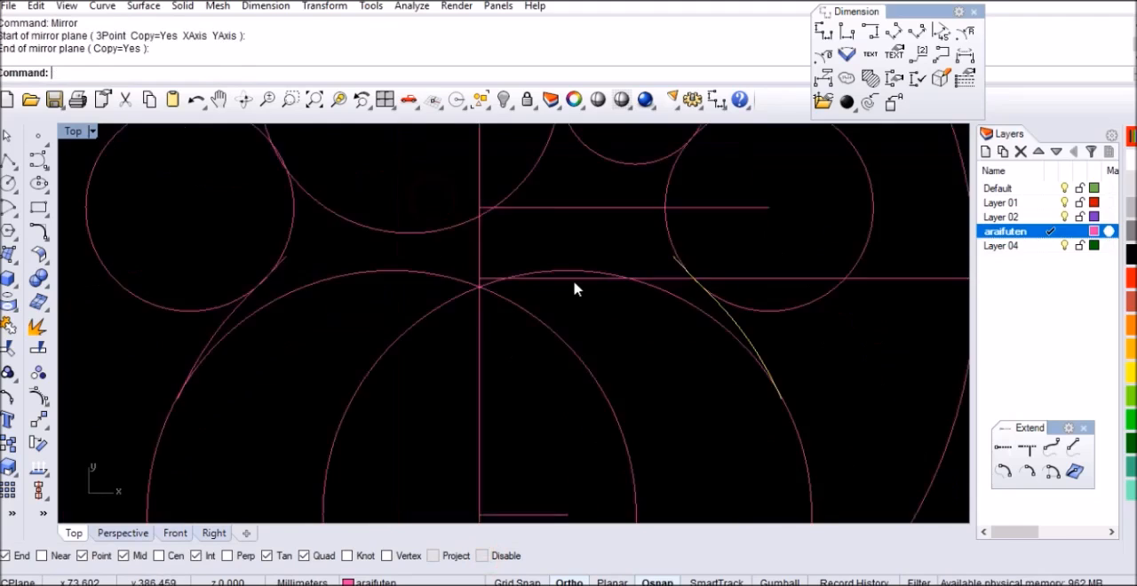
Trim away the inner portions of both large lower circles, using the outer circle and the two transition curves as cutting objects
{"action": "scroll", "coordinate": [569, 347], "scroll_direction": "up", "scroll_amount": 2}
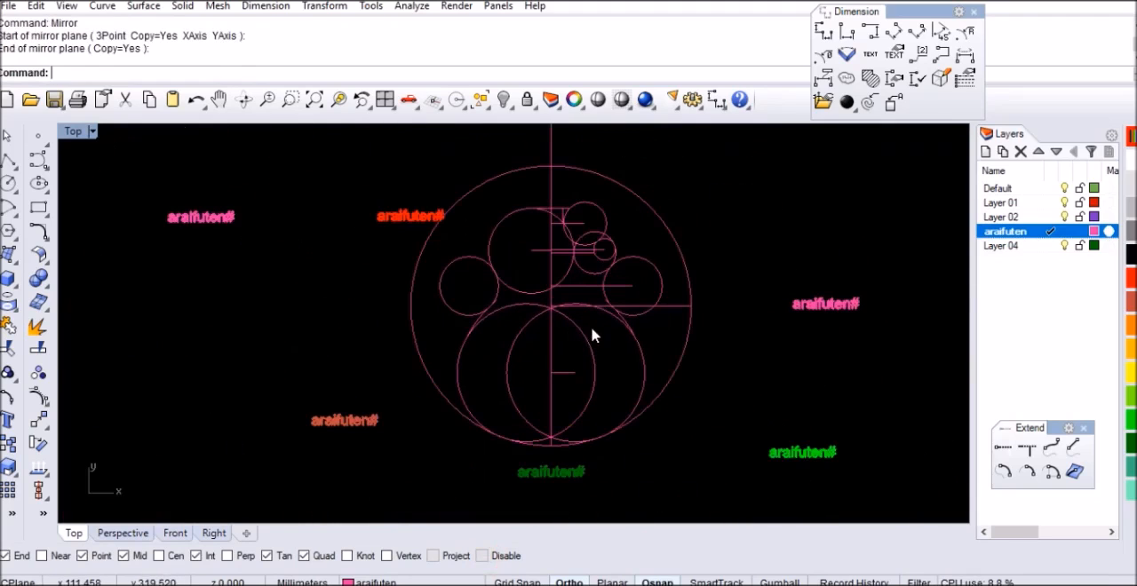
{"action": "scroll", "coordinate": [593, 335], "scroll_direction": "up", "scroll_amount": 2}
{"action": "right_click_drag", "start_coordinate": [602, 427], "coordinate": [604, 415]}
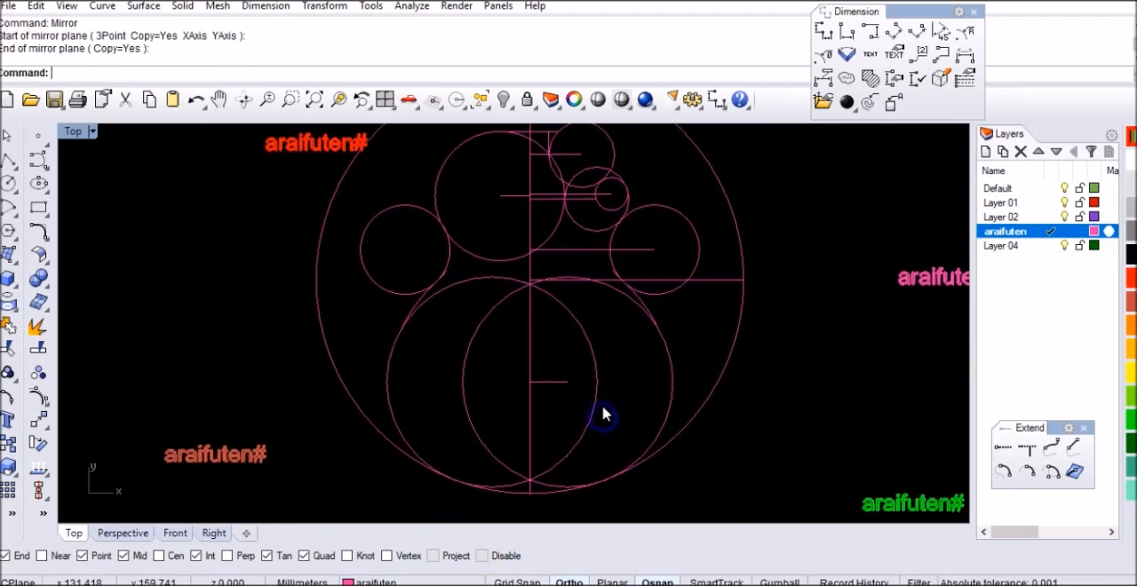
{"action": "left_click", "coordinate": [682, 437]}
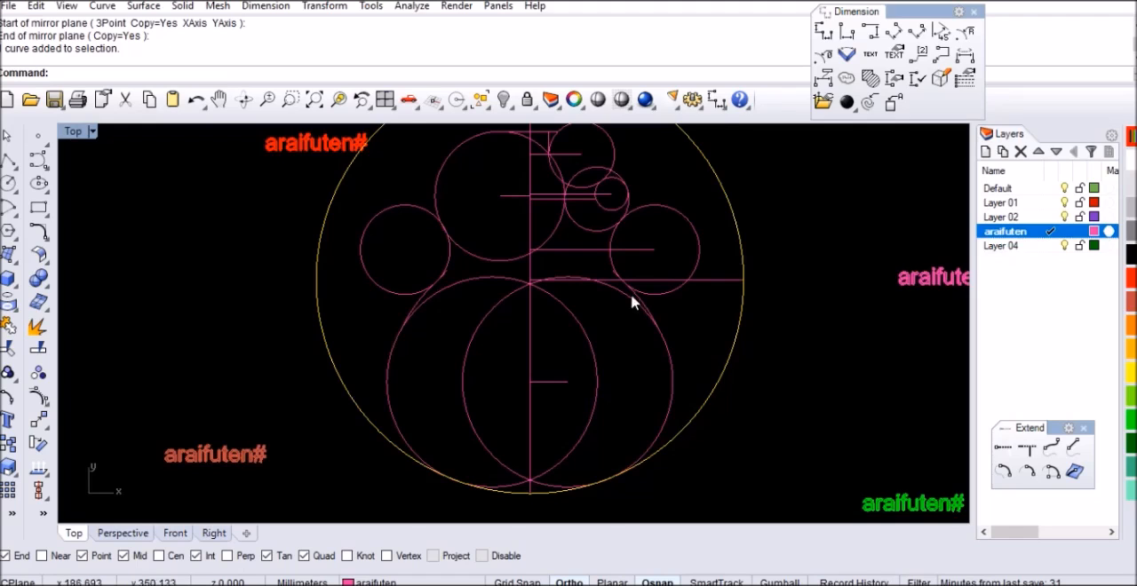
{"action": "scroll", "coordinate": [644, 311], "scroll_direction": "up", "scroll_amount": 4}
{"action": "left_click", "coordinate": [650, 314]}
{"action": "scroll", "coordinate": [299, 315], "scroll_direction": "down", "scroll_amount": 3}
{"action": "scroll", "coordinate": [326, 342], "scroll_direction": "up", "scroll_amount": 4}
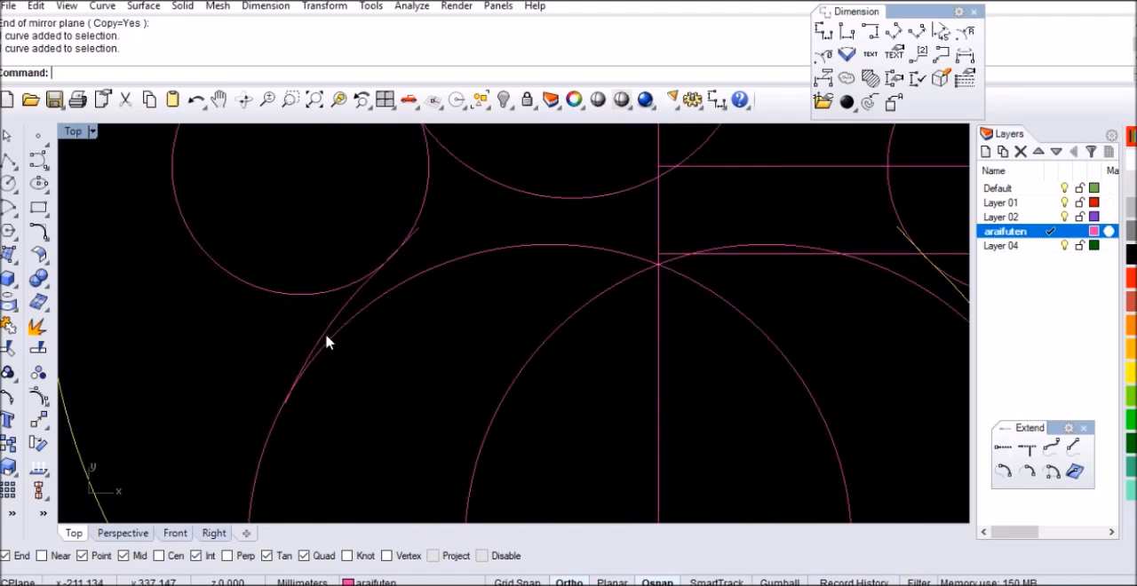
{"action": "key", "text": "ctrl+t"}
{"action": "scroll", "coordinate": [353, 288], "scroll_direction": "down", "scroll_amount": 6}
{"action": "left_click_drag", "start_coordinate": [617, 329], "coordinate": [577, 397]}
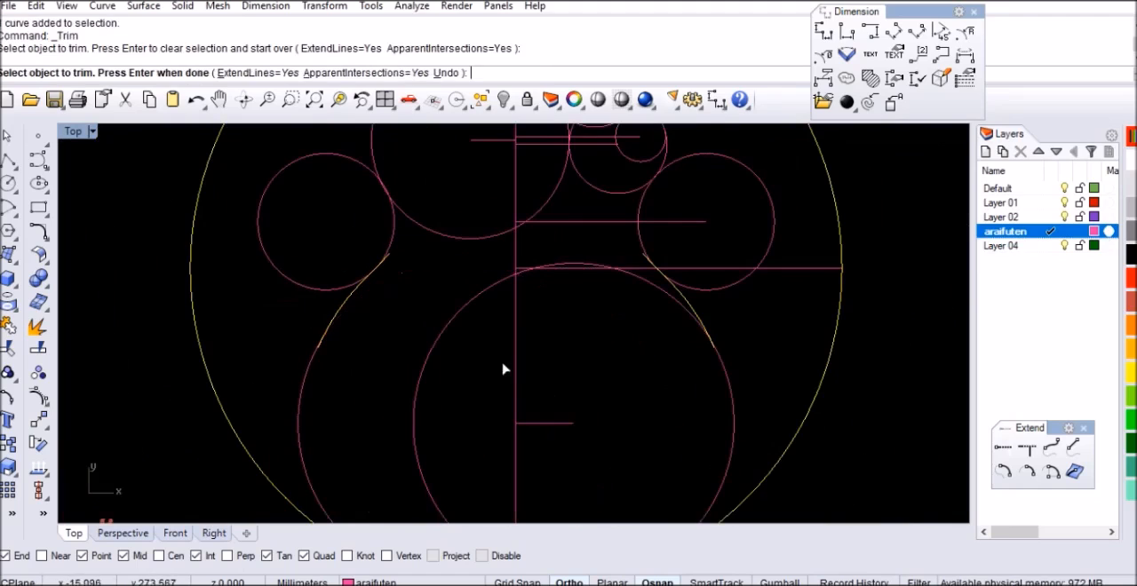
{"action": "left_click_drag", "start_coordinate": [403, 407], "coordinate": [402, 407]}
{"action": "scroll", "coordinate": [533, 284], "scroll_direction": "down", "scroll_amount": 3}
{"action": "scroll", "coordinate": [655, 356], "scroll_direction": "up", "scroll_amount": 6}
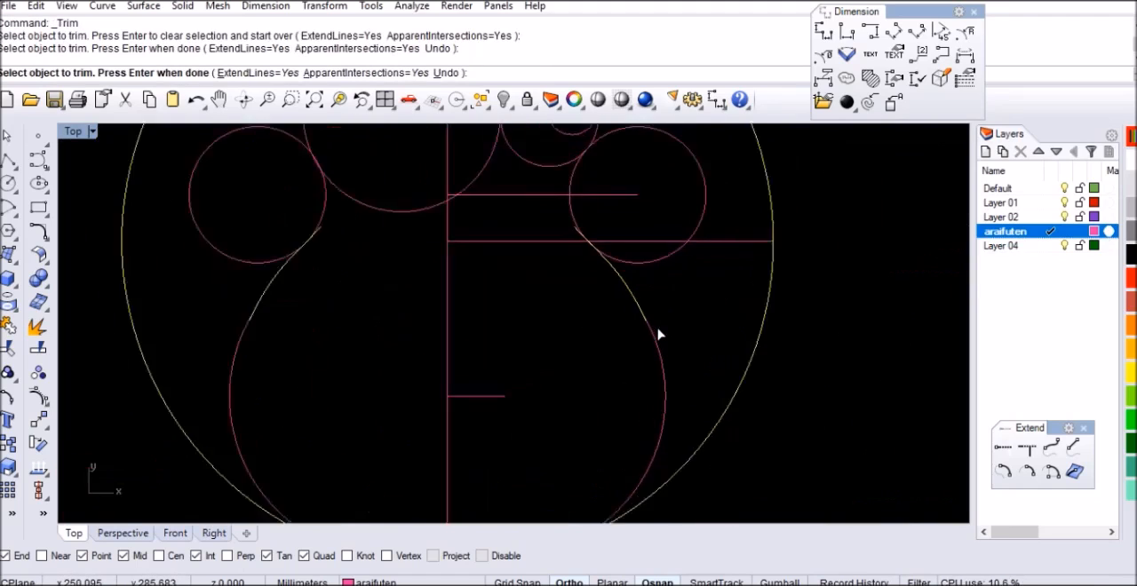
{"action": "key", "text": "Return"}
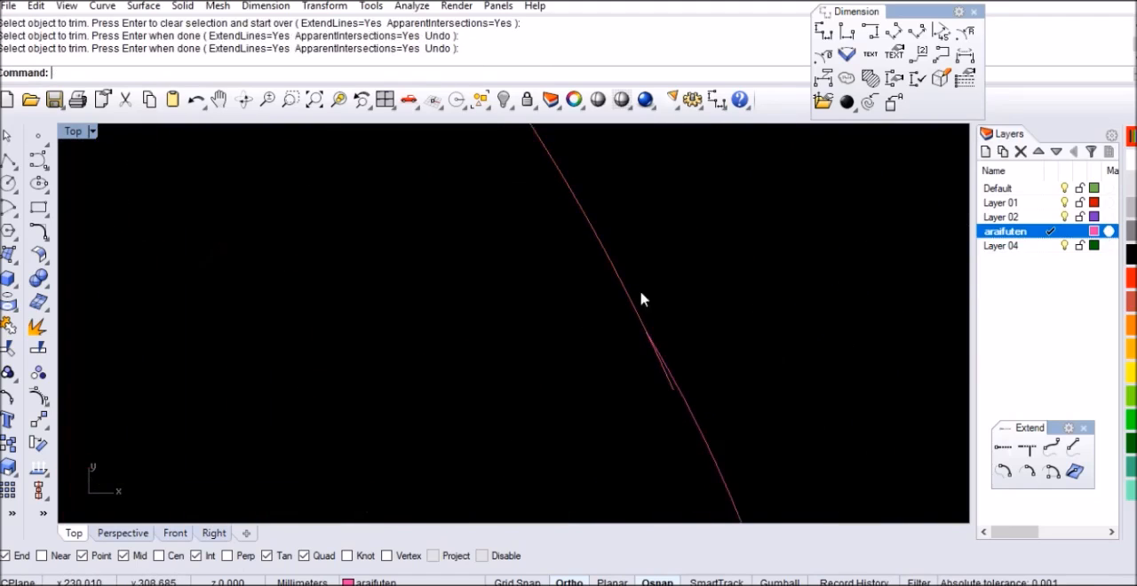
Trim the overshooting lower end of the right transition curve against the right lower arc
{"action": "left_click", "coordinate": [685, 403]}
{"action": "key", "text": "ctrl+t"}
{"action": "left_click", "coordinate": [671, 385]}
{"action": "scroll", "coordinate": [746, 348], "scroll_direction": "down", "scroll_amount": 8}
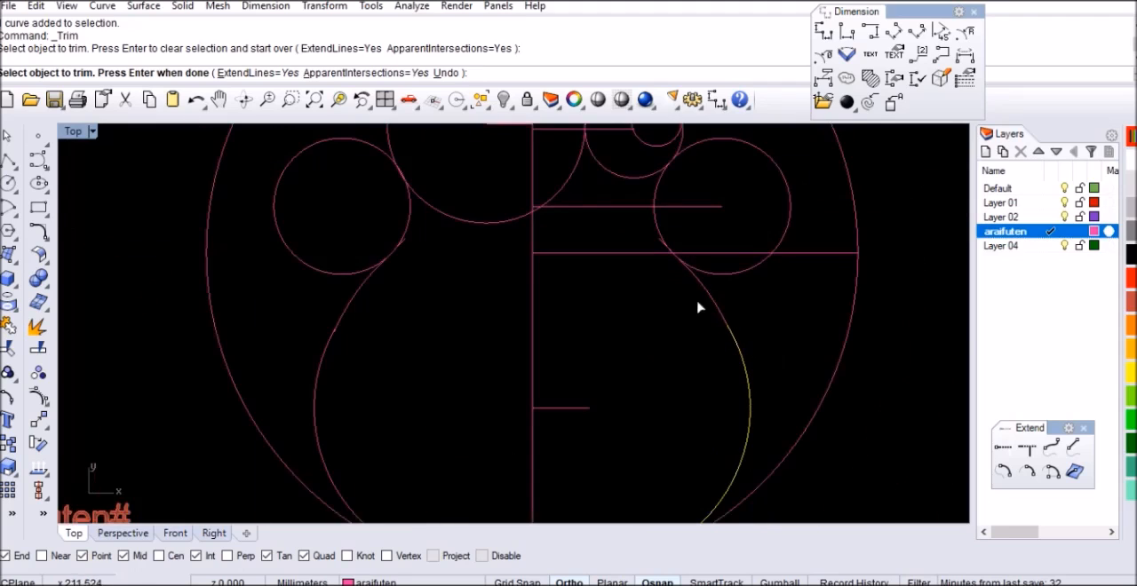
{"action": "key", "text": "Return"}
Trim the overshooting lower end of the left transition curve against the left lower arc
{"action": "scroll", "coordinate": [335, 352], "scroll_direction": "up", "scroll_amount": 6}
{"action": "left_click_drag", "start_coordinate": [368, 358], "coordinate": [300, 334]}
{"action": "key", "text": "ctrl+t"}
{"action": "scroll", "coordinate": [307, 330], "scroll_direction": "up", "scroll_amount": 8}
{"action": "left_click", "coordinate": [374, 293]}
{"action": "scroll", "coordinate": [369, 306], "scroll_direction": "down", "scroll_amount": 5}
{"action": "scroll", "coordinate": [359, 318], "scroll_direction": "down", "scroll_amount": 6}
{"action": "scroll", "coordinate": [378, 302], "scroll_direction": "up", "scroll_amount": 3}
{"action": "key", "text": "Return"}
Trim the upper ends of both transition curves, using the left and right waist circles as cutting objects
{"action": "scroll", "coordinate": [356, 324], "scroll_direction": "down", "scroll_amount": 4}
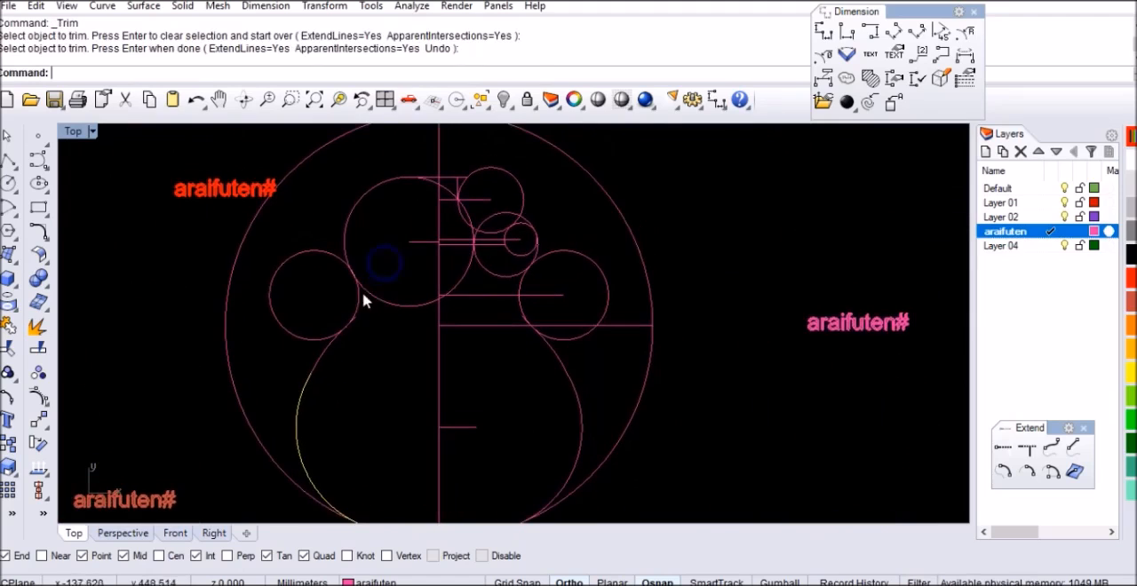
{"action": "left_click_drag", "start_coordinate": [269, 318], "coordinate": [270, 318]}
{"action": "left_click_drag", "start_coordinate": [591, 286], "coordinate": [592, 287]}
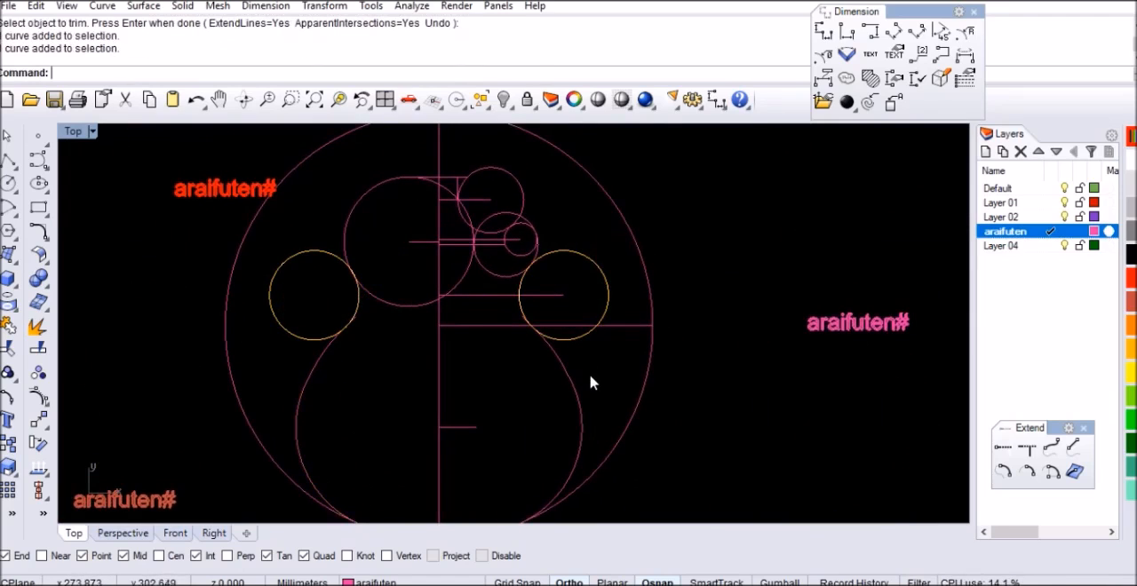
{"action": "key", "text": "Return"}
{"action": "scroll", "coordinate": [533, 328], "scroll_direction": "up", "scroll_amount": 5}
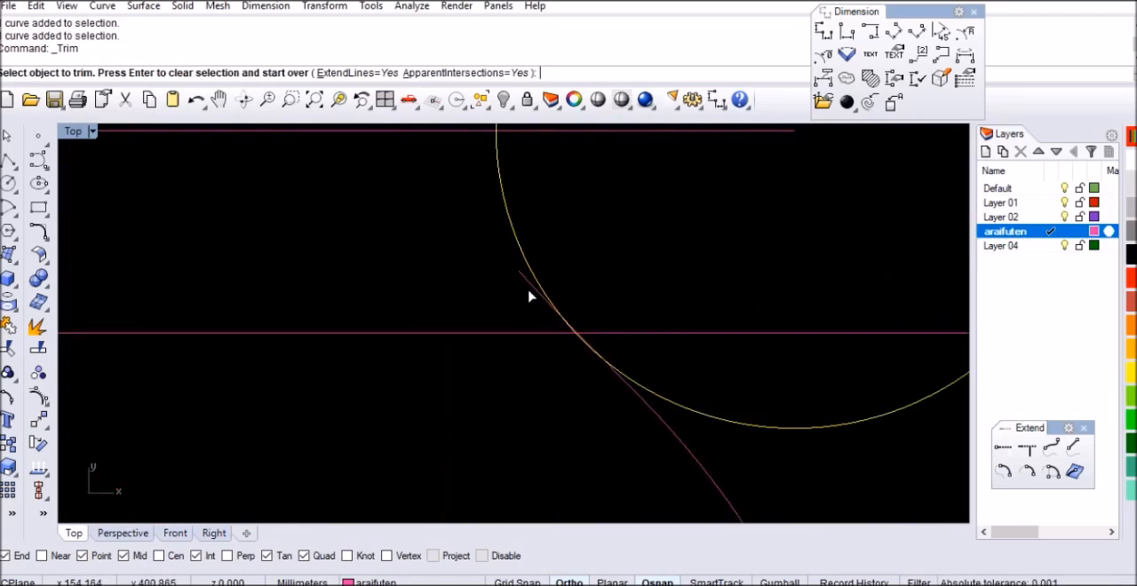
{"action": "left_click", "coordinate": [528, 286]}
{"action": "scroll", "coordinate": [751, 317], "scroll_direction": "down", "scroll_amount": 3}
{"action": "scroll", "coordinate": [363, 313], "scroll_direction": "up", "scroll_amount": 4}
{"action": "left_click", "coordinate": [403, 280]}
{"action": "scroll", "coordinate": [359, 325], "scroll_direction": "up", "scroll_amount": 3}
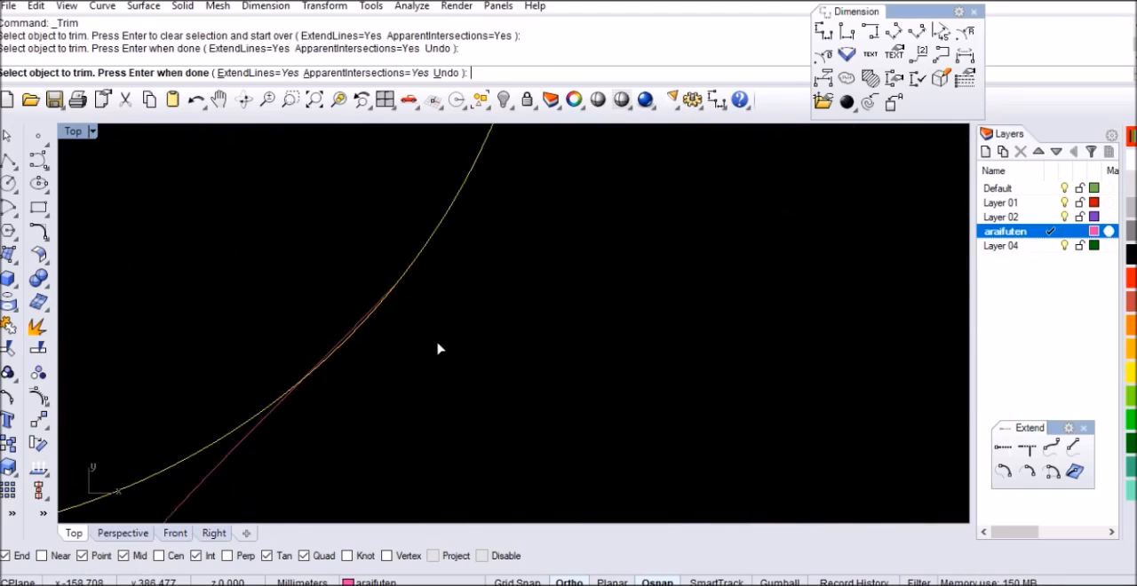
{"action": "scroll", "coordinate": [442, 331], "scroll_direction": "down", "scroll_amount": 5}
{"action": "key", "text": "Return"}
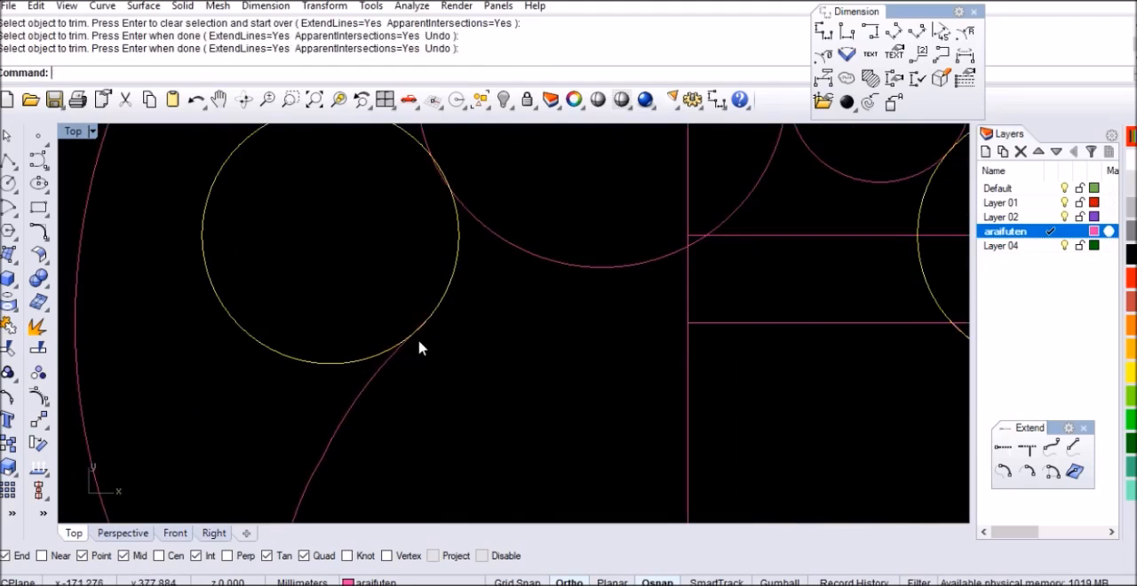
Trim the outer portions of both waist circles, cutting with the transition curves, the large upper-left circle and the medium circle above the right waist
{"action": "left_click", "coordinate": [396, 366]}
{"action": "scroll", "coordinate": [471, 369], "scroll_direction": "down", "scroll_amount": 5}
{"action": "left_click", "coordinate": [621, 364]}
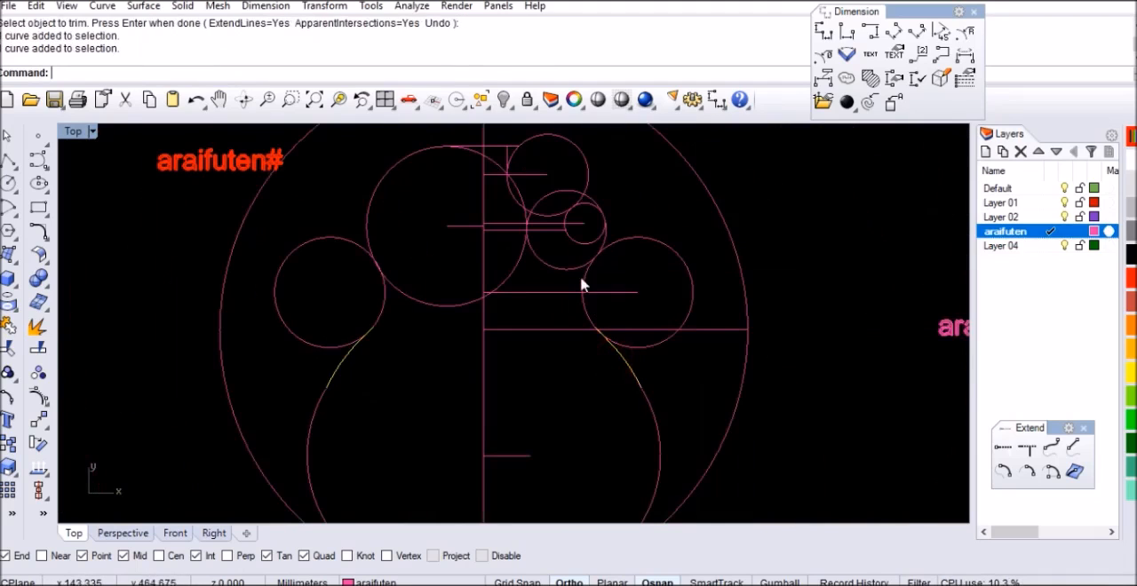
{"action": "scroll", "coordinate": [578, 277], "scroll_direction": "up", "scroll_amount": 3}
{"action": "left_click", "coordinate": [551, 281]}
{"action": "scroll", "coordinate": [547, 277], "scroll_direction": "down", "scroll_amount": 2}
{"action": "left_click", "coordinate": [308, 214]}
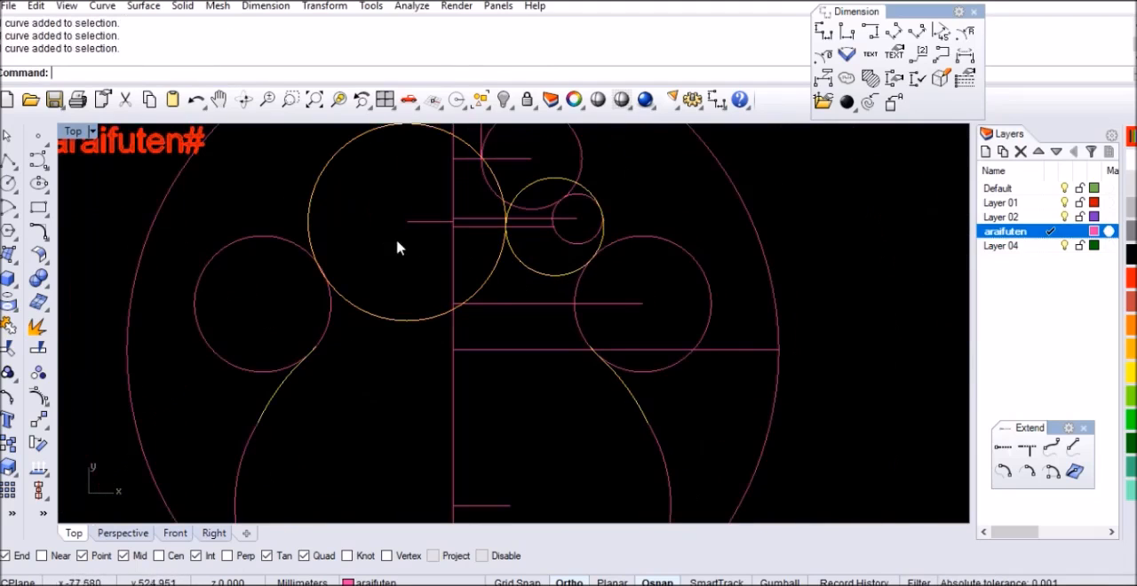
{"action": "key", "text": "Return"}
{"action": "left_click", "coordinate": [255, 306]}
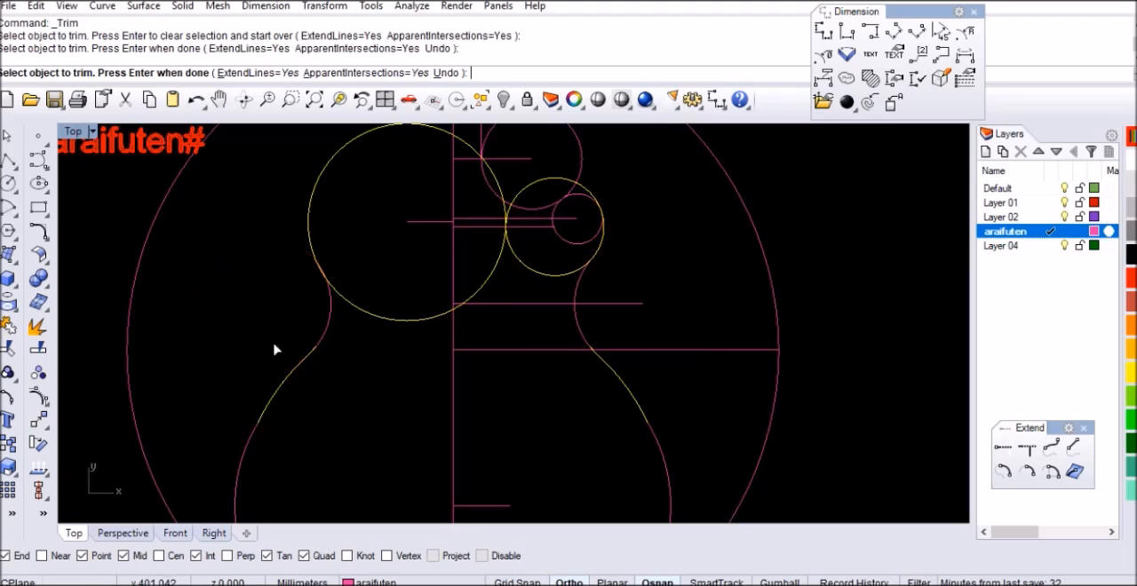
{"action": "key", "text": "Return"}
Trim the small overlap where the right waist arc meets the right transition curve
{"action": "scroll", "coordinate": [587, 346], "scroll_direction": "up", "scroll_amount": 6}
{"action": "left_click", "coordinate": [576, 320]}
{"action": "scroll", "coordinate": [576, 355], "scroll_direction": "down", "scroll_amount": 5}
{"action": "scroll", "coordinate": [573, 333], "scroll_direction": "up", "scroll_amount": 5}
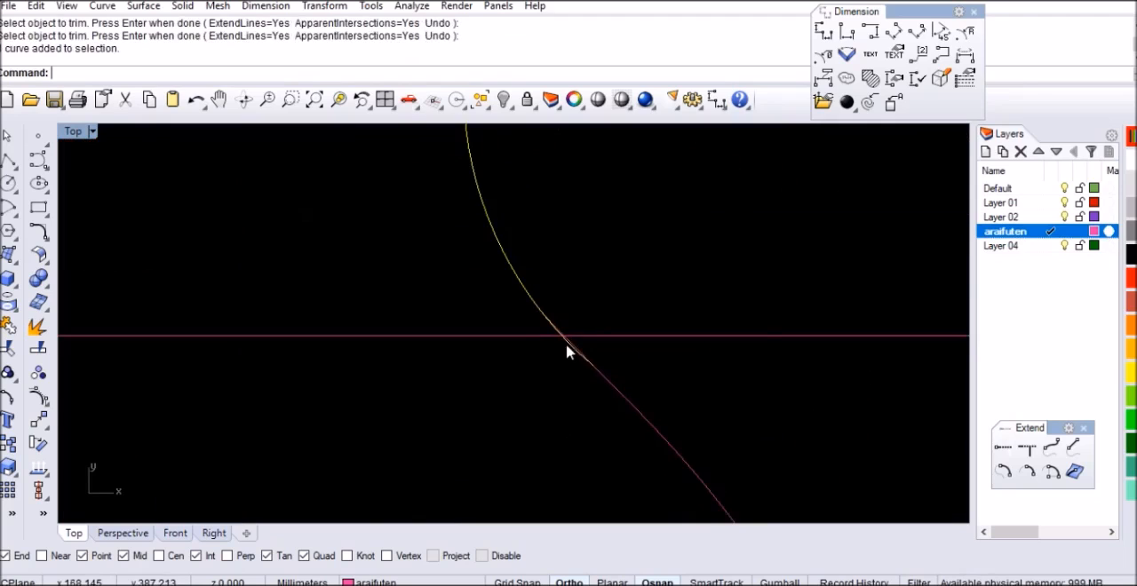
{"action": "key", "text": "Return"}
{"action": "left_click", "coordinate": [572, 347]}
{"action": "scroll", "coordinate": [646, 358], "scroll_direction": "down", "scroll_amount": 2}
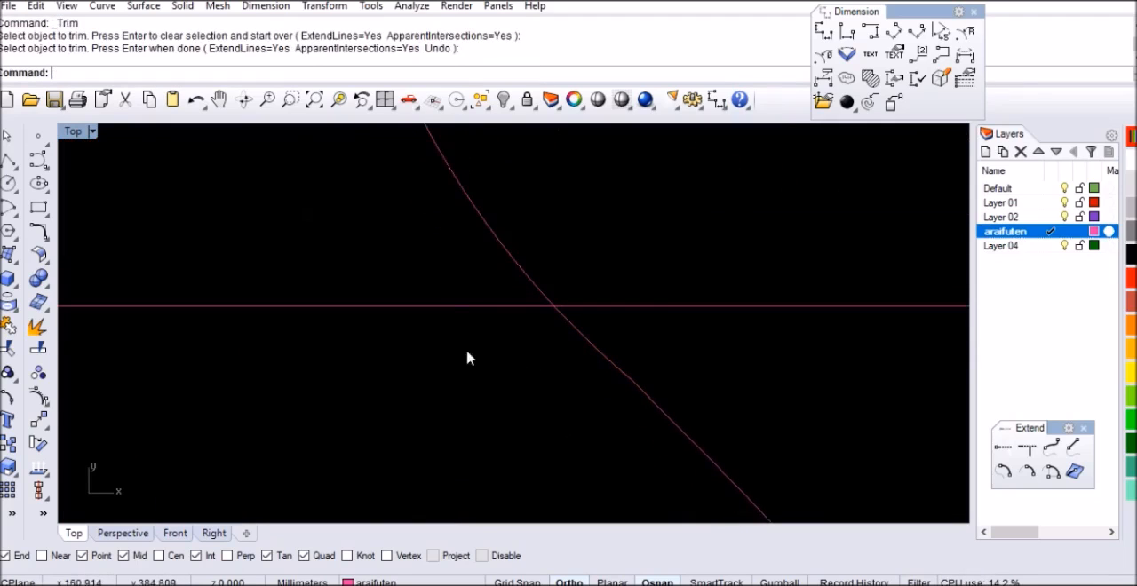
Trim the small overlap where the left waist arc meets the left transition curve
{"action": "scroll", "coordinate": [741, 325], "scroll_direction": "down", "scroll_amount": 5}
{"action": "left_click", "coordinate": [392, 288]}
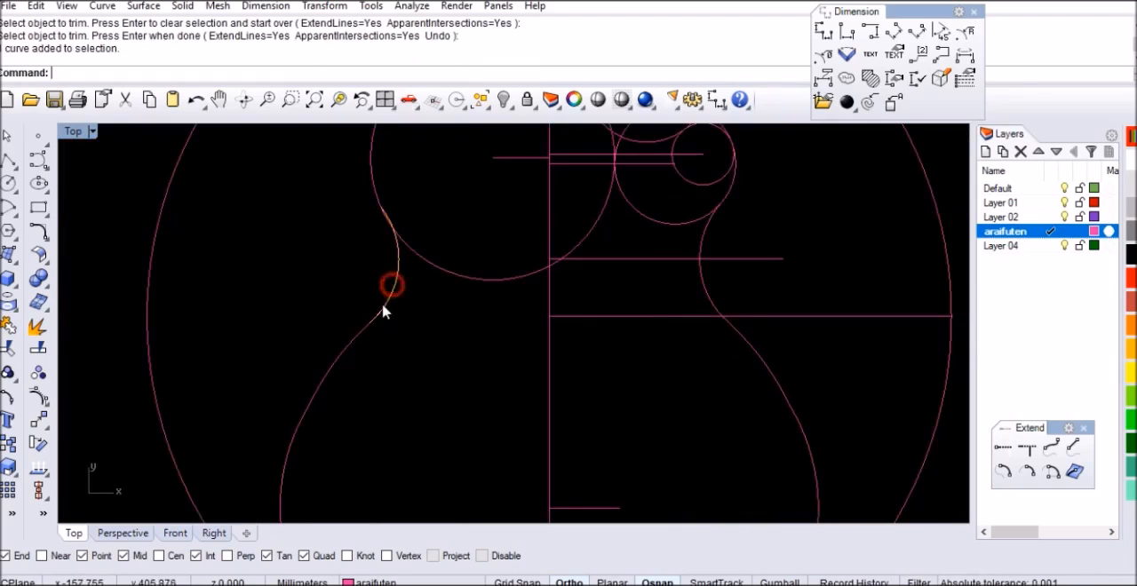
{"action": "scroll", "coordinate": [355, 339], "scroll_direction": "up", "scroll_amount": 8}
{"action": "key", "text": "Return"}
{"action": "left_click", "coordinate": [348, 338]}
{"action": "key", "text": "Return"}
{"action": "scroll", "coordinate": [363, 338], "scroll_direction": "down", "scroll_amount": 5}
Trim the inner portion of the large upper-left circle, using the top horizontal line and the left waist arc as cutting objects
{"action": "scroll", "coordinate": [388, 326], "scroll_direction": "down", "scroll_amount": 4}
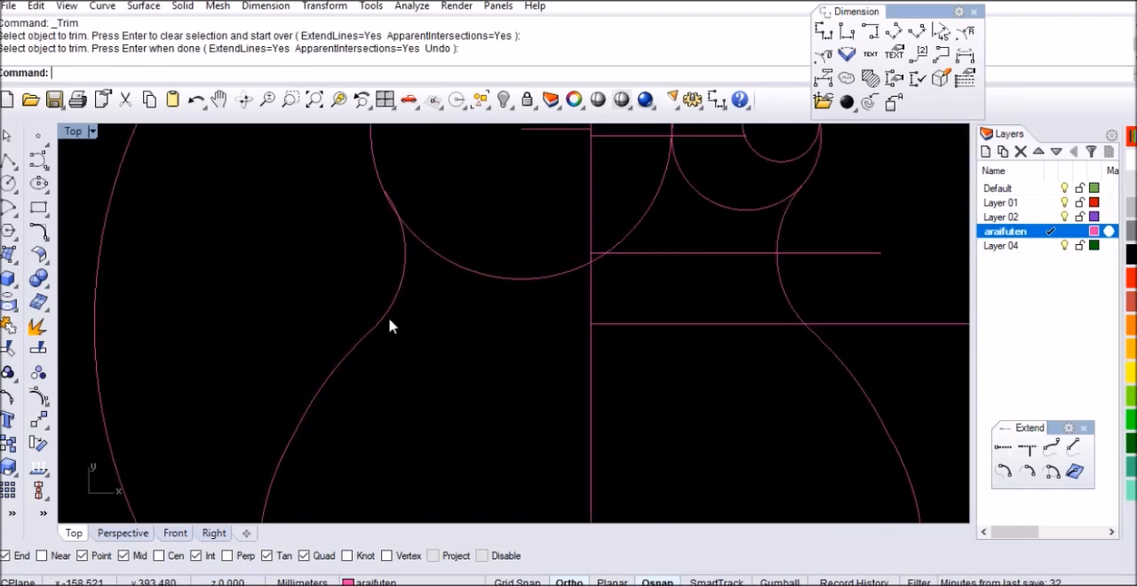
{"action": "scroll", "coordinate": [495, 338], "scroll_direction": "up", "scroll_amount": 3}
{"action": "scroll", "coordinate": [481, 240], "scroll_direction": "up", "scroll_amount": 1}
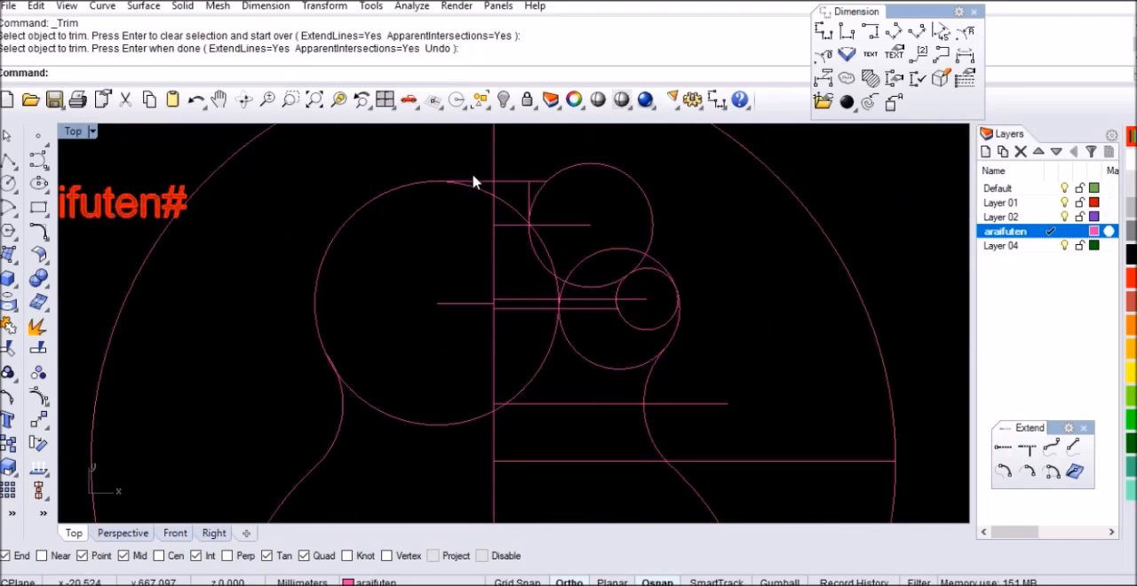
{"action": "left_click", "coordinate": [478, 182]}
{"action": "left_click", "coordinate": [340, 414]}
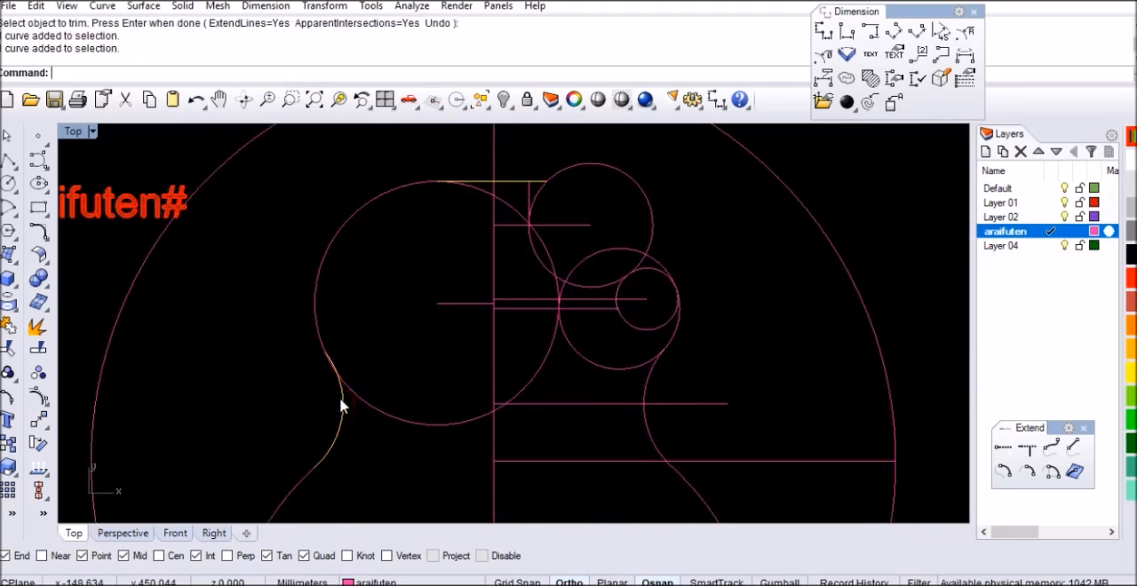
{"action": "key", "text": "Return"}
{"action": "left_click_drag", "start_coordinate": [406, 382], "coordinate": [376, 469]}
Trim the overlapping pieces where the large upper-left arc meets the left waist arc
{"action": "scroll", "coordinate": [326, 363], "scroll_direction": "up", "scroll_amount": 5}
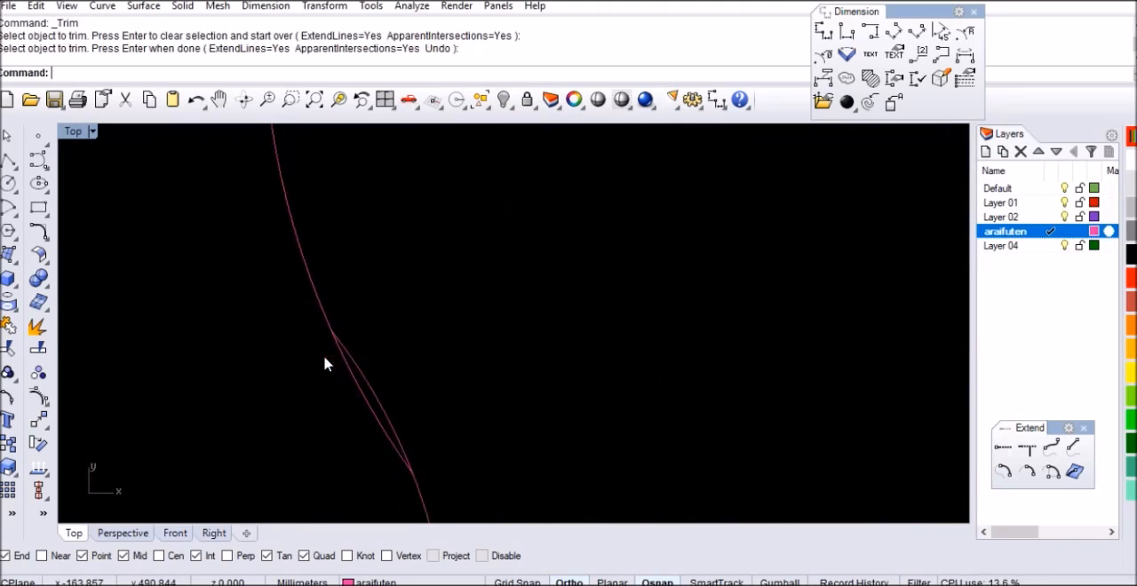
{"action": "key", "text": "Return"}
{"action": "left_click", "coordinate": [345, 349]}
{"action": "scroll", "coordinate": [511, 369], "scroll_direction": "down", "scroll_amount": 2}
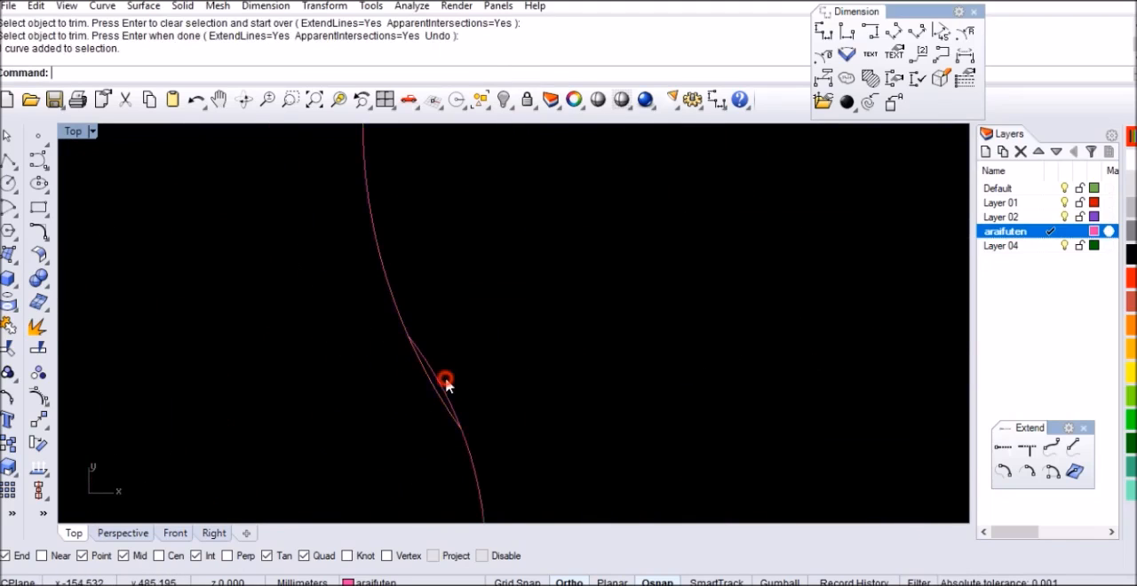
{"action": "left_click", "coordinate": [444, 386]}
{"action": "key", "text": "Return"}
{"action": "left_click", "coordinate": [428, 382]}
{"action": "key", "text": "Return"}
{"action": "left_click", "coordinate": [394, 349]}
Trim the inner portion of the medium circle above the right waist, cutting with the right waist arc and the smallest circle
{"action": "scroll", "coordinate": [392, 348], "scroll_direction": "down", "scroll_amount": 9}
{"action": "scroll", "coordinate": [391, 354], "scroll_direction": "down", "scroll_amount": 3}
{"action": "scroll", "coordinate": [524, 364], "scroll_direction": "up", "scroll_amount": 8}
{"action": "left_click", "coordinate": [536, 350]}
{"action": "right_click_drag", "start_coordinate": [563, 325], "coordinate": [671, 405]}
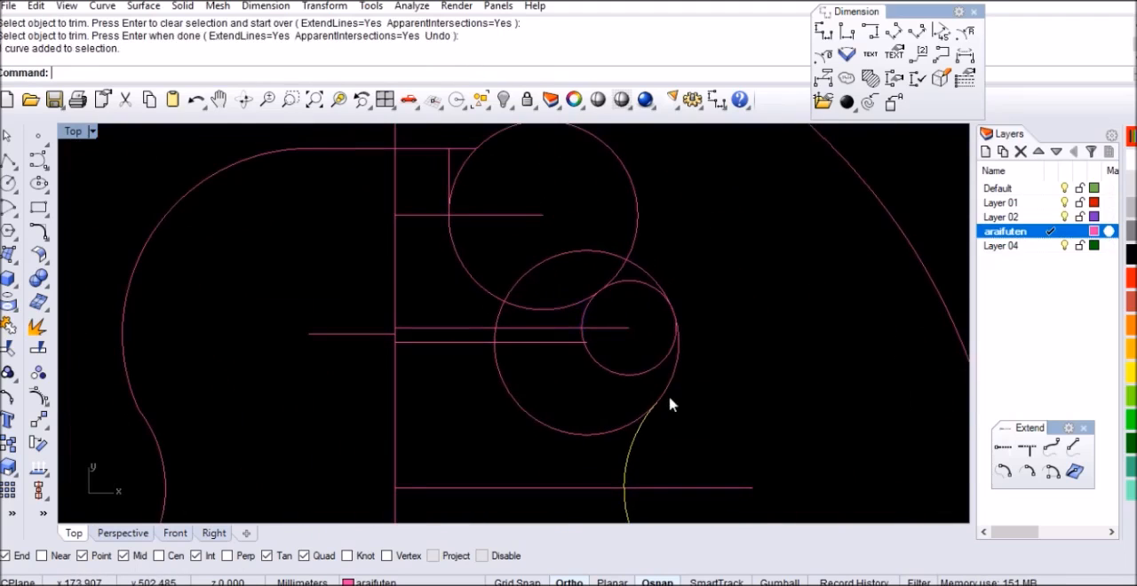
{"action": "scroll", "coordinate": [580, 276], "scroll_direction": "down", "scroll_amount": 4}
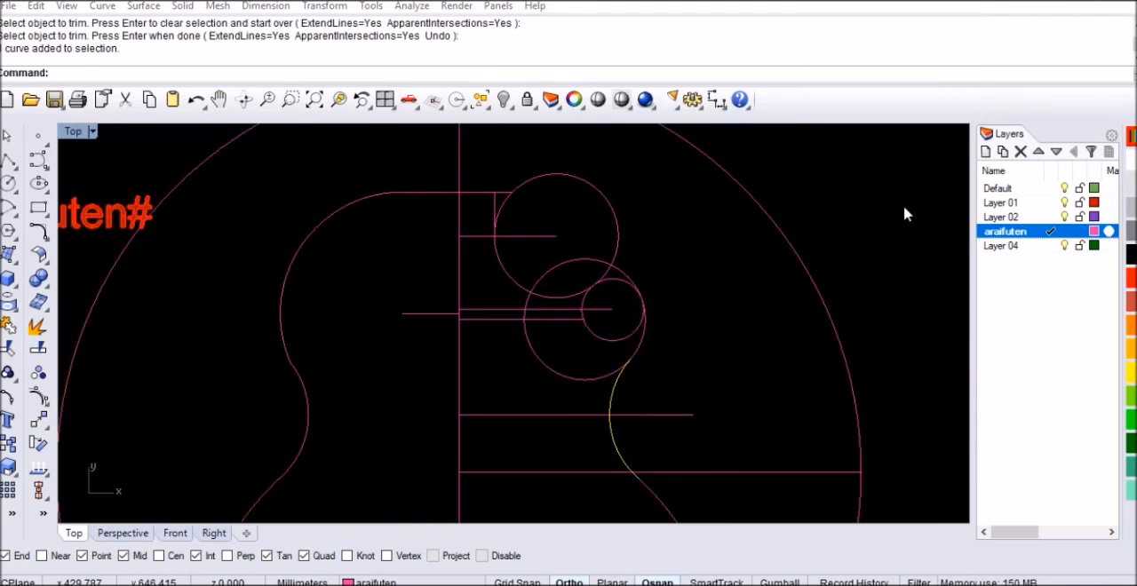
{"action": "scroll", "coordinate": [622, 360], "scroll_direction": "up", "scroll_amount": 7}
{"action": "left_click", "coordinate": [540, 392]}
{"action": "scroll", "coordinate": [550, 390], "scroll_direction": "down", "scroll_amount": 1}
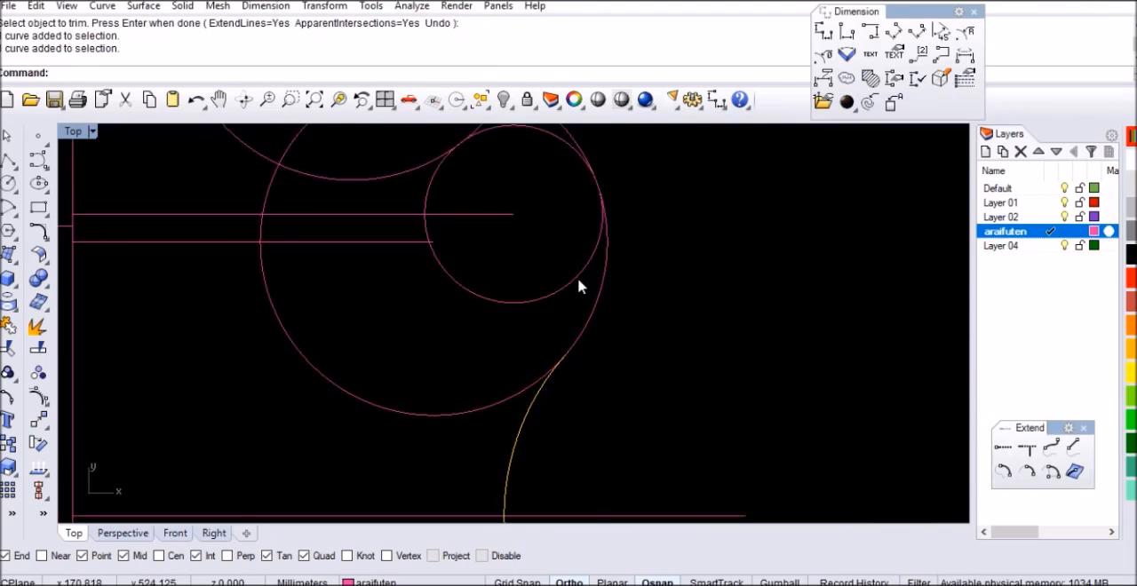
{"action": "left_click", "coordinate": [582, 273]}
{"action": "key", "text": "Return"}
{"action": "left_click", "coordinate": [507, 397]}
{"action": "scroll", "coordinate": [565, 396], "scroll_direction": "down", "scroll_amount": 2}
{"action": "scroll", "coordinate": [506, 256], "scroll_direction": "down", "scroll_amount": 2}
{"action": "scroll", "coordinate": [538, 238], "scroll_direction": "up", "scroll_amount": 4}
{"action": "key", "text": "Return"}
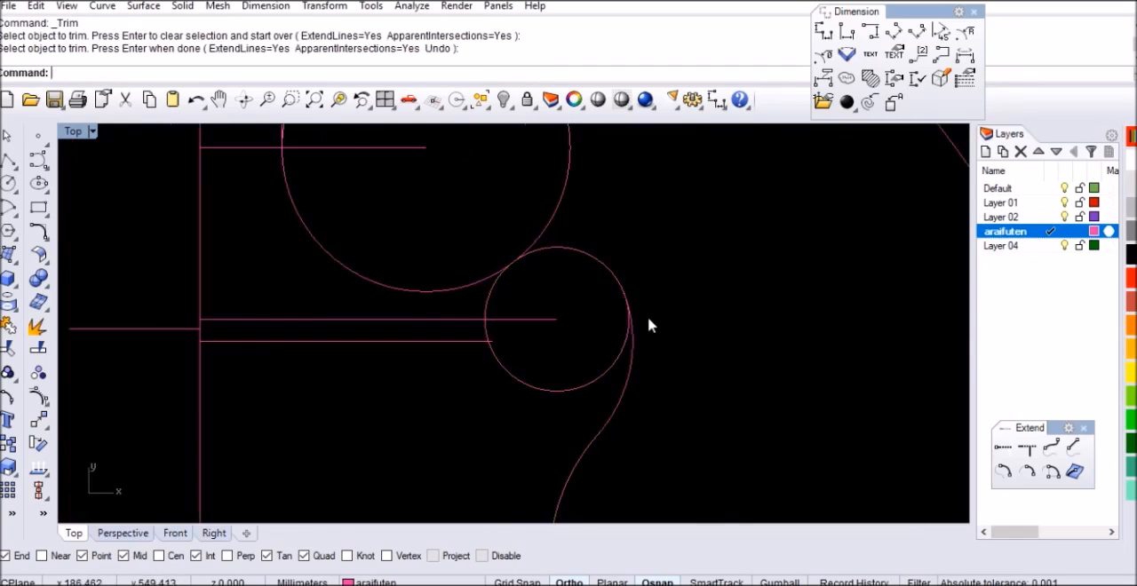
Trim the inner portion of the smallest circle, using the upper-right circle and the adjoining outline arc as cutting objects
{"action": "scroll", "coordinate": [649, 326], "scroll_direction": "down", "scroll_amount": 2}
{"action": "scroll", "coordinate": [641, 322], "scroll_direction": "down", "scroll_amount": 2}
{"action": "scroll", "coordinate": [583, 305], "scroll_direction": "up", "scroll_amount": 1}
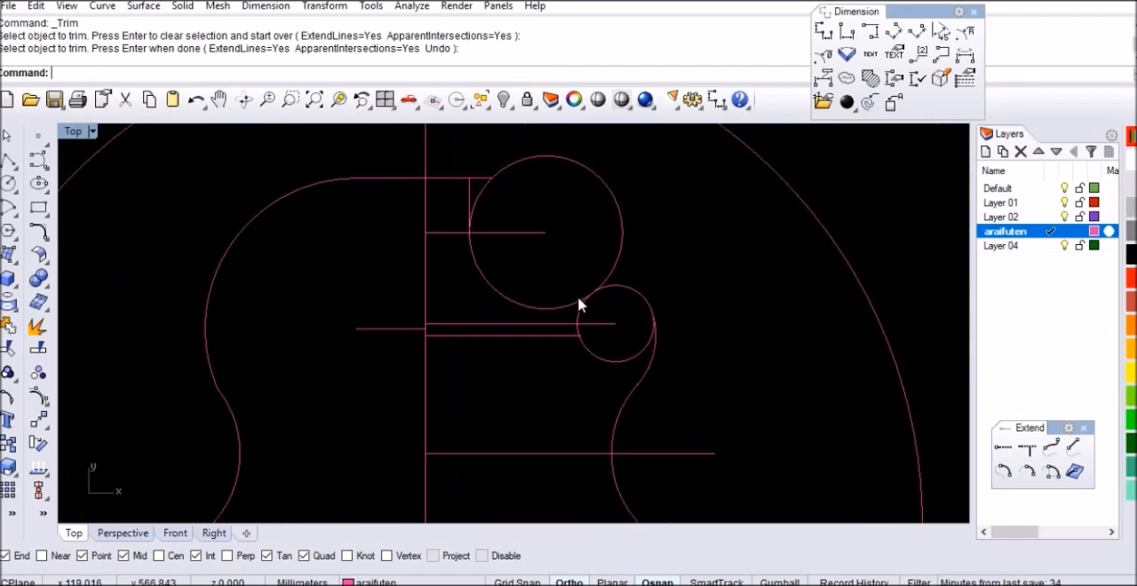
{"action": "scroll", "coordinate": [613, 284], "scroll_direction": "up", "scroll_amount": 3}
{"action": "left_click", "coordinate": [624, 263]}
{"action": "left_click", "coordinate": [692, 376]}
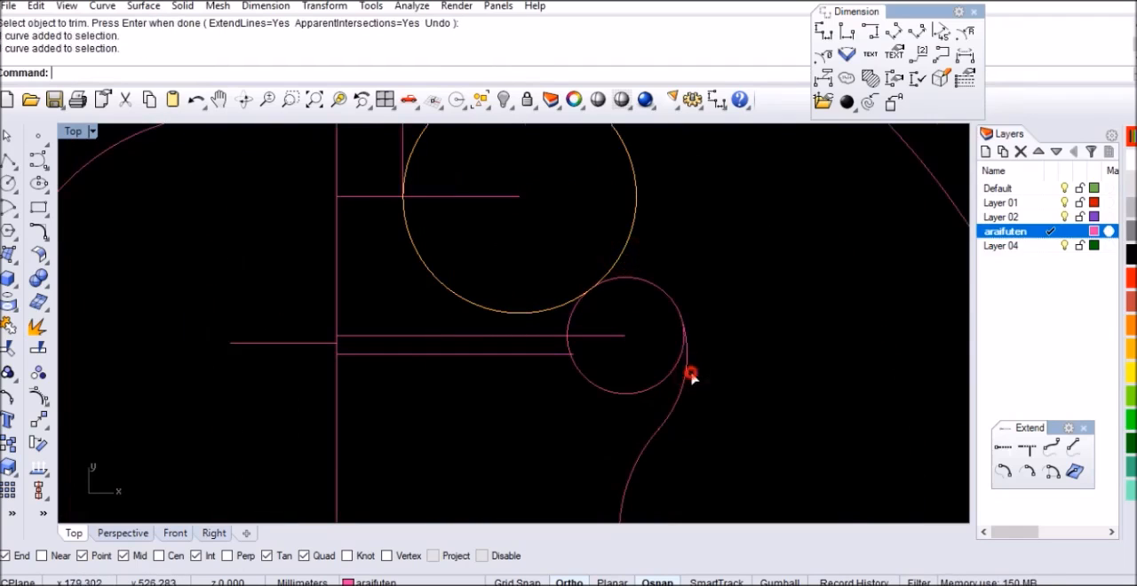
{"action": "key", "text": "Return"}
{"action": "left_click", "coordinate": [671, 373]}
{"action": "scroll", "coordinate": [672, 376], "scroll_direction": "down", "scroll_amount": 3}
{"action": "key", "text": "Return"}
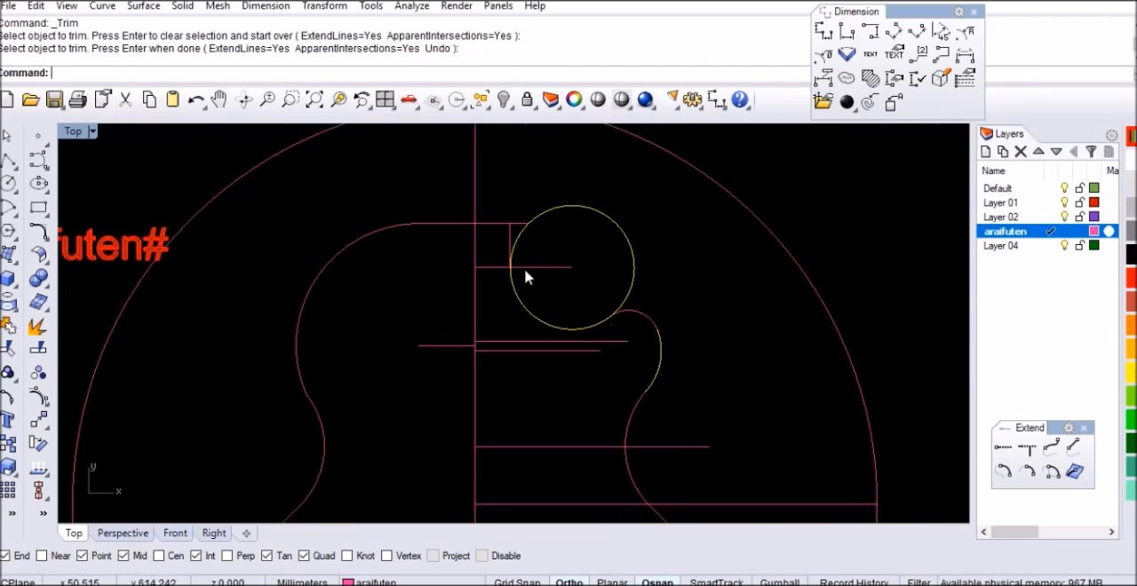
Trim the upper-right circle, using the short vertical line and the small right shoulder arc as cutting objects
{"action": "scroll", "coordinate": [525, 271], "scroll_direction": "up", "scroll_amount": 3}
{"action": "left_click", "coordinate": [505, 214]}
{"action": "left_click", "coordinate": [738, 355]}
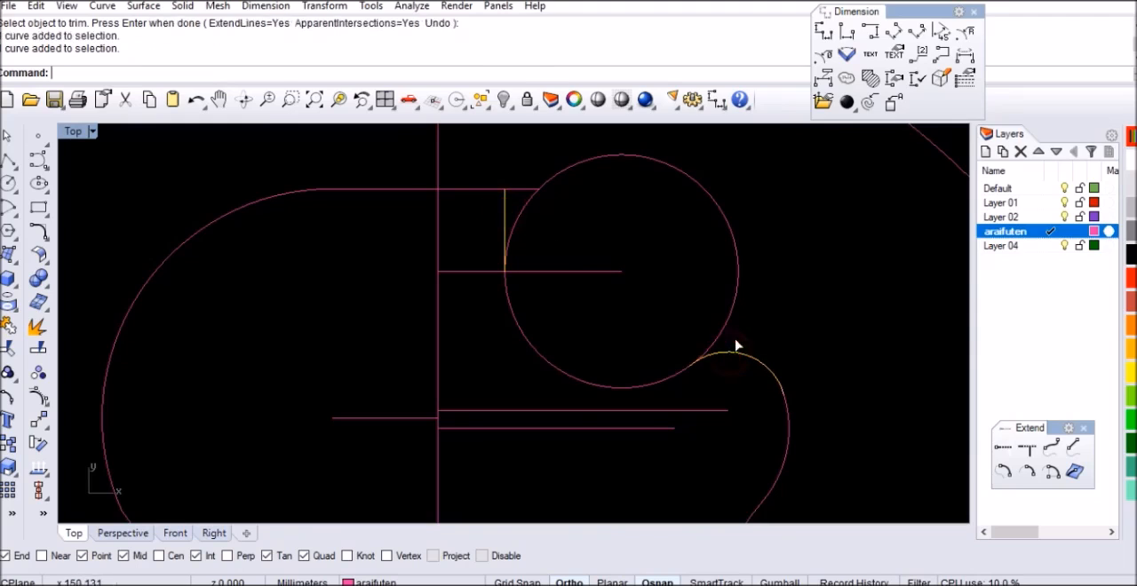
{"action": "key", "text": "Return"}
{"action": "left_click", "coordinate": [721, 331]}
{"action": "key", "text": "Return"}
Trim the overhang of the top horizontal line beyond the short vertical line
{"action": "scroll", "coordinate": [483, 194], "scroll_direction": "up", "scroll_amount": 2}
{"action": "left_click", "coordinate": [483, 192]}
{"action": "left_click", "coordinate": [510, 202]}
{"action": "key", "text": "Return"}
{"action": "scroll", "coordinate": [640, 249], "scroll_direction": "down", "scroll_amount": 5}
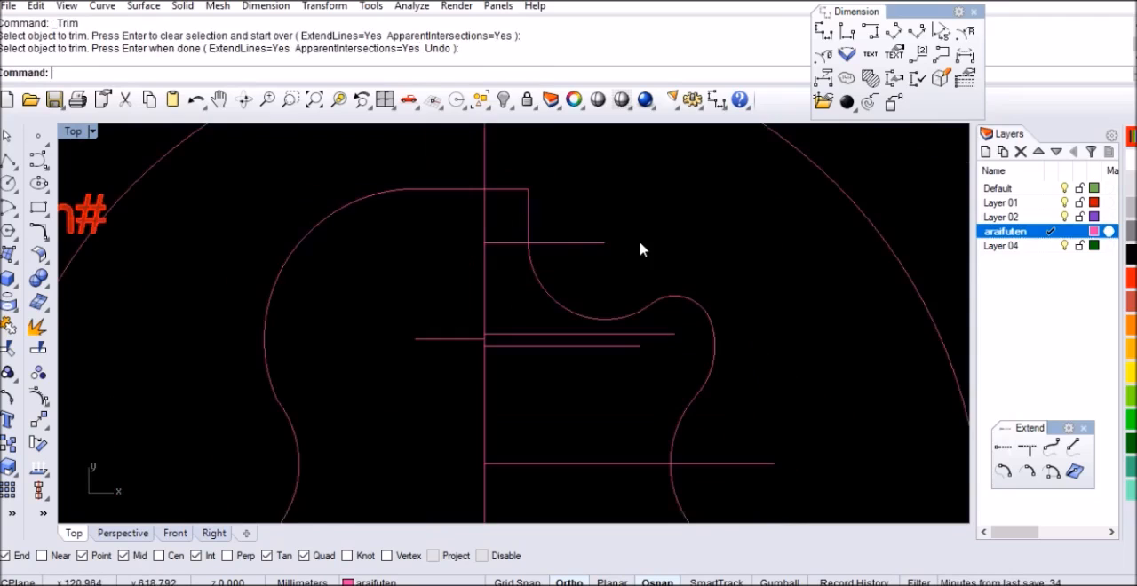
{"action": "scroll", "coordinate": [589, 274], "scroll_direction": "up", "scroll_amount": 4}
{"action": "left_click", "coordinate": [578, 224]}
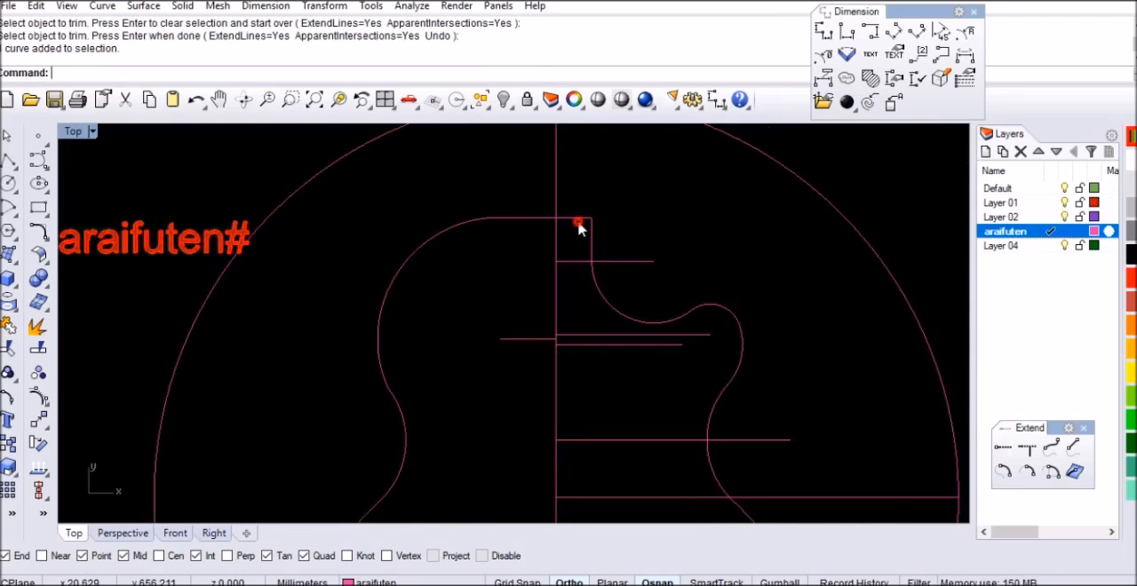
{"action": "left_click", "coordinate": [473, 206]}
{"action": "scroll", "coordinate": [467, 297], "scroll_direction": "down", "scroll_amount": 5}
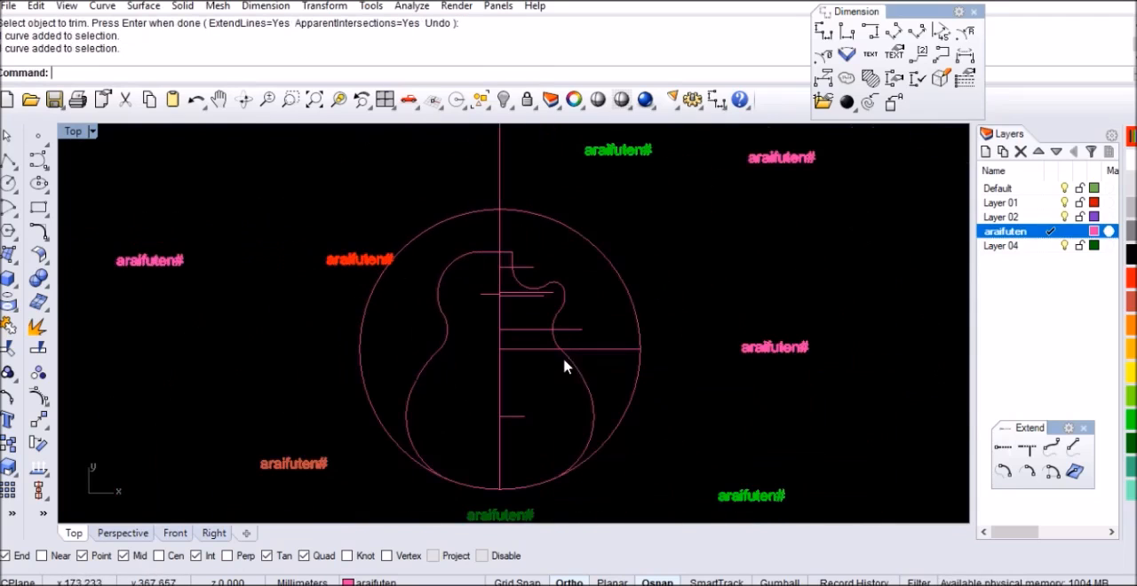
{"action": "left_click", "coordinate": [1080, 2]}
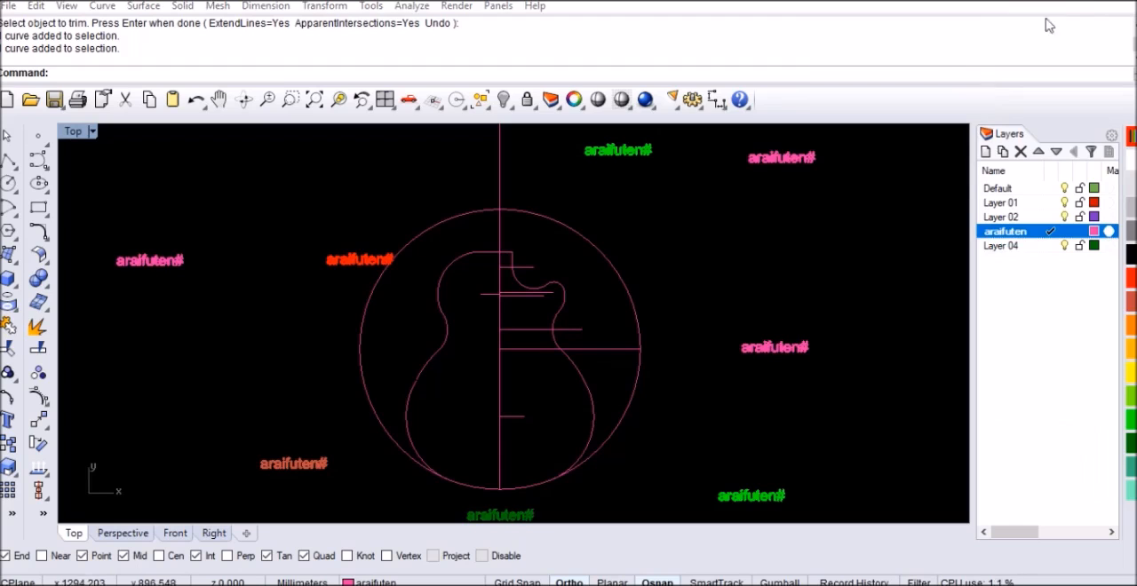
{"action": "left_click", "coordinate": [796, 284]}
Draw a circle of diameter 110 mm centred on the lower end of the vertical centreline
{"action": "scroll", "coordinate": [538, 374], "scroll_direction": "up", "scroll_amount": 6}
{"action": "type", "text": "Circle"}
{"action": "key", "text": "Return"}
{"action": "scroll", "coordinate": [452, 184], "scroll_direction": "down", "scroll_amount": 4}
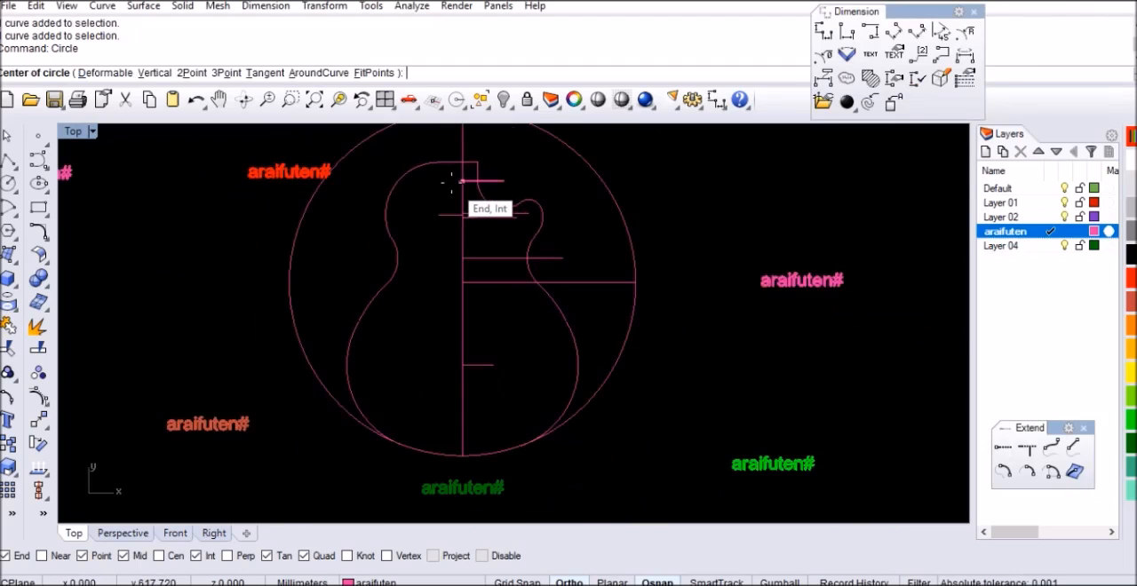
{"action": "scroll", "coordinate": [462, 477], "scroll_direction": "up", "scroll_amount": 6}
{"action": "left_click", "coordinate": [459, 436]}
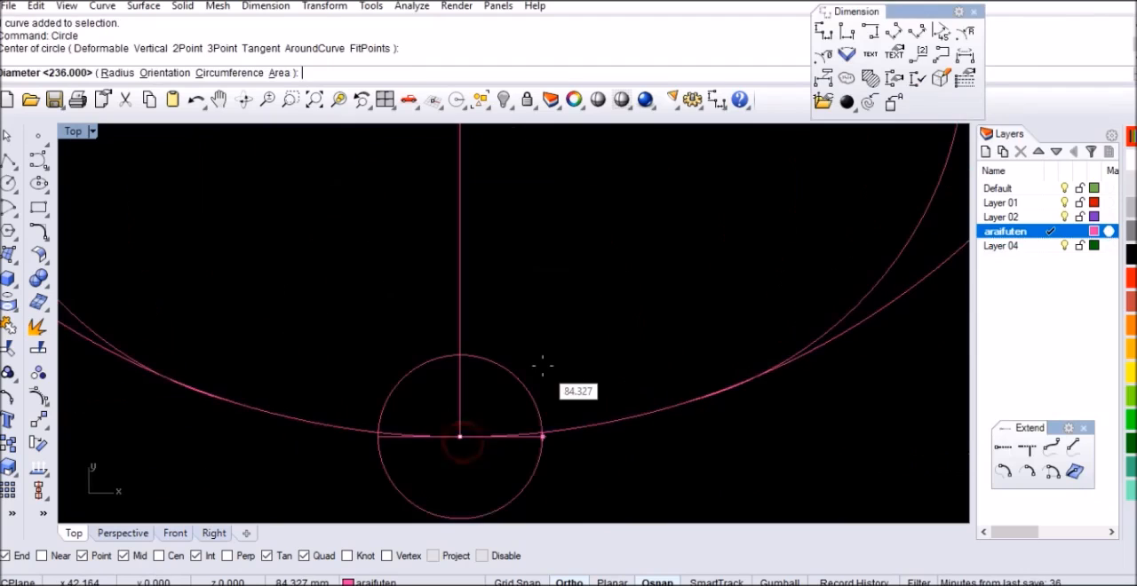
{"action": "type", "text": "110"}
{"action": "key", "text": "Return"}
Move the 110 mm circle 467.36 mm straight up along the centreline
{"action": "left_click", "coordinate": [536, 360]}
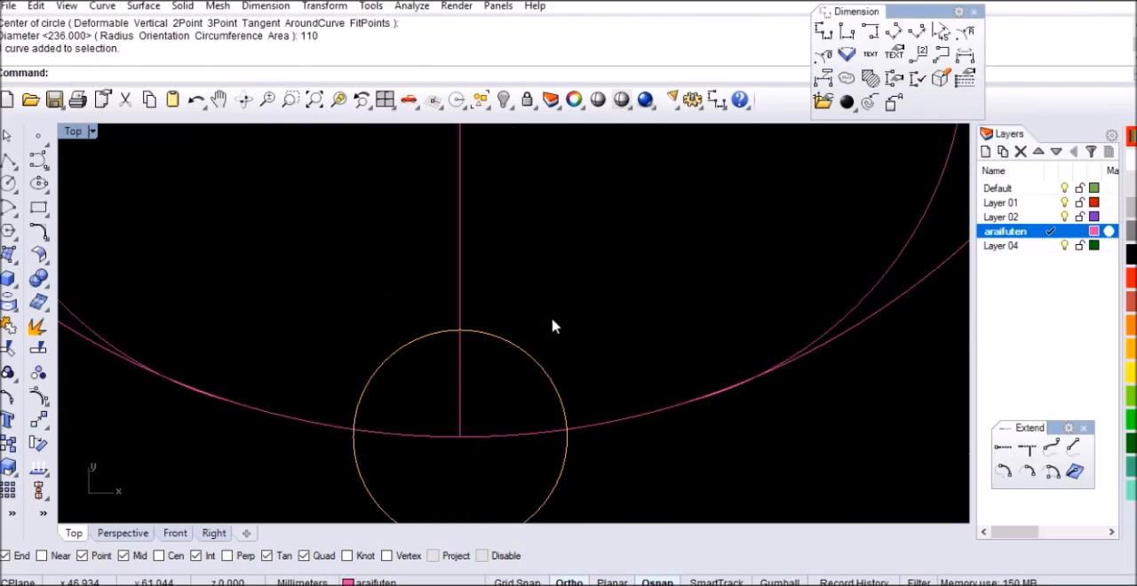
{"action": "scroll", "coordinate": [552, 320], "scroll_direction": "down", "scroll_amount": 4}
{"action": "type", "text": "m"}
{"action": "key", "text": "Return"}
{"action": "left_click", "coordinate": [835, 479]}
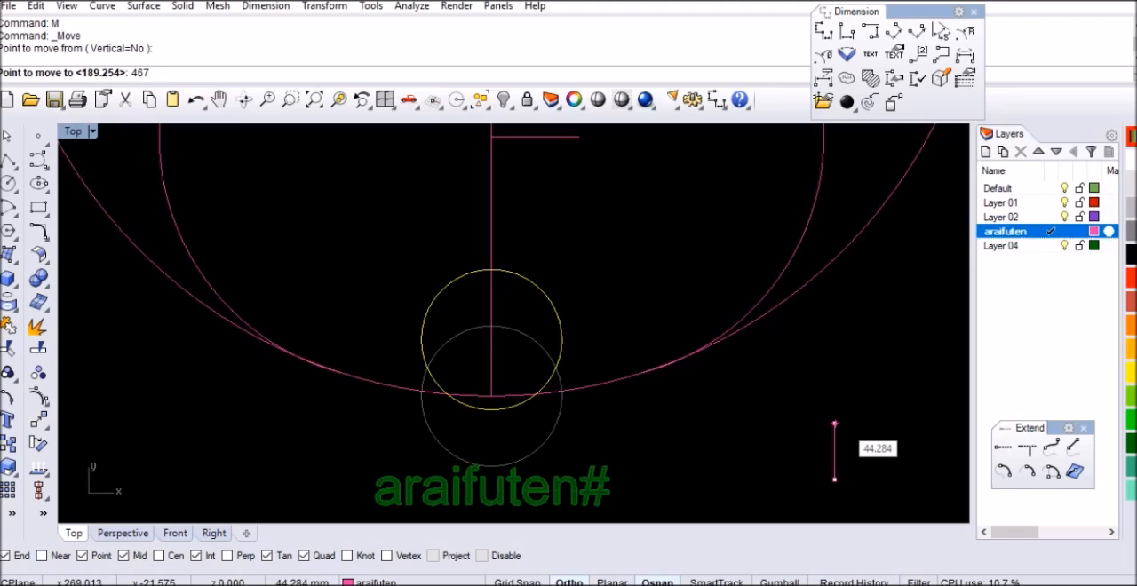
{"action": "key", "text": "Return"}
{"action": "left_click", "coordinate": [837, 472]}
{"action": "scroll", "coordinate": [530, 441], "scroll_direction": "down", "scroll_amount": 4}
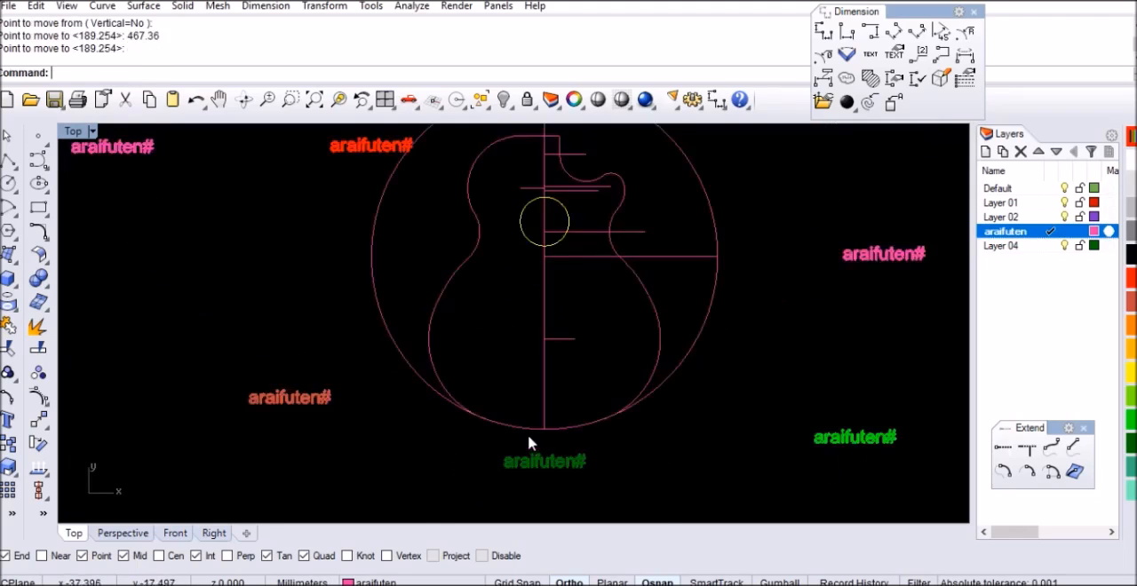
{"action": "scroll", "coordinate": [540, 322], "scroll_direction": "up", "scroll_amount": 6}
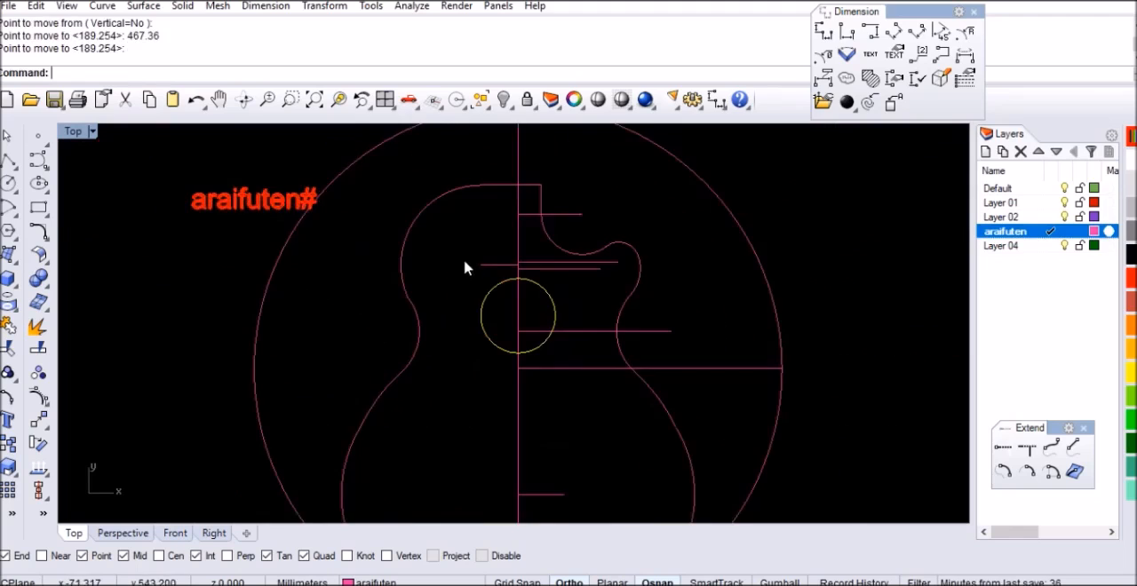
{"action": "scroll", "coordinate": [465, 267], "scroll_direction": "down", "scroll_amount": 2}
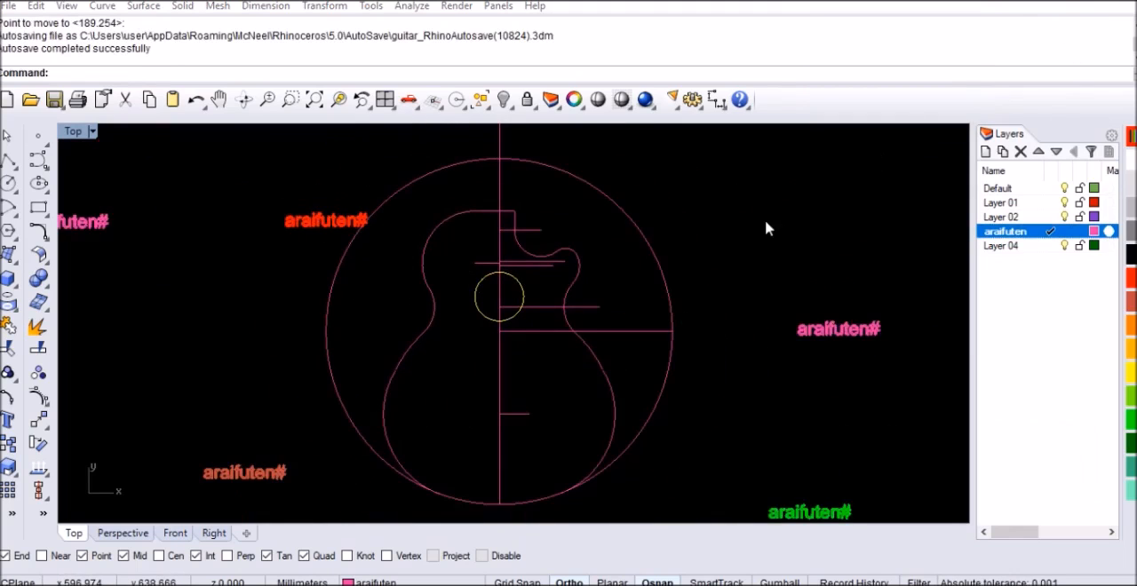
Draw a 200 mm long horizontal rectangle in the empty area below and beside the guitar outline
{"action": "left_click", "coordinate": [764, 221]}
{"action": "scroll", "coordinate": [489, 201], "scroll_direction": "down", "scroll_amount": 4}
{"action": "scroll", "coordinate": [520, 424], "scroll_direction": "up", "scroll_amount": 2}
{"action": "scroll", "coordinate": [520, 424], "scroll_direction": "up", "scroll_amount": 2}
{"action": "key", "text": "Up"}
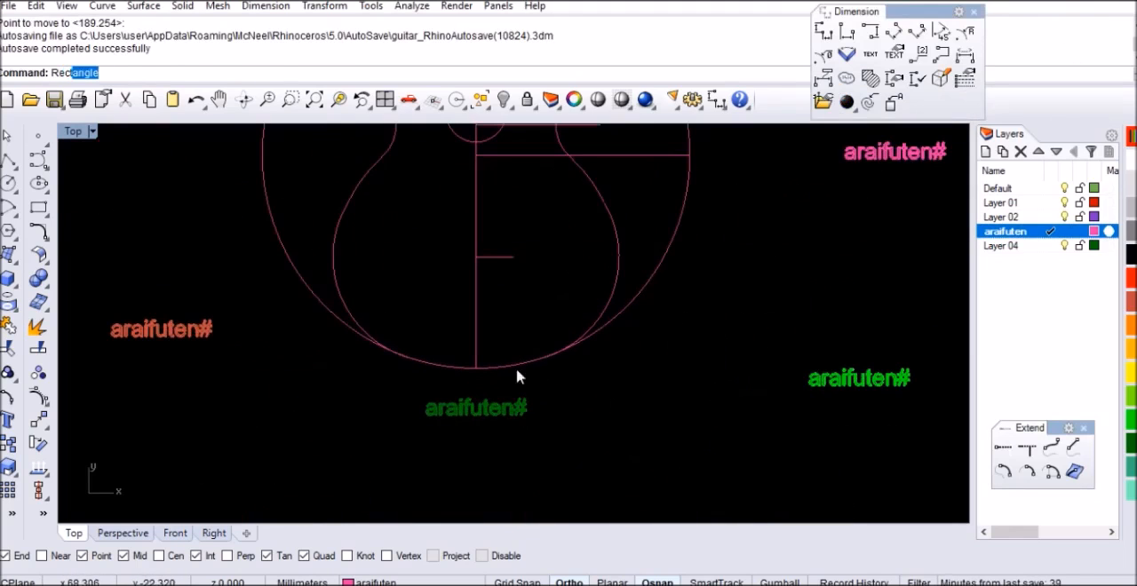
{"action": "key", "text": "Return"}
{"action": "scroll", "coordinate": [589, 381], "scroll_direction": "up", "scroll_amount": 2}
{"action": "left_click", "coordinate": [589, 378]}
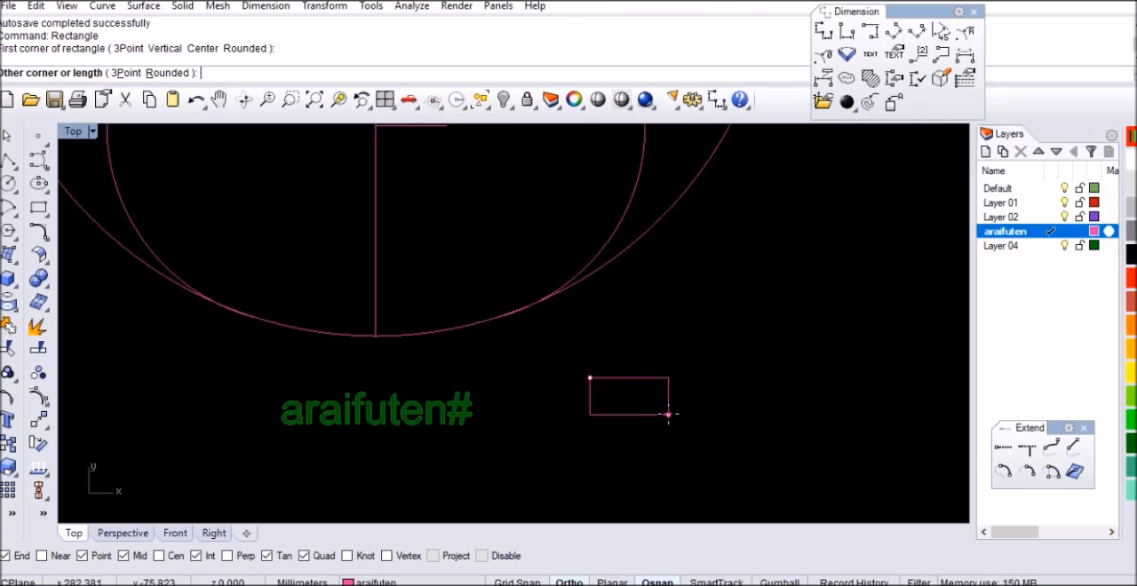
{"action": "key", "text": "Return"}
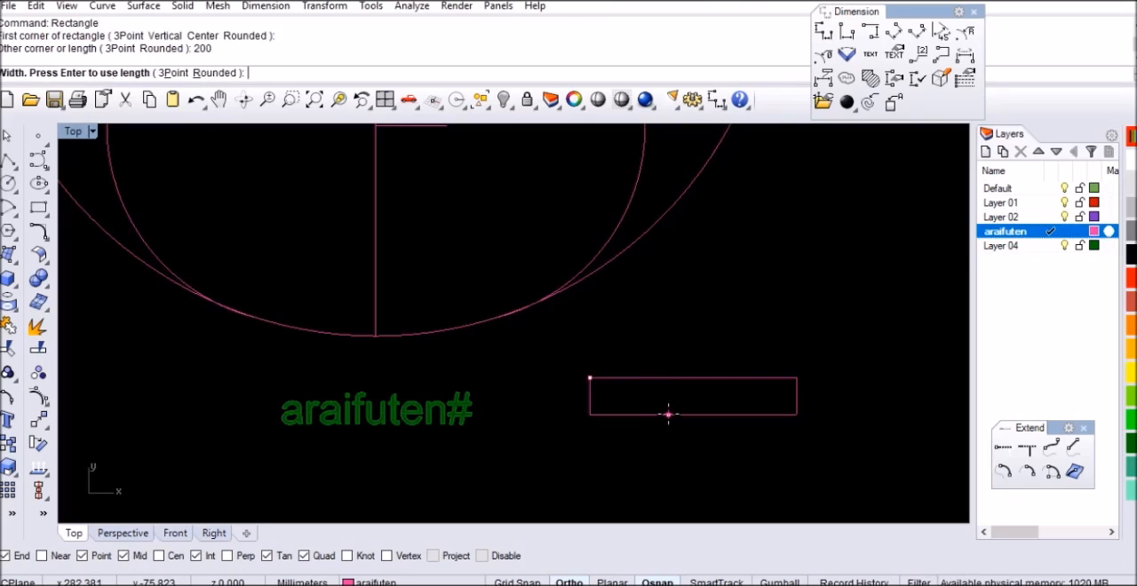
{"action": "key", "text": "Return"}
Move the rectangle by the midpoint of its lower edge onto the lower end of the centreline
{"action": "left_click", "coordinate": [711, 373]}
{"action": "type", "text": "M"}
{"action": "key", "text": "Return"}
{"action": "left_click", "coordinate": [690, 377]}
{"action": "scroll", "coordinate": [376, 332], "scroll_direction": "up", "scroll_amount": 6}
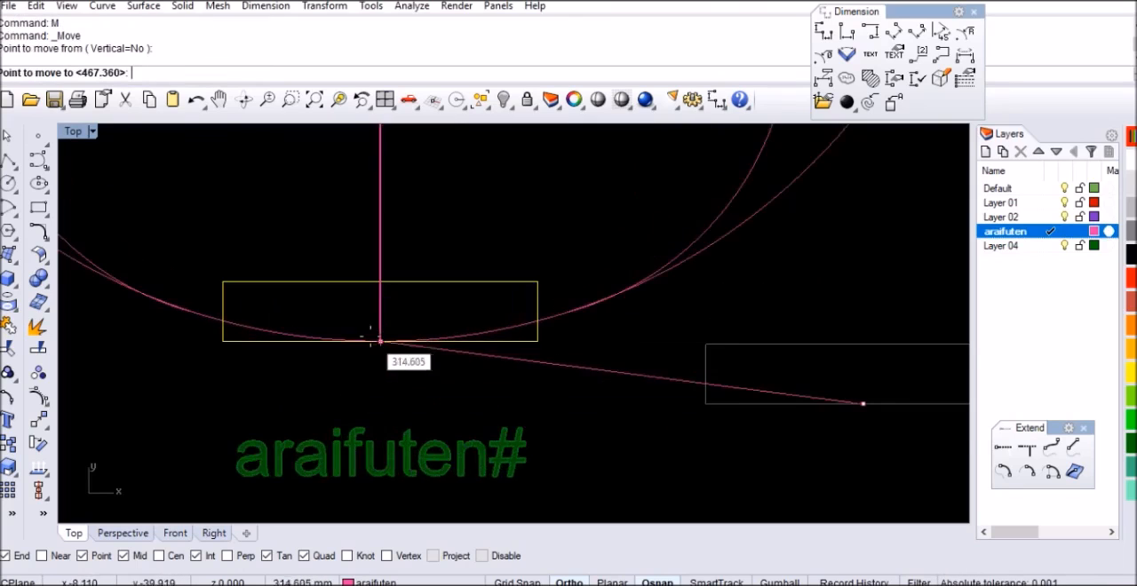
{"action": "left_click", "coordinate": [389, 345]}
{"action": "scroll", "coordinate": [431, 356], "scroll_direction": "down", "scroll_amount": 4}
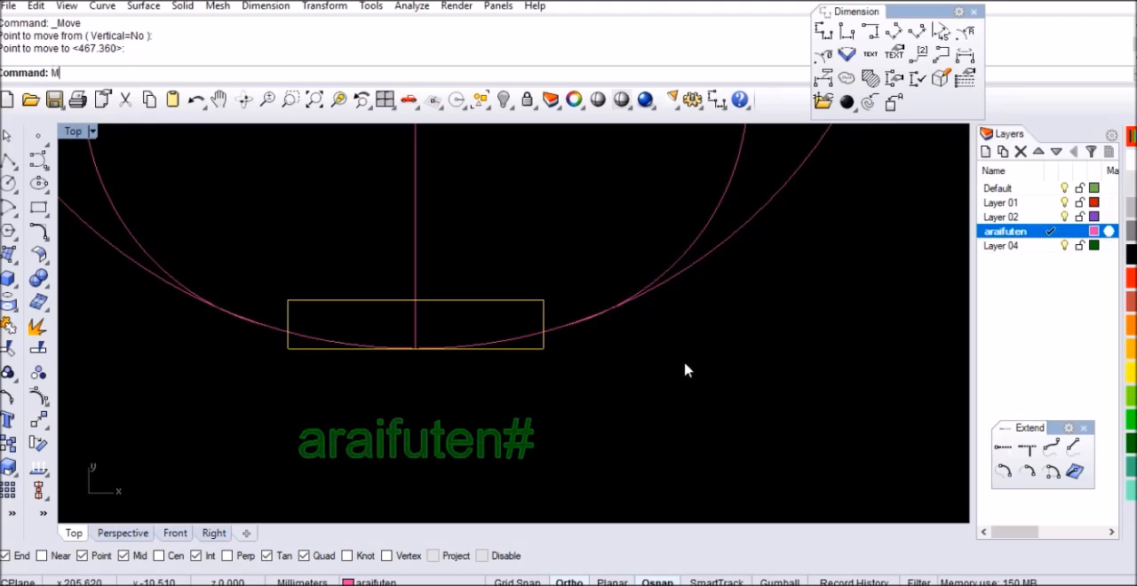
Try moving the rectangle 254 mm straight up along the centreline and undo that move
{"action": "key", "text": "Return"}
{"action": "left_click", "coordinate": [751, 424]}
{"action": "type", "text": "254"}
{"action": "key", "text": "Return"}
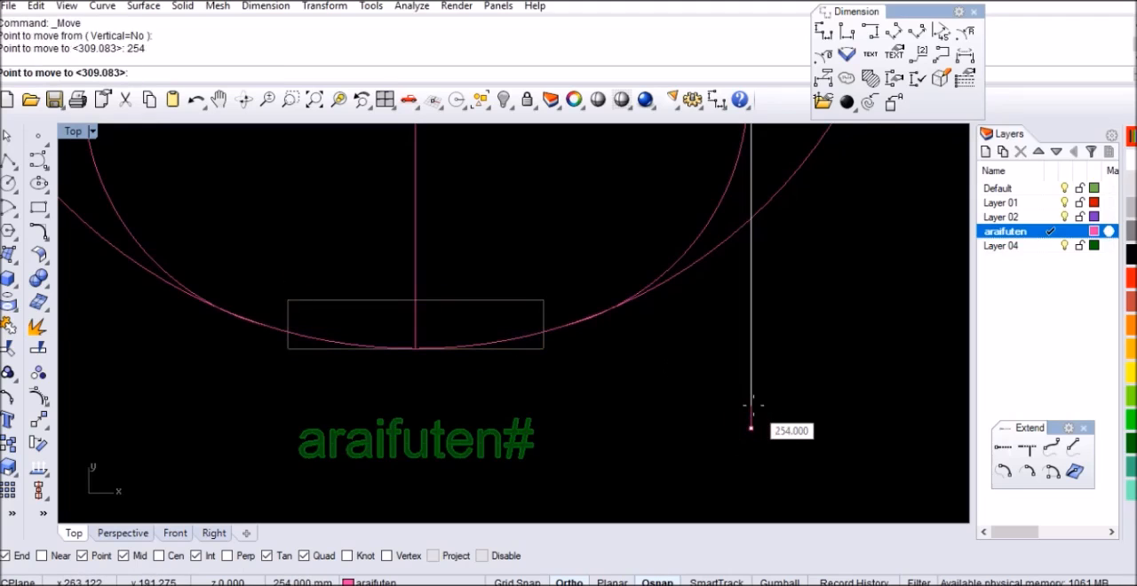
{"action": "left_click", "coordinate": [752, 406]}
{"action": "scroll", "coordinate": [510, 406], "scroll_direction": "down", "scroll_amount": 5}
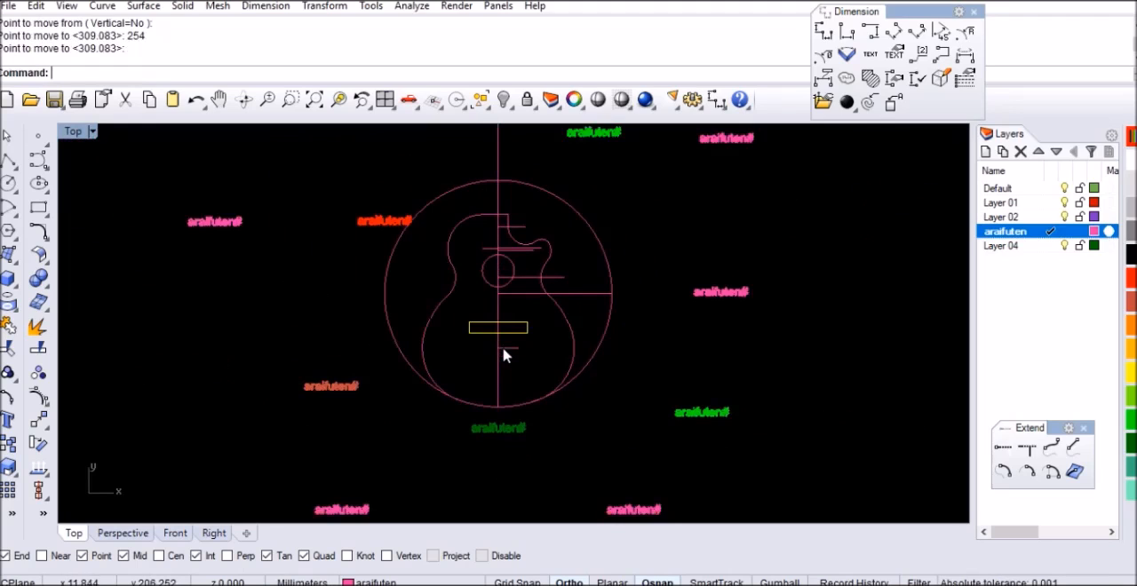
{"action": "scroll", "coordinate": [500, 348], "scroll_direction": "up", "scroll_amount": 2}
{"action": "key", "text": "ctrl+z"}
Try moving the rectangle 203 mm straight up along the centreline and undo that move
{"action": "scroll", "coordinate": [521, 431], "scroll_direction": "up", "scroll_amount": 4}
{"action": "scroll", "coordinate": [521, 430], "scroll_direction": "down", "scroll_amount": 2}
{"action": "type", "text": "M"}
{"action": "key", "text": "Return"}
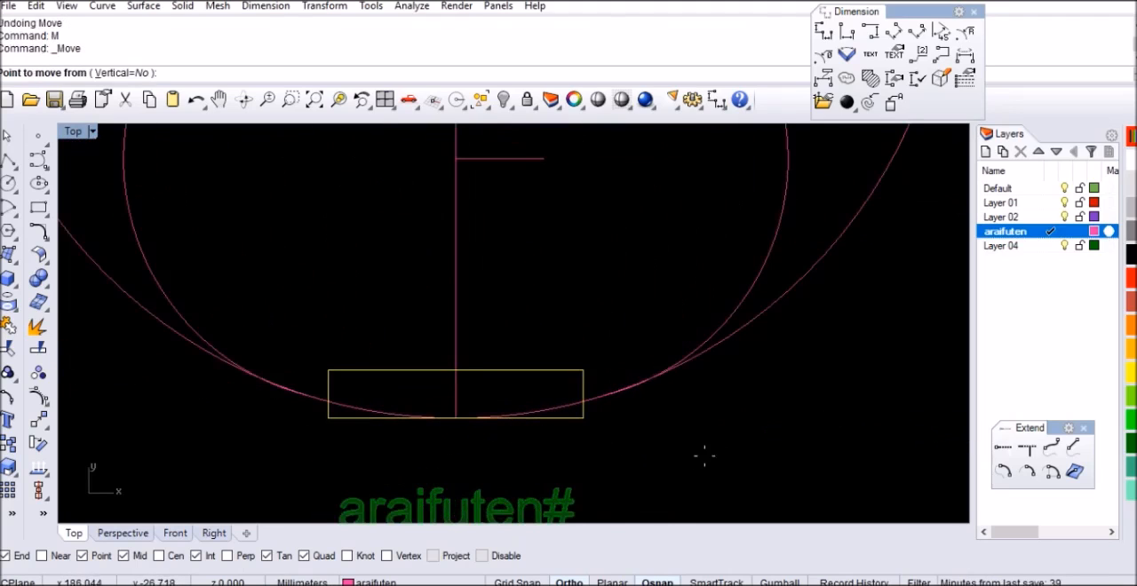
{"action": "left_click", "coordinate": [719, 458]}
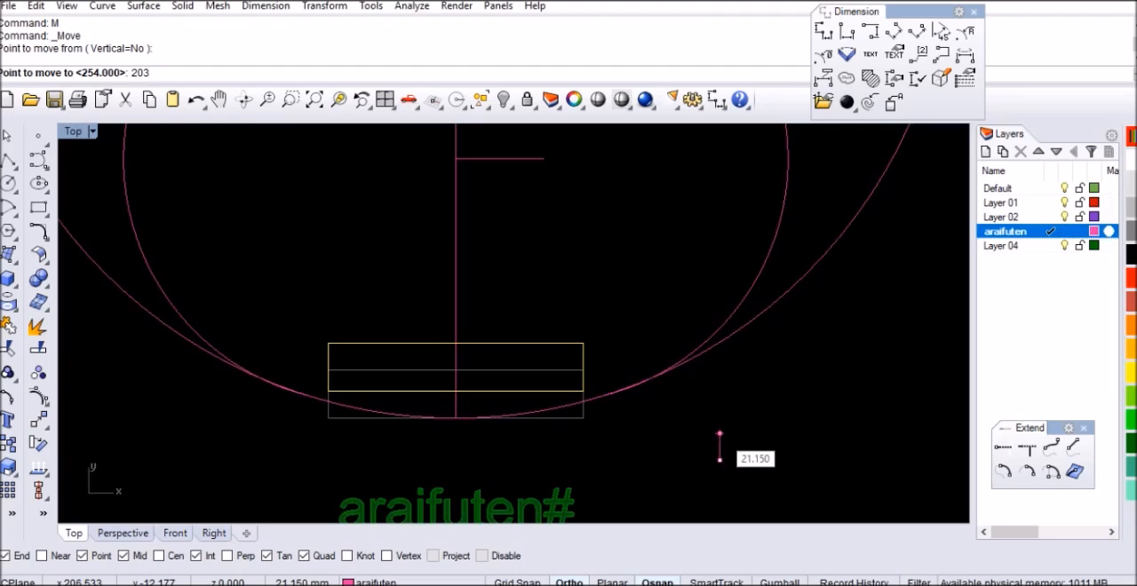
{"action": "type", "text": "203"}
{"action": "key", "text": "Return"}
{"action": "left_click", "coordinate": [719, 439]}
{"action": "scroll", "coordinate": [508, 343], "scroll_direction": "down", "scroll_amount": 5}
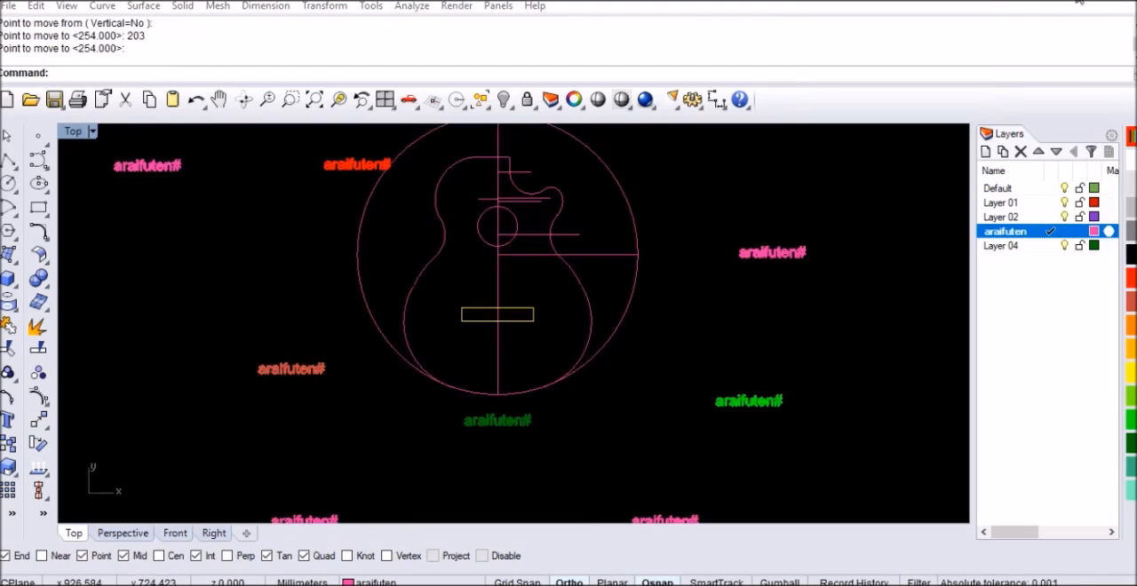
{"action": "left_click", "coordinate": [815, 195]}
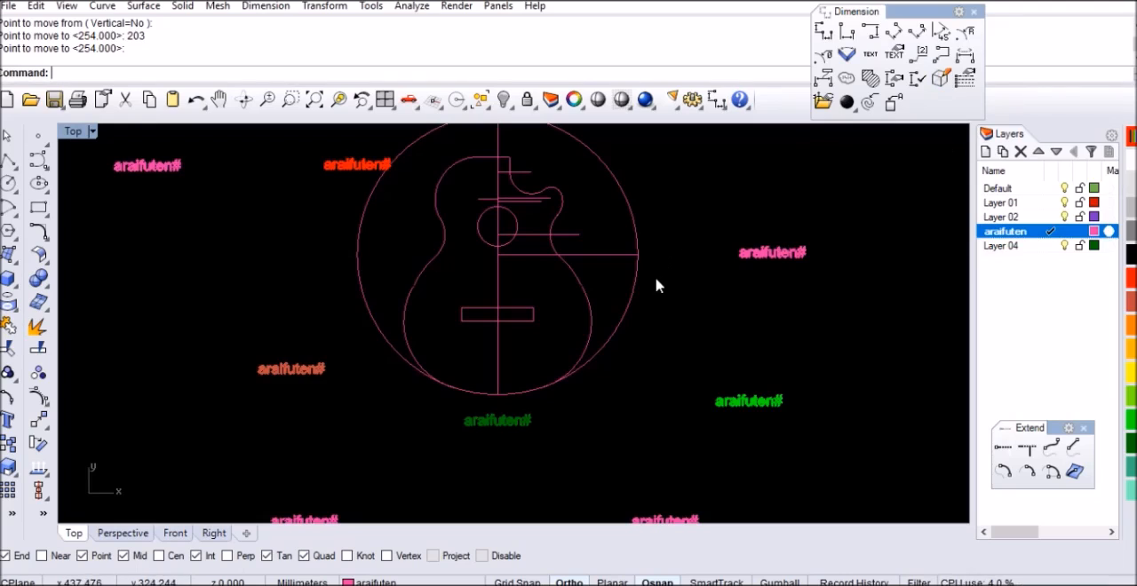
{"action": "key", "text": "ctrl+z"}
Move the rectangle 254 mm straight up along the centreline
{"action": "scroll", "coordinate": [560, 409], "scroll_direction": "up", "scroll_amount": 4}
{"action": "type", "text": "M"}
{"action": "key", "text": "Return"}
{"action": "left_click", "coordinate": [695, 378]}
{"action": "type", "text": "254"}
{"action": "key", "text": "Return"}
{"action": "left_click", "coordinate": [695, 371]}
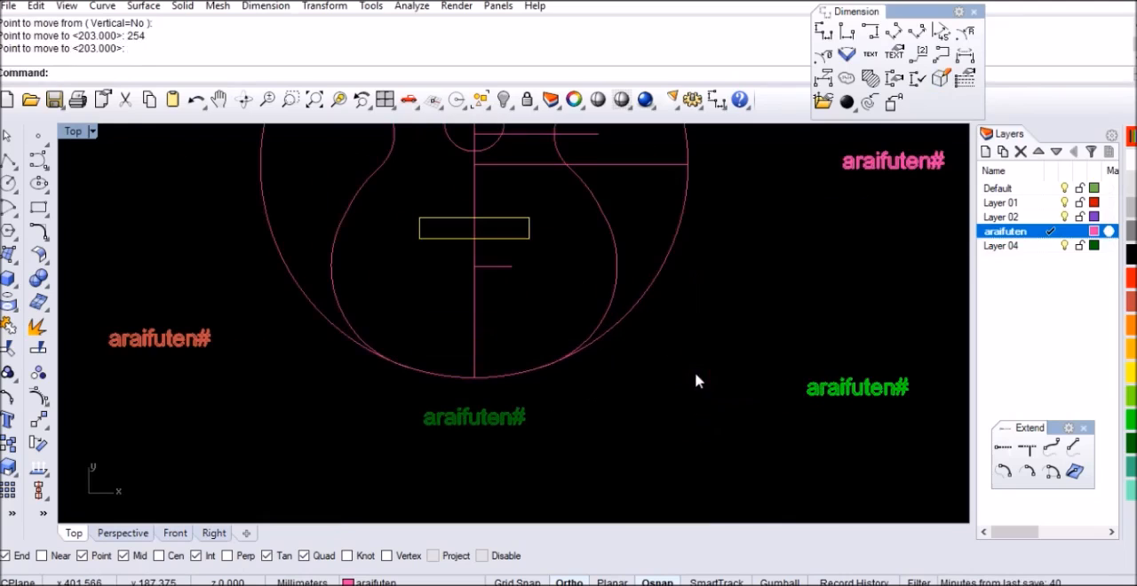
{"action": "scroll", "coordinate": [449, 212], "scroll_direction": "up", "scroll_amount": 5}
Draw an 88 mm horizontal line in the free space just below the rectangle
{"action": "key", "text": "Escape"}
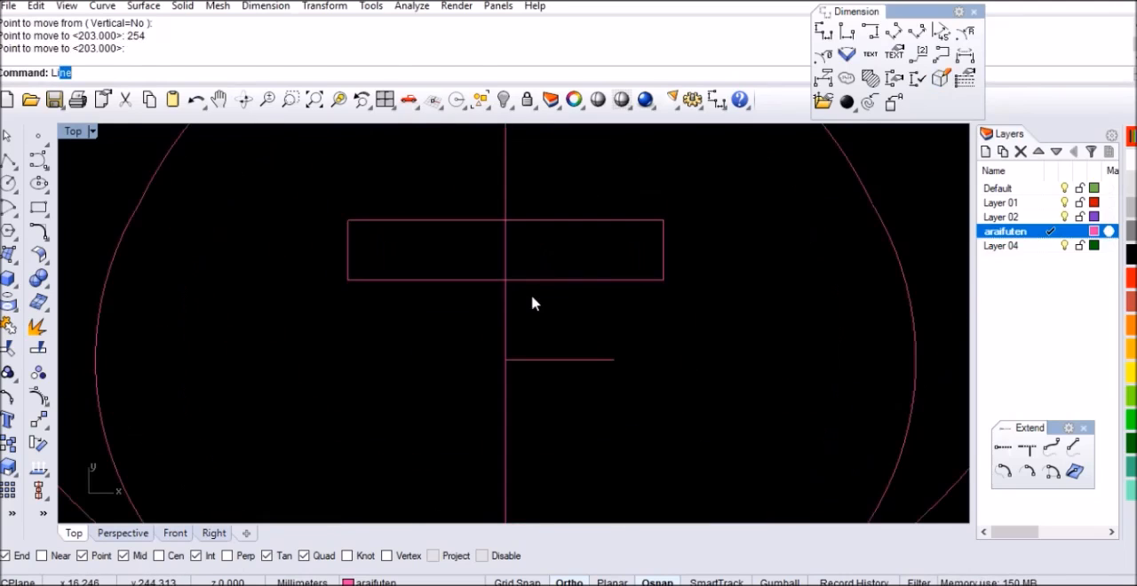
{"action": "key", "text": "Return"}
{"action": "left_click", "coordinate": [614, 322]}
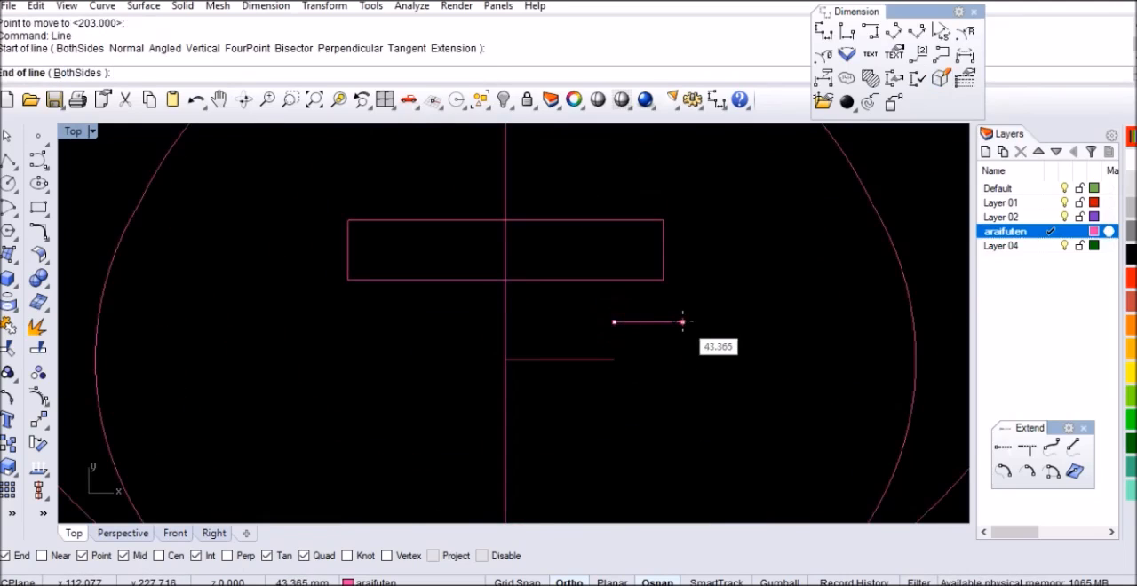
{"action": "type", "text": "88"}
{"action": "key", "text": "Return"}
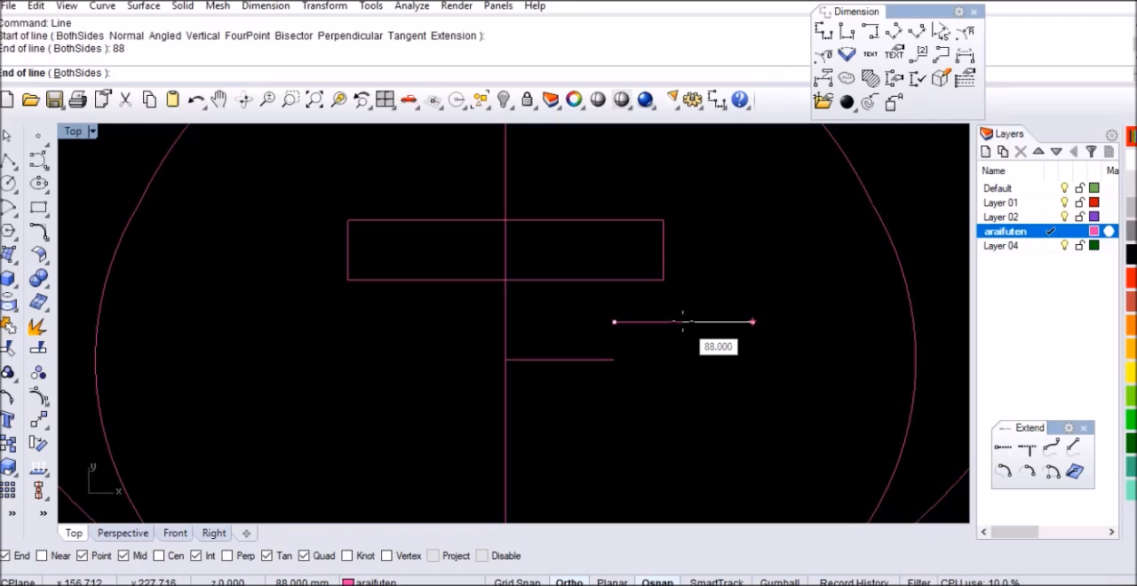
{"action": "left_click", "coordinate": [682, 321]}
{"action": "key", "text": "Return"}
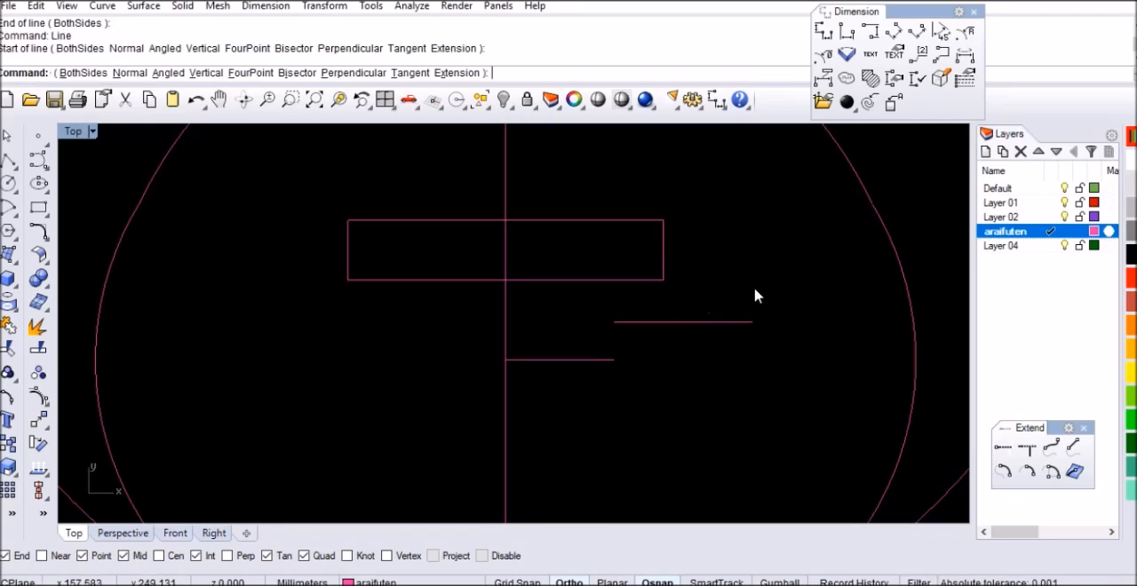
{"action": "key", "text": "Escape"}
Move the 88 mm line by its midpoint onto the midpoint of the rectangle's lower edge
{"action": "left_click", "coordinate": [713, 322]}
{"action": "type", "text": "m"}
{"action": "key", "text": "Return"}
{"action": "left_click", "coordinate": [684, 322]}
{"action": "left_click", "coordinate": [505, 280]}
Move the 88 mm line 14 mm straight down from the rectangle's lower edge
{"action": "type", "text": "m"}
{"action": "key", "text": "Return"}
{"action": "left_click", "coordinate": [706, 296]}
{"action": "type", "text": "14"}
{"action": "key", "text": "Return"}
{"action": "left_click", "coordinate": [685, 358]}
{"action": "scroll", "coordinate": [510, 295], "scroll_direction": "up", "scroll_amount": 3}
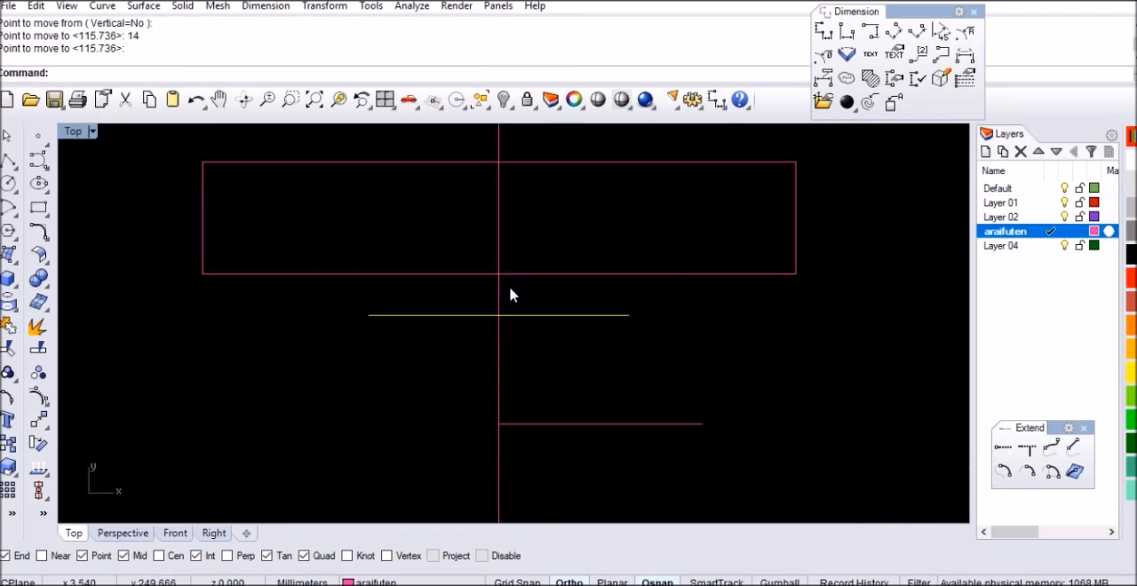
{"action": "key", "text": "Escape"}
Draw a 143 mm horizontal line beside the centreline, below the rectangle
{"action": "type", "text": "line"}
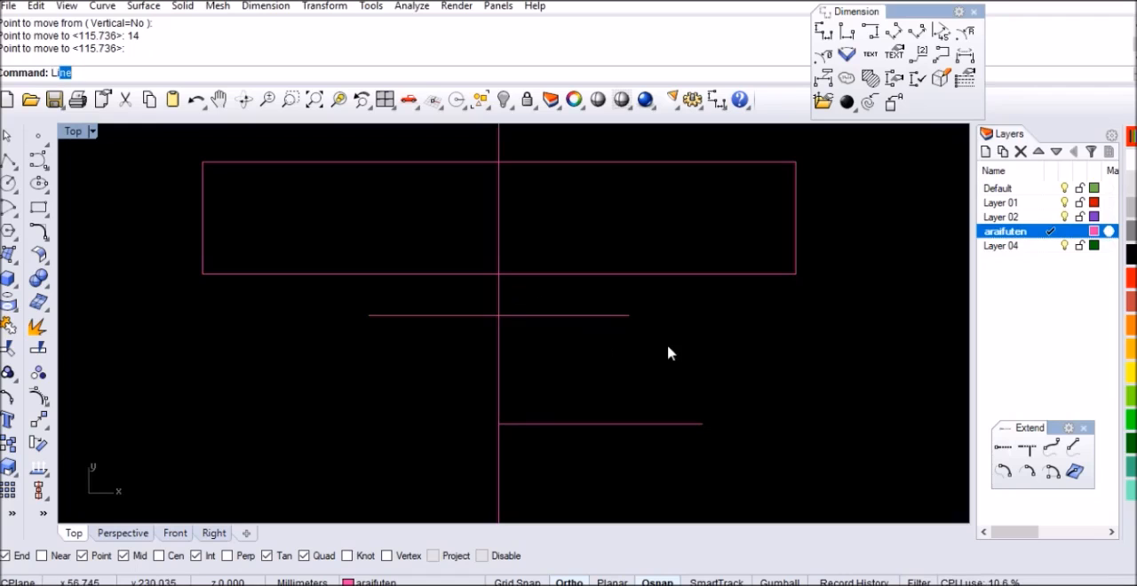
{"action": "key", "text": "Return"}
{"action": "left_click", "coordinate": [668, 343]}
{"action": "type", "text": "143"}
{"action": "key", "text": "Return"}
{"action": "left_click", "coordinate": [742, 343]}
Move the 143 mm line by its midpoint onto the midpoint of the rectangle's lower edge
{"action": "type", "text": "M"}
{"action": "key", "text": "Return"}
{"action": "scroll", "coordinate": [606, 370], "scroll_direction": "down", "scroll_amount": 1}
{"action": "scroll", "coordinate": [563, 307], "scroll_direction": "down", "scroll_amount": 2}
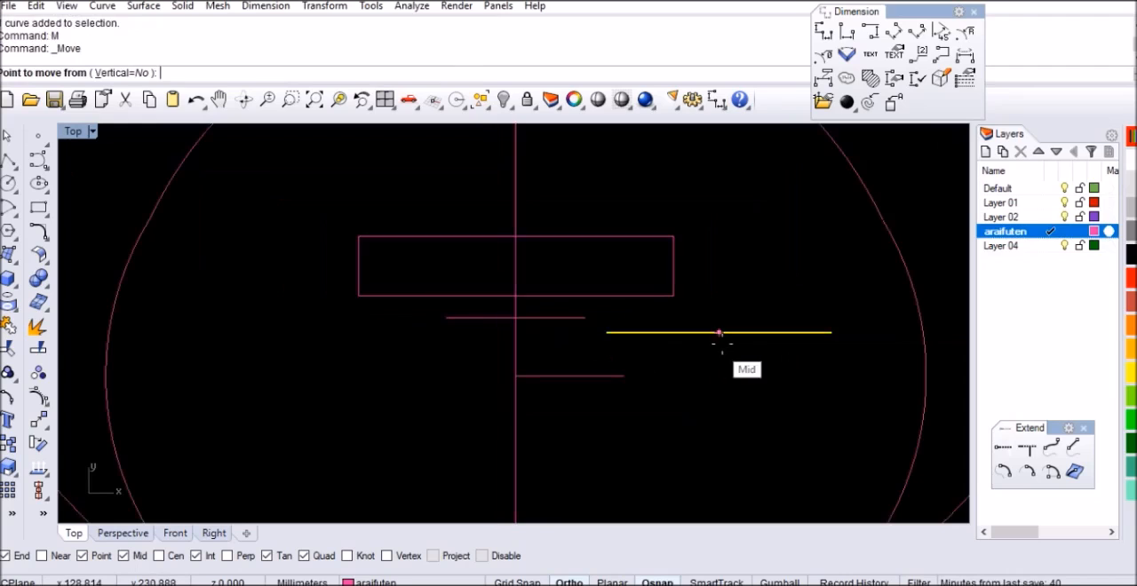
{"action": "left_click", "coordinate": [721, 337]}
{"action": "scroll", "coordinate": [533, 306], "scroll_direction": "up", "scroll_amount": 2}
{"action": "left_click", "coordinate": [502, 304]}
Draw two slanted lines joining the ends of the 143 mm line to the matching ends of the 88 mm line
{"action": "type", "text": "line"}
{"action": "key", "text": "Return"}
{"action": "left_click", "coordinate": [677, 295]}
{"action": "left_click", "coordinate": [611, 328]}
{"action": "key", "text": "Return"}
{"action": "left_click", "coordinate": [334, 295]}
{"action": "left_click", "coordinate": [398, 329]}
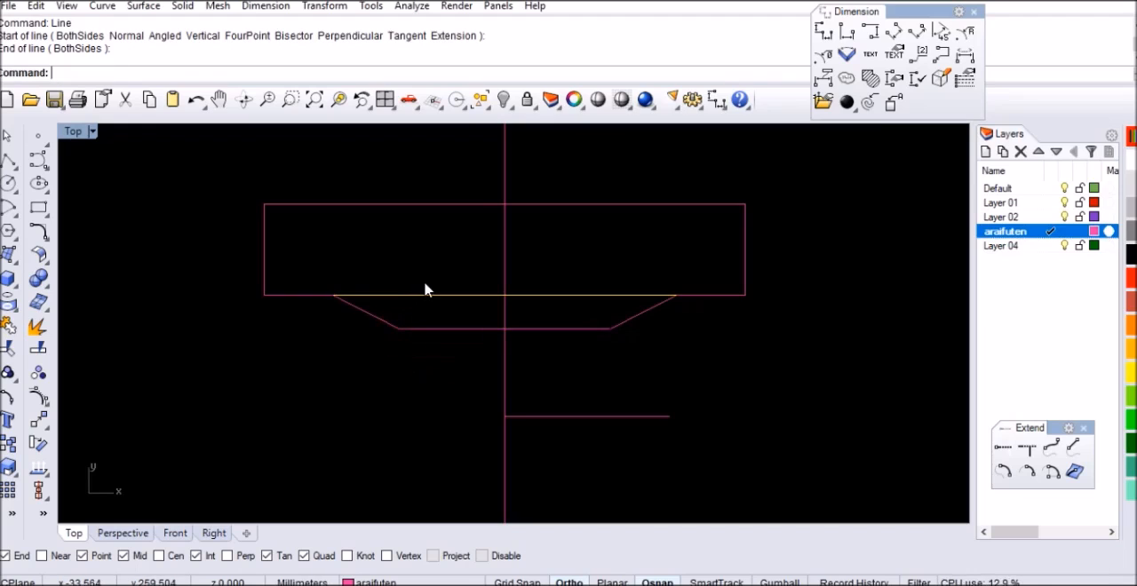
{"action": "scroll", "coordinate": [604, 331], "scroll_direction": "up", "scroll_amount": 5}
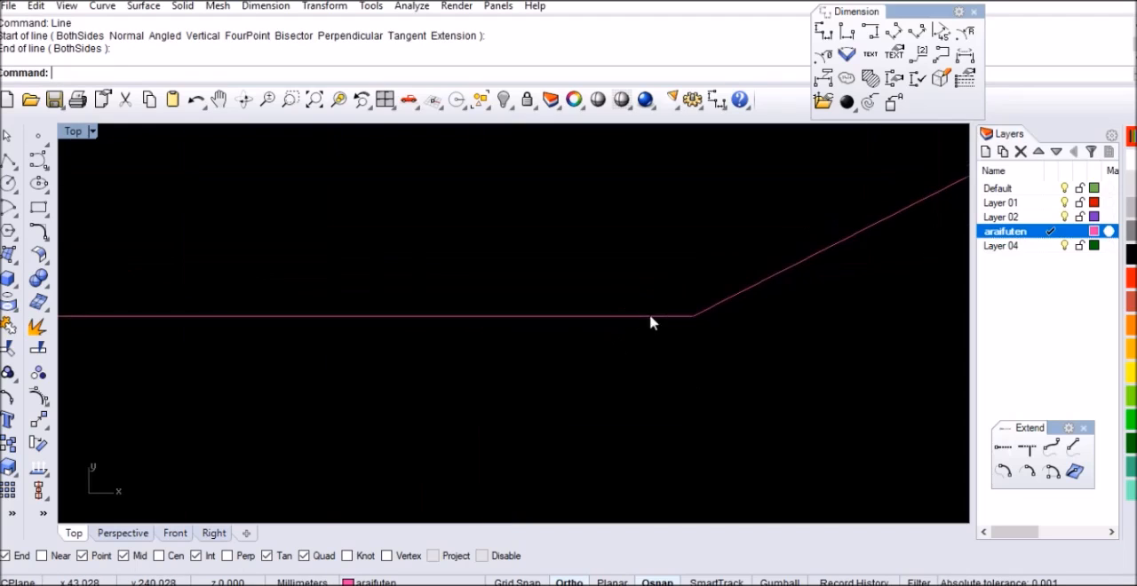
{"action": "scroll", "coordinate": [551, 292], "scroll_direction": "down", "scroll_amount": 4}
{"action": "scroll", "coordinate": [547, 320], "scroll_direction": "down", "scroll_amount": 8}
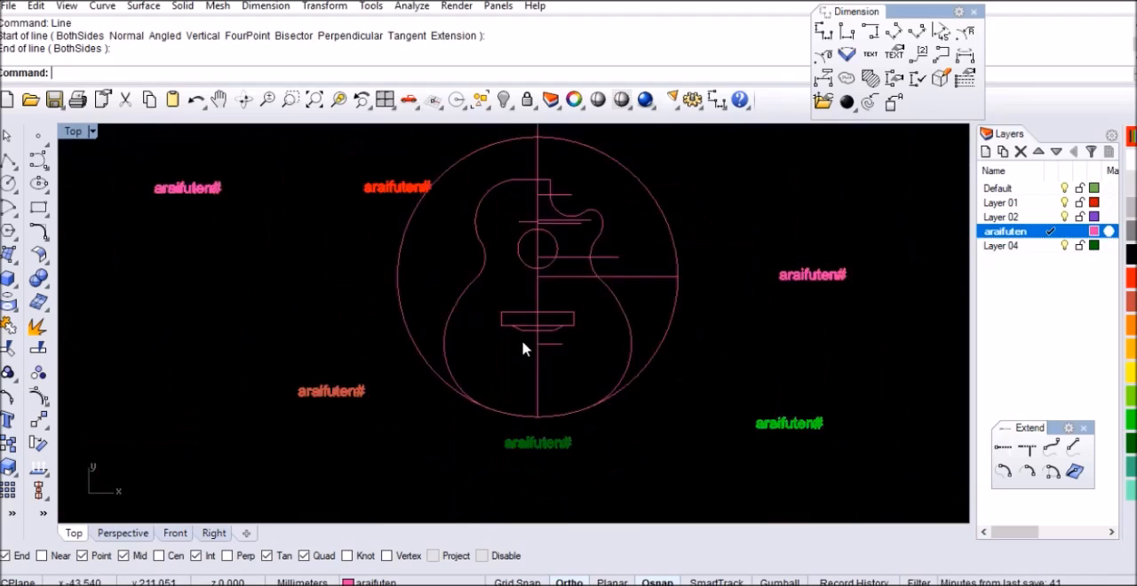
{"action": "right_click_drag", "start_coordinate": [576, 296], "coordinate": [571, 332]}
{"action": "left_click", "coordinate": [845, 165]}
{"action": "right_click_drag", "start_coordinate": [502, 171], "coordinate": [489, 335]}
{"action": "scroll", "coordinate": [489, 335], "scroll_direction": "up", "scroll_amount": 8}
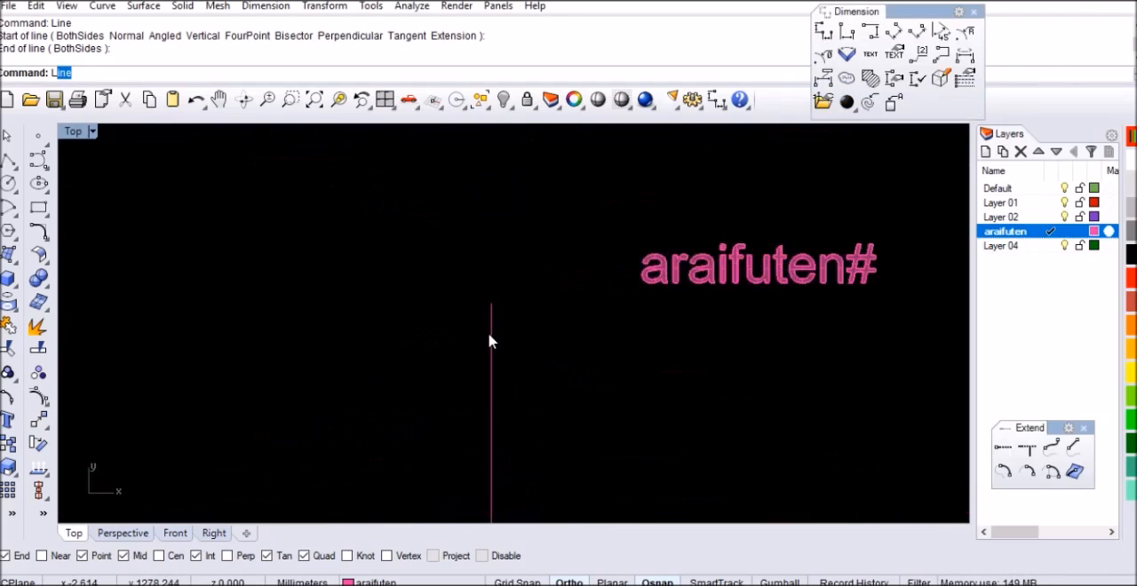
Draw a 29 mm horizontal line leftward from the centreline's upper end
{"action": "key", "text": "Return"}
{"action": "scroll", "coordinate": [490, 338], "scroll_direction": "up", "scroll_amount": 3}
{"action": "left_click", "coordinate": [499, 246]}
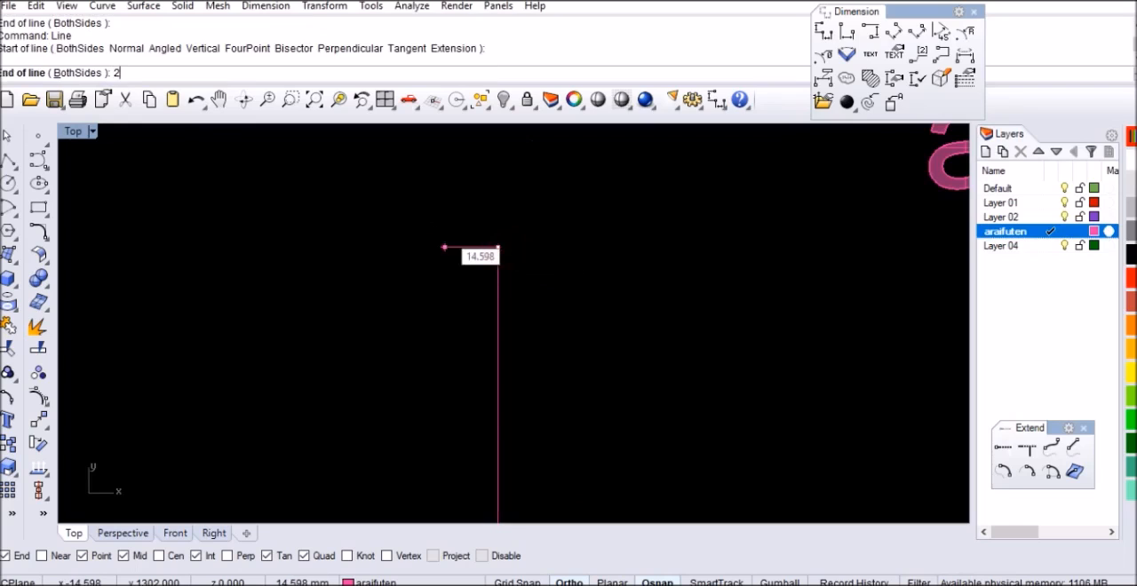
{"action": "type", "text": "0"}
{"action": "key", "text": "Return"}
{"action": "left_click", "coordinate": [439, 233]}
Move the 29 mm line 190 mm straight down along the centreline
{"action": "left_click_drag", "start_coordinate": [445, 216], "coordinate": [395, 305]}
{"action": "type", "text": "M"}
{"action": "key", "text": "Return"}
{"action": "left_click", "coordinate": [599, 240]}
{"action": "type", "text": "190"}
{"action": "key", "text": "Return"}
{"action": "left_click", "coordinate": [599, 330]}
Draw a horizontal line from the sound hole's right quadrant to its centre on the centreline
{"action": "scroll", "coordinate": [545, 313], "scroll_direction": "down", "scroll_amount": 5}
{"action": "scroll", "coordinate": [533, 302], "scroll_direction": "up", "scroll_amount": 6}
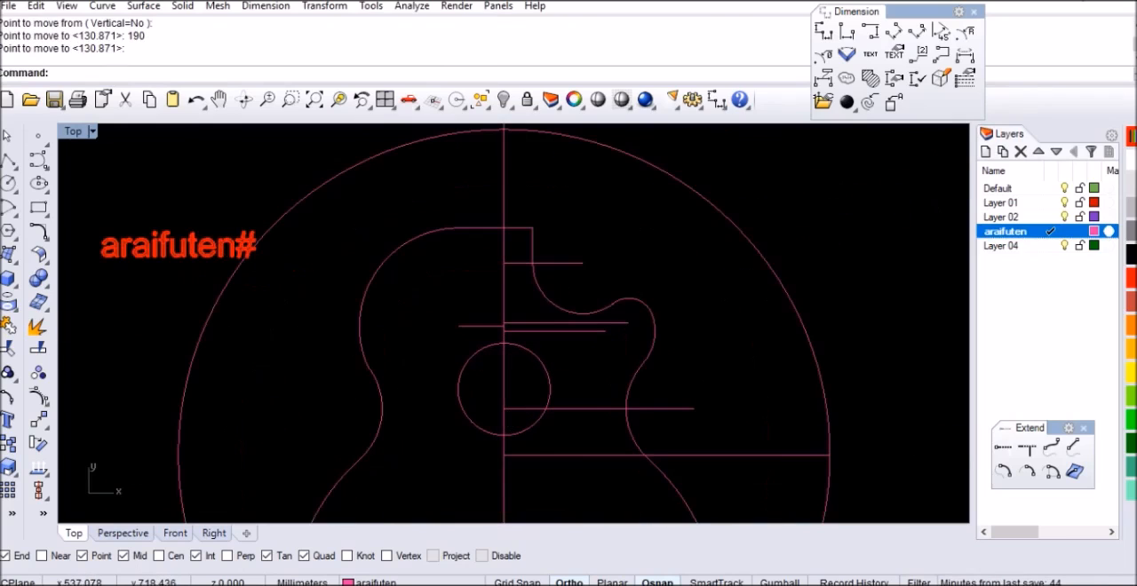
{"action": "scroll", "coordinate": [516, 399], "scroll_direction": "up", "scroll_amount": 3}
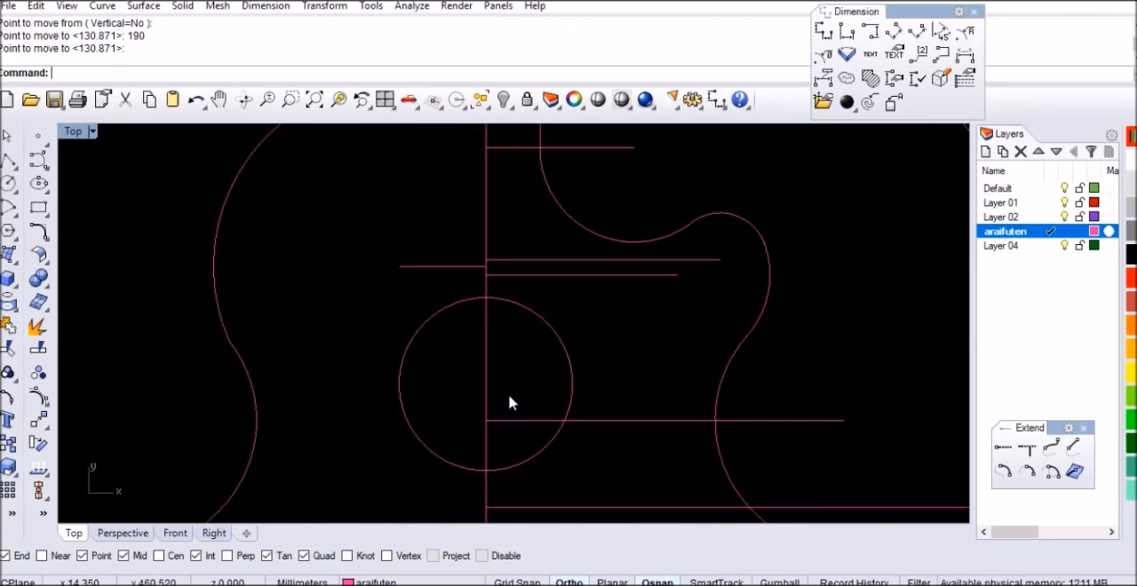
{"action": "key", "text": "Return"}
{"action": "left_click", "coordinate": [573, 385]}
{"action": "left_click", "coordinate": [487, 386]}
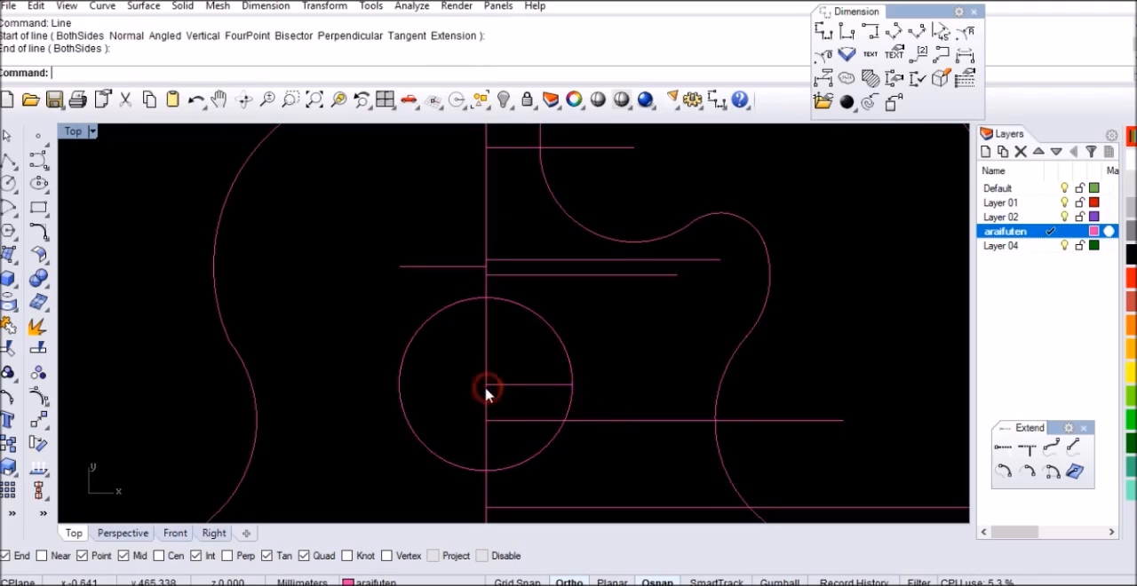
Draw a 35 mm horizontal line leftward from the sound hole's centre
{"action": "key", "text": "Return"}
{"action": "left_click", "coordinate": [486, 385]}
{"action": "type", "text": "35"}
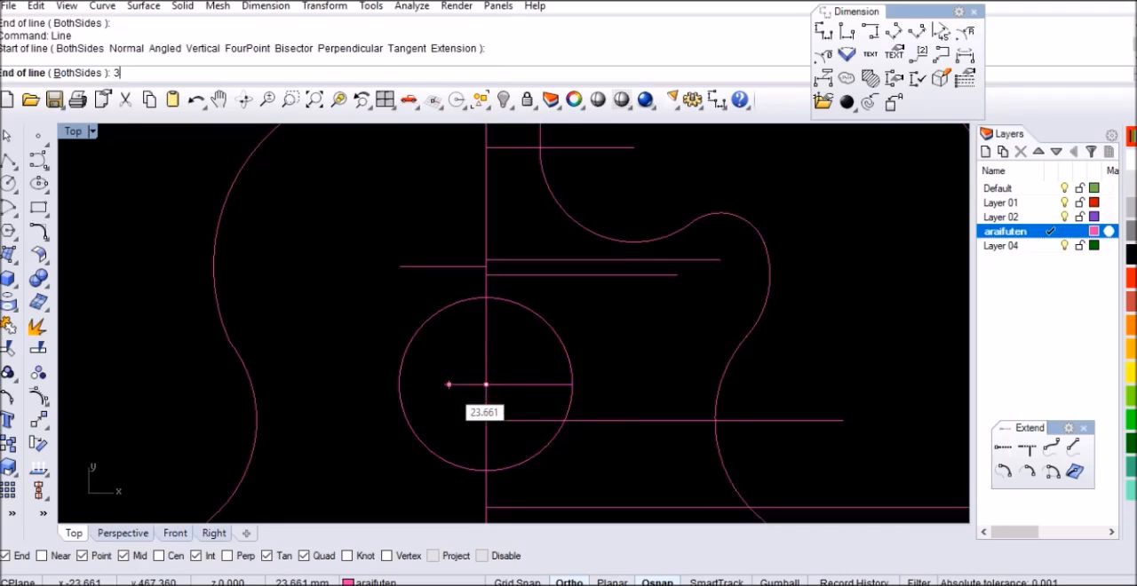
{"action": "key", "text": "Return"}
{"action": "left_click", "coordinate": [449, 384]}
Draw the left neck edge from the left end of the 35 mm line to the left end of the 29 mm line
{"action": "key", "text": "Return"}
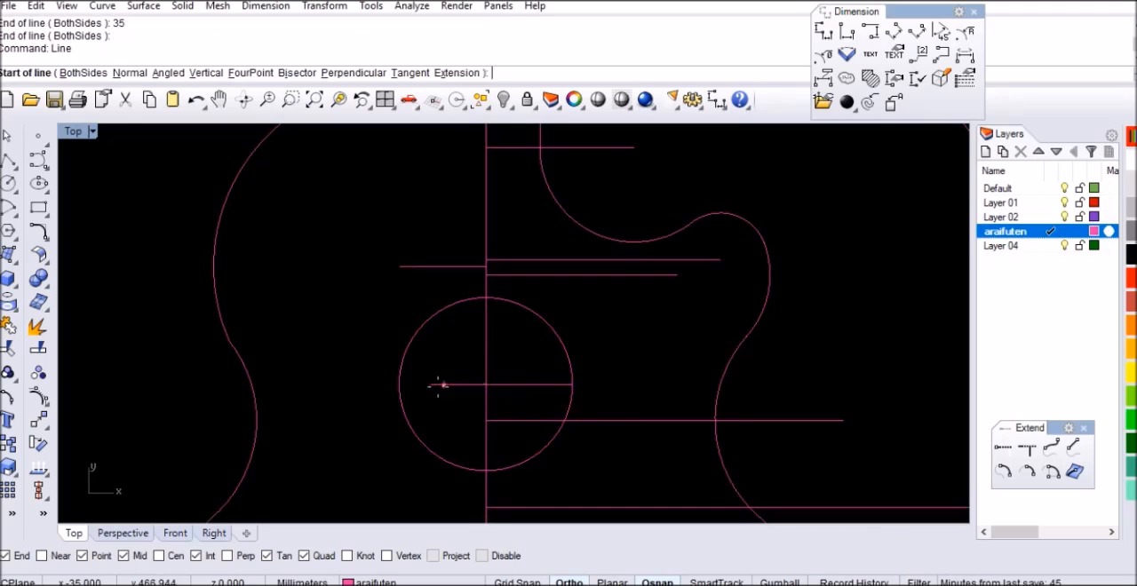
{"action": "left_click", "coordinate": [431, 385]}
{"action": "scroll", "coordinate": [449, 444], "scroll_direction": "down", "scroll_amount": 5}
{"action": "scroll", "coordinate": [451, 323], "scroll_direction": "up", "scroll_amount": 5}
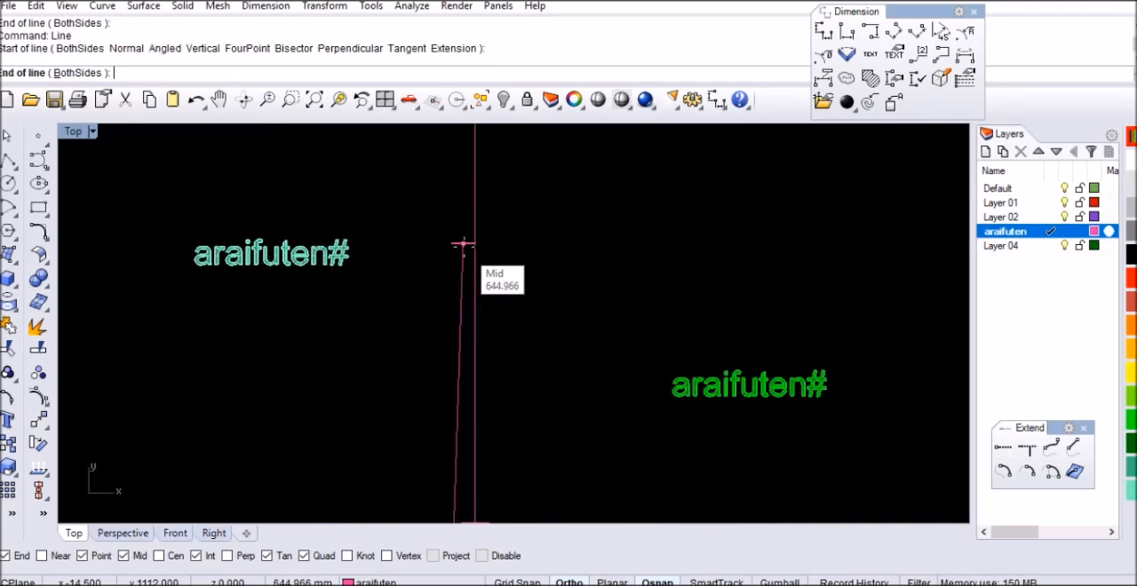
{"action": "left_click", "coordinate": [449, 257]}
Mirror the slanted left neck edge across the vertical centreline, keeping the original
{"action": "left_click", "coordinate": [452, 271]}
{"action": "type", "text": "M"}
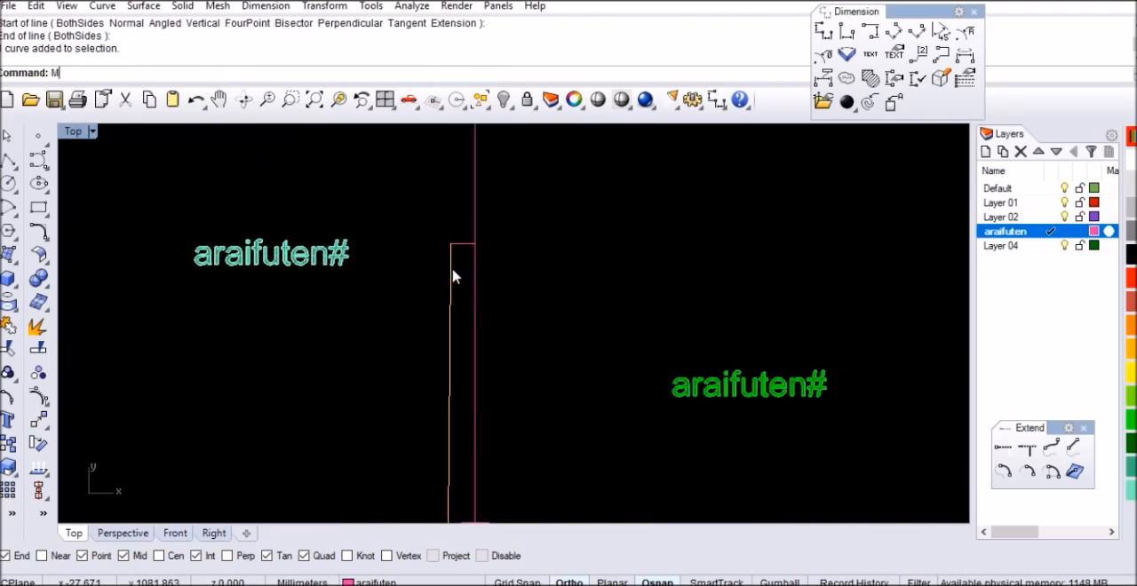
{"action": "type", "text": "irror"}
{"action": "key", "text": "Return"}
{"action": "left_click", "coordinate": [484, 238]}
{"action": "left_click", "coordinate": [479, 293]}
Examine where the mirrored neck edge meets the body outline at the cutaway
{"action": "scroll", "coordinate": [524, 243], "scroll_direction": "down", "scroll_amount": 3}
{"action": "scroll", "coordinate": [524, 243], "scroll_direction": "down", "scroll_amount": 3}
{"action": "scroll", "coordinate": [515, 395], "scroll_direction": "up", "scroll_amount": 5}
{"action": "scroll", "coordinate": [524, 229], "scroll_direction": "up", "scroll_amount": 5}
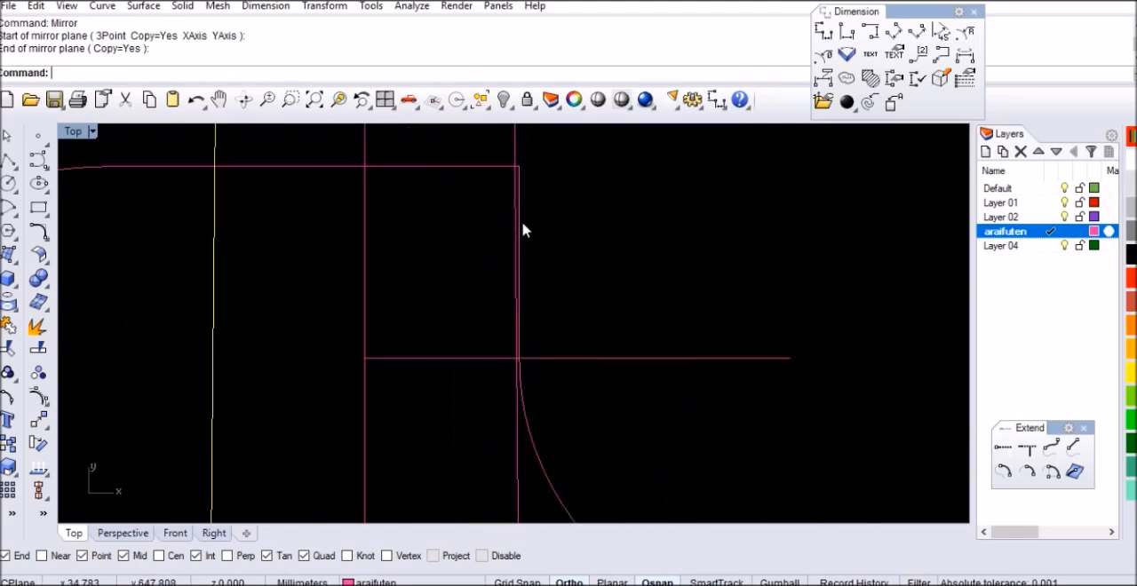
{"action": "scroll", "coordinate": [508, 240], "scroll_direction": "down", "scroll_amount": 4}
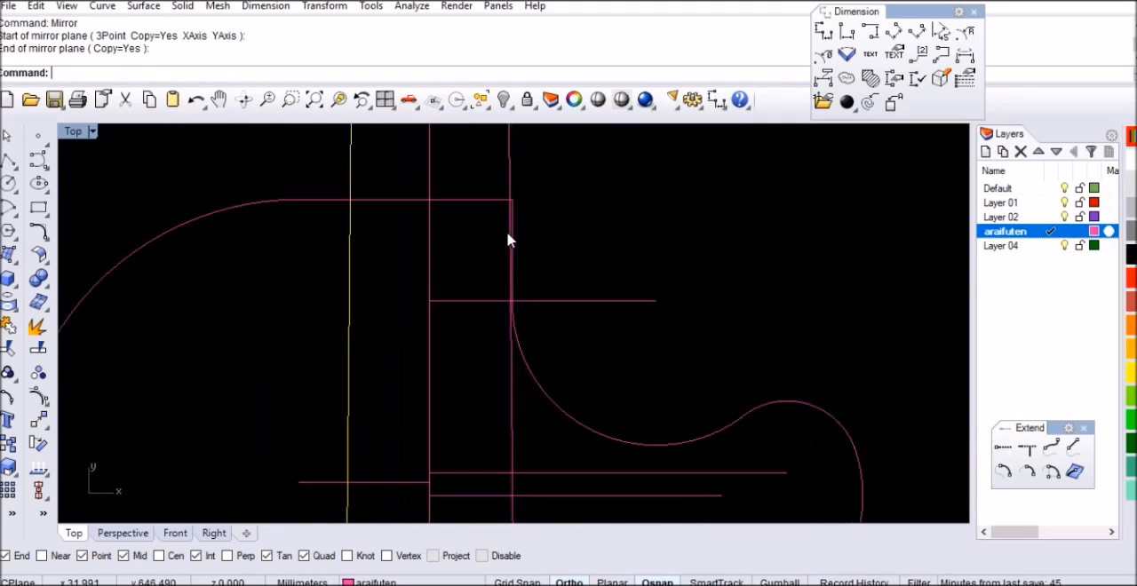
{"action": "left_click", "coordinate": [878, 229]}
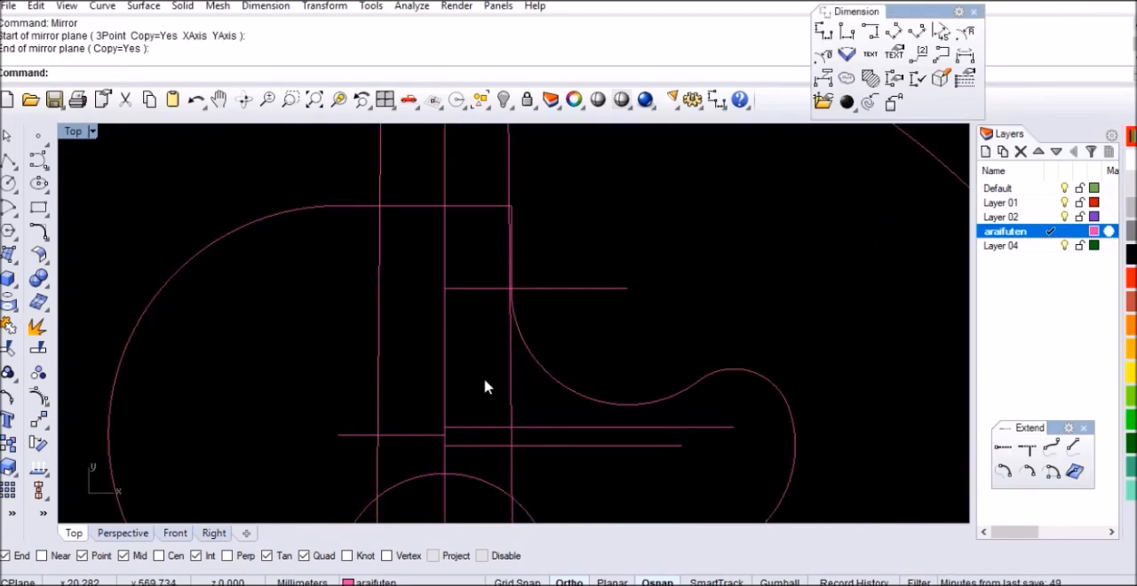
{"action": "scroll", "coordinate": [495, 400], "scroll_direction": "down", "scroll_amount": 5}
{"action": "scroll", "coordinate": [480, 333], "scroll_direction": "up", "scroll_amount": 6}
{"action": "scroll", "coordinate": [471, 315], "scroll_direction": "up", "scroll_amount": 2}
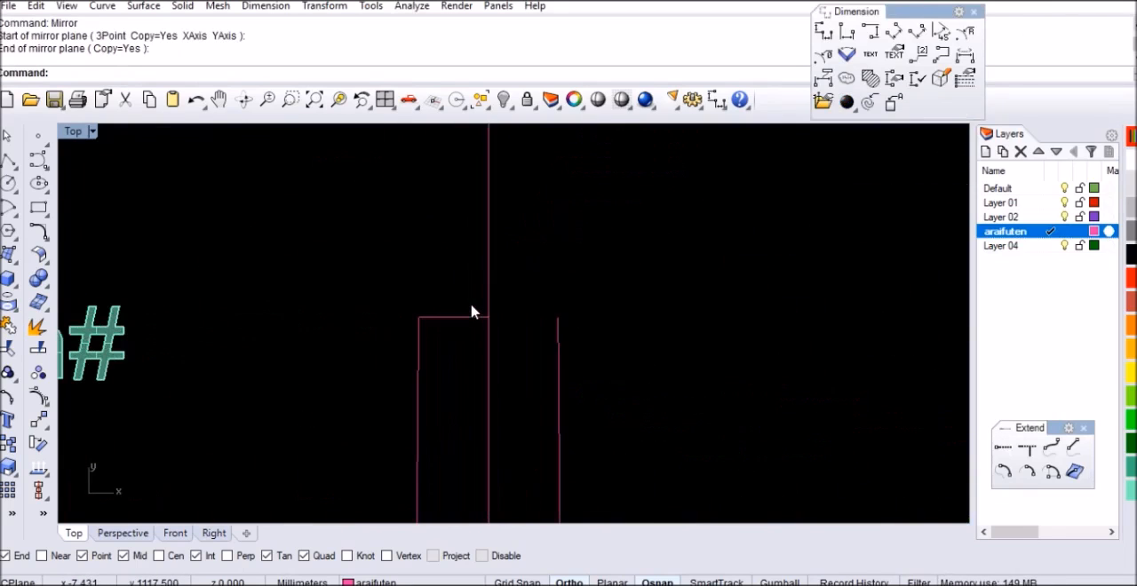
Draw a 43 mm horizontal line leftward from the centreline at the neck's upper end
{"action": "key", "text": "Return"}
{"action": "scroll", "coordinate": [494, 306], "scroll_direction": "up", "scroll_amount": 1}
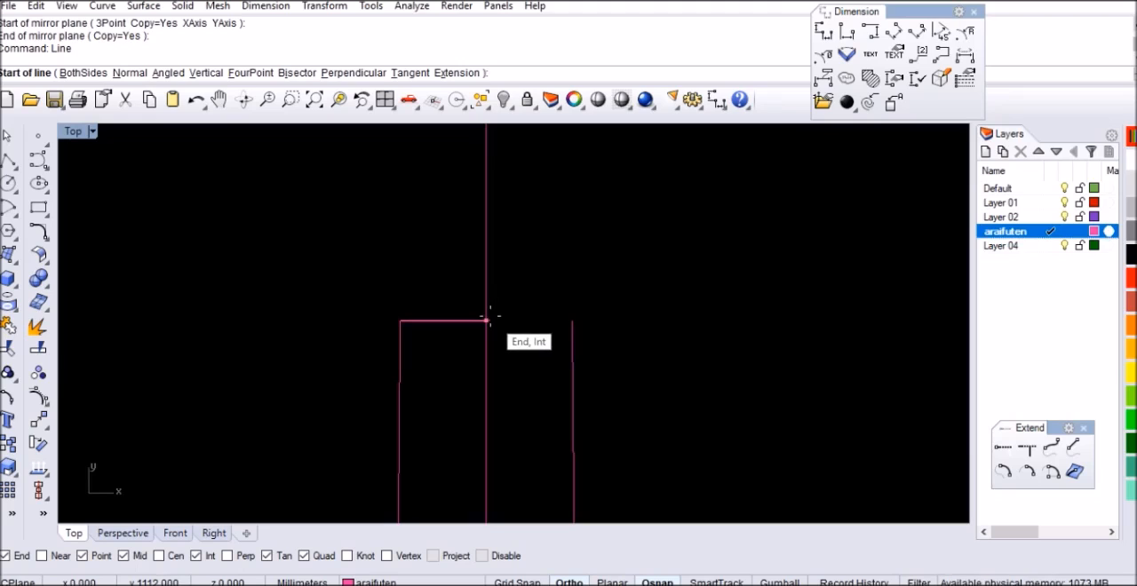
{"action": "left_click", "coordinate": [486, 319]}
{"action": "type", "text": "43"}
{"action": "key", "text": "Return"}
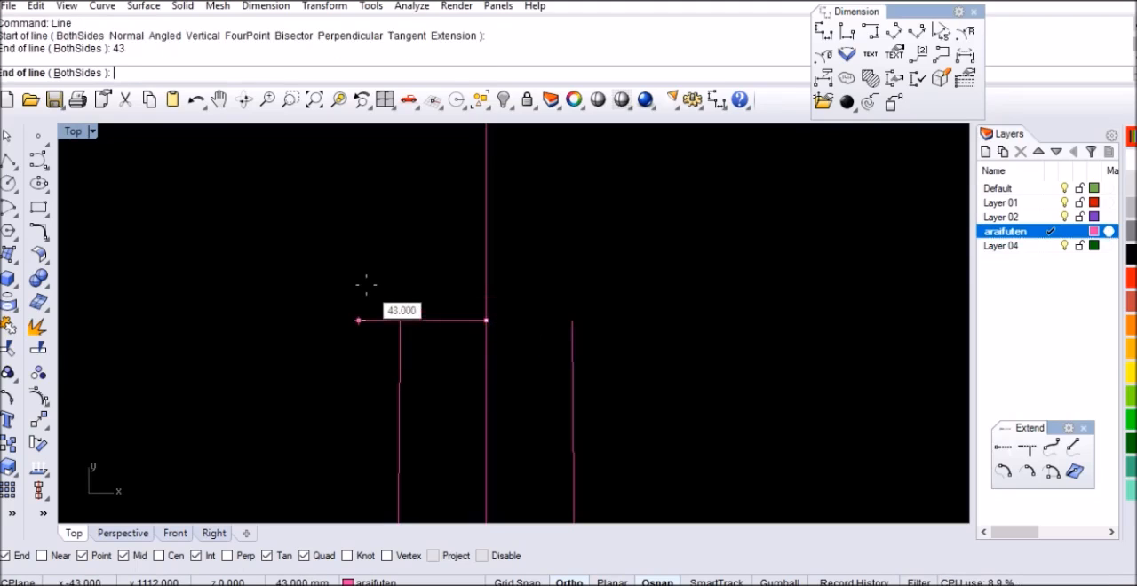
{"action": "left_click", "coordinate": [359, 284]}
Move the 43 mm line 16 mm straight up from the neck's upper end
{"action": "type", "text": "m"}
{"action": "key", "text": "Return"}
{"action": "left_click", "coordinate": [715, 276]}
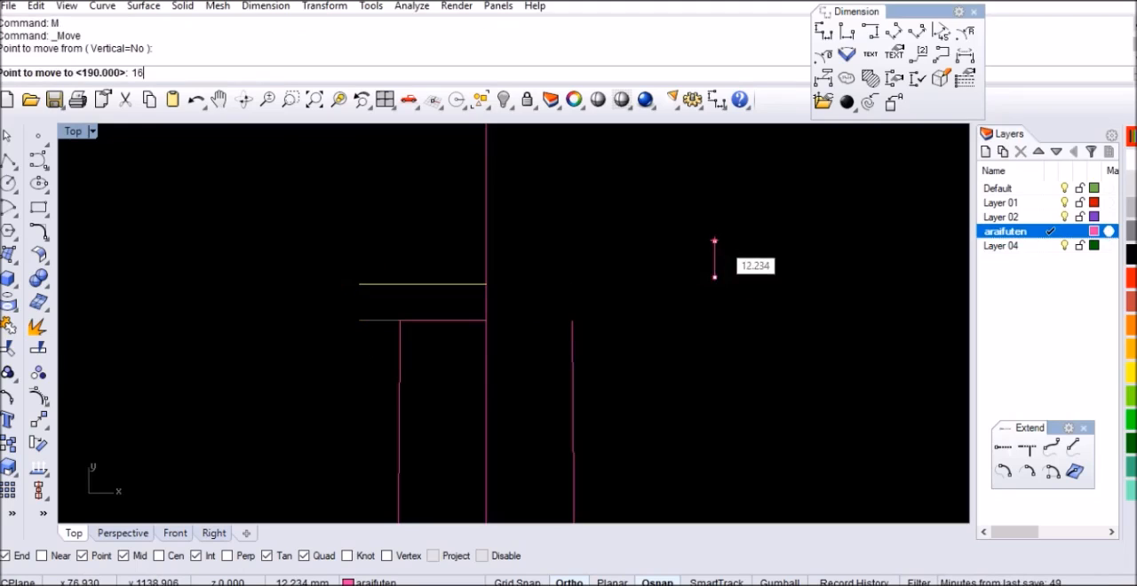
{"action": "type", "text": "16"}
{"action": "key", "text": "Return"}
{"action": "left_click", "coordinate": [717, 237]}
Draw a 142 mm vertical line upward from the left end of the 43 mm line as the headstock side
{"action": "scroll", "coordinate": [457, 318], "scroll_direction": "down", "scroll_amount": 12}
{"action": "right_click_drag", "start_coordinate": [480, 256], "coordinate": [504, 330]}
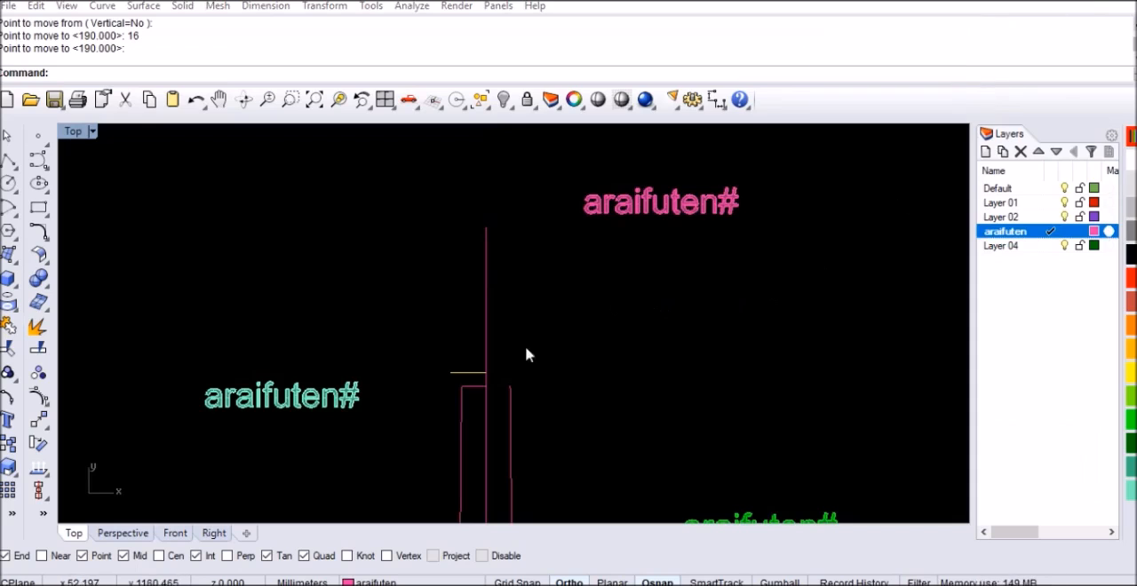
{"action": "left_click", "coordinate": [655, 312]}
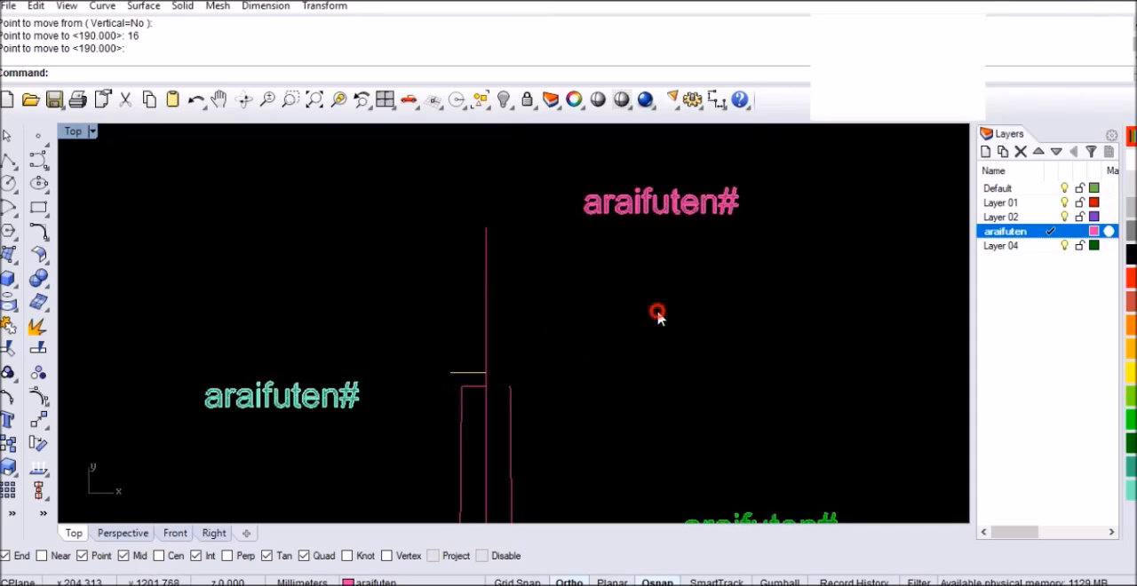
{"action": "key", "text": "Return"}
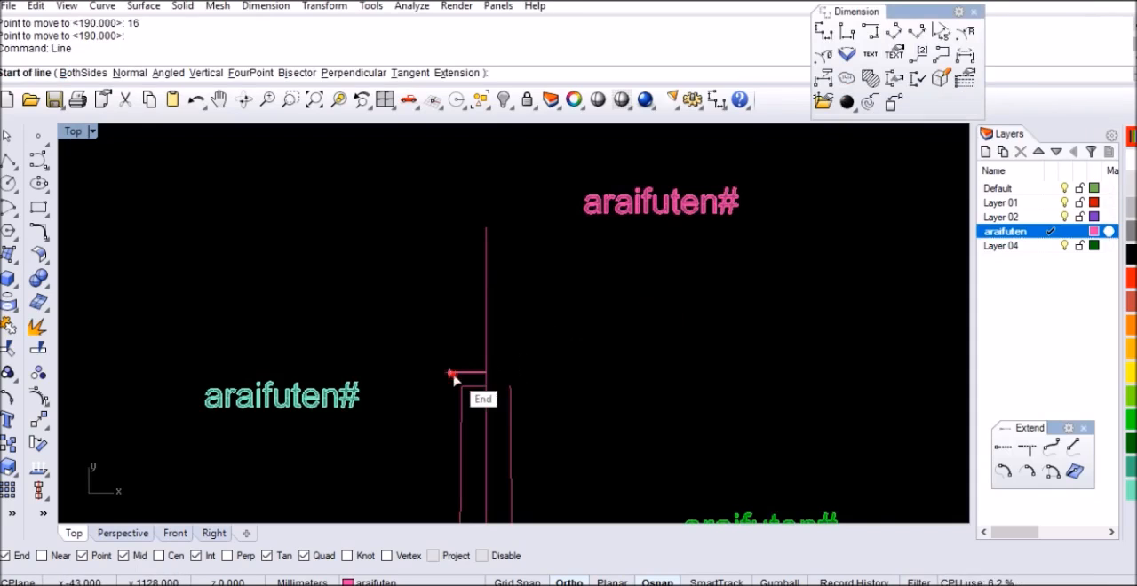
{"action": "left_click", "coordinate": [450, 373]}
{"action": "key", "text": "Return"}
Draw a horizontal line with the BothSides option, centred on the centreline's upper end
{"action": "key", "text": "Return"}
{"action": "scroll", "coordinate": [497, 226], "scroll_direction": "up", "scroll_amount": 4}
{"action": "key", "text": "Return"}
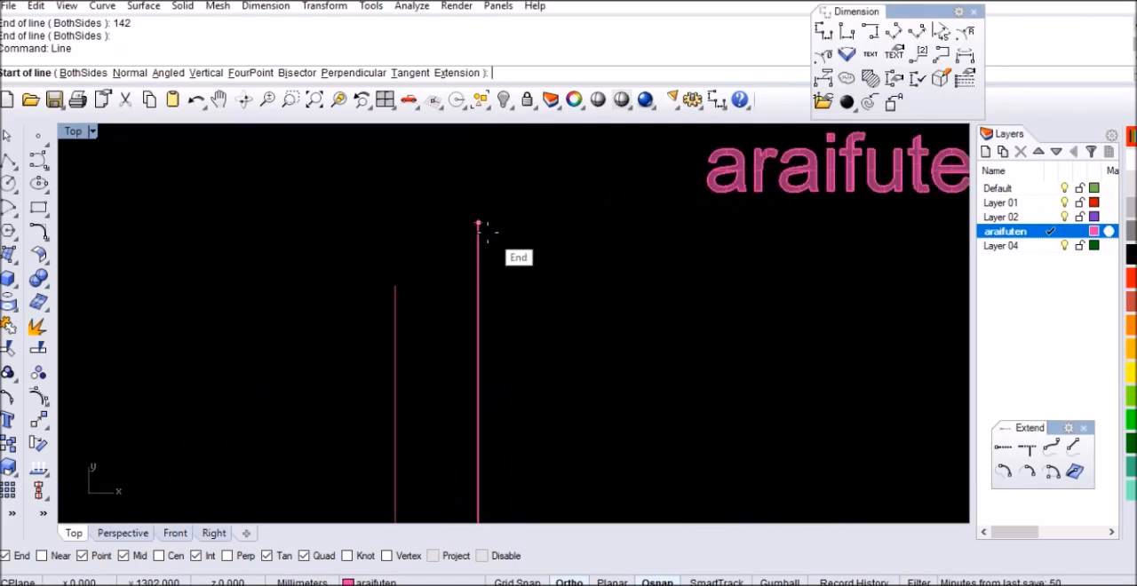
{"action": "left_click", "coordinate": [478, 224]}
{"action": "type", "text": "b"}
Move the horizontal line at the centreline's upper end 11 mm straight down
{"action": "key", "text": "Return"}
{"action": "left_click", "coordinate": [556, 177]}
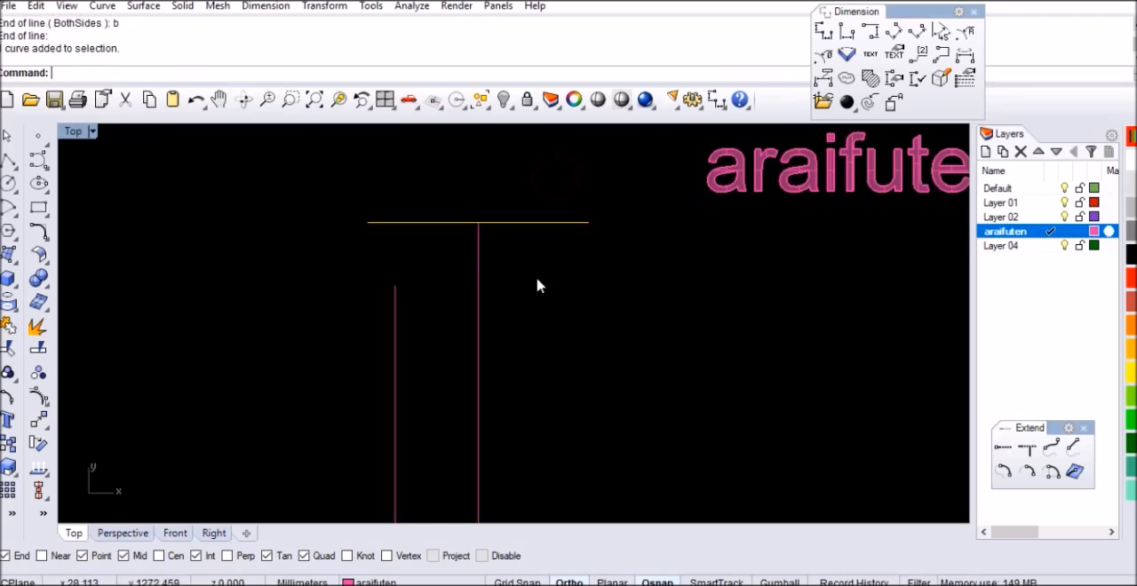
{"action": "type", "text": "m"}
{"action": "key", "text": "Return"}
{"action": "left_click", "coordinate": [579, 261]}
{"action": "type", "text": "11"}
{"action": "key", "text": "Return"}
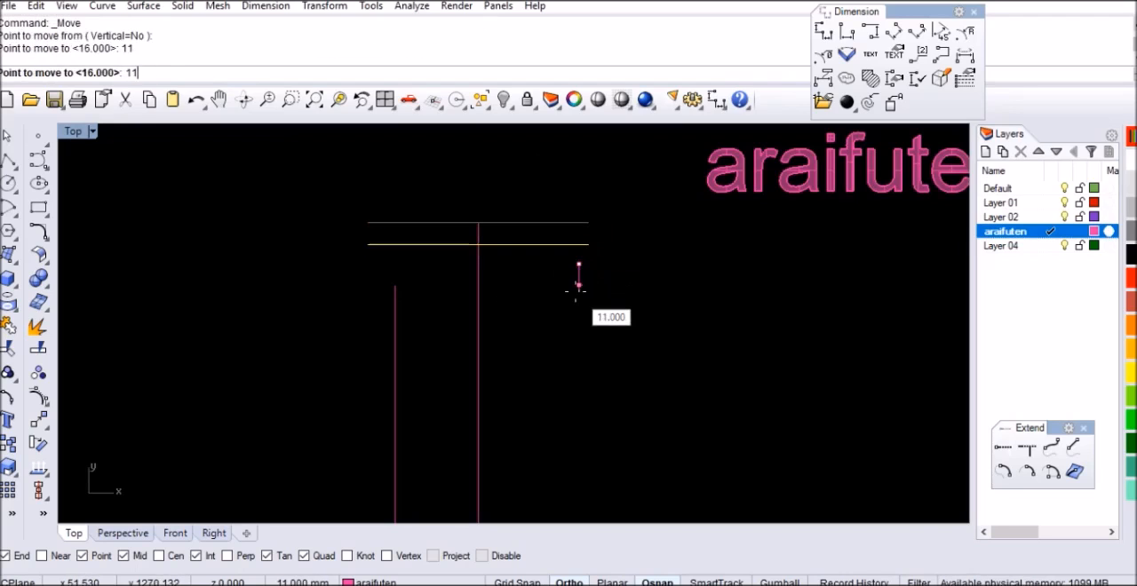
{"action": "left_click", "coordinate": [574, 292]}
{"action": "scroll", "coordinate": [596, 245], "scroll_direction": "down", "scroll_amount": 3}
{"action": "scroll", "coordinate": [501, 250], "scroll_direction": "up", "scroll_amount": 3}
{"action": "key", "text": "Escape"}
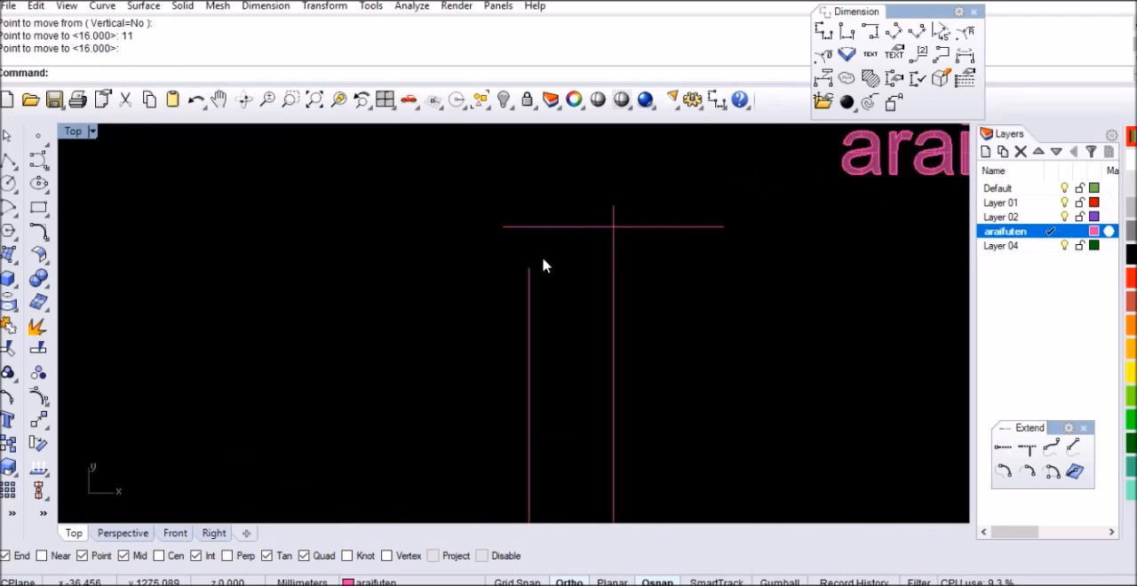
Draw a short vertical line downward from the upper end of the 142 mm line, overlapping it
{"action": "type", "text": "li"}
{"action": "key", "text": "Return"}
{"action": "scroll", "coordinate": [536, 264], "scroll_direction": "up", "scroll_amount": 2}
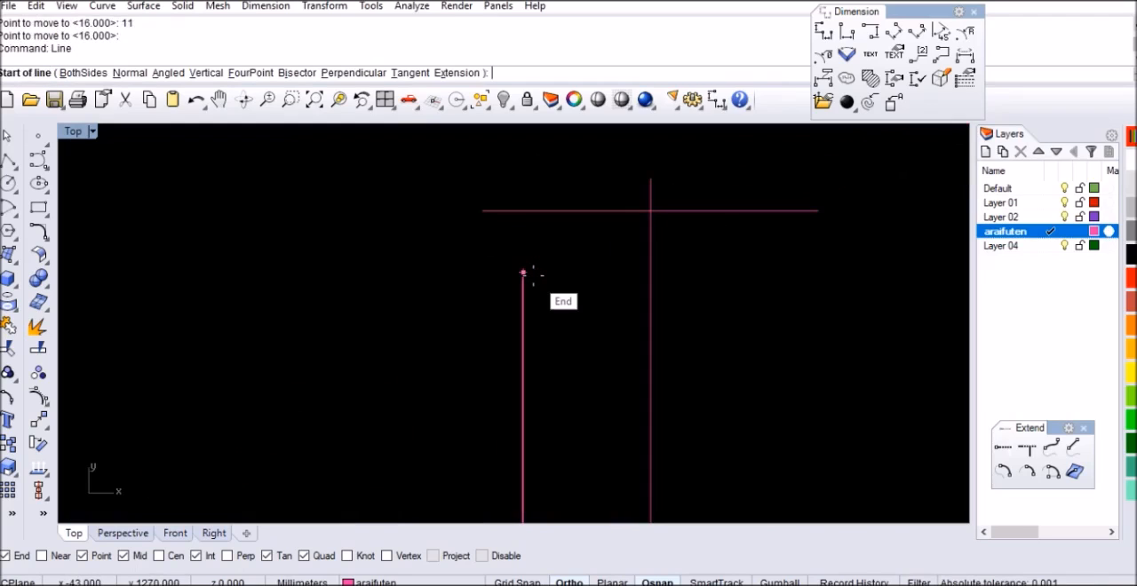
{"action": "left_click", "coordinate": [524, 273]}
{"action": "left_click", "coordinate": [554, 365]}
{"action": "left_click", "coordinate": [524, 329]}
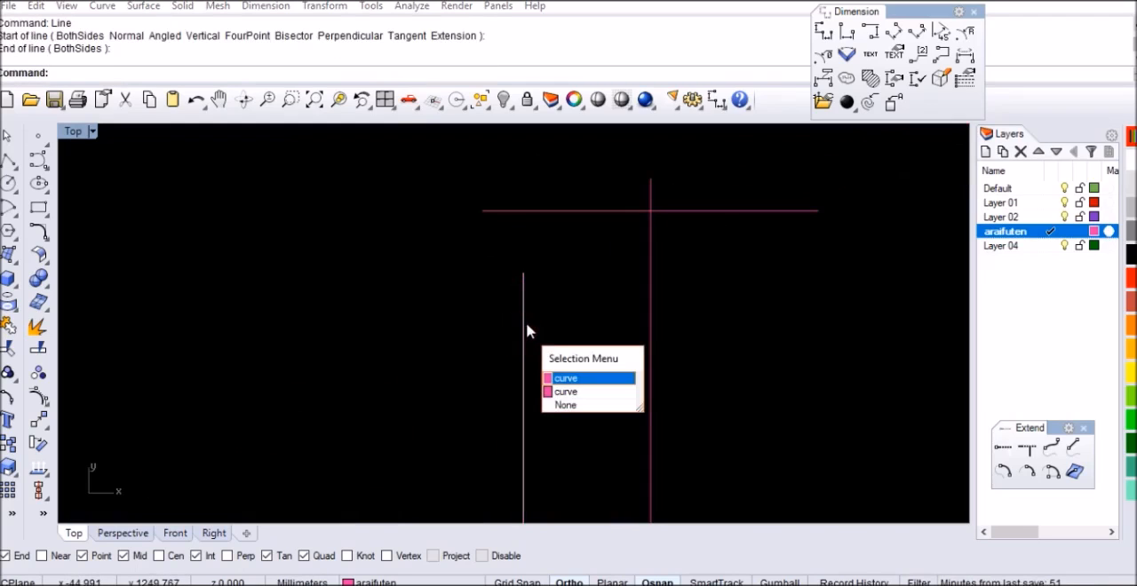
{"action": "left_click", "coordinate": [569, 393]}
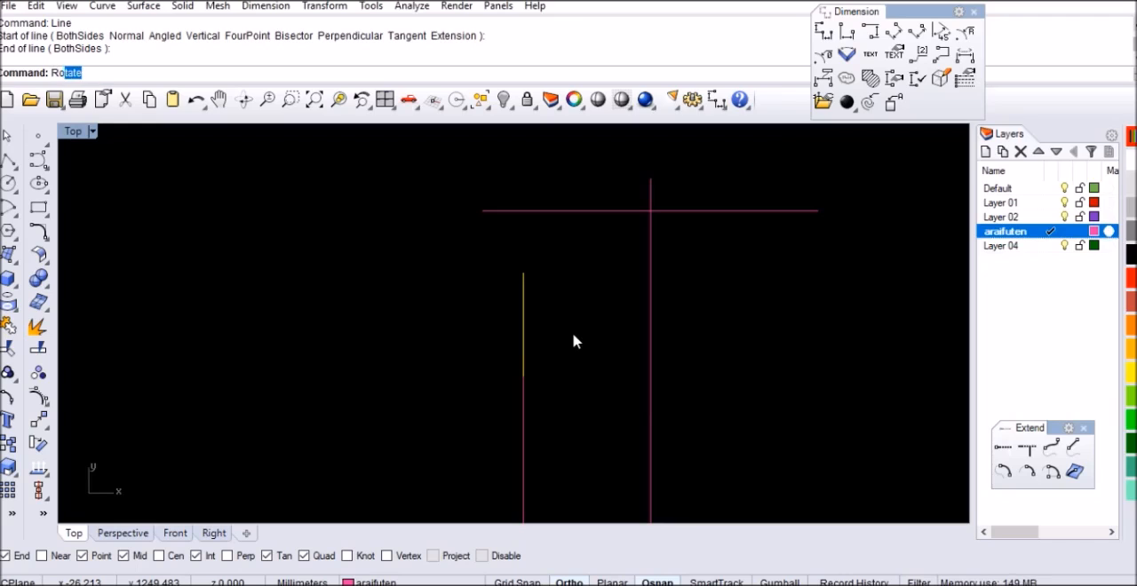
{"action": "key", "text": "Return"}
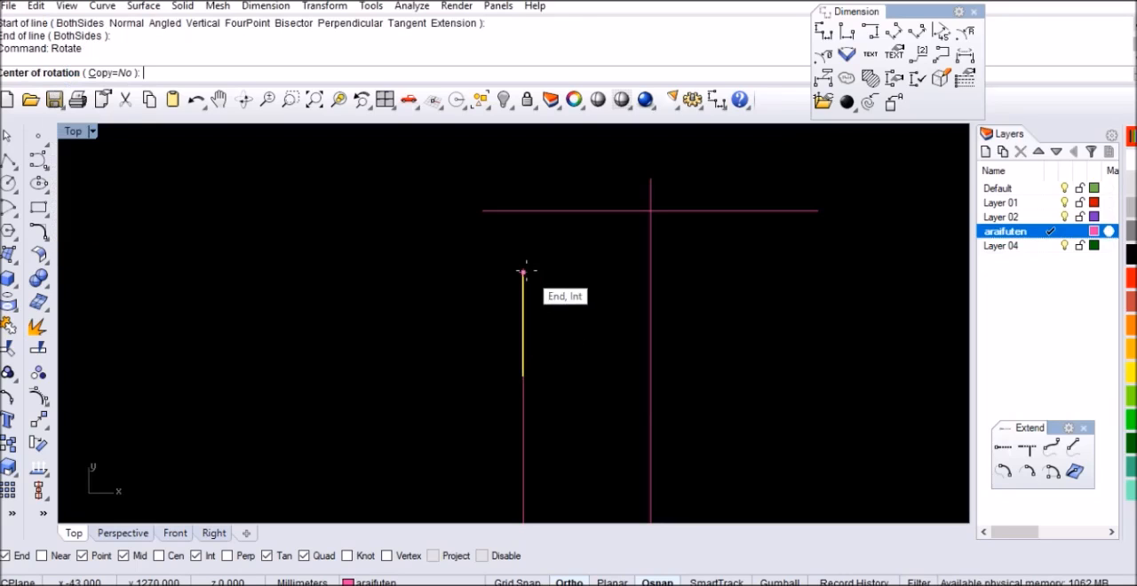
{"action": "left_click", "coordinate": [523, 273]}
{"action": "key", "text": "Escape"}
Rotate the short overlapping line by 156 degrees about the upper end of the 142 mm line
{"action": "scroll", "coordinate": [531, 320], "scroll_direction": "down", "scroll_amount": 3}
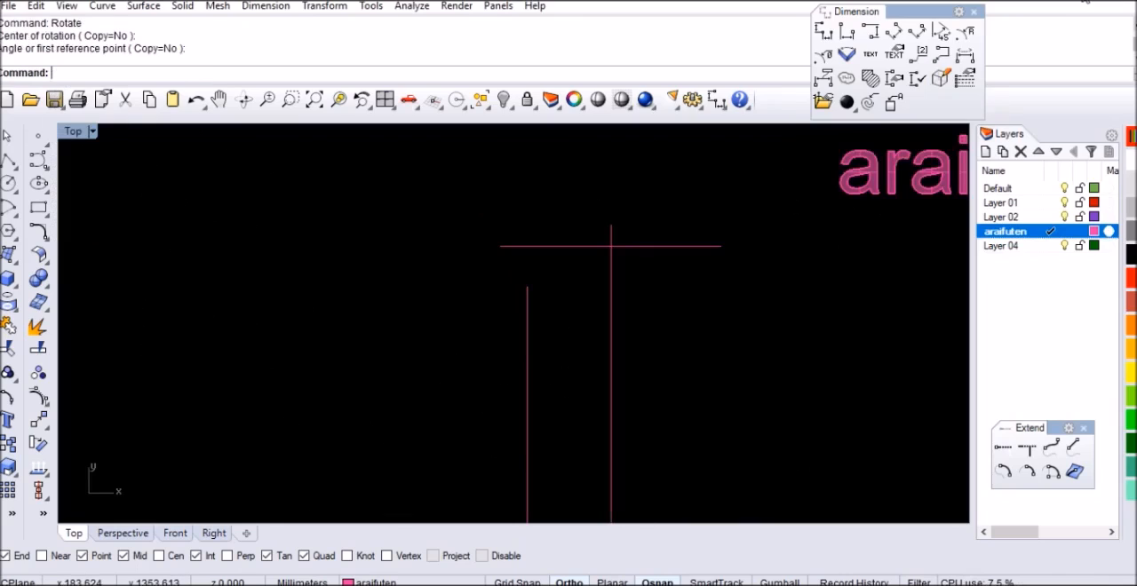
{"action": "left_click", "coordinate": [528, 313]}
{"action": "left_click", "coordinate": [569, 365]}
{"action": "type", "text": "Ro"}
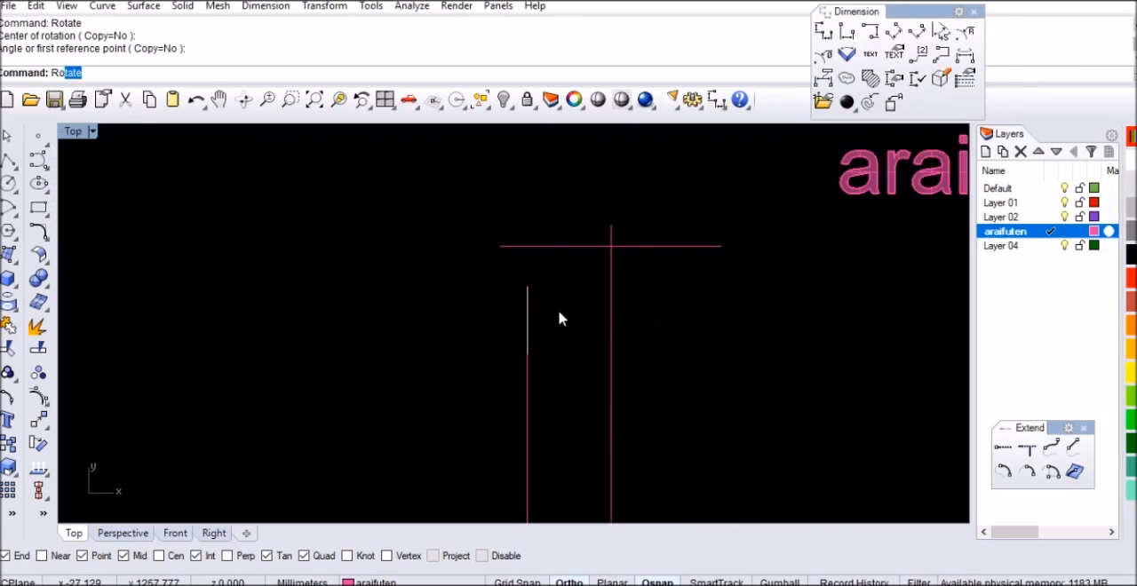
{"action": "type", "text": "r"}
{"action": "key", "text": "BackSpace"}
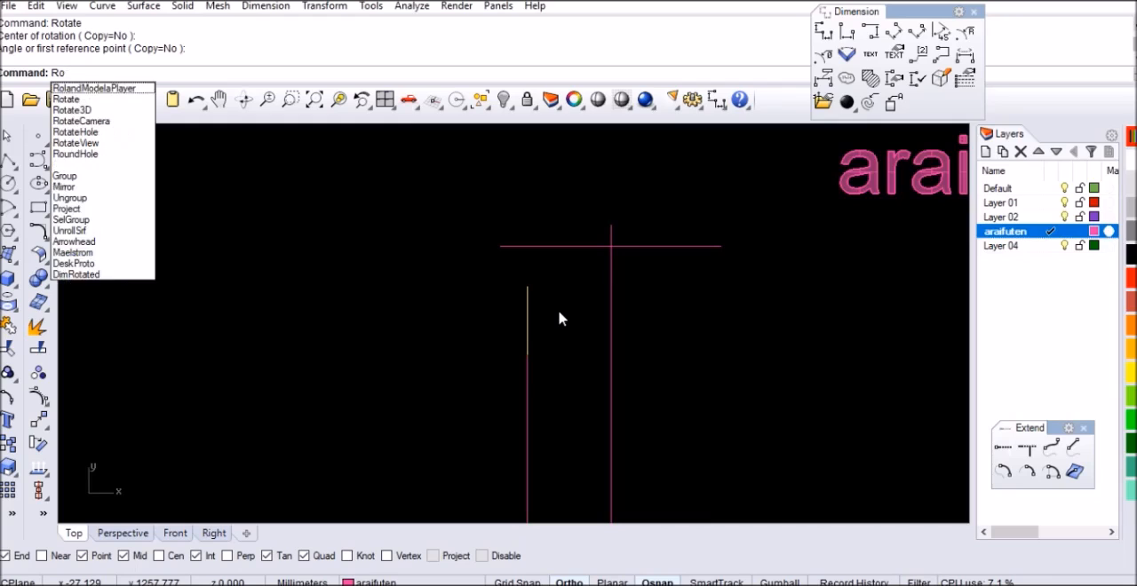
{"action": "type", "text": "t"}
{"action": "key", "text": "Return"}
{"action": "left_click", "coordinate": [527, 286]}
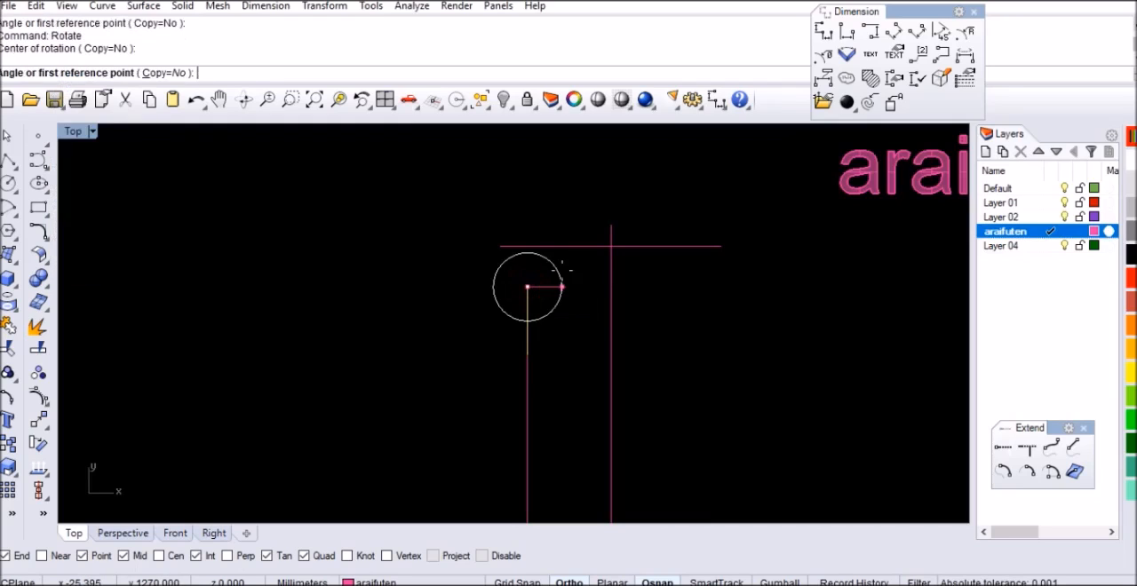
{"action": "left_click", "coordinate": [561, 271]}
{"action": "type", "text": "156"}
{"action": "key", "text": "Return"}
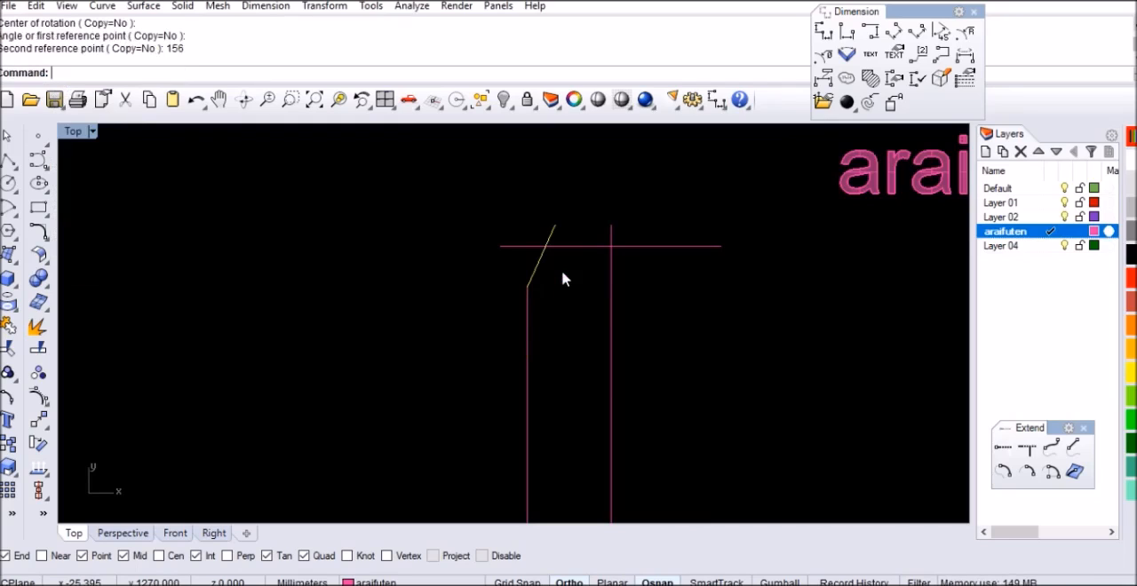
Mirror the short slanted line across a vertical axis through its lower end and delete the original
{"action": "type", "text": "Mirror"}
{"action": "key", "text": "Return"}
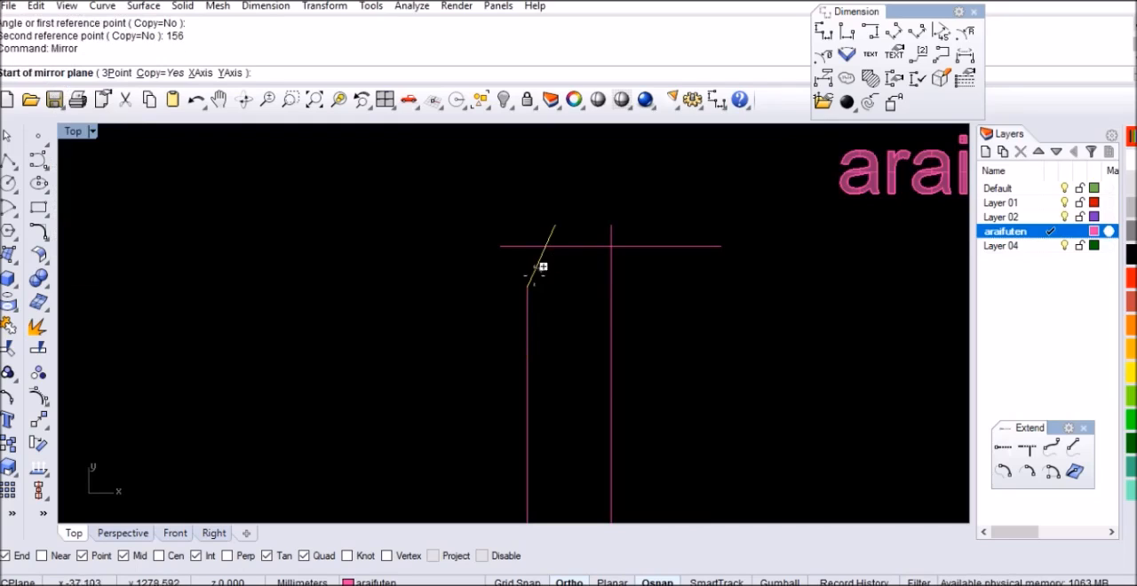
{"action": "left_click", "coordinate": [529, 284]}
{"action": "left_click", "coordinate": [524, 181]}
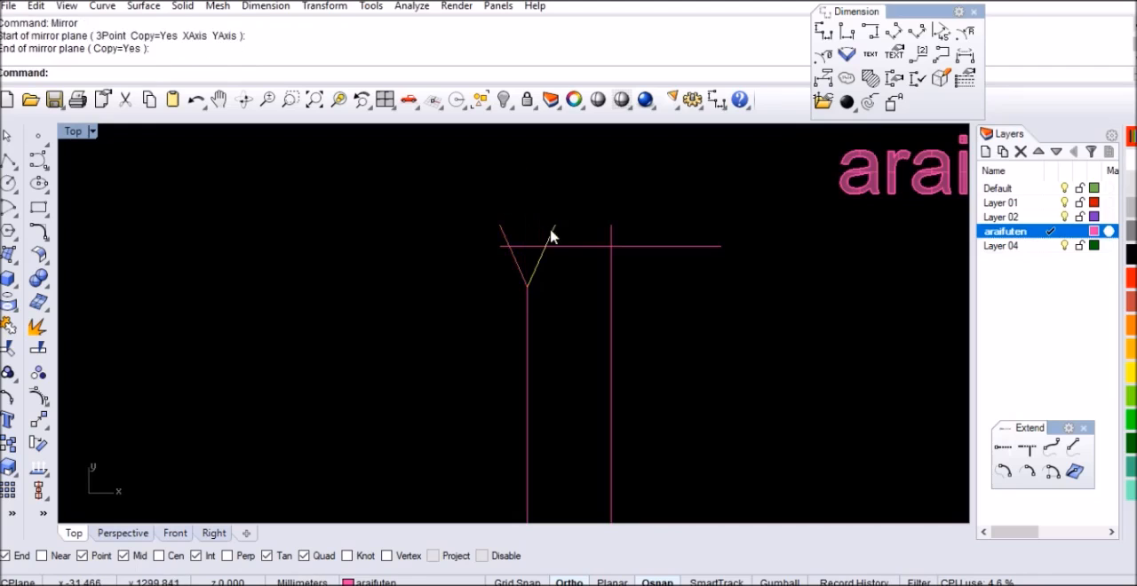
{"action": "key", "text": "Delete"}
{"action": "scroll", "coordinate": [498, 267], "scroll_direction": "up", "scroll_amount": 2}
{"action": "scroll", "coordinate": [424, 283], "scroll_direction": "down", "scroll_amount": 3}
{"action": "scroll", "coordinate": [427, 282], "scroll_direction": "down", "scroll_amount": 2}
{"action": "scroll", "coordinate": [501, 329], "scroll_direction": "down", "scroll_amount": 4}
{"action": "scroll", "coordinate": [476, 397], "scroll_direction": "up", "scroll_amount": 8}
{"action": "type", "text": "Line"}
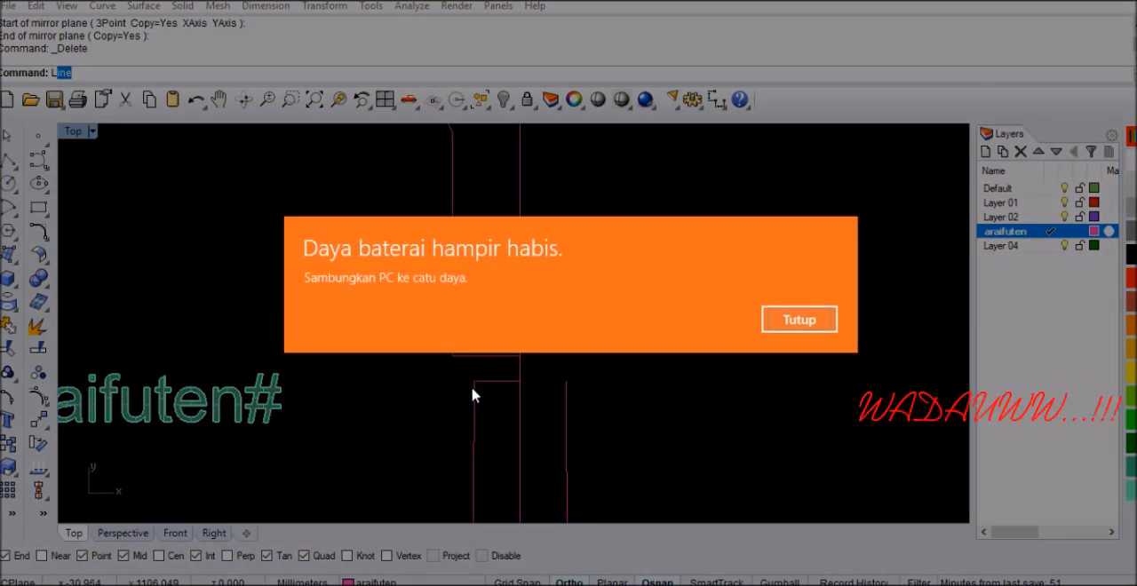
{"action": "left_click", "coordinate": [810, 321]}
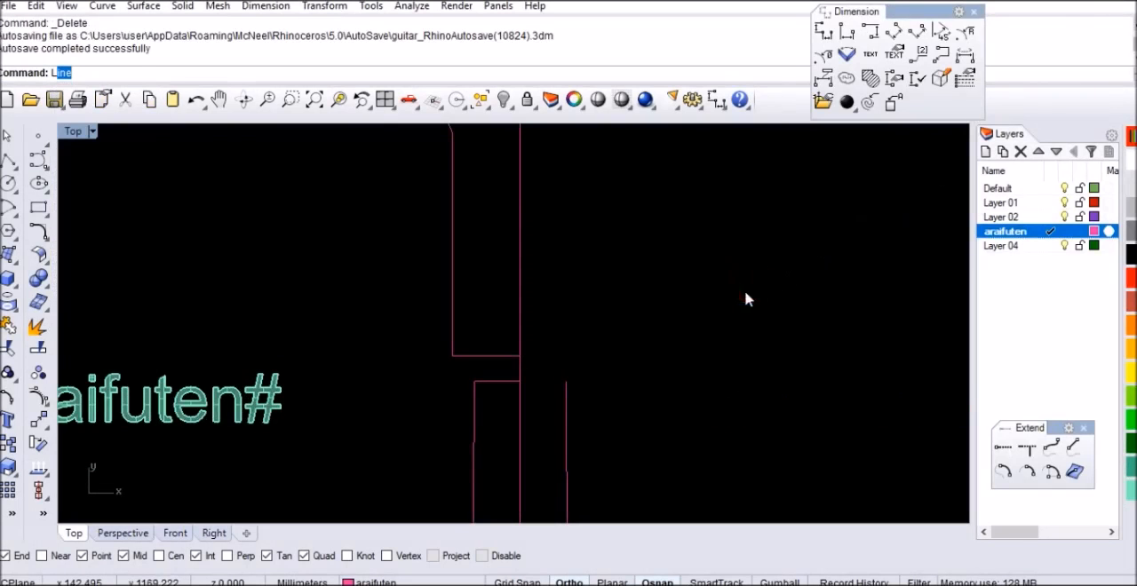
{"action": "scroll", "coordinate": [681, 350], "scroll_direction": "down", "scroll_amount": 5}
{"action": "scroll", "coordinate": [600, 352], "scroll_direction": "up", "scroll_amount": 5}
{"action": "type", "text": "lin"}
{"action": "key", "text": "Return"}
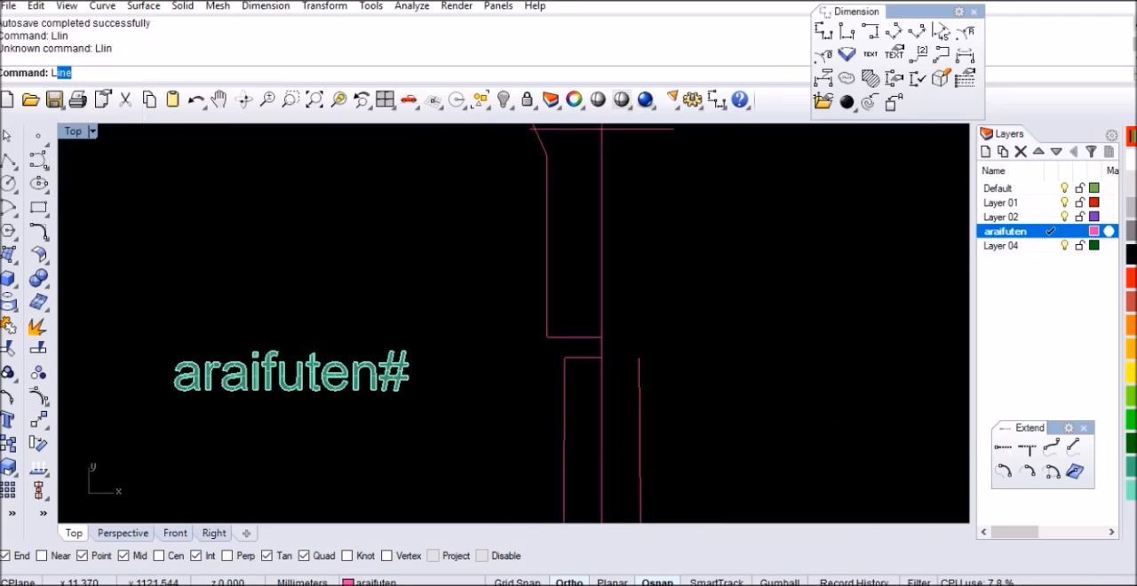
Draw a slanted line joining the neck edge's upper corner to the lower outer corner of the headstock
{"action": "type", "text": "L"}
{"action": "key", "text": "Return"}
{"action": "left_click", "coordinate": [563, 357]}
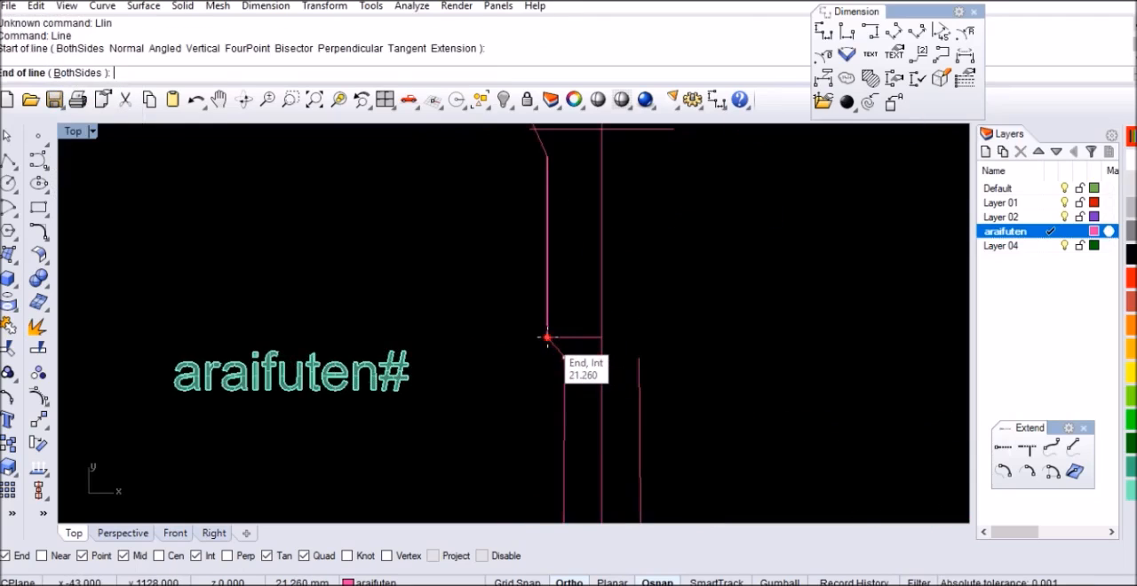
{"action": "left_click", "coordinate": [547, 338]}
{"action": "scroll", "coordinate": [524, 367], "scroll_direction": "down", "scroll_amount": 8}
{"action": "scroll", "coordinate": [558, 352], "scroll_direction": "up", "scroll_amount": 4}
{"action": "scroll", "coordinate": [532, 253], "scroll_direction": "up", "scroll_amount": 4}
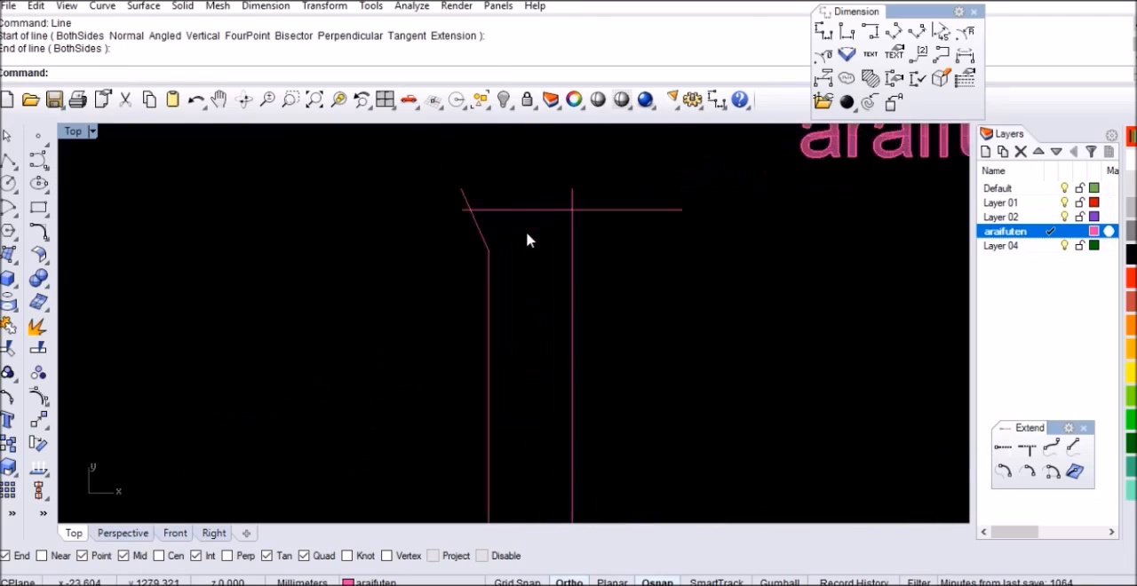
{"action": "scroll", "coordinate": [470, 254], "scroll_direction": "down", "scroll_amount": 8}
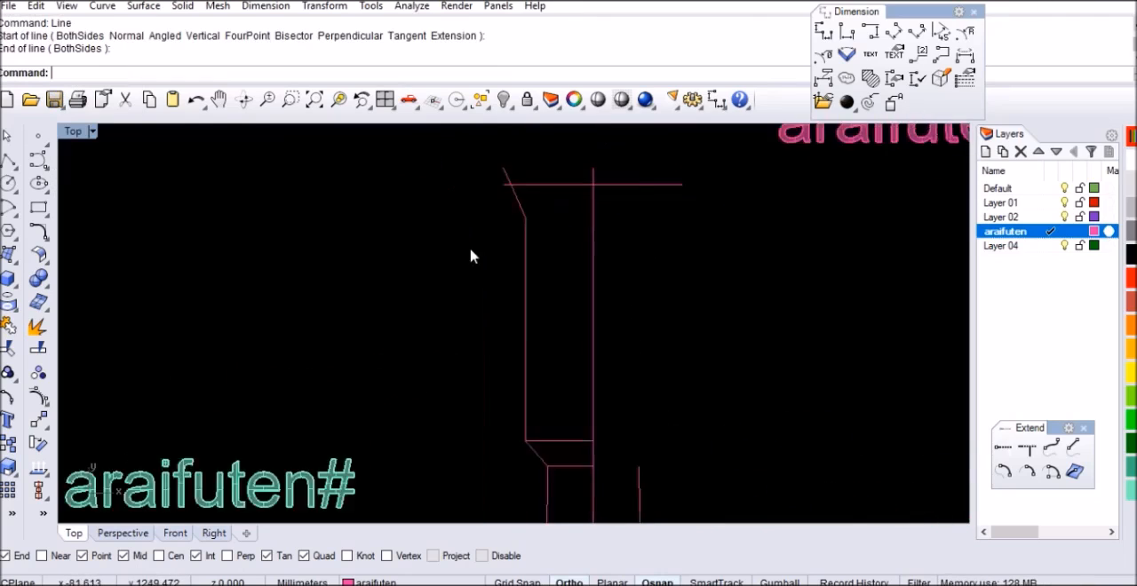
Draw a 55 mm horizontal line in the empty space beside the headstock
{"action": "left_click", "coordinate": [786, 274]}
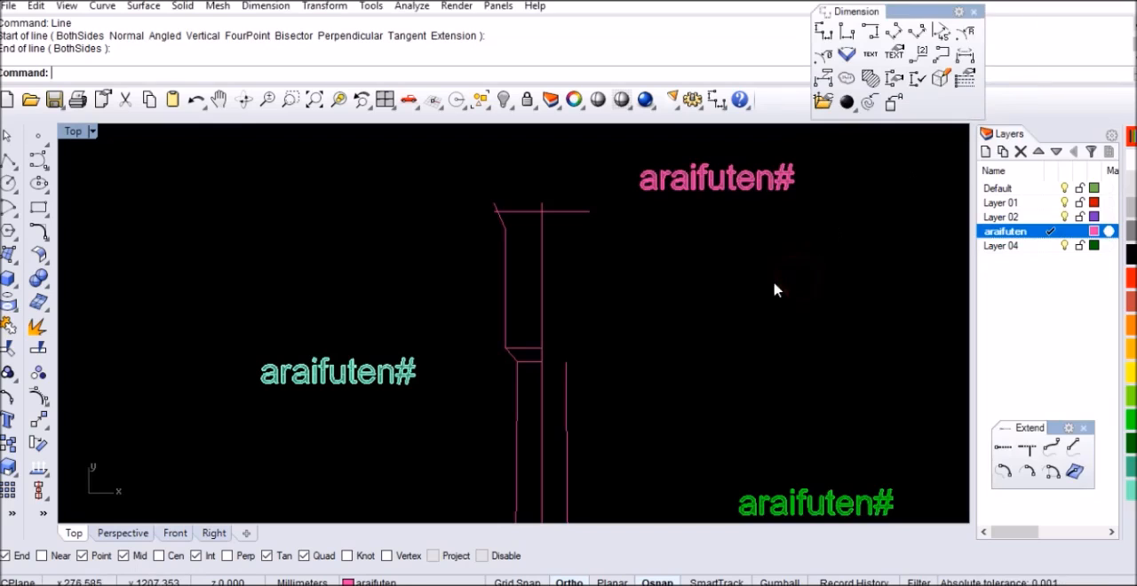
{"action": "key", "text": "Return"}
{"action": "scroll", "coordinate": [610, 247], "scroll_direction": "up", "scroll_amount": 5}
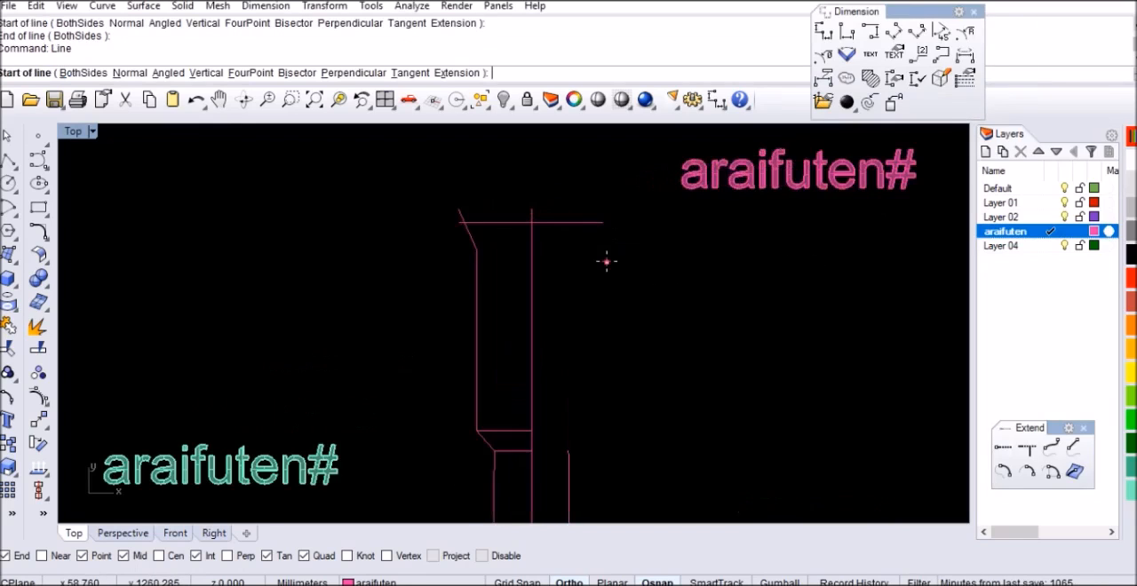
{"action": "left_click", "coordinate": [606, 262]}
{"action": "key", "text": "Return"}
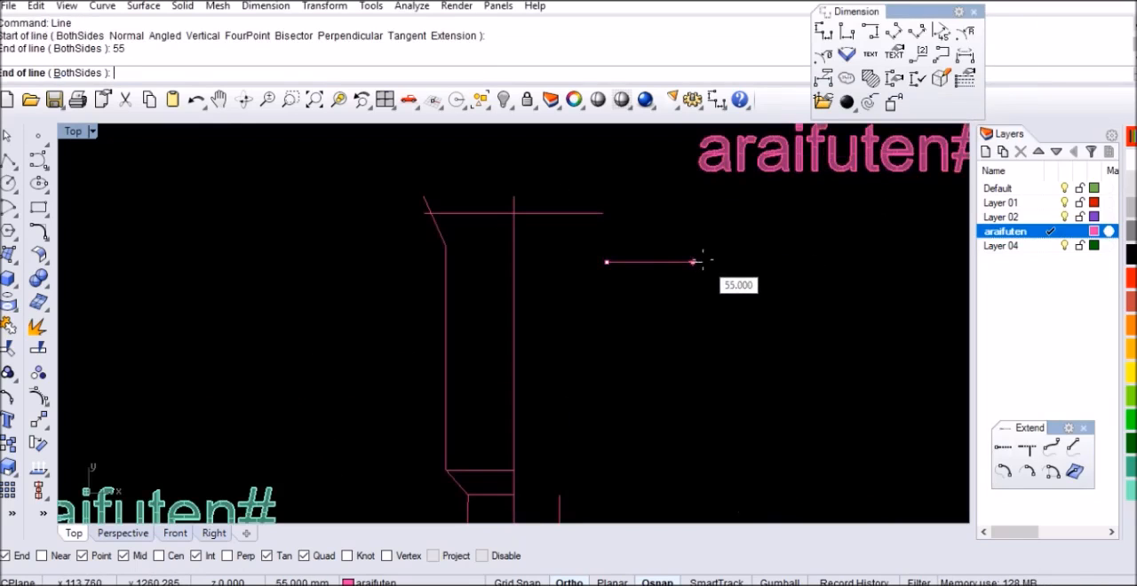
{"action": "left_click", "coordinate": [689, 262]}
Move the 55 mm line by its midpoint to the headstock's top line at the centreline, and delete the longer horizontal line
{"action": "type", "text": "m"}
{"action": "key", "text": "Return"}
{"action": "left_click", "coordinate": [651, 262]}
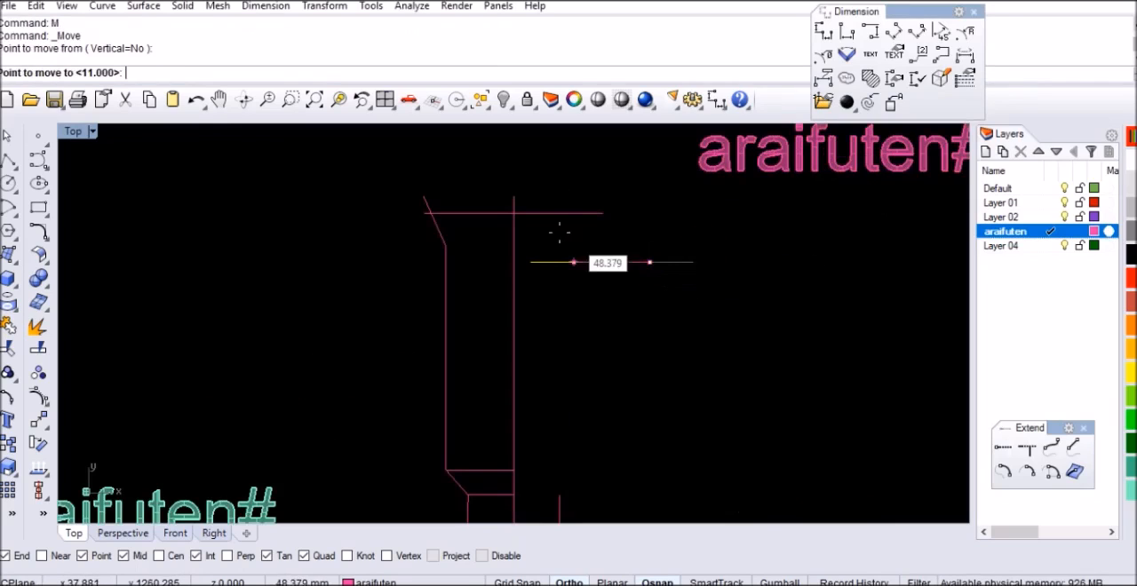
{"action": "left_click", "coordinate": [514, 214]}
{"action": "key", "text": "Delete"}
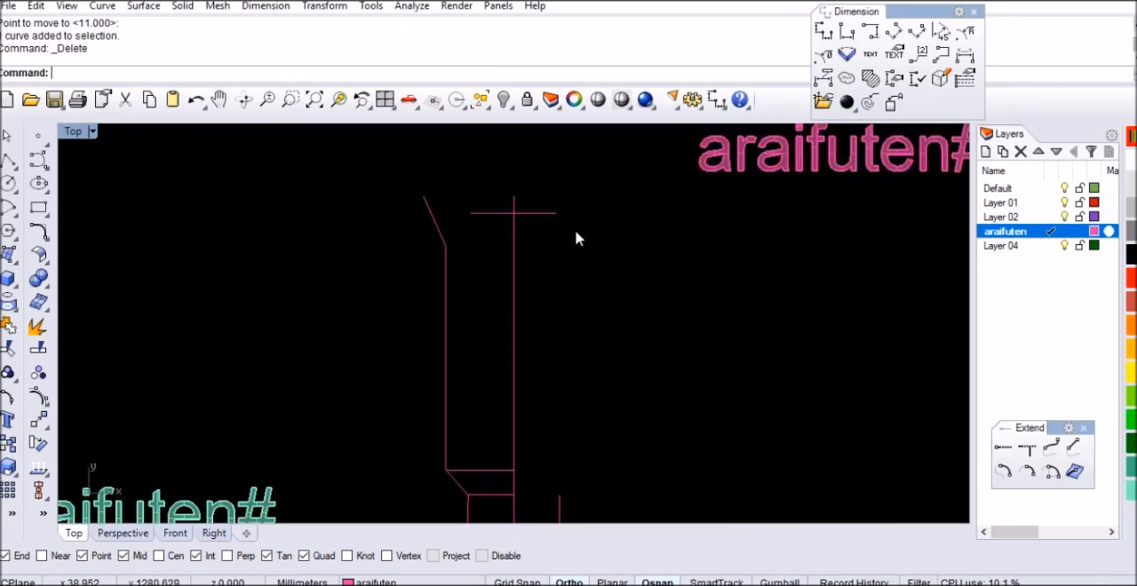
Draw an arc between the ends of the 55 mm line, passing through the centreline's upper end
{"action": "scroll", "coordinate": [451, 208], "scroll_direction": "up", "scroll_amount": 3}
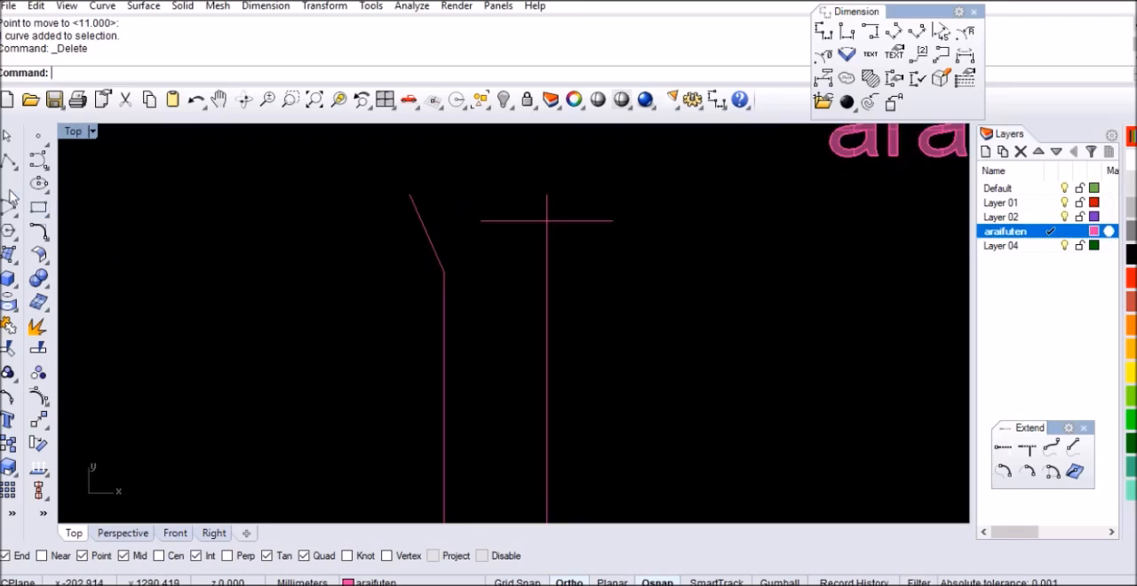
{"action": "left_click", "coordinate": [12, 213]}
{"action": "left_click", "coordinate": [45, 213]}
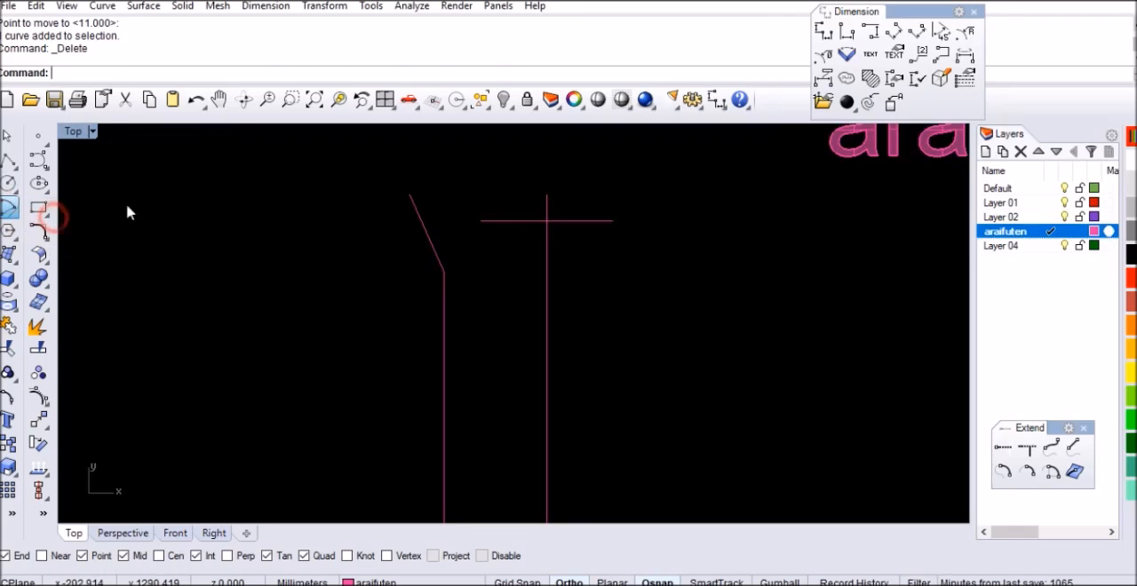
{"action": "left_click", "coordinate": [484, 220]}
{"action": "left_click", "coordinate": [613, 220]}
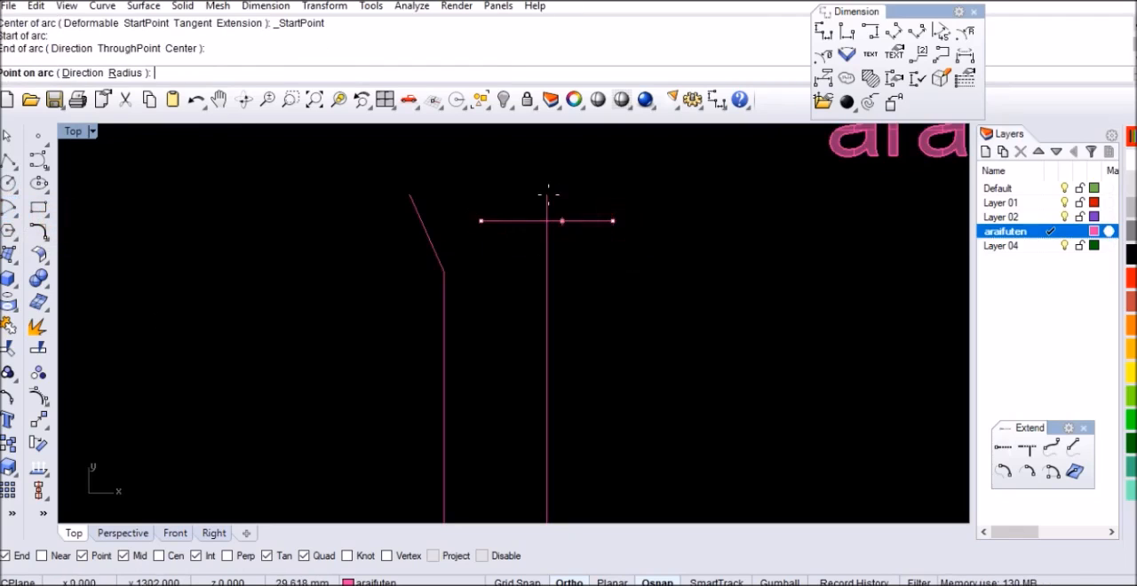
{"action": "left_click", "coordinate": [546, 195]}
{"action": "scroll", "coordinate": [458, 245], "scroll_direction": "down", "scroll_amount": 2}
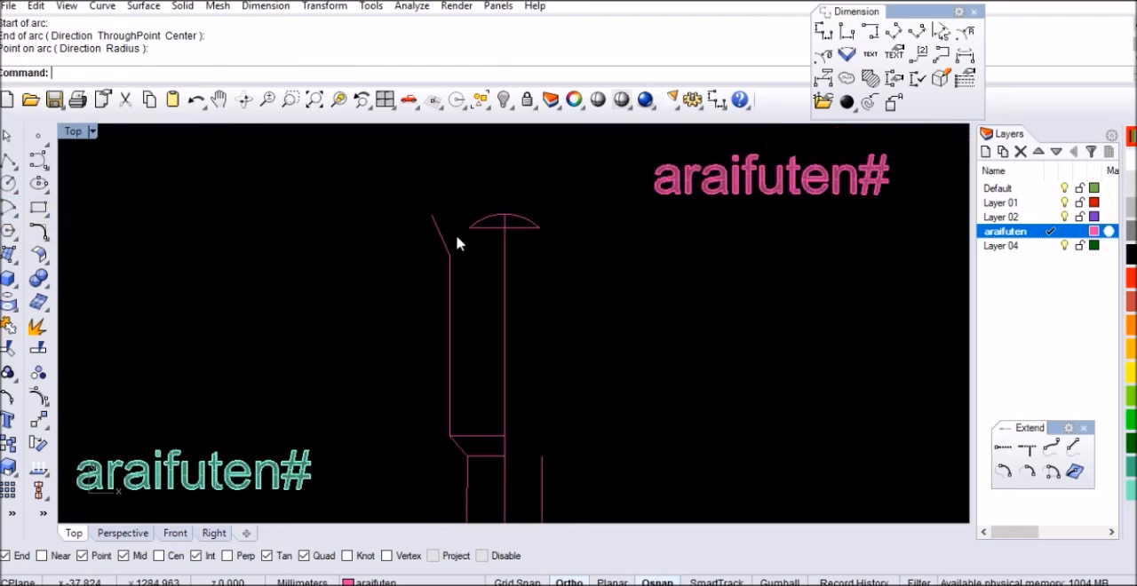
{"action": "scroll", "coordinate": [430, 228], "scroll_direction": "up", "scroll_amount": 2}
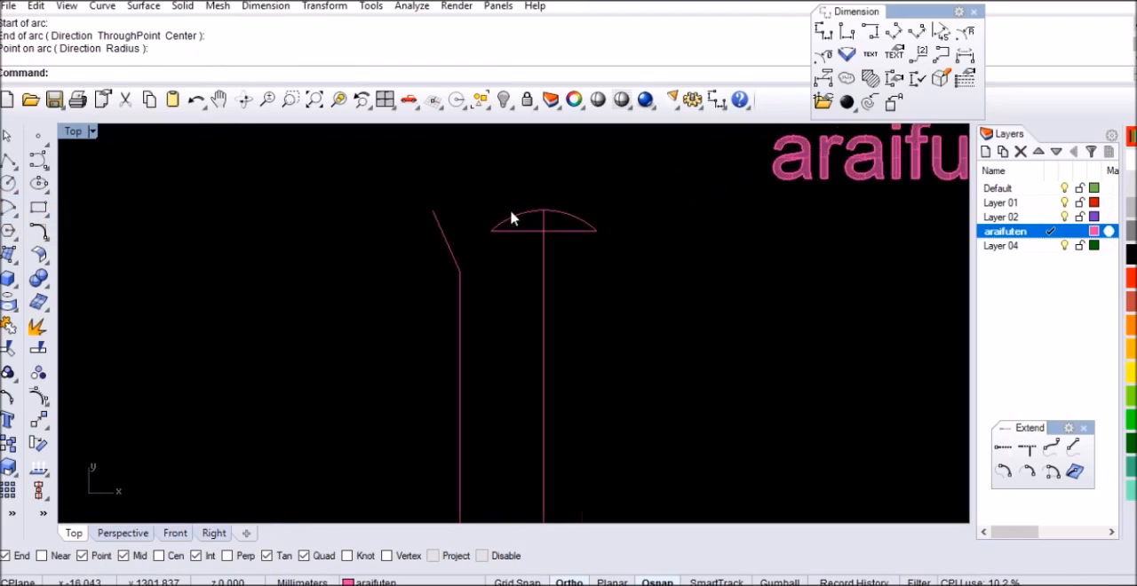
{"action": "scroll", "coordinate": [530, 221], "scroll_direction": "down", "scroll_amount": 2}
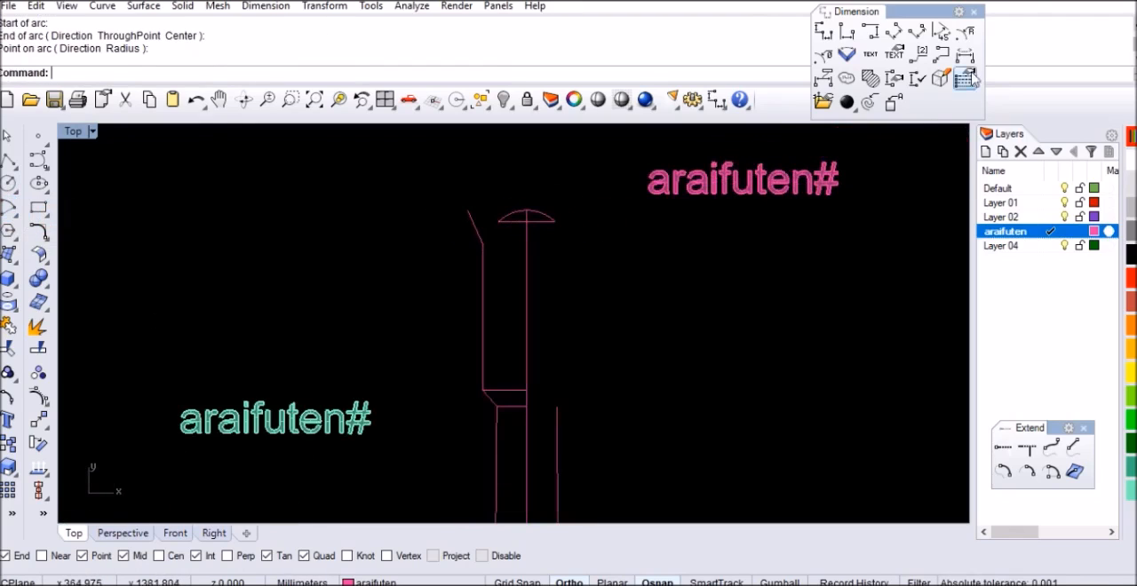
Draw a horizontal line from the arc's left end to the slanted headstock edge
{"action": "left_click", "coordinate": [644, 248]}
{"action": "scroll", "coordinate": [513, 223], "scroll_direction": "up", "scroll_amount": 10}
{"action": "type", "text": "l"}
{"action": "key", "text": "Return"}
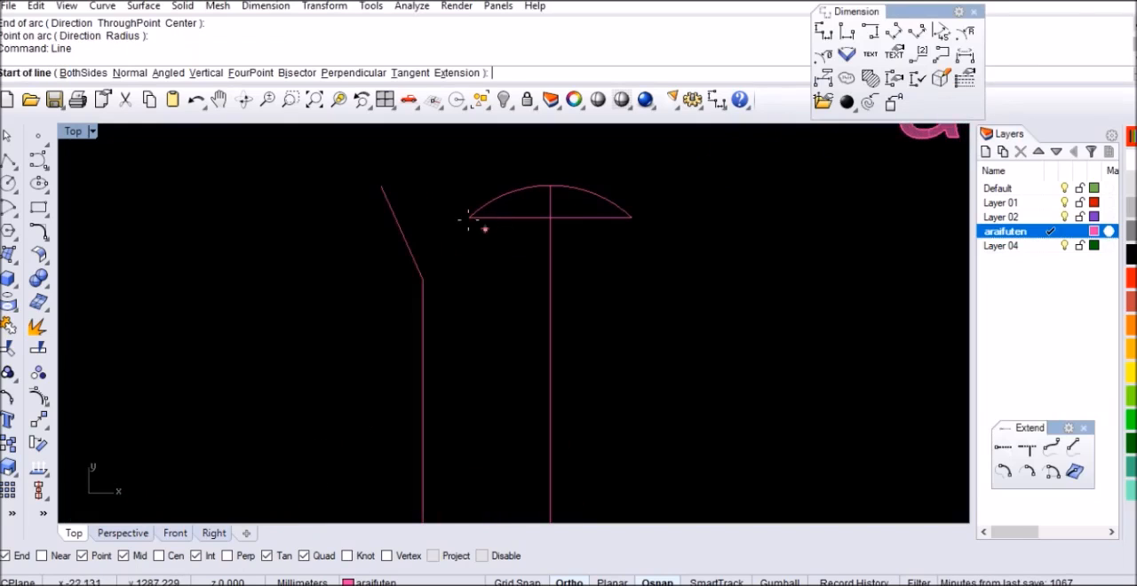
{"action": "left_click", "coordinate": [468, 218]}
{"action": "left_click", "coordinate": [395, 217]}
Trim the part of the slanted headstock edge that sticks out above the new horizontal line
{"action": "scroll", "coordinate": [412, 225], "scroll_direction": "up", "scroll_amount": 5}
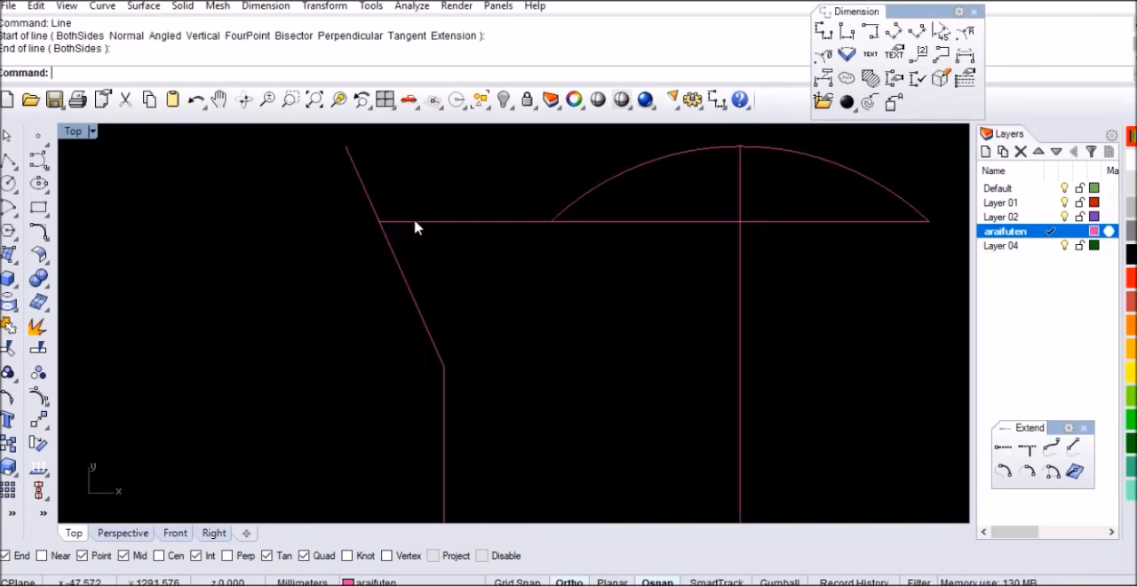
{"action": "left_click", "coordinate": [419, 222]}
{"action": "key", "text": "ctrl+t"}
{"action": "left_click", "coordinate": [368, 204]}
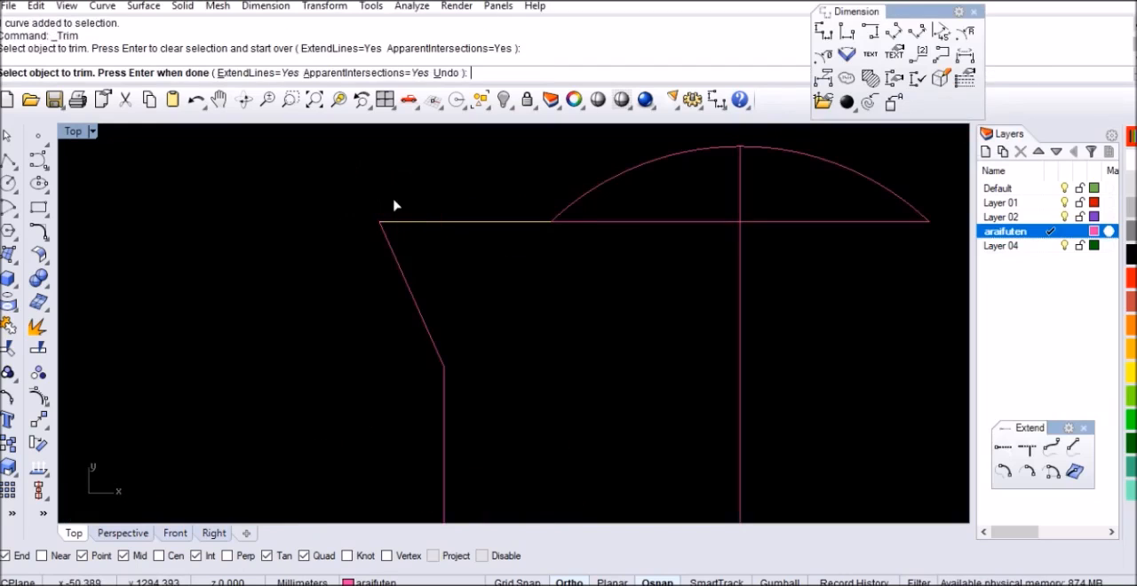
{"action": "key", "text": "Return"}
Fillet the corner between the headstock's top line and its slanted edge with a radius of 3 mm
{"action": "type", "text": "Fillet"}
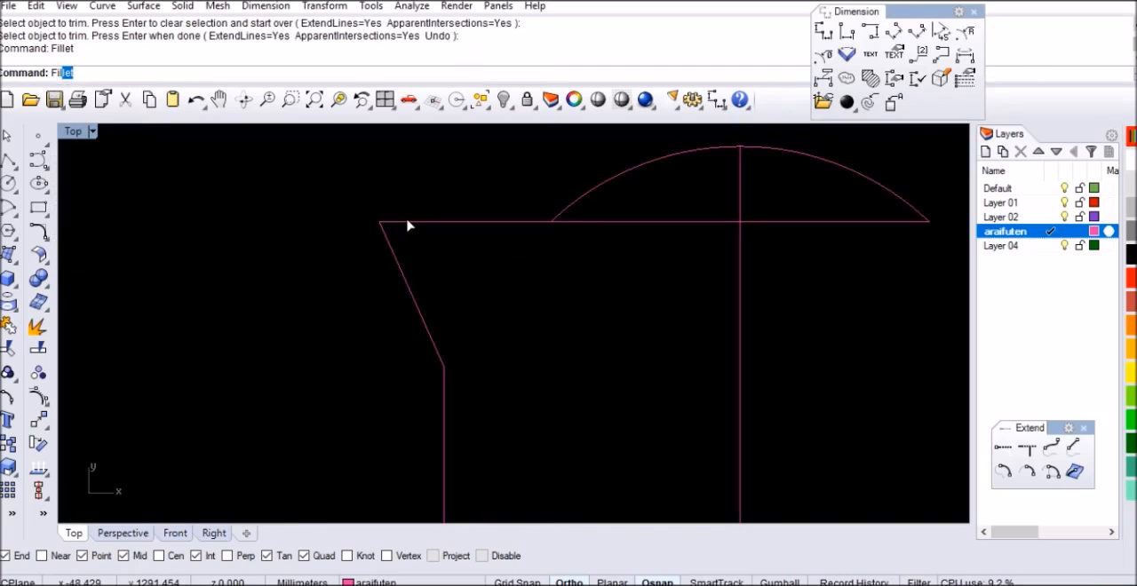
{"action": "key", "text": "Return"}
{"action": "type", "text": "3"}
{"action": "key", "text": "Return"}
{"action": "left_click", "coordinate": [410, 223]}
{"action": "left_click", "coordinate": [394, 251]}
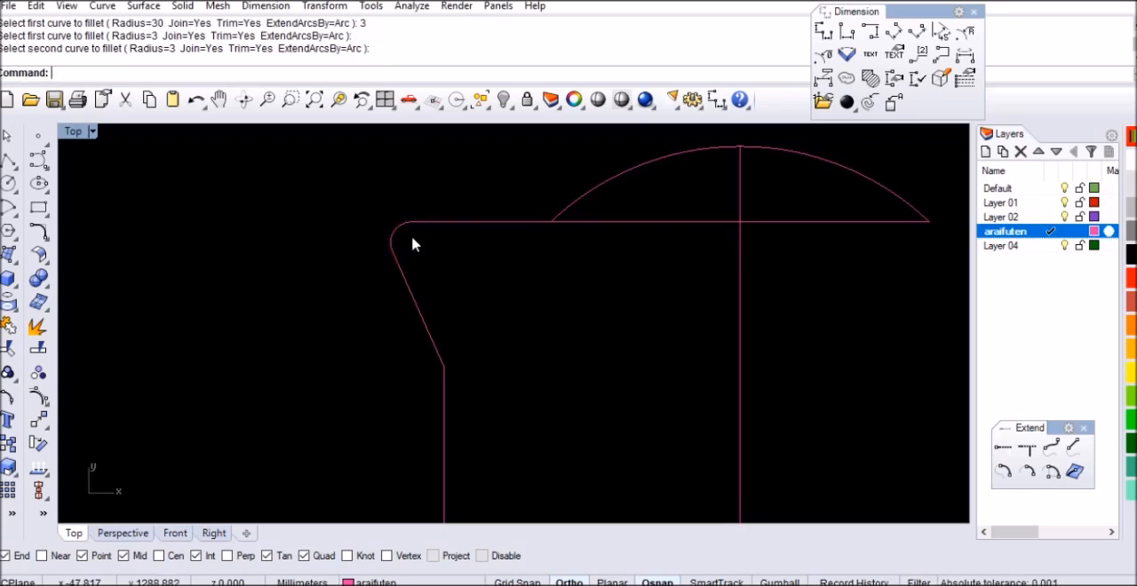
{"action": "left_click", "coordinate": [430, 219]}
{"action": "scroll", "coordinate": [403, 223], "scroll_direction": "down", "scroll_amount": 16}
{"action": "left_click", "coordinate": [441, 264]}
{"action": "scroll", "coordinate": [470, 233], "scroll_direction": "down", "scroll_amount": 2}
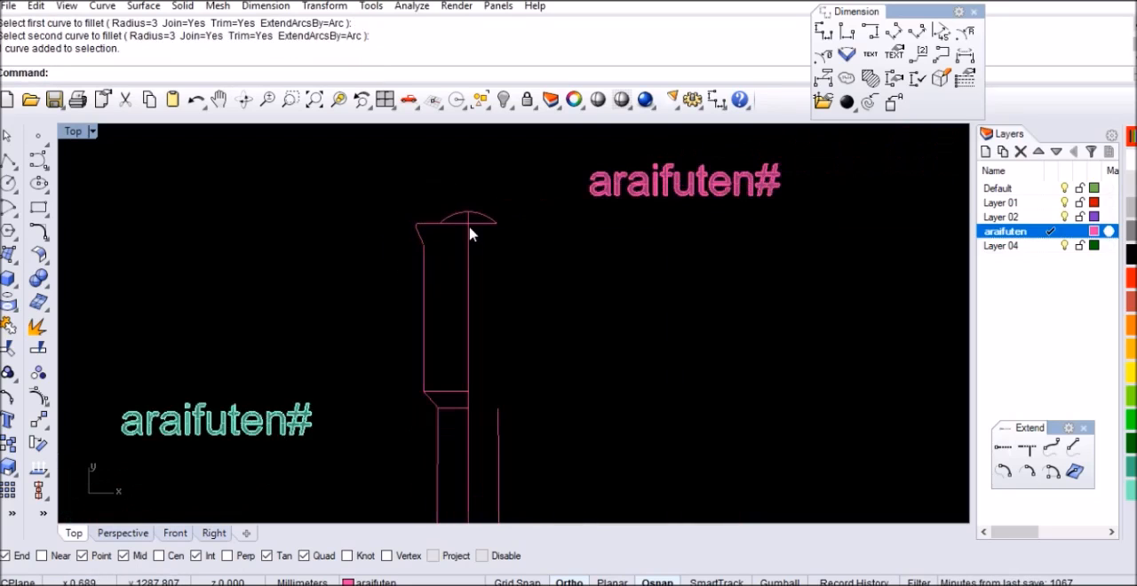
Draw a 95 mm vertical line straight down in the empty space beside the headstock
{"action": "scroll", "coordinate": [447, 300], "scroll_direction": "up", "scroll_amount": 4}
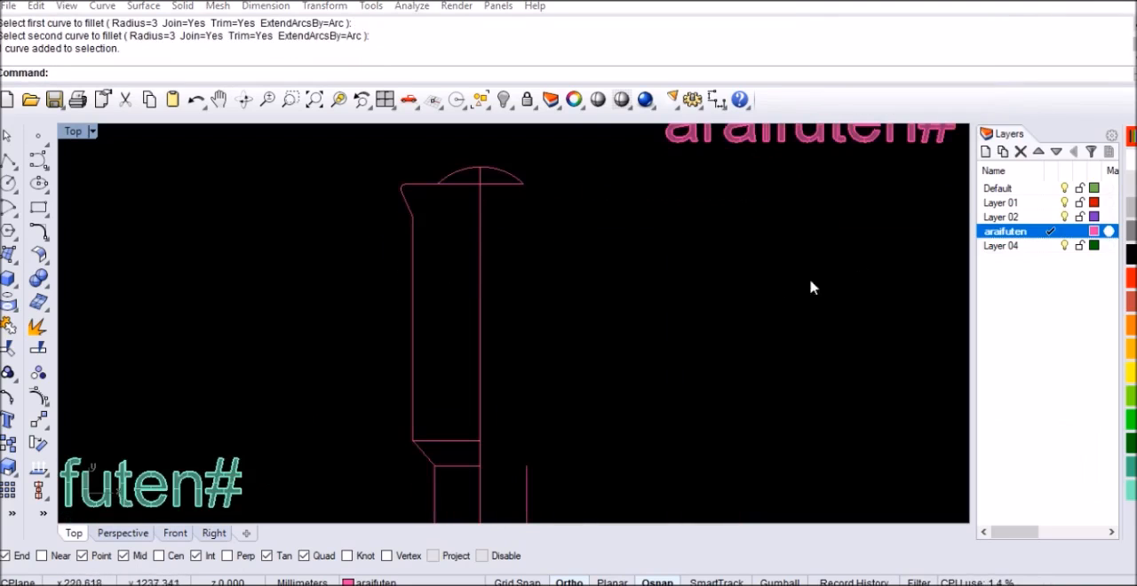
{"action": "key", "text": "Return"}
{"action": "left_click", "coordinate": [643, 267]}
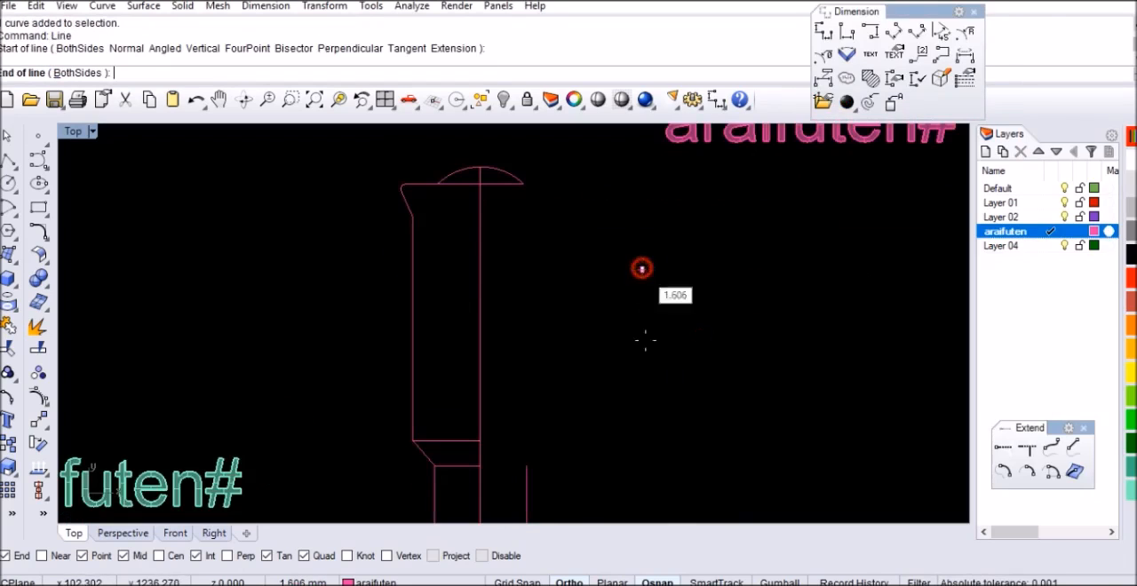
{"action": "type", "text": "95"}
{"action": "key", "text": "Return"}
{"action": "left_click", "coordinate": [646, 353]}
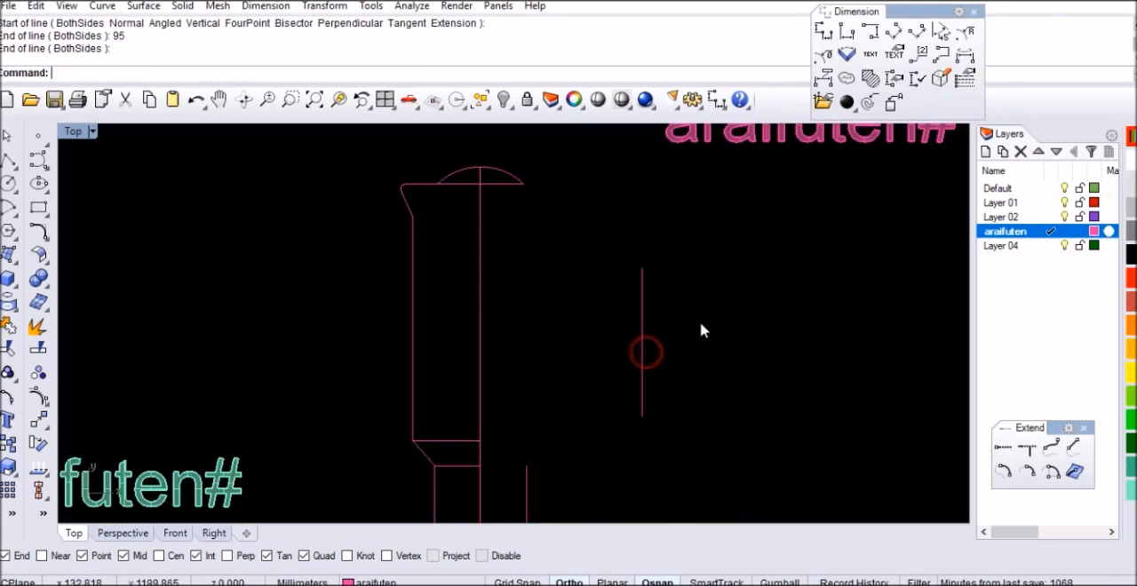
Draw a 15 mm diameter circle centred on each end of the 95 mm line
{"action": "type", "text": "C"}
{"action": "key", "text": "Return"}
{"action": "left_click", "coordinate": [642, 267]}
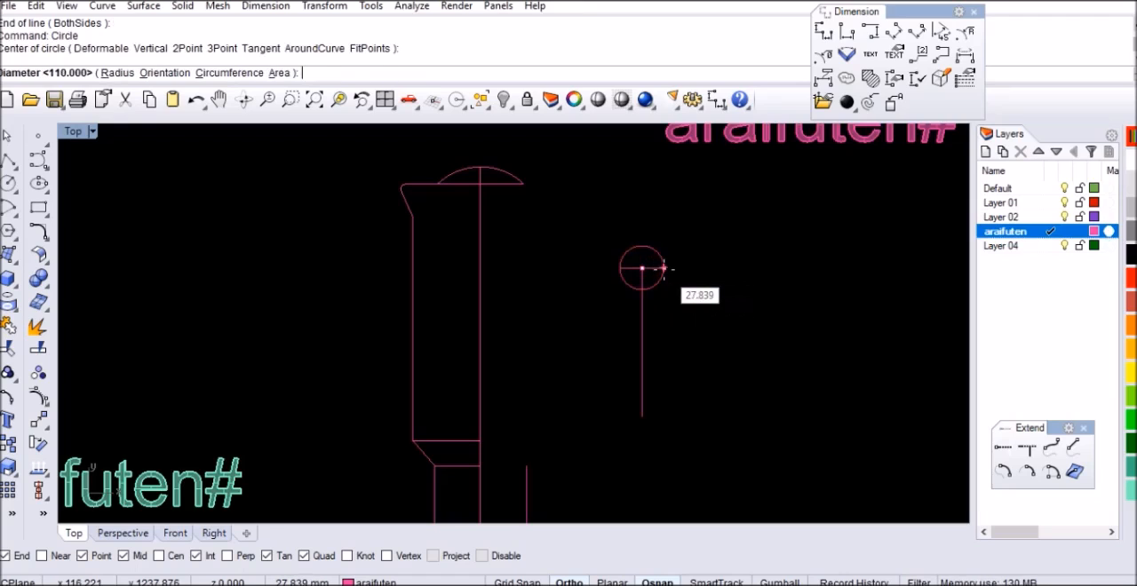
{"action": "type", "text": "15"}
{"action": "key", "text": "Return"}
{"action": "key", "text": "Return"}
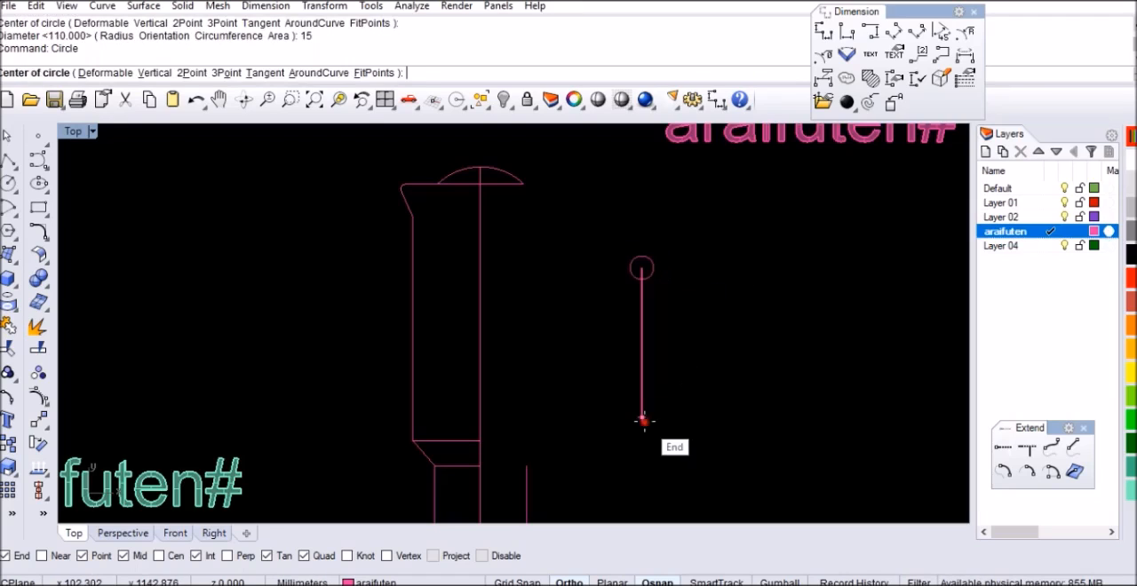
{"action": "left_click", "coordinate": [642, 417]}
Draw vertical lines on both sides connecting the side quadrant points of the two circles
{"action": "key", "text": "Return"}
{"action": "type", "text": "L"}
{"action": "key", "text": "Return"}
{"action": "left_click", "coordinate": [655, 267]}
{"action": "left_click", "coordinate": [655, 416]}
{"action": "key", "text": "Return"}
{"action": "left_click", "coordinate": [630, 267]}
{"action": "left_click", "coordinate": [630, 417]}
{"action": "scroll", "coordinate": [656, 344], "scroll_direction": "up", "scroll_amount": 2}
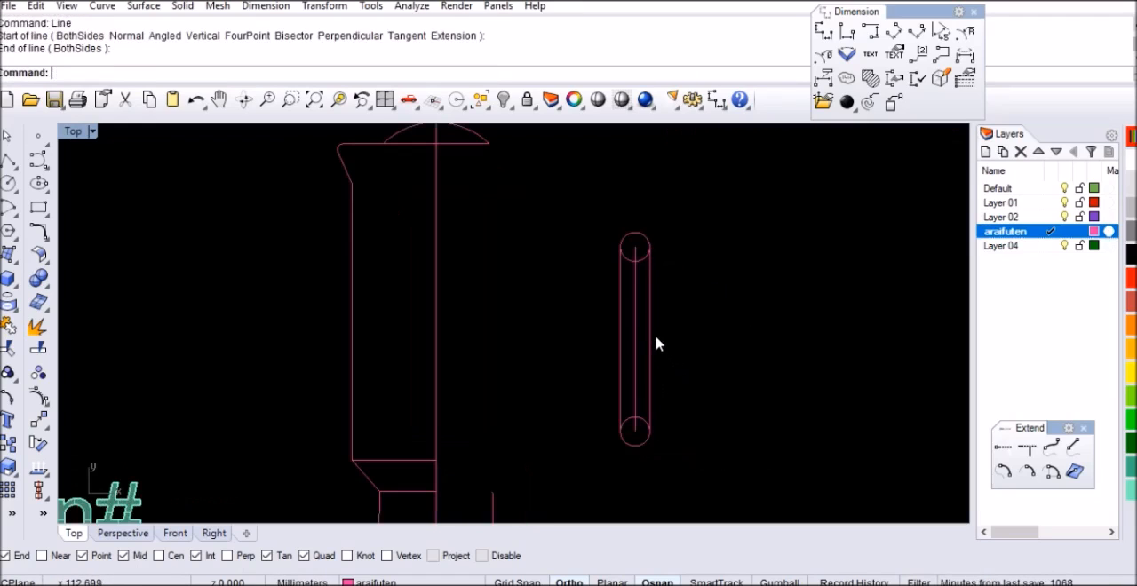
Trim away the inner halves of both circles between the two side lines to form a slot outline
{"action": "left_click", "coordinate": [655, 345]}
{"action": "left_click", "coordinate": [624, 340], "text": "shift"}
{"action": "key", "text": "ctrl+t"}
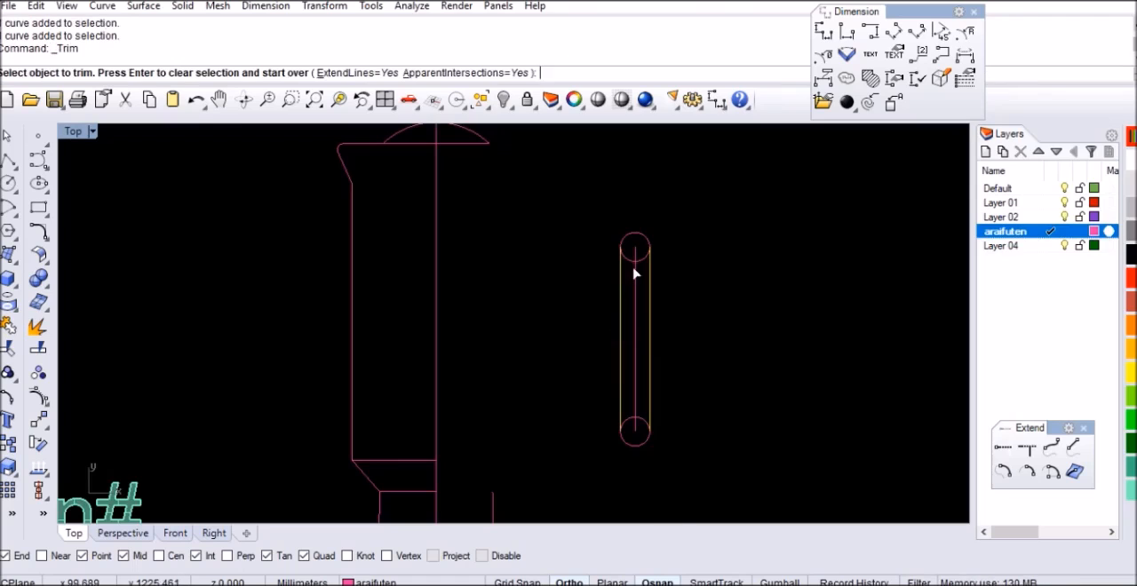
{"action": "scroll", "coordinate": [637, 263], "scroll_direction": "up", "scroll_amount": 14}
{"action": "left_click", "coordinate": [661, 248]}
{"action": "scroll", "coordinate": [647, 264], "scroll_direction": "down", "scroll_amount": 13}
{"action": "scroll", "coordinate": [646, 413], "scroll_direction": "up", "scroll_amount": 8}
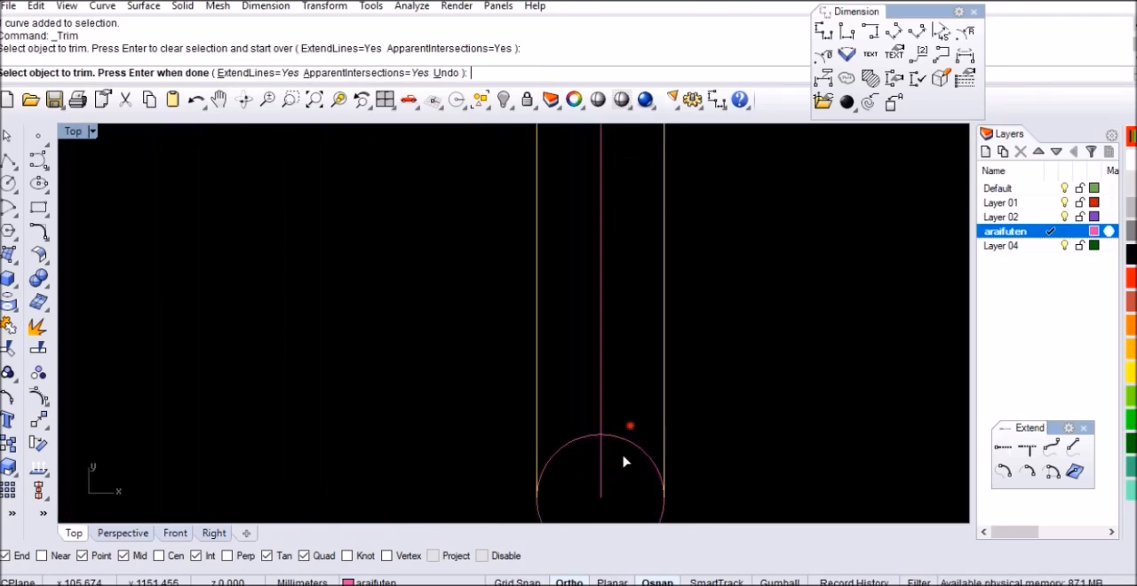
{"action": "left_click", "coordinate": [611, 439]}
{"action": "scroll", "coordinate": [611, 439], "scroll_direction": "down", "scroll_amount": 12}
{"action": "key", "text": "Return"}
Select all the slot curves together with the slot's middle line and join them
{"action": "left_click_drag", "start_coordinate": [578, 449], "coordinate": [661, 267]}
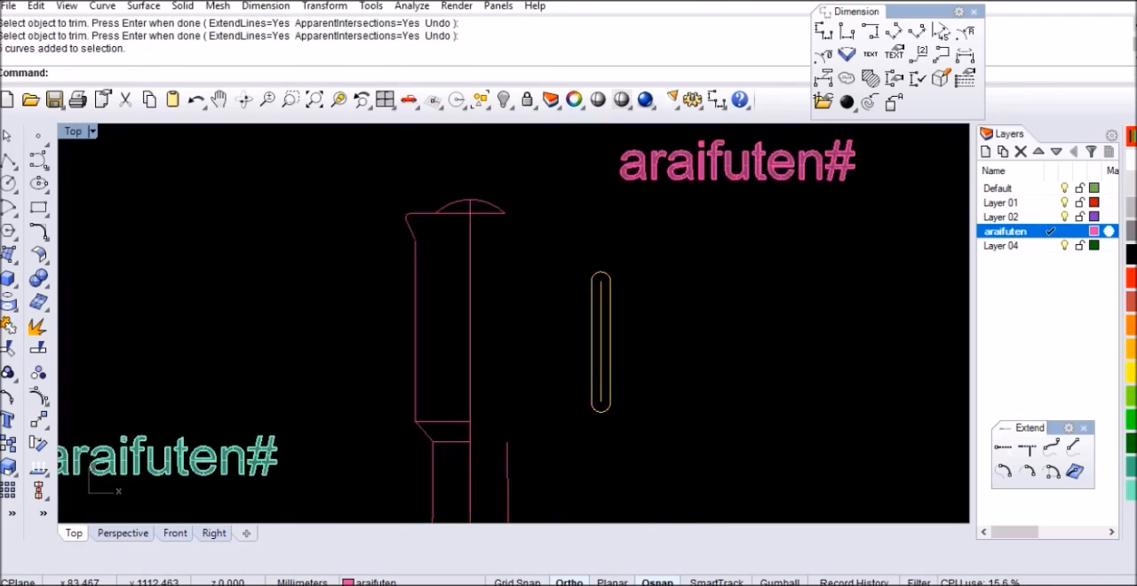
{"action": "type", "text": "join"}
{"action": "key", "text": "Return"}
{"action": "scroll", "coordinate": [604, 434], "scroll_direction": "up", "scroll_amount": 6}
Move the slot by its lowest point to the midpoint of the headstock's lower horizontal line
{"action": "type", "text": "m"}
{"action": "key", "text": "Return"}
{"action": "left_click", "coordinate": [635, 340]}
{"action": "scroll", "coordinate": [708, 328], "scroll_direction": "down", "scroll_amount": 5}
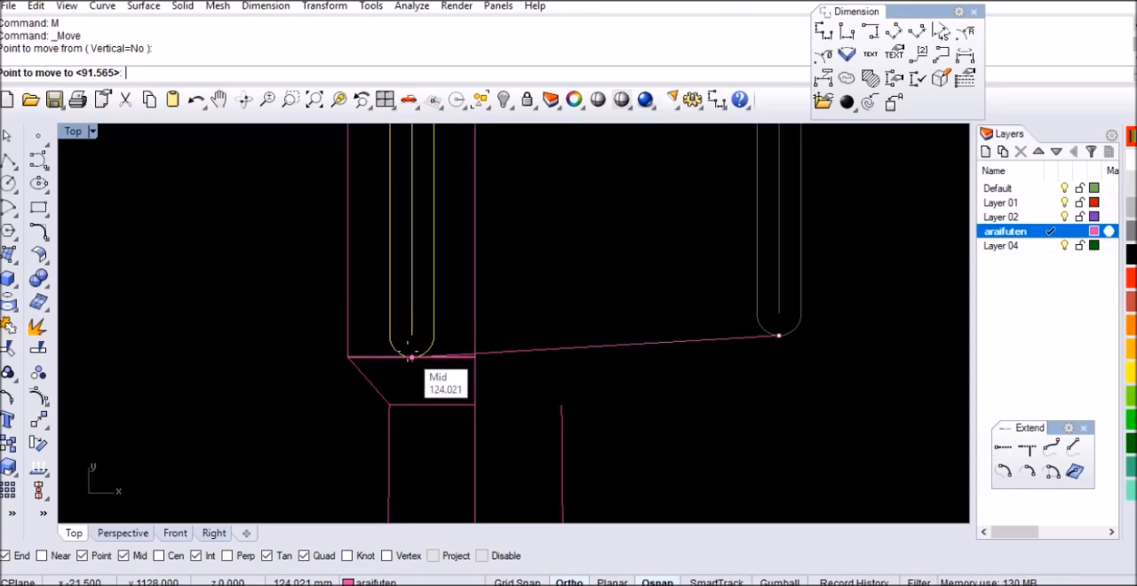
{"action": "left_click", "coordinate": [410, 356]}
{"action": "scroll", "coordinate": [584, 386], "scroll_direction": "down", "scroll_amount": 3}
Move the slot 14 mm straight up from the headstock's lower line
{"action": "scroll", "coordinate": [518, 350], "scroll_direction": "up", "scroll_amount": 4}
{"action": "type", "text": "m"}
{"action": "key", "text": "Return"}
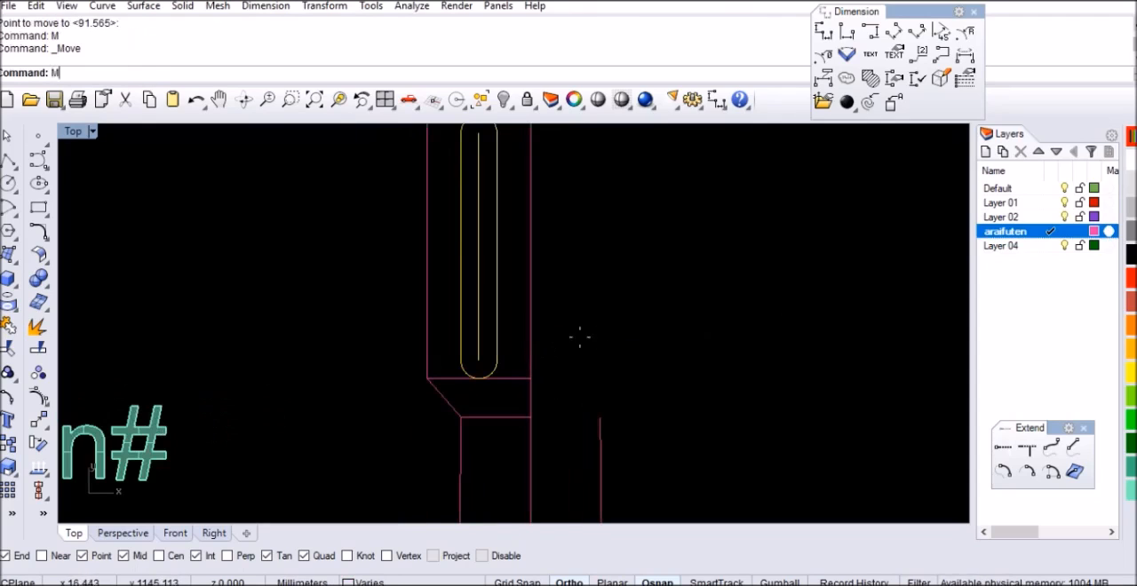
{"action": "left_click", "coordinate": [614, 345]}
{"action": "type", "text": "14"}
{"action": "key", "text": "Return"}
{"action": "left_click", "coordinate": [614, 308]}
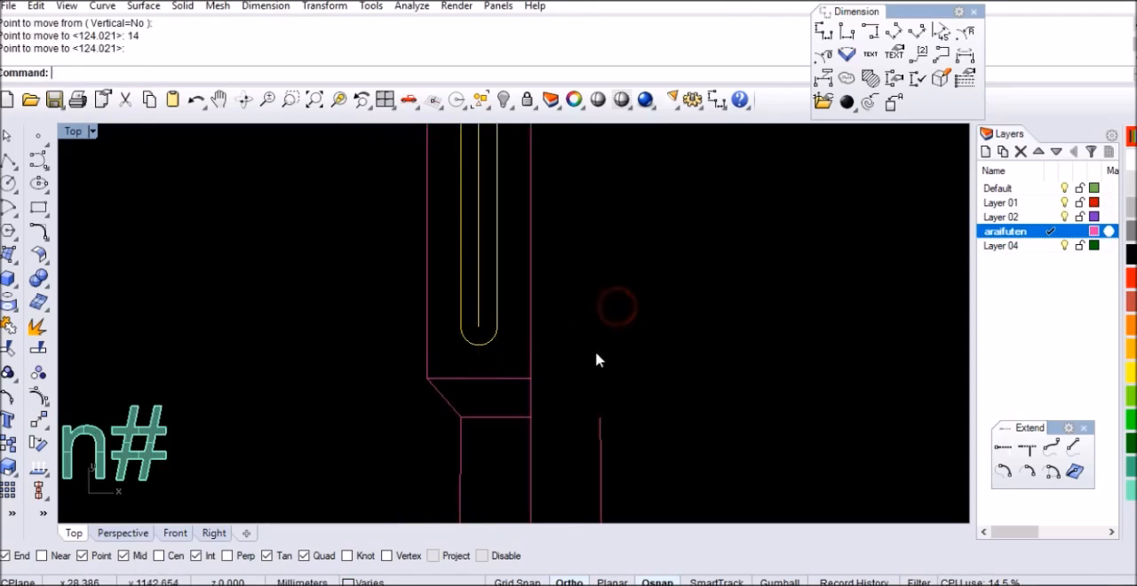
Move the slot sideways so that its left side lies on the headstock's left edge
{"action": "scroll", "coordinate": [468, 311], "scroll_direction": "up", "scroll_amount": 2}
{"action": "type", "text": "m"}
{"action": "key", "text": "Return"}
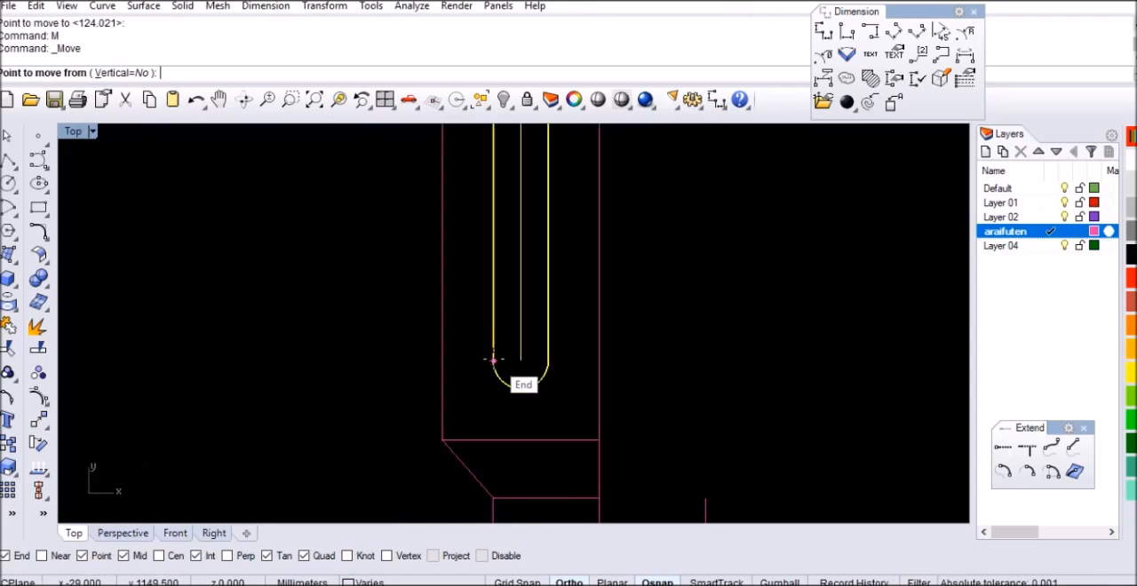
{"action": "left_click", "coordinate": [493, 360]}
{"action": "left_click", "coordinate": [443, 361]}
Move the slot 13 mm to the right, away from the headstock's left edge
{"action": "type", "text": "m"}
{"action": "key", "text": "Return"}
{"action": "left_click", "coordinate": [625, 352]}
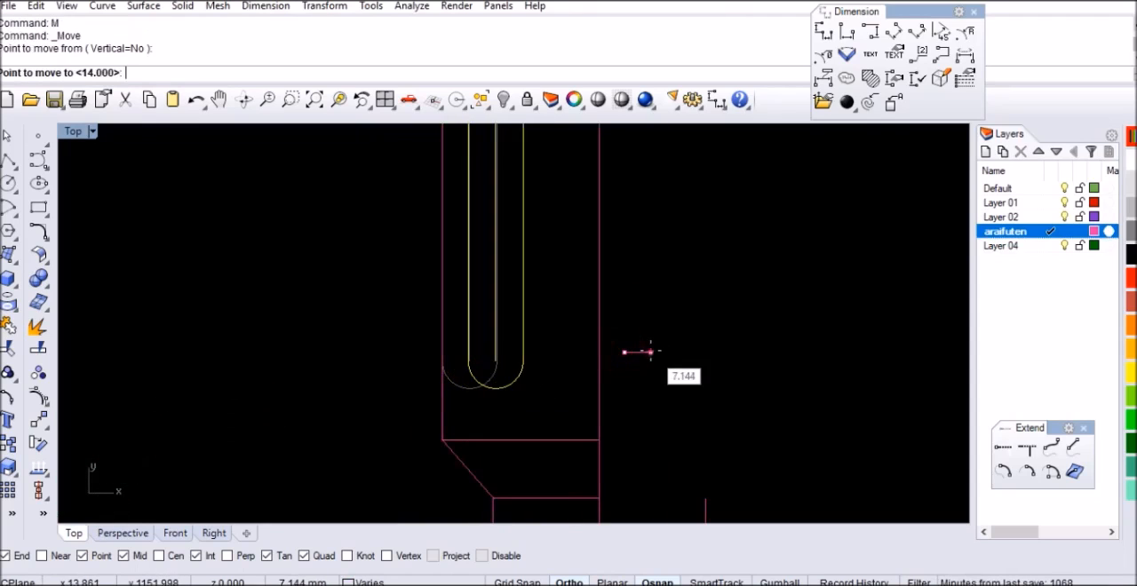
{"action": "type", "text": "13"}
{"action": "key", "text": "Return"}
{"action": "left_click", "coordinate": [690, 355]}
{"action": "scroll", "coordinate": [495, 376], "scroll_direction": "down", "scroll_amount": 4}
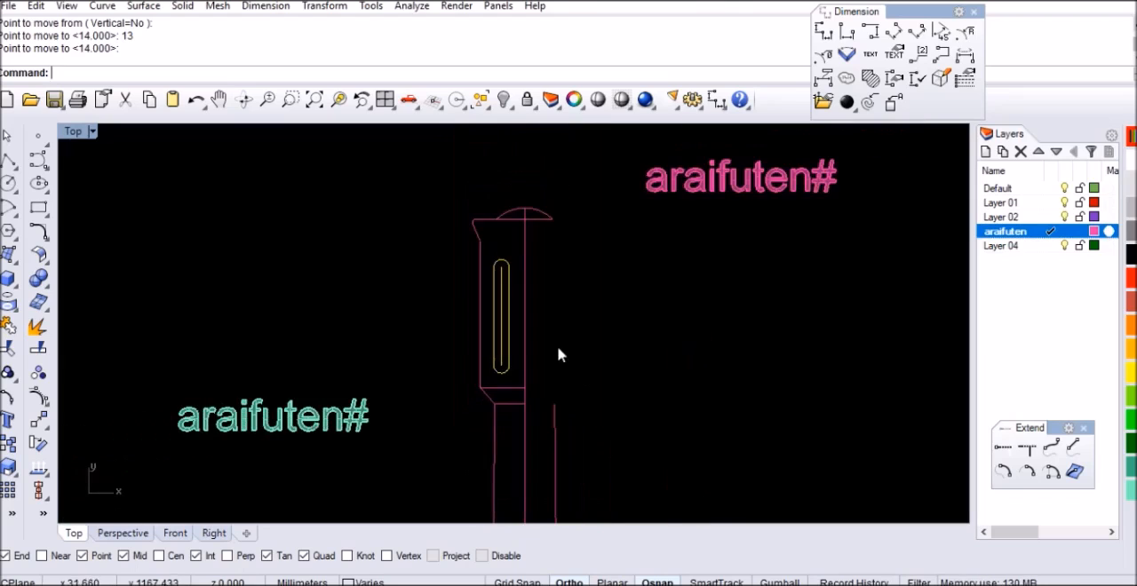
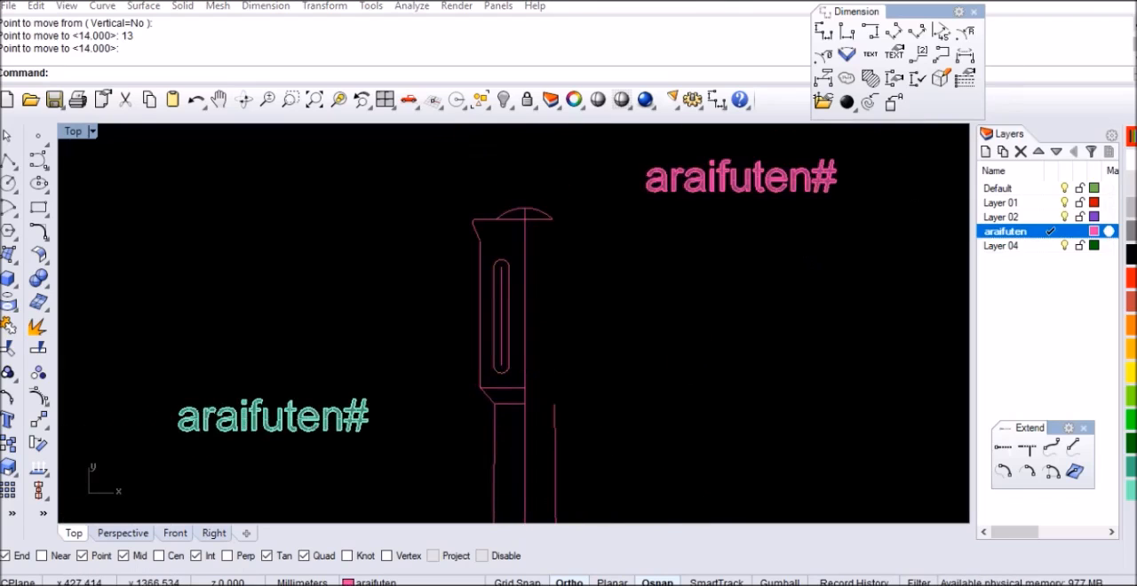
Mirror the left headstock outline and tuner slot across the vertical centreline
{"action": "right_click_drag", "start_coordinate": [1000, 135], "coordinate": [1004, 129]}
{"action": "scroll", "coordinate": [589, 371], "scroll_direction": "up", "scroll_amount": 1}
{"action": "scroll", "coordinate": [512, 186], "scroll_direction": "up", "scroll_amount": 3}
{"action": "left_click", "coordinate": [392, 176]}
{"action": "scroll", "coordinate": [421, 190], "scroll_direction": "down", "scroll_amount": 2}
{"action": "scroll", "coordinate": [389, 258], "scroll_direction": "up", "scroll_amount": 1}
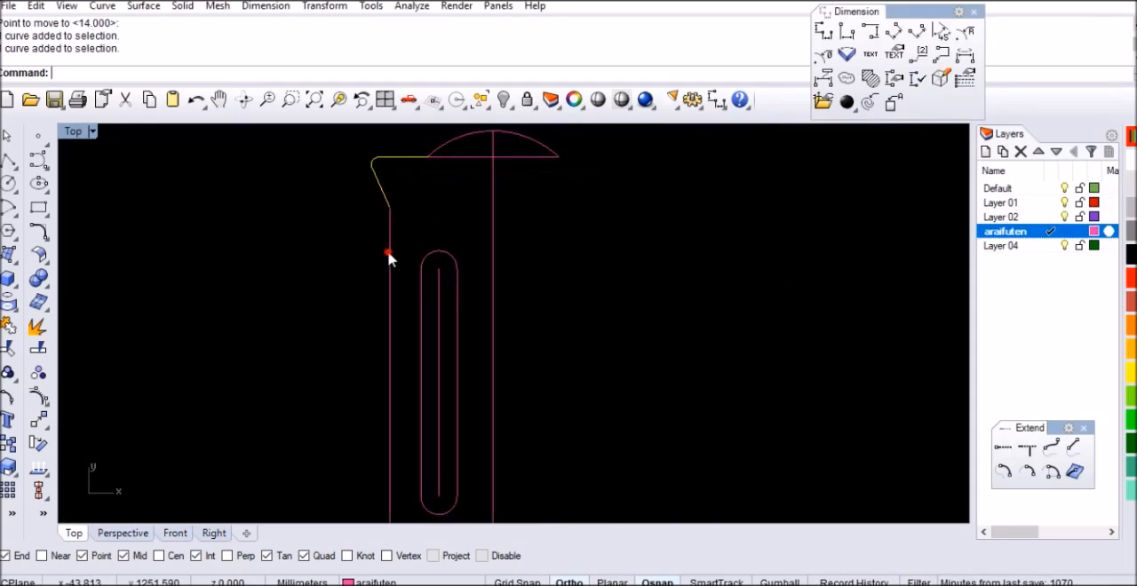
{"action": "left_click", "coordinate": [444, 260]}
{"action": "scroll", "coordinate": [432, 330], "scroll_direction": "down", "scroll_amount": 3}
{"action": "scroll", "coordinate": [435, 383], "scroll_direction": "up", "scroll_amount": 2}
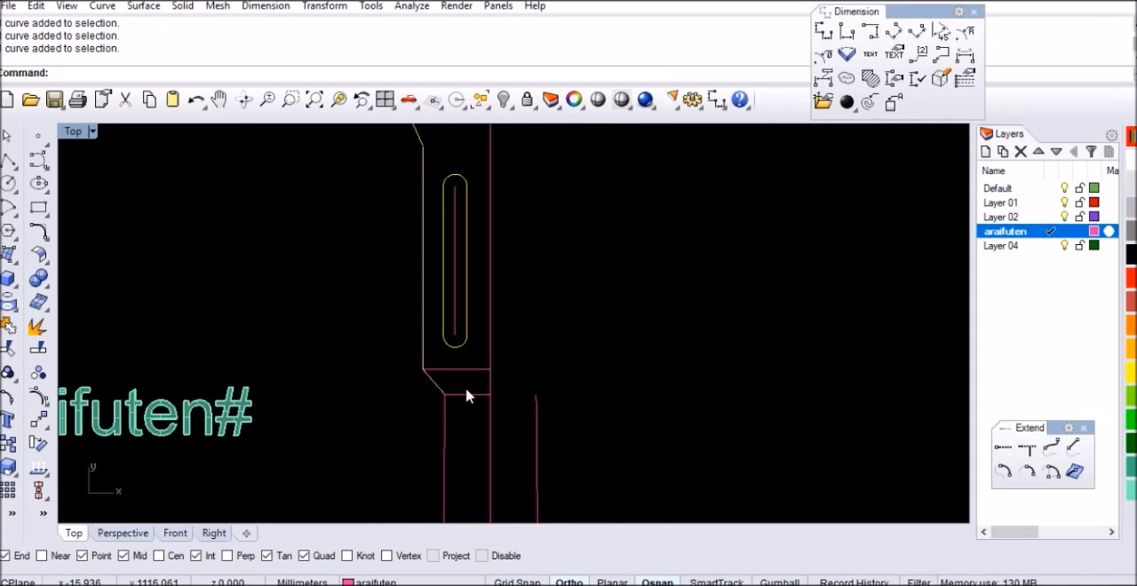
{"action": "key", "text": "Return"}
{"action": "scroll", "coordinate": [490, 369], "scroll_direction": "up", "scroll_amount": 1}
{"action": "left_click", "coordinate": [490, 368]}
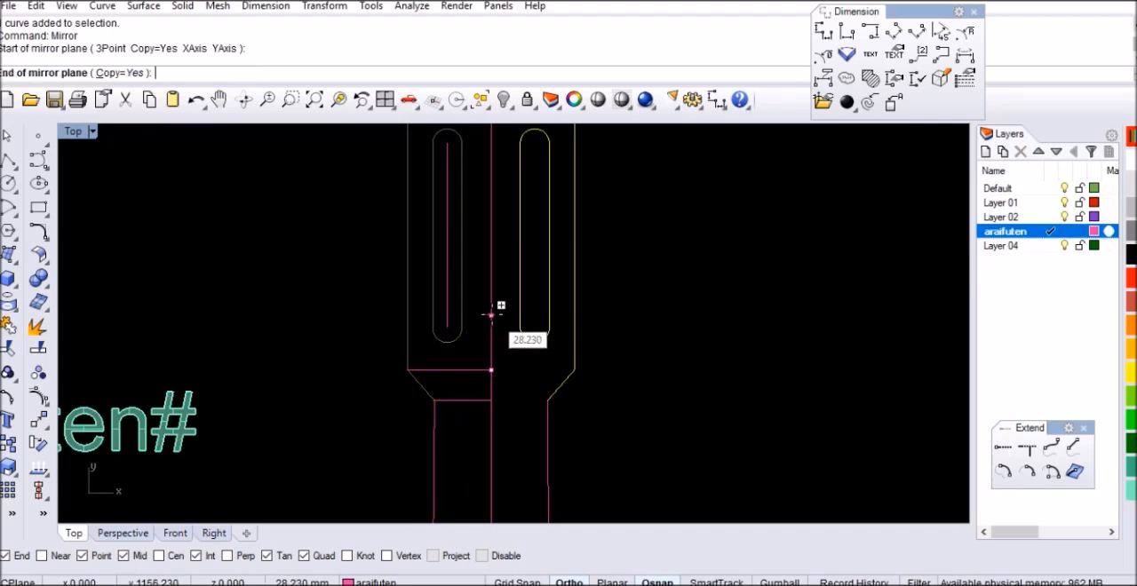
{"action": "left_click", "coordinate": [537, 412]}
Delete the horizontal line beneath the headstock's top arc and the construction line inside the left tuner slot
{"action": "scroll", "coordinate": [530, 263], "scroll_direction": "down", "scroll_amount": 3}
{"action": "scroll", "coordinate": [533, 237], "scroll_direction": "up", "scroll_amount": 4}
{"action": "left_click", "coordinate": [525, 254]}
{"action": "left_click", "coordinate": [525, 261]}
{"action": "scroll", "coordinate": [529, 260], "scroll_direction": "down", "scroll_amount": 3}
{"action": "scroll", "coordinate": [490, 320], "scroll_direction": "up", "scroll_amount": 3}
{"action": "left_click", "coordinate": [490, 320]}
{"action": "key", "text": "Delete"}
{"action": "scroll", "coordinate": [508, 283], "scroll_direction": "down", "scroll_amount": 2}
{"action": "scroll", "coordinate": [508, 283], "scroll_direction": "up", "scroll_amount": 3}
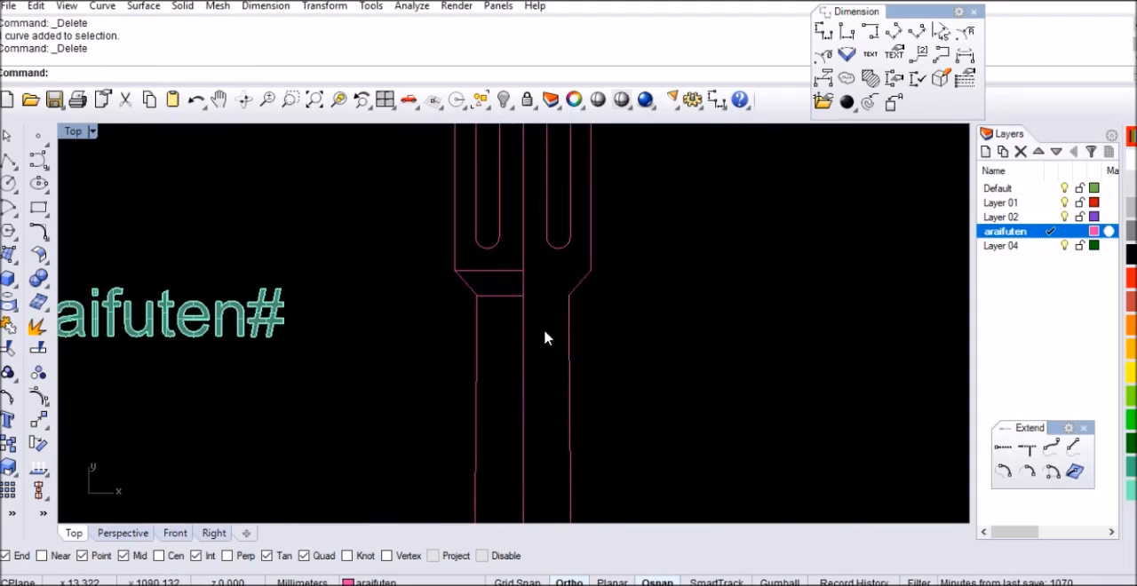
{"action": "scroll", "coordinate": [508, 311], "scroll_direction": "down", "scroll_amount": 3}
{"action": "left_click", "coordinate": [1074, 4]}
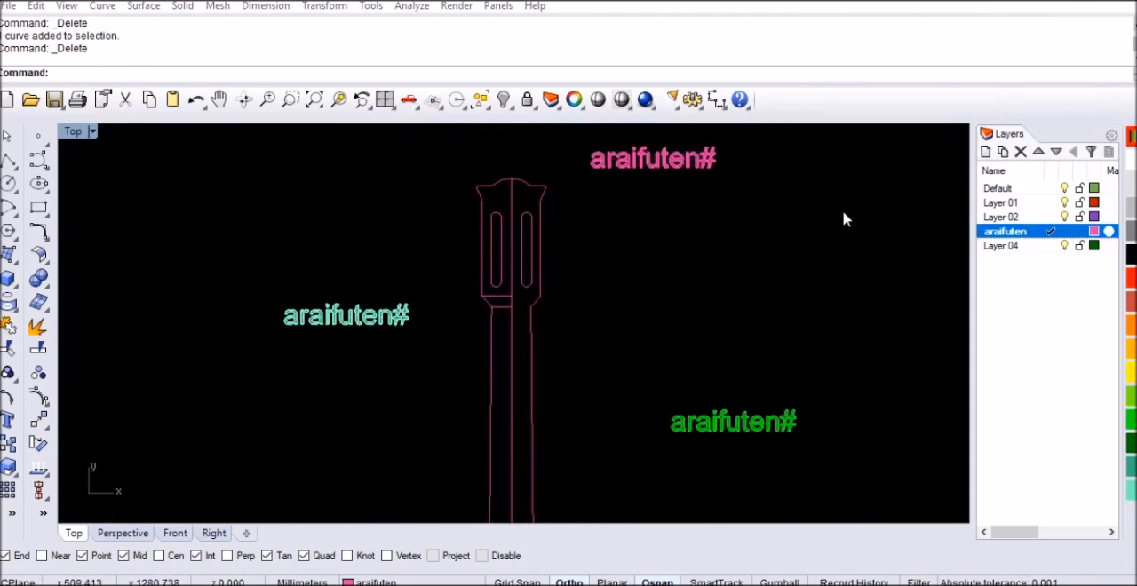
Draw a horizontal line in the empty space beside the neck, slightly wider than the neck
{"action": "scroll", "coordinate": [592, 420], "scroll_direction": "up", "scroll_amount": 2}
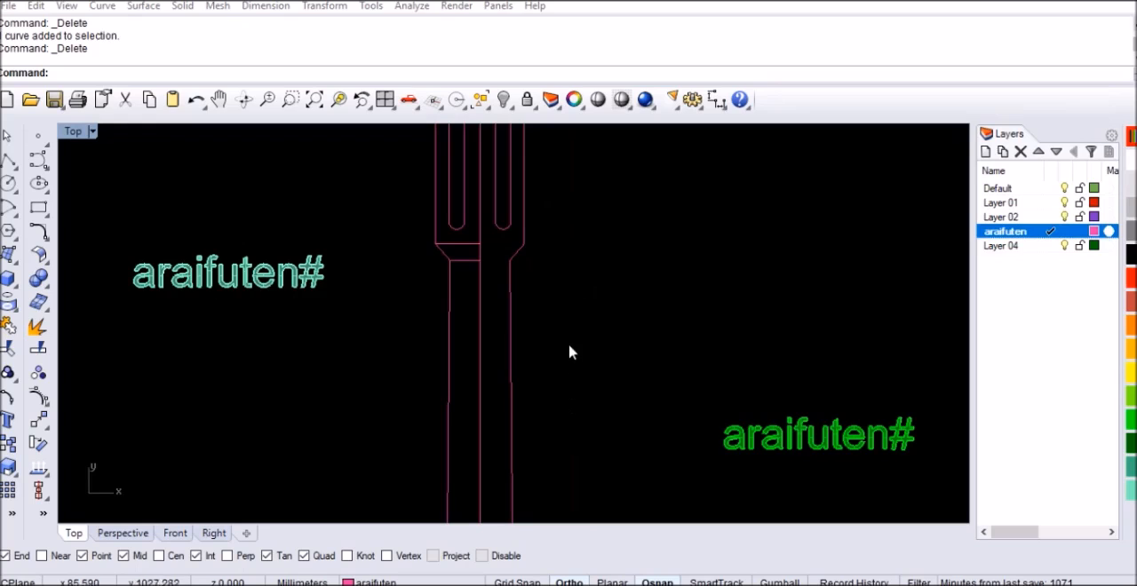
{"action": "left_click", "coordinate": [568, 253]}
{"action": "type", "text": "line"}
{"action": "key", "text": "Return"}
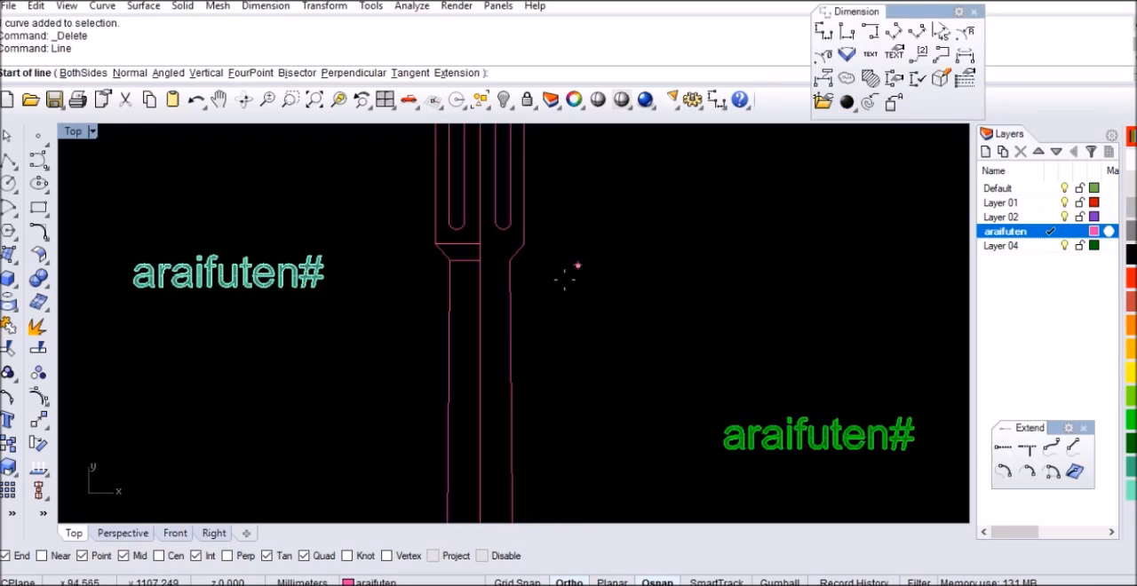
{"action": "scroll", "coordinate": [551, 273], "scroll_direction": "up", "scroll_amount": 2}
{"action": "left_click", "coordinate": [545, 275]}
{"action": "left_click", "coordinate": [703, 275]}
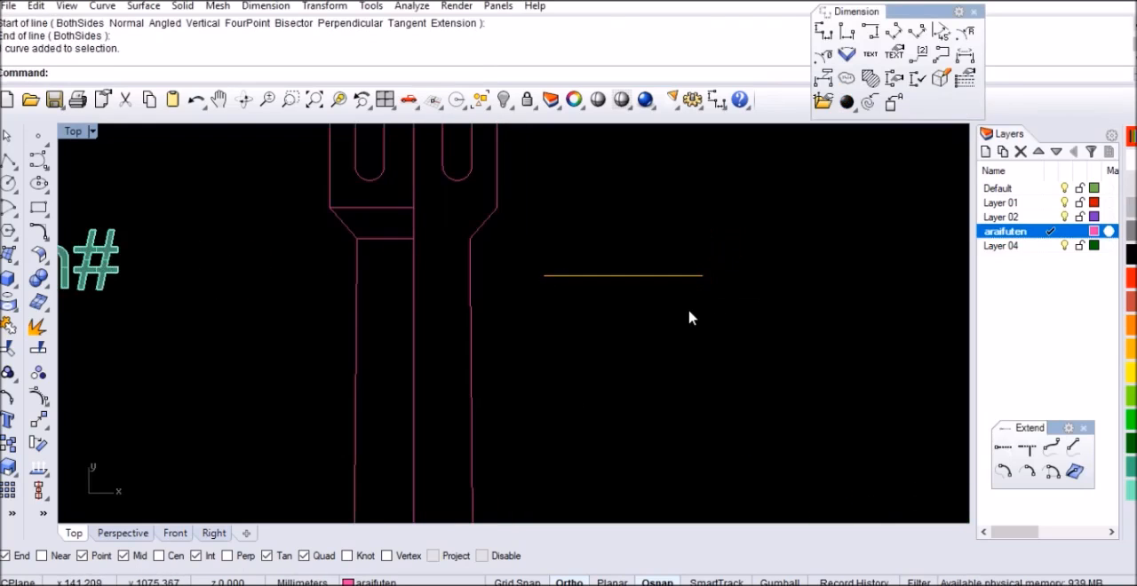
Move the line by its midpoint onto the centreline at the top end of the neck
{"action": "type", "text": "m"}
{"action": "key", "text": "Return"}
{"action": "left_click", "coordinate": [623, 275]}
{"action": "scroll", "coordinate": [446, 213], "scroll_direction": "up", "scroll_amount": 2}
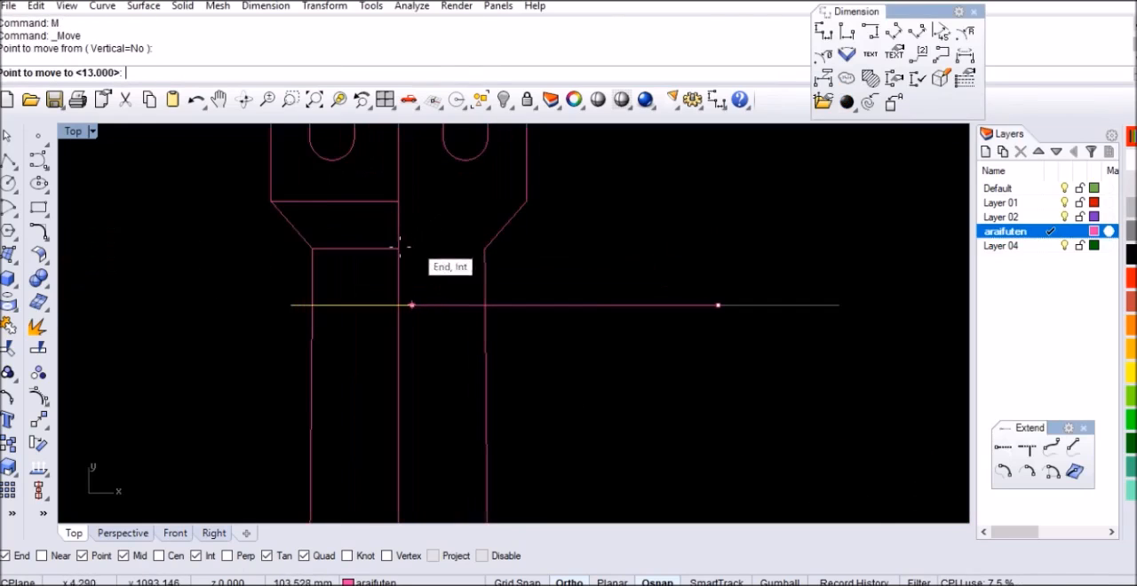
{"action": "left_click", "coordinate": [397, 252]}
Copy the horizontal line a short distance straight down from the top end of the neck
{"action": "type", "text": "Copy"}
{"action": "key", "text": "Return"}
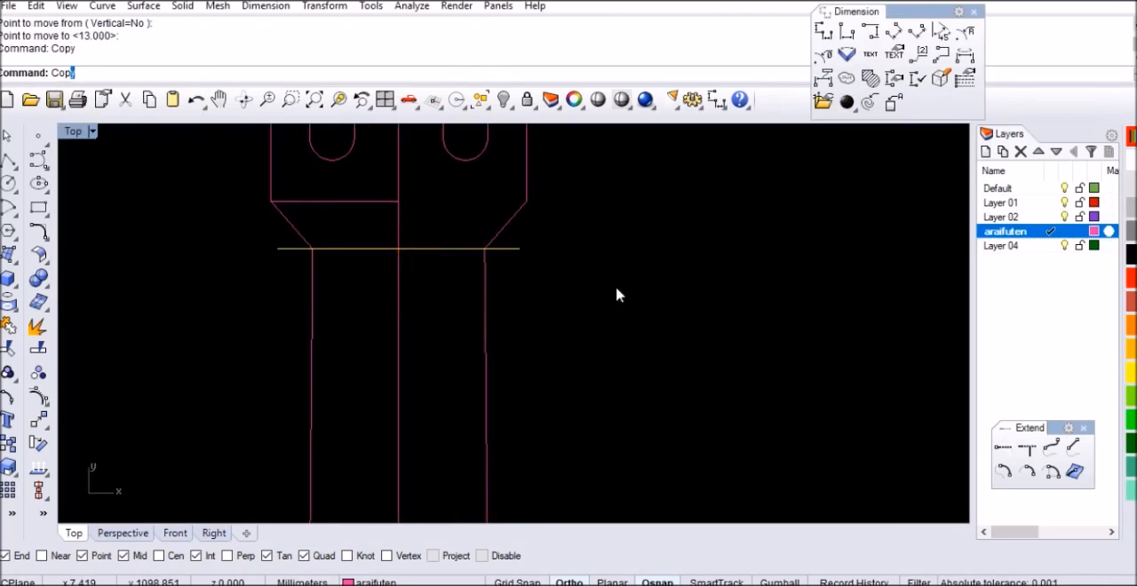
{"action": "left_click", "coordinate": [627, 276]}
{"action": "key", "text": "Return"}
{"action": "left_click", "coordinate": [621, 326]}
{"action": "scroll", "coordinate": [530, 269], "scroll_direction": "up", "scroll_amount": 2}
{"action": "key", "text": "Return"}
{"action": "left_click_drag", "start_coordinate": [539, 239], "coordinate": [507, 301]}
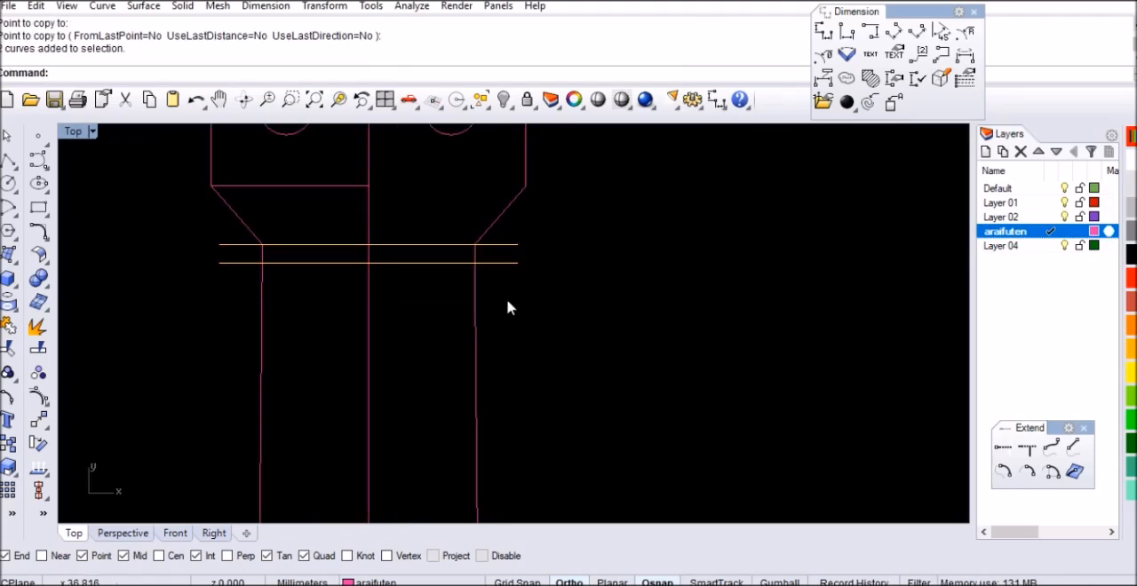
{"action": "type", "text": "M"}
{"action": "key", "text": "Return"}
{"action": "left_click", "coordinate": [594, 252]}
{"action": "left_click", "coordinate": [593, 300]}
{"action": "scroll", "coordinate": [742, 340], "scroll_direction": "down", "scroll_amount": 3}
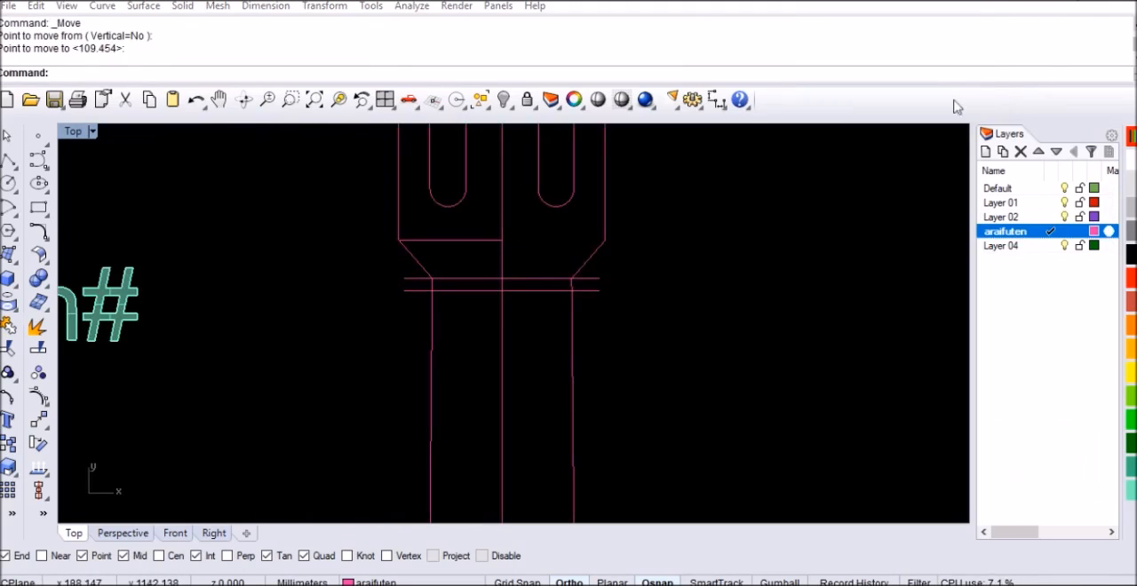
{"action": "left_click", "coordinate": [667, 332]}
Move both horizontal lines together 17 mm straight down from the top of the neck
{"action": "scroll", "coordinate": [604, 254], "scroll_direction": "up", "scroll_amount": 2}
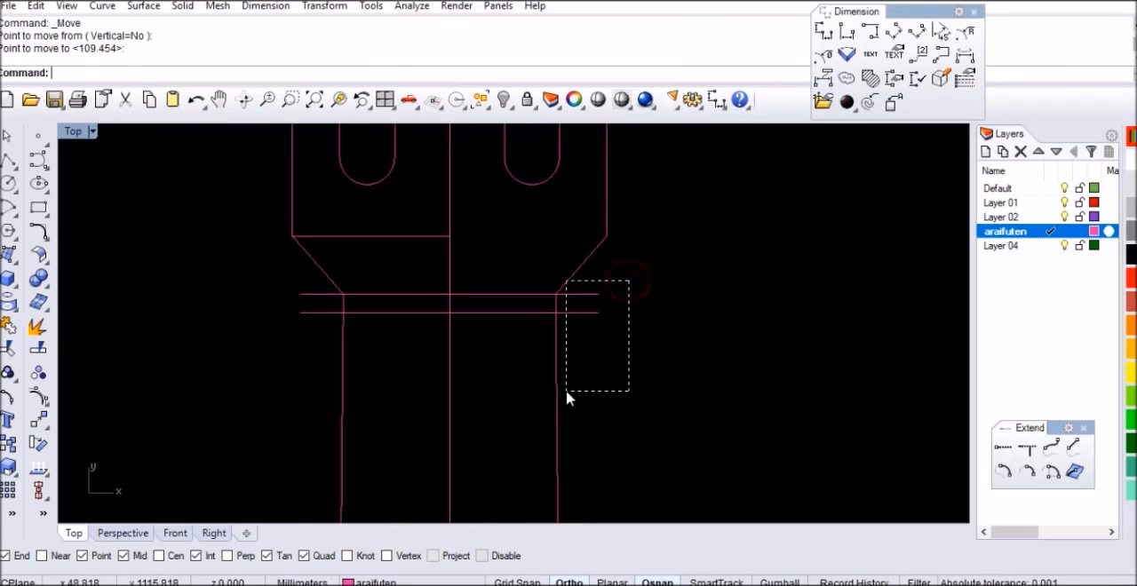
{"action": "left_click_drag", "start_coordinate": [582, 380], "coordinate": [583, 381]}
{"action": "scroll", "coordinate": [594, 322], "scroll_direction": "up", "scroll_amount": 1}
{"action": "type", "text": "M"}
{"action": "key", "text": "Return"}
{"action": "left_click", "coordinate": [679, 320]}
{"action": "type", "text": "17"}
{"action": "key", "text": "Return"}
{"action": "left_click", "coordinate": [664, 407]}
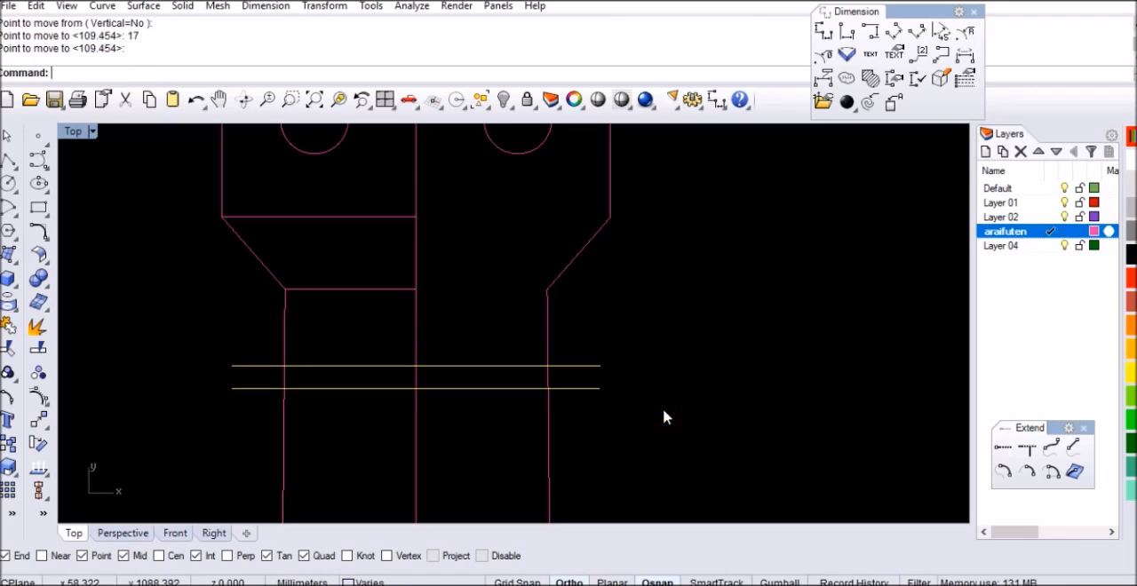
Copy the lower of the two horizontal lines 40 mm straight down the neck
{"action": "scroll", "coordinate": [639, 218], "scroll_direction": "down", "scroll_amount": 4}
{"action": "scroll", "coordinate": [547, 318], "scroll_direction": "up", "scroll_amount": 3}
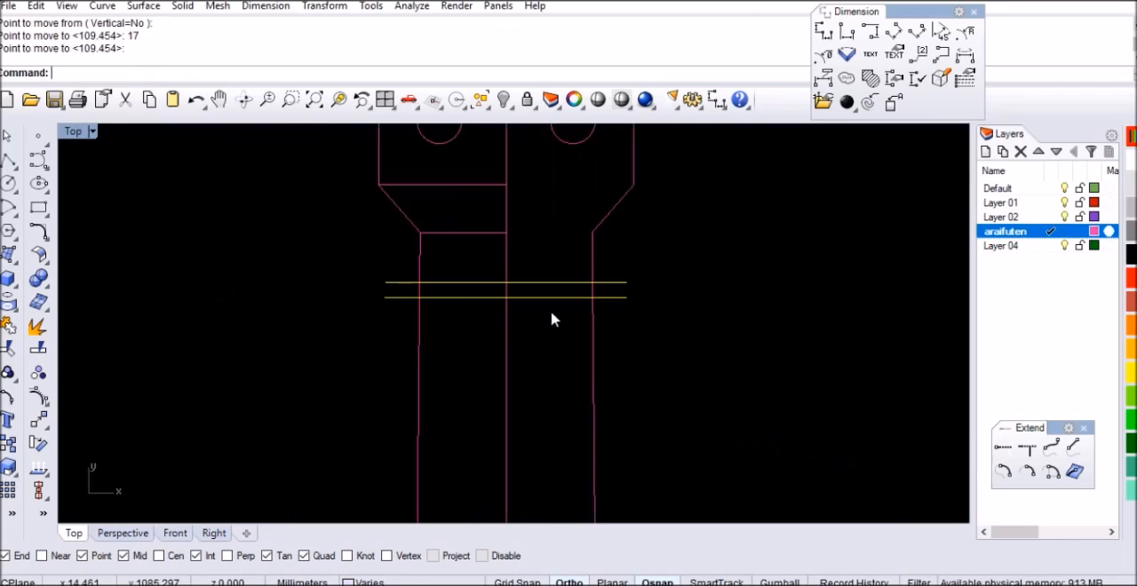
{"action": "scroll", "coordinate": [595, 310], "scroll_direction": "up", "scroll_amount": 1}
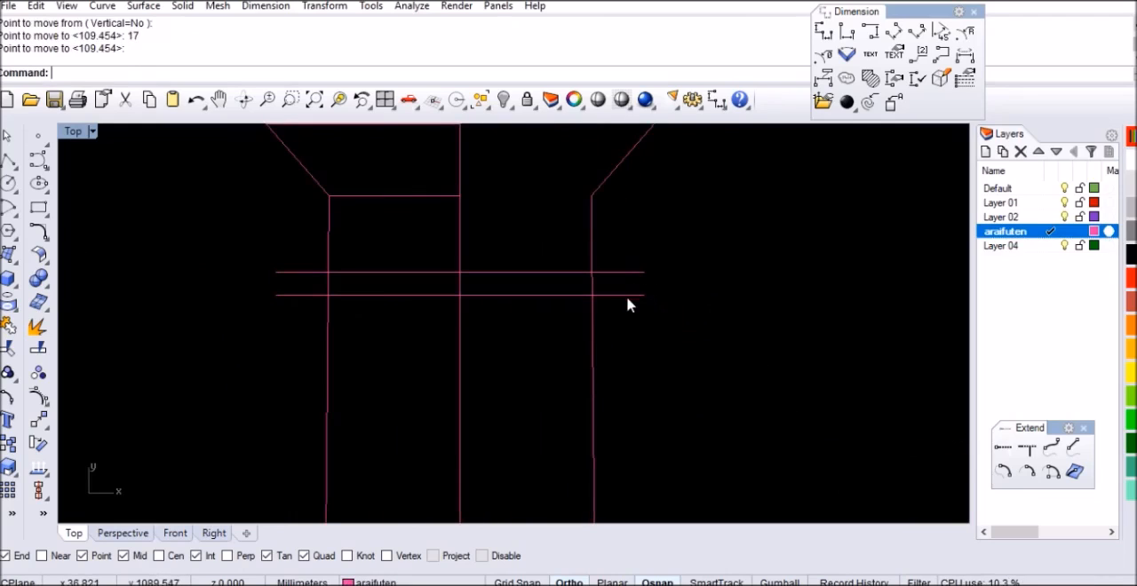
{"action": "left_click", "coordinate": [627, 297]}
{"action": "type", "text": "Co"}
{"action": "key", "text": "Return"}
{"action": "left_click", "coordinate": [734, 276]}
{"action": "type", "text": "40"}
{"action": "key", "text": "Return"}
{"action": "left_click", "coordinate": [731, 356]}
{"action": "scroll", "coordinate": [591, 256], "scroll_direction": "down", "scroll_amount": 4}
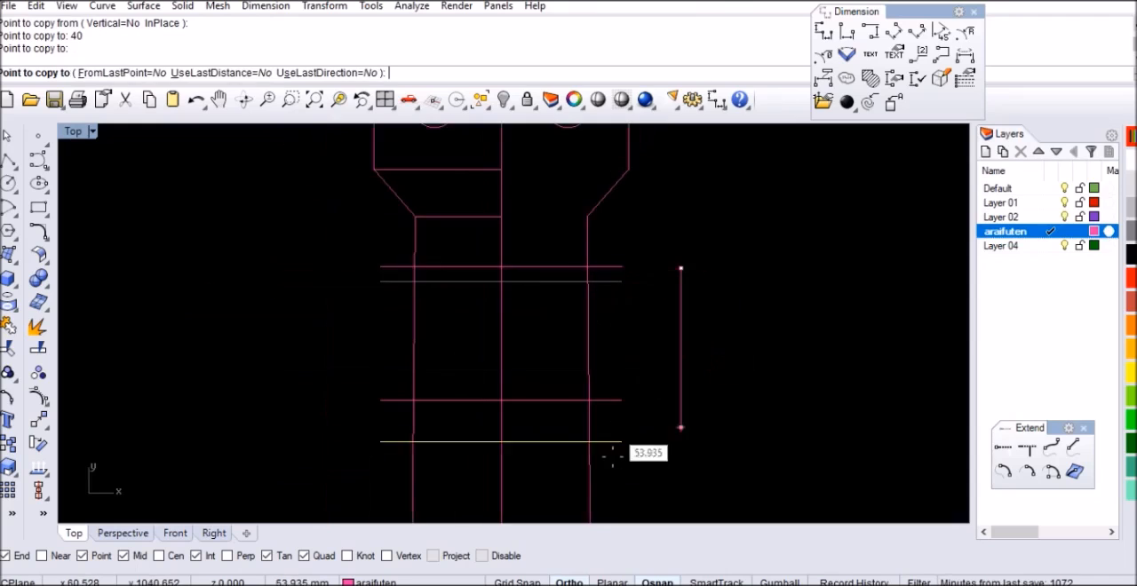
{"action": "key", "text": "Return"}
Copy the lowest horizontal line 3 mm straight down to form a narrow pair
{"action": "scroll", "coordinate": [613, 454], "scroll_direction": "up", "scroll_amount": 4}
{"action": "left_click", "coordinate": [625, 369]}
{"action": "key", "text": "Return"}
{"action": "left_click", "coordinate": [661, 345]}
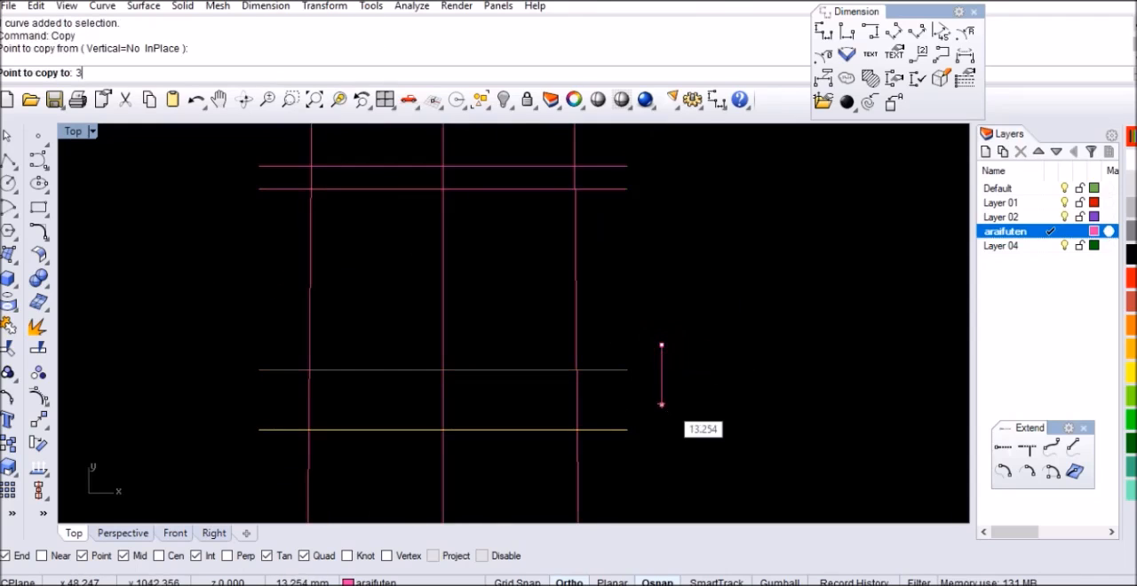
{"action": "type", "text": "3"}
{"action": "key", "text": "Return"}
{"action": "left_click", "coordinate": [661, 399]}
{"action": "scroll", "coordinate": [507, 294], "scroll_direction": "down", "scroll_amount": 4}
{"action": "key", "text": "Return"}
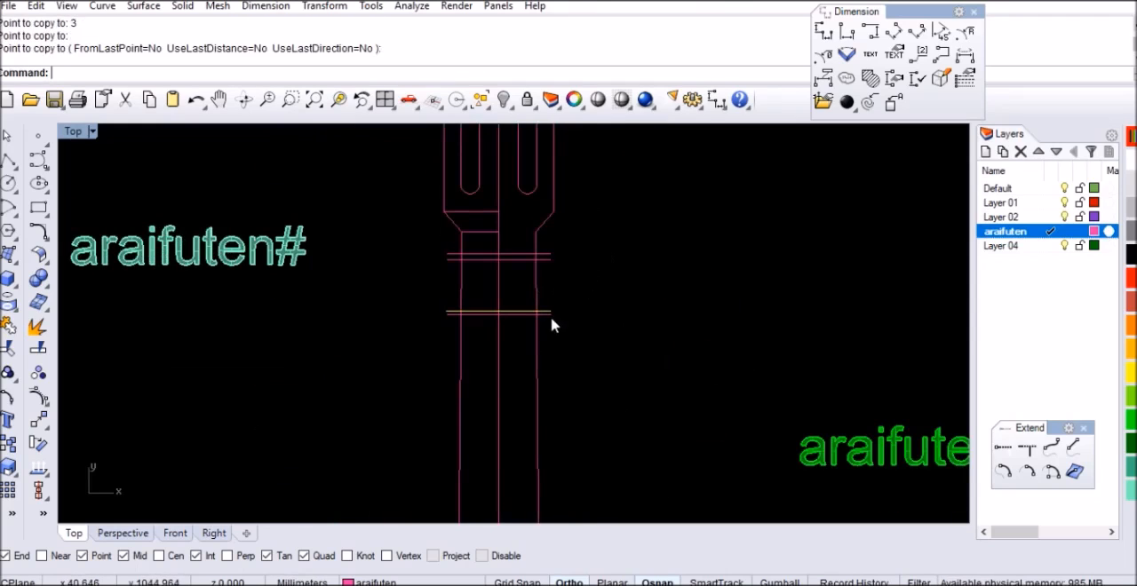
Set the display colour of the lower pair of horizontal lines to red
{"action": "scroll", "coordinate": [569, 275], "scroll_direction": "up", "scroll_amount": 3}
{"action": "left_click_drag", "start_coordinate": [540, 384], "coordinate": [538, 382]}
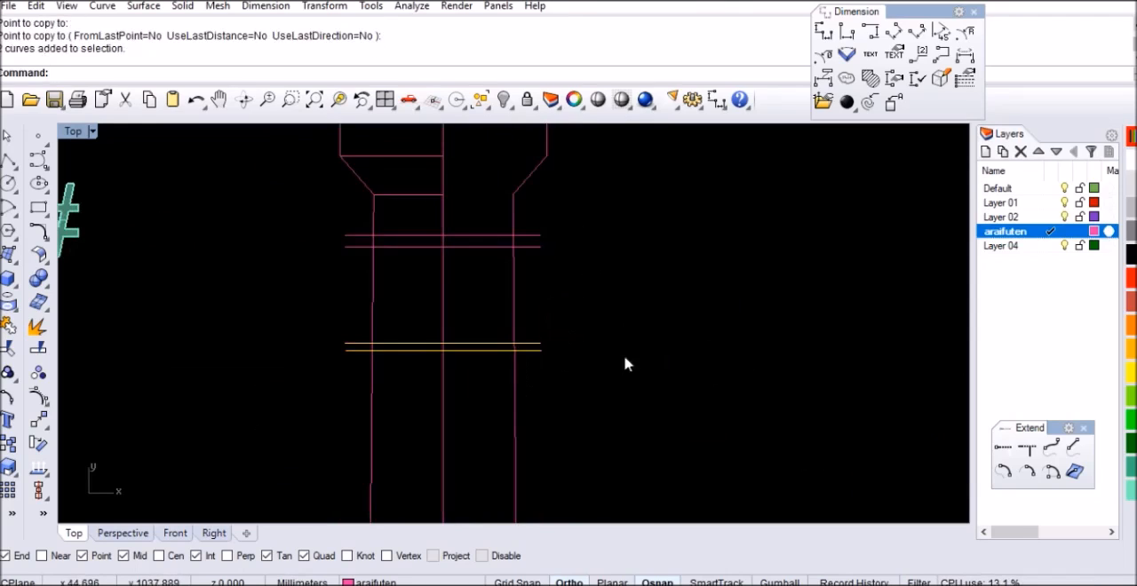
{"action": "left_click", "coordinate": [1132, 278]}
{"action": "left_click", "coordinate": [619, 311]}
Set the display colour of the upper pair of horizontal lines to dark green
{"action": "scroll", "coordinate": [539, 216], "scroll_direction": "up", "scroll_amount": 4}
{"action": "left_click_drag", "start_coordinate": [556, 215], "coordinate": [524, 303]}
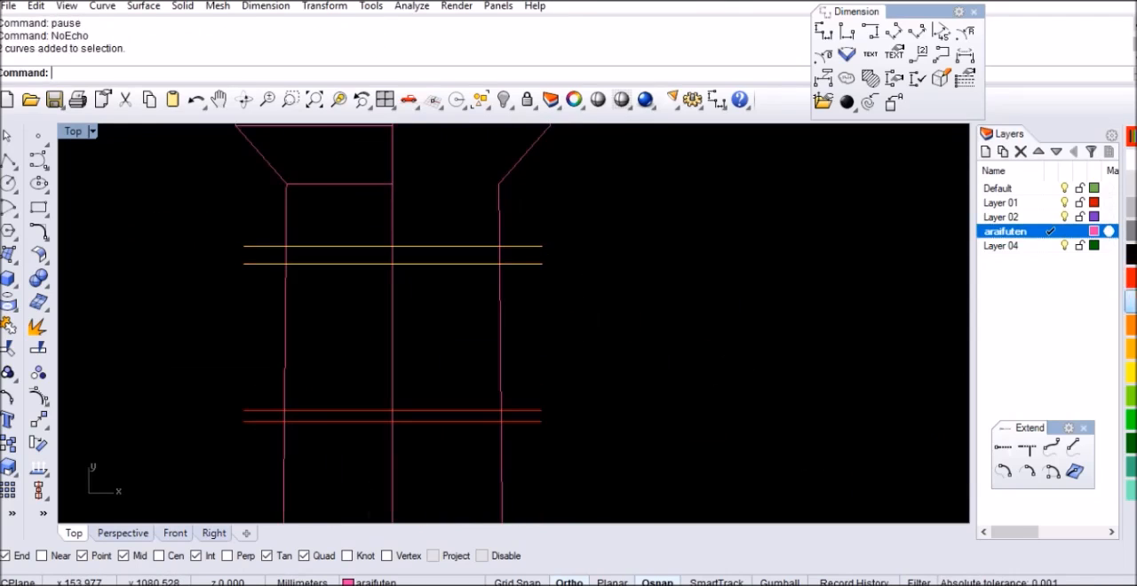
{"action": "left_click", "coordinate": [703, 331]}
{"action": "scroll", "coordinate": [538, 273], "scroll_direction": "down", "scroll_amount": 10}
{"action": "scroll", "coordinate": [459, 348], "scroll_direction": "down", "scroll_amount": 4}
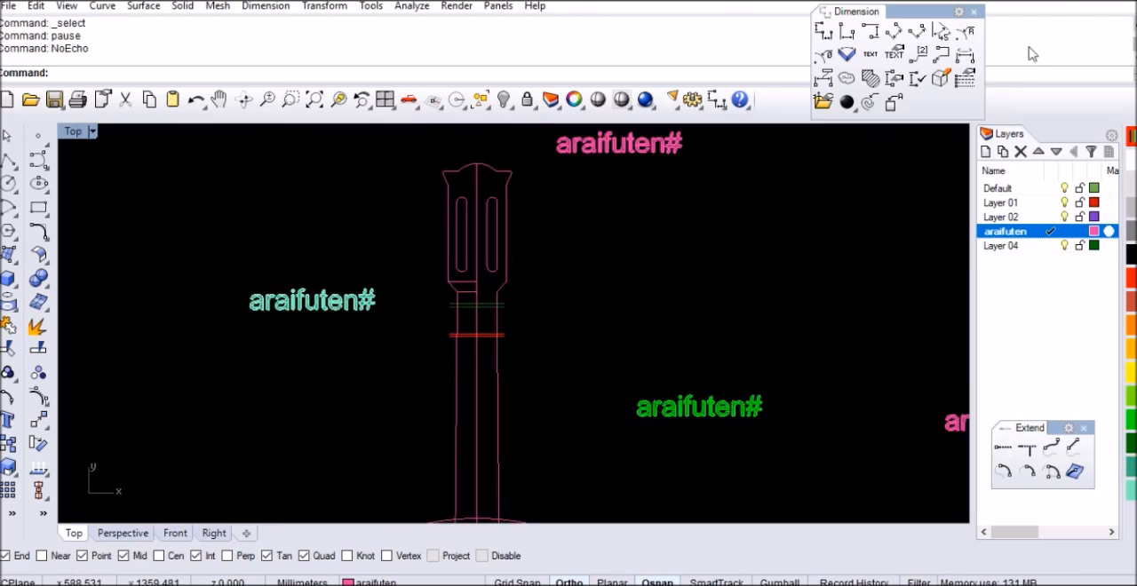
Copy the red pair 3 mm down, from its upper line's midpoint to its lower line's midpoint on the centreline
{"action": "scroll", "coordinate": [497, 355], "scroll_direction": "up", "scroll_amount": 6}
{"action": "scroll", "coordinate": [538, 278], "scroll_direction": "up", "scroll_amount": 2}
{"action": "left_click_drag", "start_coordinate": [629, 262], "coordinate": [567, 310]}
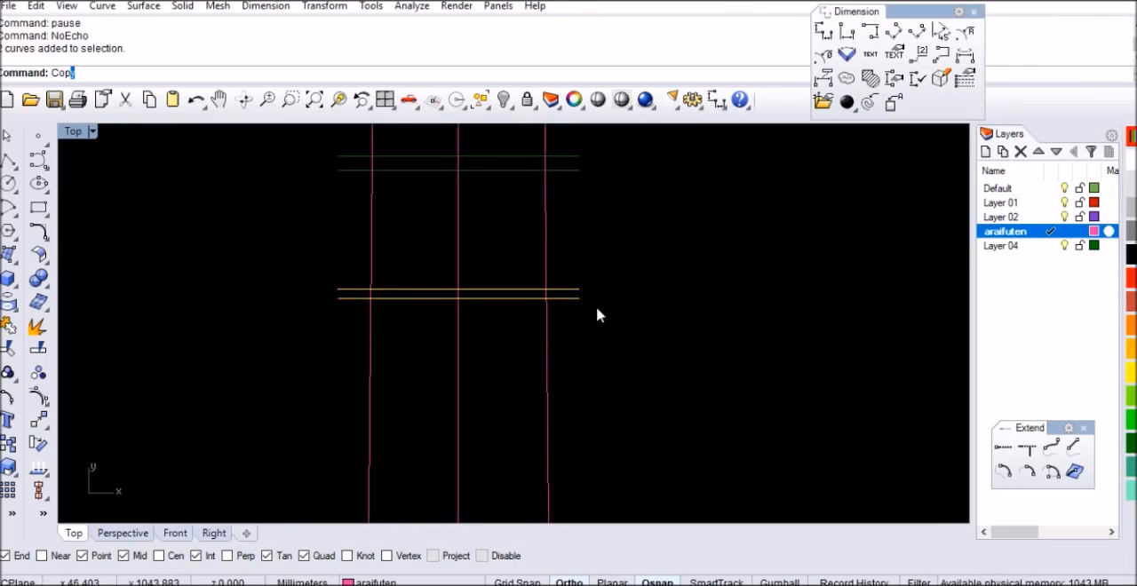
{"action": "key", "text": "Return"}
{"action": "scroll", "coordinate": [477, 317], "scroll_direction": "up", "scroll_amount": 3}
{"action": "left_click", "coordinate": [440, 263]}
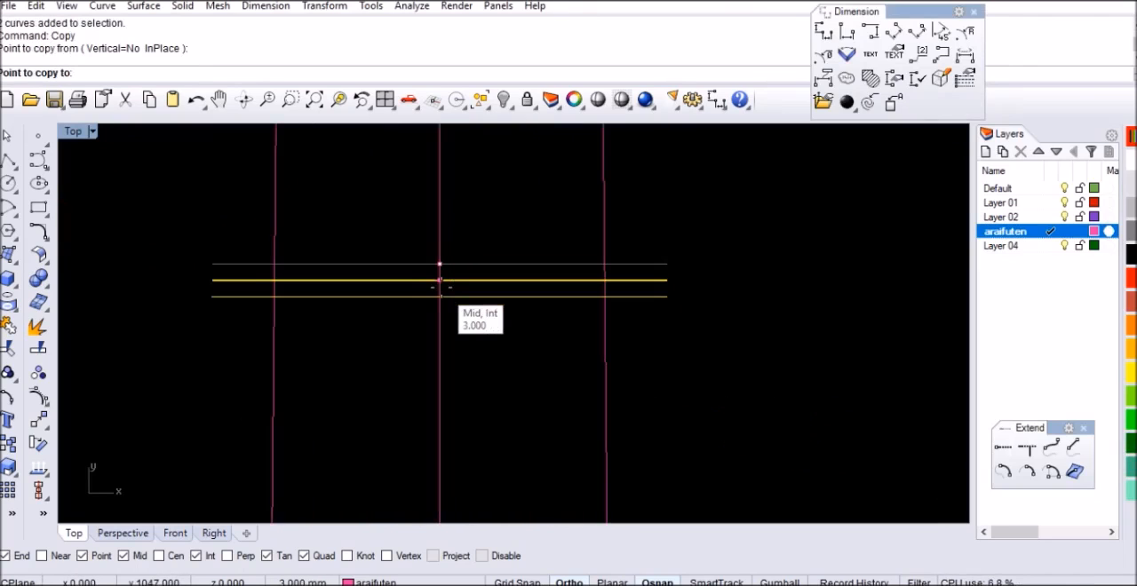
{"action": "left_click", "coordinate": [441, 288]}
{"action": "key", "text": "Return"}
Select the two lowest coincident-pair lines and move them 37 mm straight down the neck
{"action": "scroll", "coordinate": [681, 287], "scroll_direction": "up", "scroll_amount": 4}
{"action": "left_click", "coordinate": [657, 278]}
{"action": "left_click", "coordinate": [657, 301]}
{"action": "left_click", "coordinate": [658, 304], "text": "shift"}
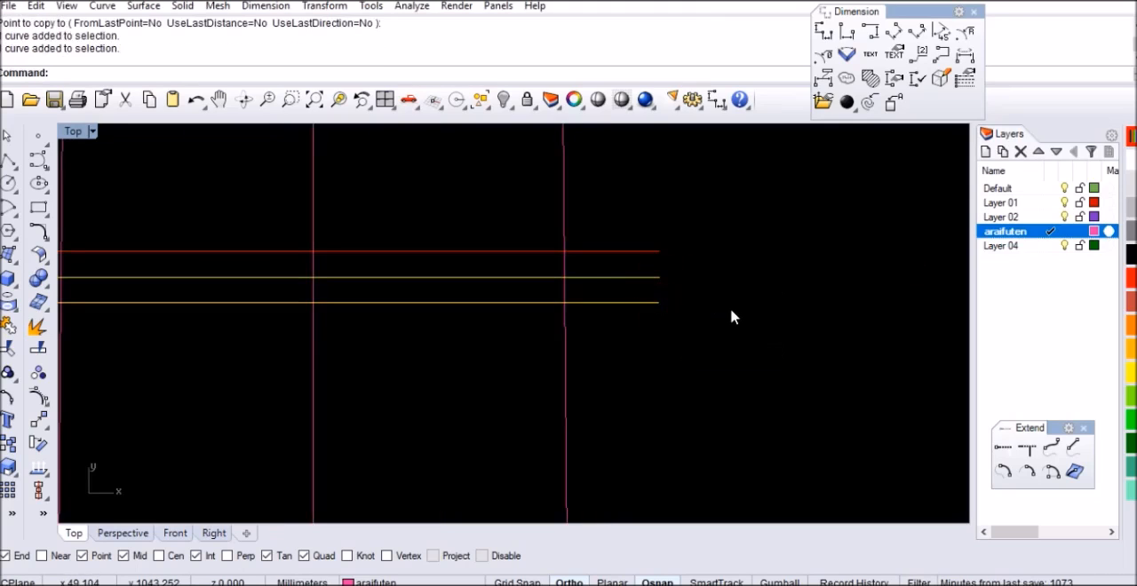
{"action": "type", "text": "M"}
{"action": "key", "text": "Return"}
{"action": "left_click", "coordinate": [743, 270]}
{"action": "type", "text": "37"}
{"action": "key", "text": "Return"}
{"action": "left_click", "coordinate": [742, 348]}
Group the two lines of the lowest red pair
{"action": "scroll", "coordinate": [654, 236], "scroll_direction": "down", "scroll_amount": 5}
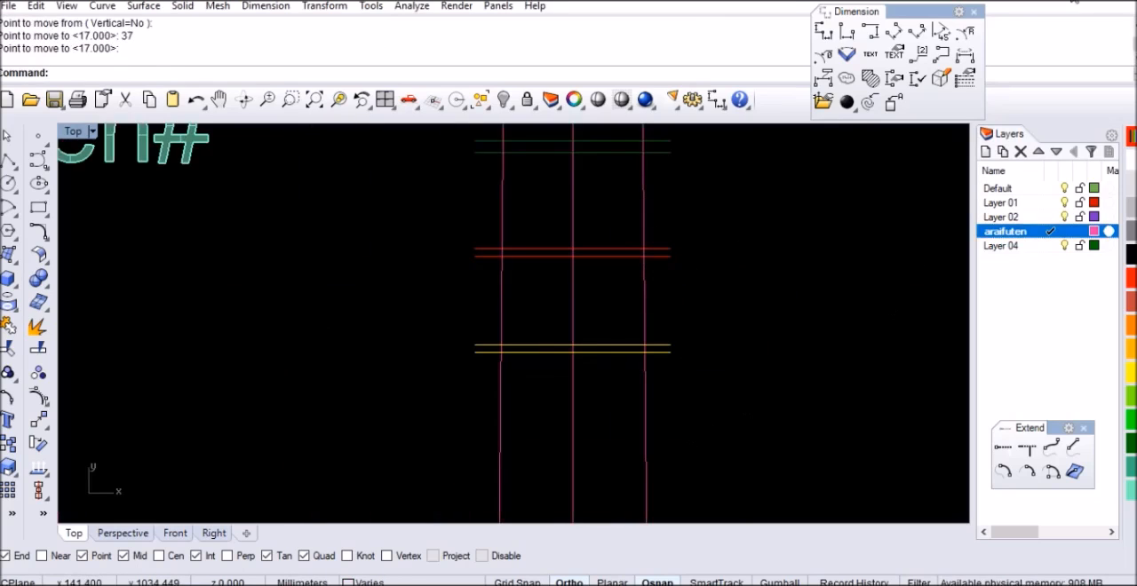
{"action": "left_click", "coordinate": [805, 321]}
{"action": "scroll", "coordinate": [698, 350], "scroll_direction": "up", "scroll_amount": 6}
{"action": "left_click_drag", "start_coordinate": [687, 318], "coordinate": [625, 389]}
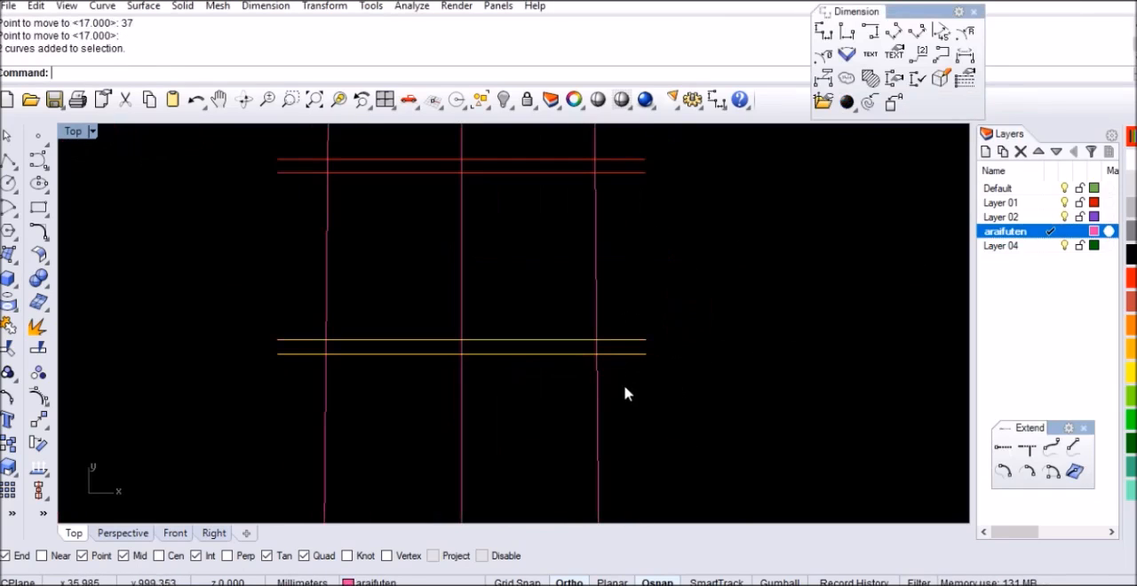
{"action": "key", "text": "ctrl+g"}
Copy the grouped pair down the centreline, from its upper line's midpoint to its lower line's midpoint
{"action": "type", "text": "Cop"}
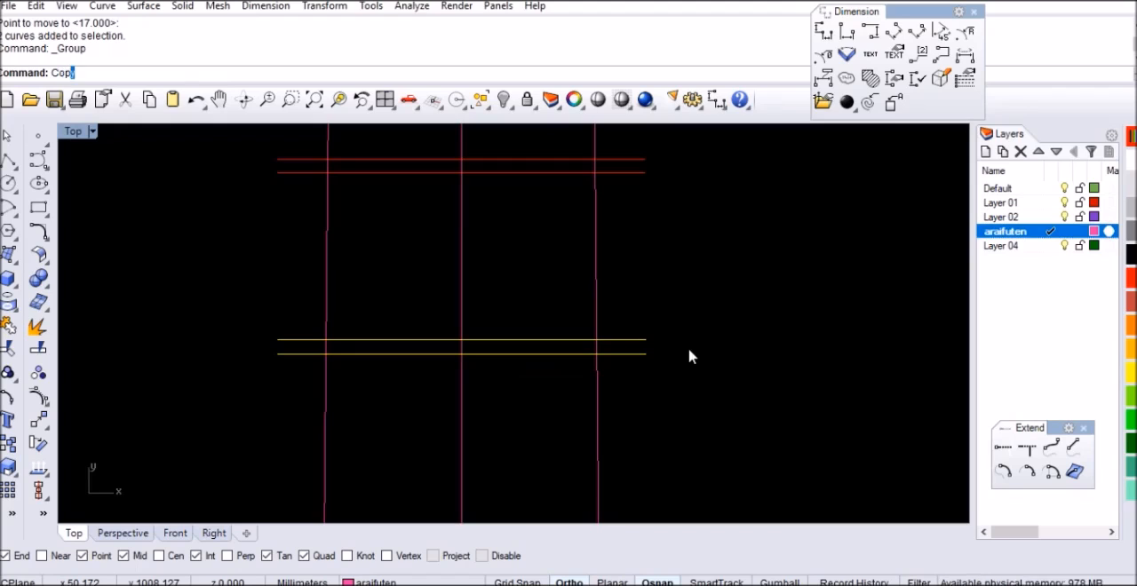
{"action": "type", "text": "y"}
{"action": "key", "text": "Return"}
{"action": "scroll", "coordinate": [586, 345], "scroll_direction": "up", "scroll_amount": 3}
{"action": "scroll", "coordinate": [409, 322], "scroll_direction": "up", "scroll_amount": 1}
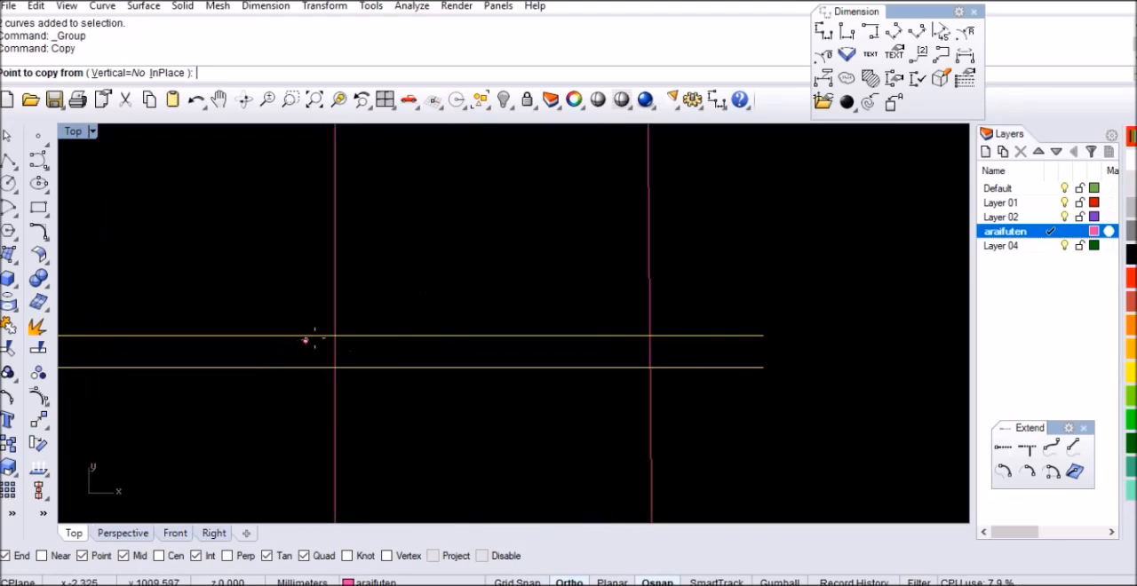
{"action": "left_click", "coordinate": [334, 336]}
{"action": "left_click", "coordinate": [335, 367]}
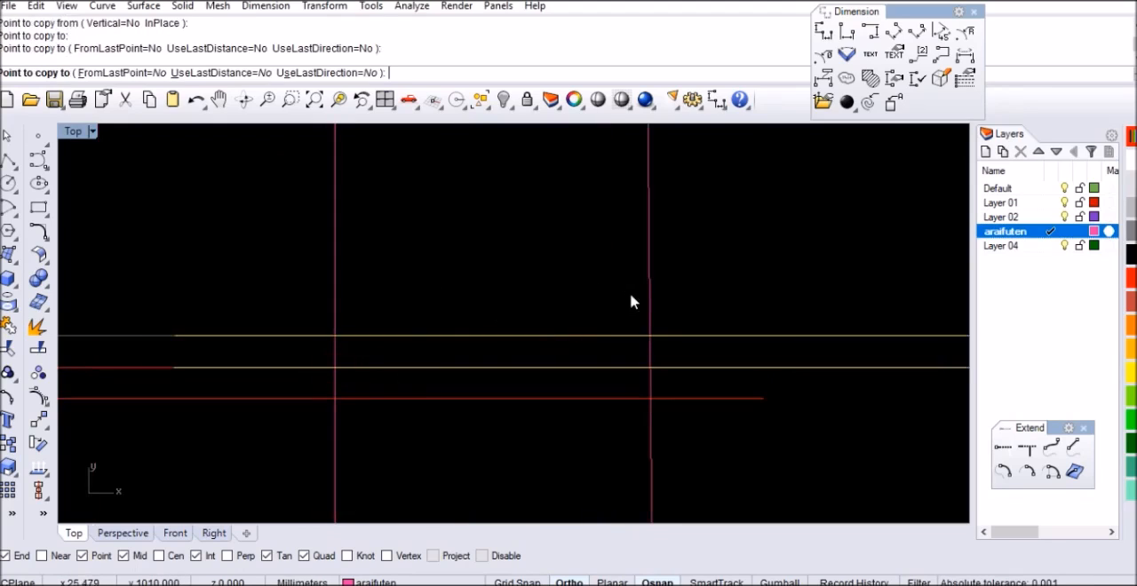
{"action": "scroll", "coordinate": [630, 302], "scroll_direction": "down", "scroll_amount": 2}
{"action": "key", "text": "Return"}
Move the copied pair 35 mm straight down the neck
{"action": "type", "text": "m"}
{"action": "key", "text": "Return"}
{"action": "left_click", "coordinate": [835, 262]}
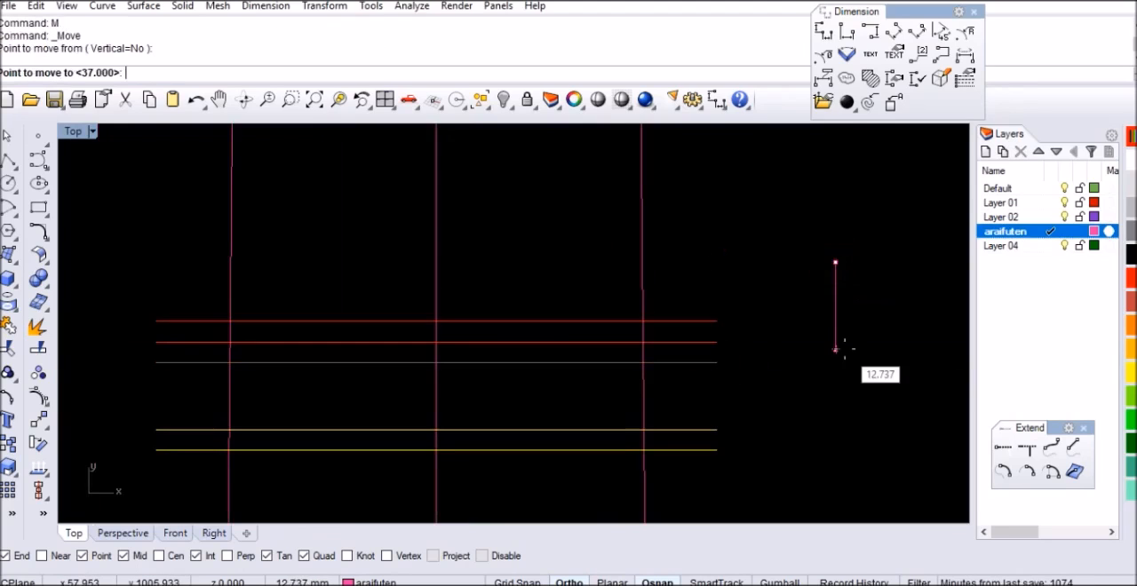
{"action": "type", "text": "35"}
{"action": "key", "text": "Return"}
{"action": "left_click", "coordinate": [837, 373]}
Copy the lowest red pair downward so the copy's upper line lies on the pair's lower line
{"action": "scroll", "coordinate": [660, 275], "scroll_direction": "down", "scroll_amount": 4}
{"action": "scroll", "coordinate": [682, 355], "scroll_direction": "up", "scroll_amount": 2}
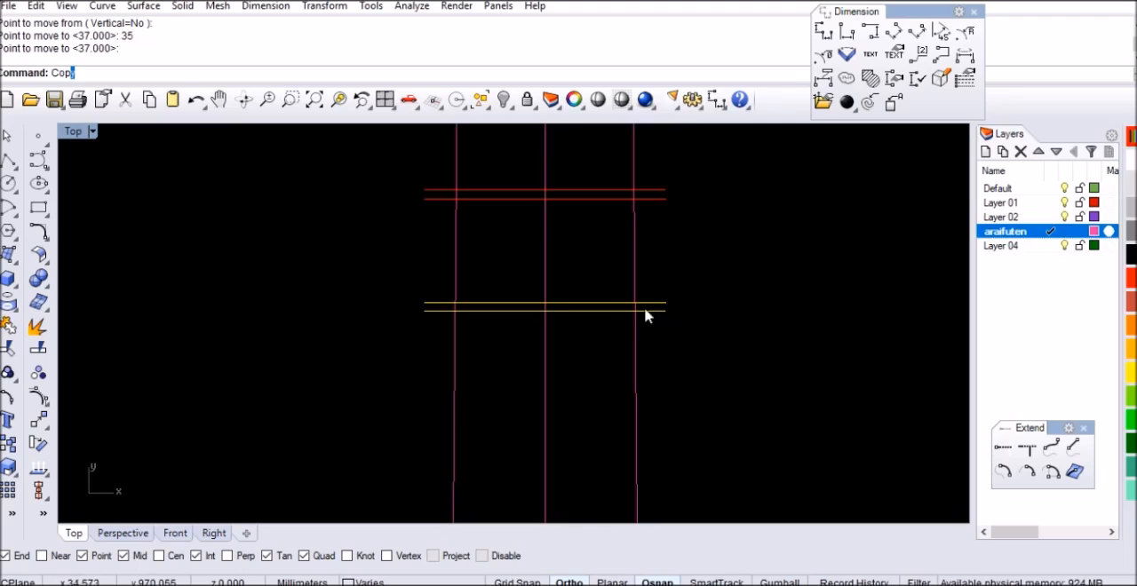
{"action": "key", "text": "Return"}
{"action": "scroll", "coordinate": [565, 306], "scroll_direction": "up", "scroll_amount": 6}
{"action": "left_click", "coordinate": [528, 301]}
{"action": "left_click", "coordinate": [528, 318]}
{"action": "key", "text": "Return"}
Move the newest copied pair 33 mm straight down the neck
{"action": "left_click", "coordinate": [752, 335]}
{"action": "type", "text": "m"}
{"action": "key", "text": "Return"}
{"action": "left_click", "coordinate": [798, 312]}
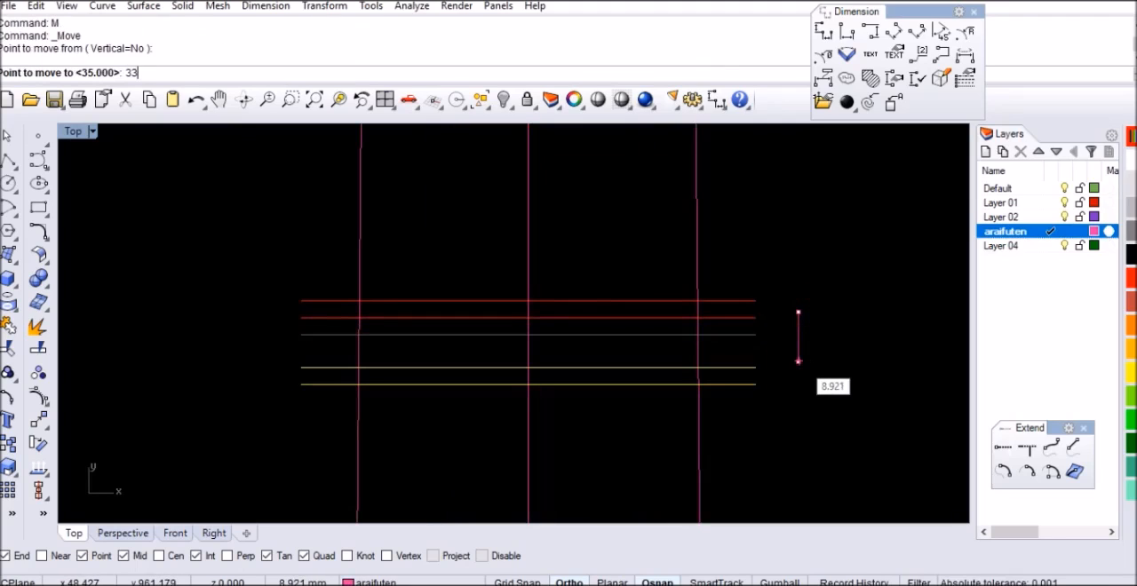
{"action": "key", "text": "Return"}
{"action": "left_click", "coordinate": [805, 383]}
Copy the selected line pair down the centreline, from its upper line's midpoint to its lower line's midpoint
{"action": "scroll", "coordinate": [601, 277], "scroll_direction": "down", "scroll_amount": 12}
{"action": "scroll", "coordinate": [632, 359], "scroll_direction": "up", "scroll_amount": 8}
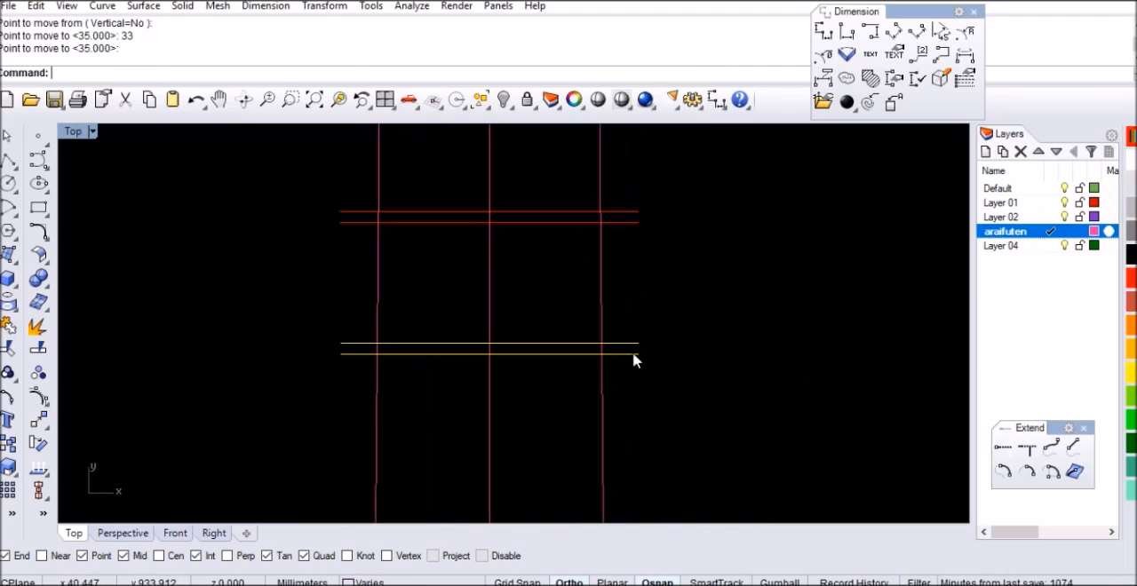
{"action": "type", "text": "opy"}
{"action": "key", "text": "Return"}
{"action": "scroll", "coordinate": [498, 325], "scroll_direction": "up", "scroll_amount": 3}
{"action": "left_click", "coordinate": [499, 335]}
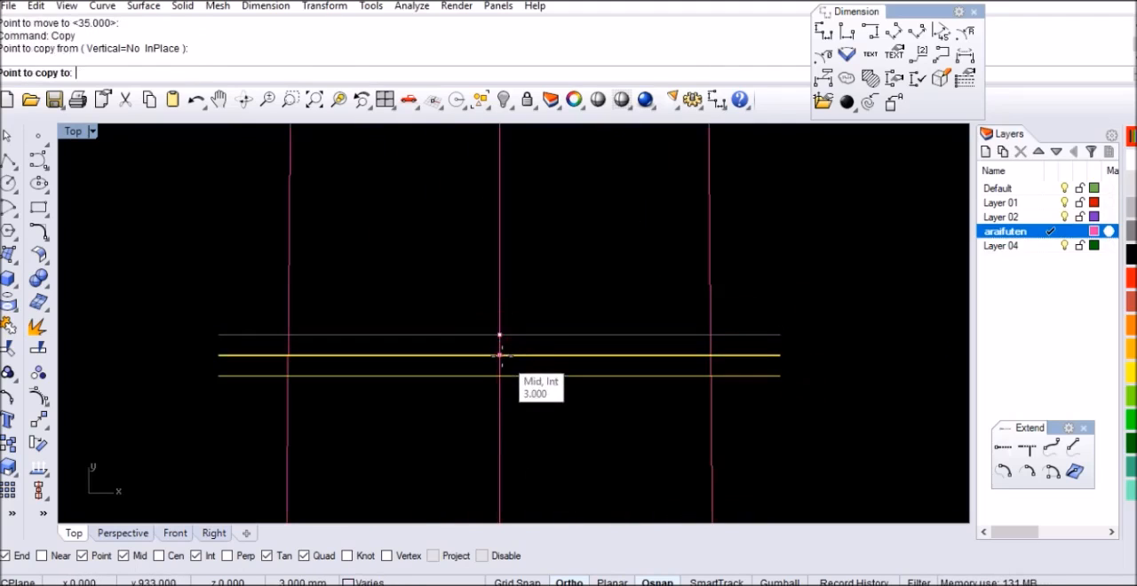
{"action": "left_click", "coordinate": [768, 376]}
{"action": "key", "text": "Return"}
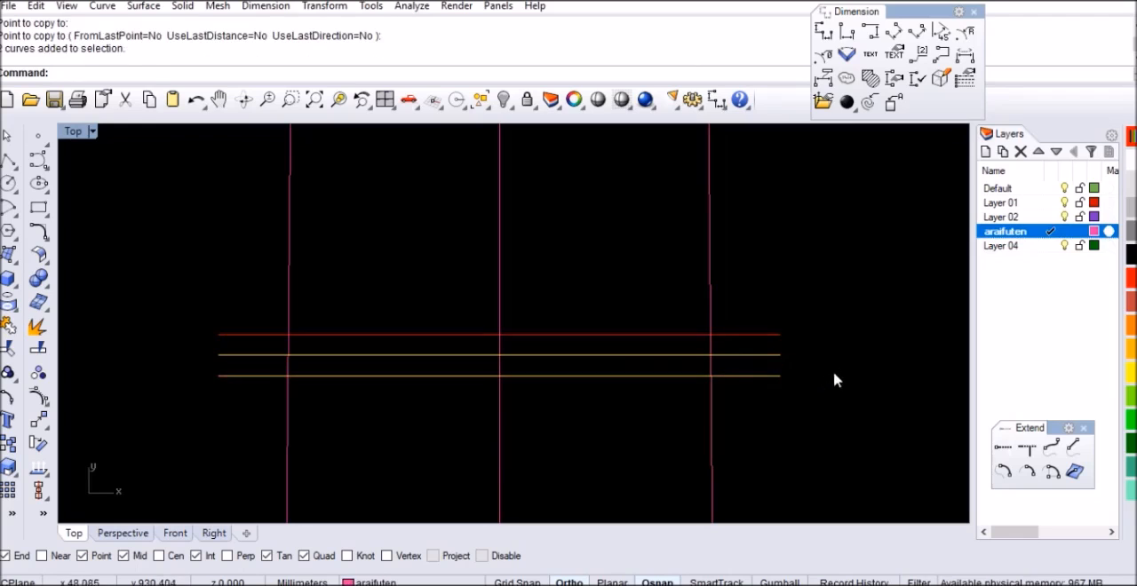
Move the copied pair 30 mm straight down the neck
{"action": "type", "text": "m"}
{"action": "key", "text": "Return"}
{"action": "left_click", "coordinate": [848, 343]}
{"action": "type", "text": "30"}
{"action": "key", "text": "Return"}
{"action": "left_click", "coordinate": [851, 396]}
{"action": "scroll", "coordinate": [622, 311], "scroll_direction": "down", "scroll_amount": 8}
{"action": "scroll", "coordinate": [531, 294], "scroll_direction": "down", "scroll_amount": 6}
Select the lowest line pair and copy it downward so the copy's upper line lies on the pair's lower line
{"action": "left_click", "coordinate": [623, 360]}
{"action": "scroll", "coordinate": [624, 360], "scroll_direction": "down", "scroll_amount": 6}
{"action": "right_click_drag", "start_coordinate": [672, 311], "coordinate": [655, 357]}
{"action": "left_click", "coordinate": [1074, 1]}
{"action": "left_click", "coordinate": [661, 426]}
{"action": "scroll", "coordinate": [660, 428], "scroll_direction": "up", "scroll_amount": 6}
{"action": "right_click_drag", "start_coordinate": [656, 432], "coordinate": [675, 314]}
{"action": "scroll", "coordinate": [615, 253], "scroll_direction": "up", "scroll_amount": 6}
{"action": "left_click_drag", "start_coordinate": [574, 314], "coordinate": [573, 313]}
{"action": "scroll", "coordinate": [550, 269], "scroll_direction": "up", "scroll_amount": 6}
{"action": "left_click", "coordinate": [390, 253]}
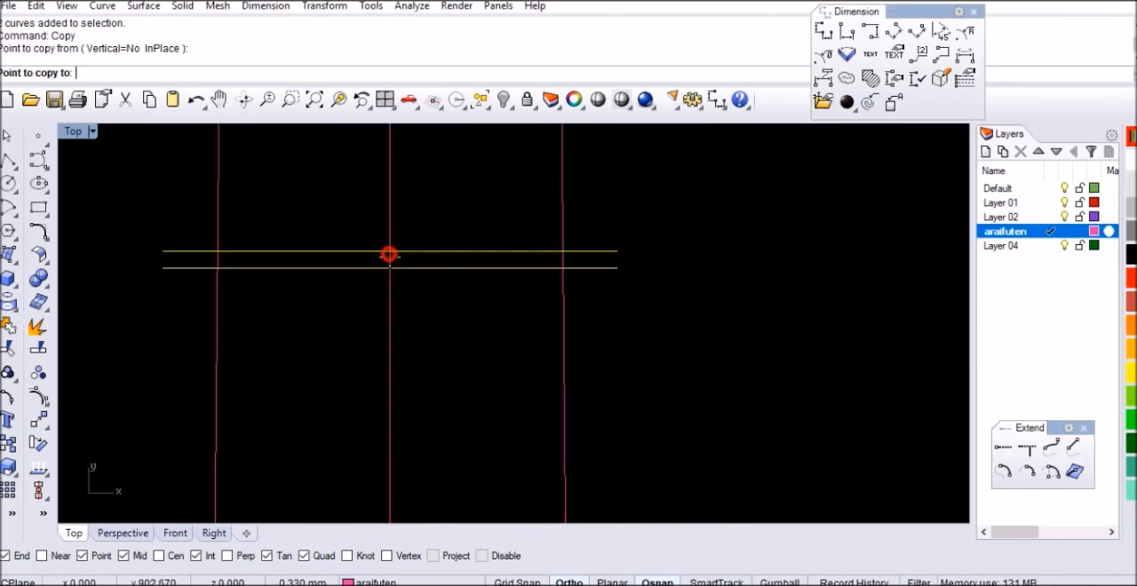
{"action": "left_click", "coordinate": [390, 269]}
{"action": "right_click", "coordinate": [471, 294]}
Move the newest copied pair 29 mm straight down the neck
{"action": "type", "text": "M"}
{"action": "key", "text": "Return"}
{"action": "left_click", "coordinate": [681, 307]}
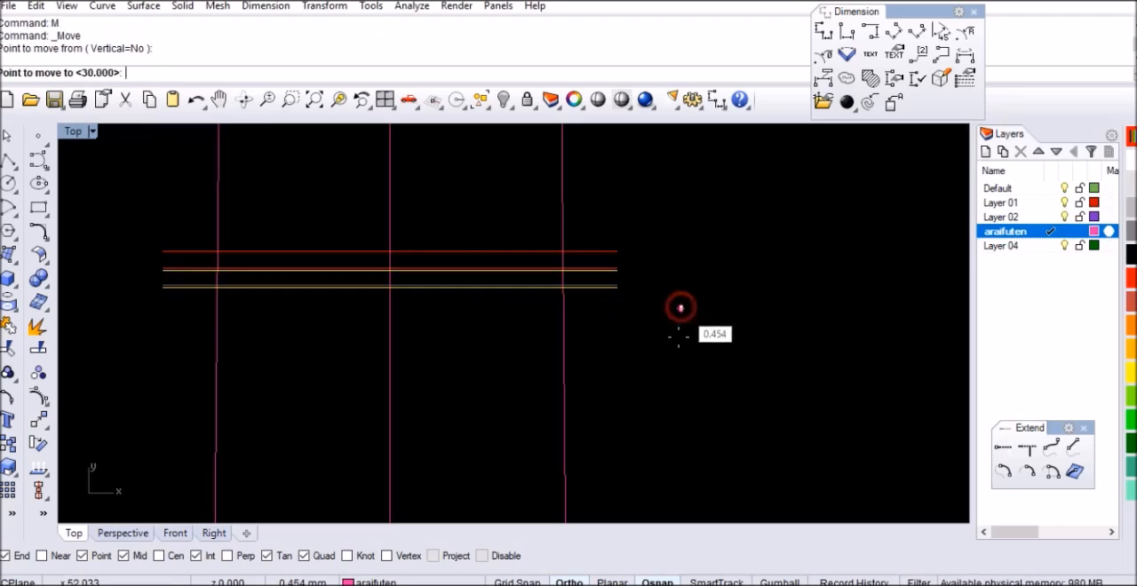
{"action": "type", "text": "29"}
{"action": "key", "text": "Return"}
{"action": "left_click", "coordinate": [675, 346]}
{"action": "scroll", "coordinate": [662, 253], "scroll_direction": "down", "scroll_amount": 15}
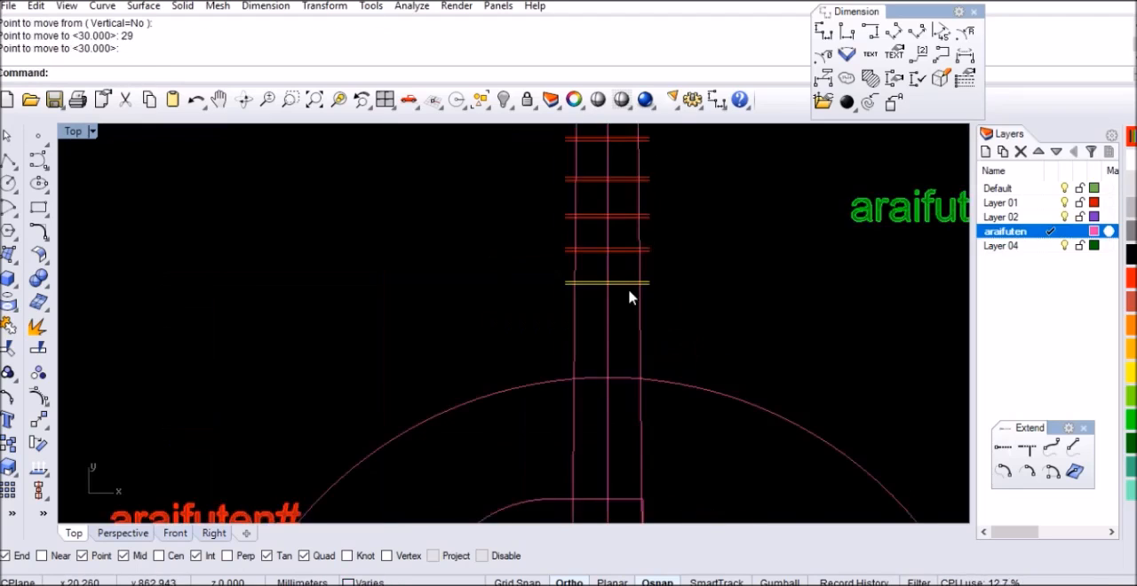
Copy the lowest pair down the centreline, from its upper line's midpoint to its lower line's midpoint
{"action": "scroll", "coordinate": [629, 292], "scroll_direction": "up", "scroll_amount": 10}
{"action": "key", "text": "Return"}
{"action": "scroll", "coordinate": [589, 274], "scroll_direction": "up", "scroll_amount": 8}
{"action": "left_click", "coordinate": [535, 251]}
{"action": "left_click", "coordinate": [536, 272]}
{"action": "right_click", "coordinate": [587, 296]}
{"action": "left_click", "coordinate": [589, 295]}
Move the newest copied pair 27 mm straight down the neck and deselect it
{"action": "type", "text": "M"}
{"action": "key", "text": "Return"}
{"action": "left_click", "coordinate": [606, 320]}
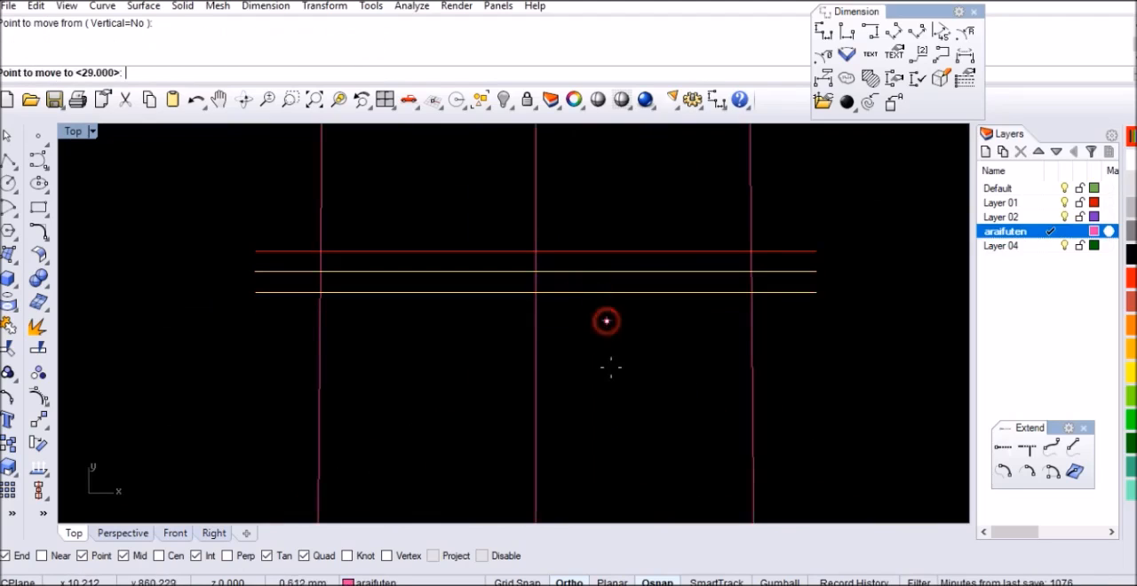
{"action": "type", "text": "27"}
{"action": "key", "text": "Return"}
{"action": "left_click", "coordinate": [607, 371]}
{"action": "left_click", "coordinate": [557, 239]}
Reselect the lowest pair and copy it downward so the copy's upper line lies on the pair's lower line
{"action": "scroll", "coordinate": [557, 240], "scroll_direction": "down", "scroll_amount": 7}
{"action": "scroll", "coordinate": [566, 374], "scroll_direction": "up", "scroll_amount": 7}
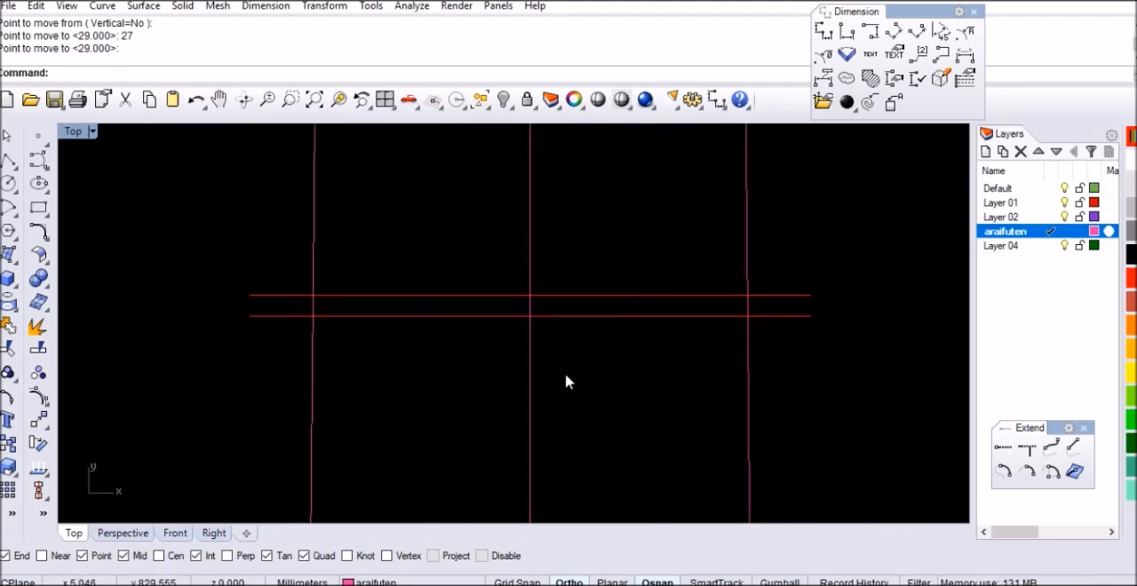
{"action": "left_click_drag", "start_coordinate": [593, 341], "coordinate": [595, 344]}
{"action": "type", "text": "Copy"}
{"action": "scroll", "coordinate": [538, 307], "scroll_direction": "up", "scroll_amount": 4}
{"action": "key", "text": "Return"}
{"action": "left_click", "coordinate": [524, 289]}
{"action": "left_click", "coordinate": [524, 329]}
{"action": "key", "text": "Return"}
{"action": "left_click", "coordinate": [589, 373]}
Move the new copy another 27 mm straight down the neck
{"action": "type", "text": "M"}
{"action": "key", "text": "Return"}
{"action": "left_click", "coordinate": [640, 186]}
{"action": "type", "text": "27"}
{"action": "key", "text": "Return"}
{"action": "left_click", "coordinate": [634, 246]}
{"action": "scroll", "coordinate": [577, 231], "scroll_direction": "down", "scroll_amount": 6}
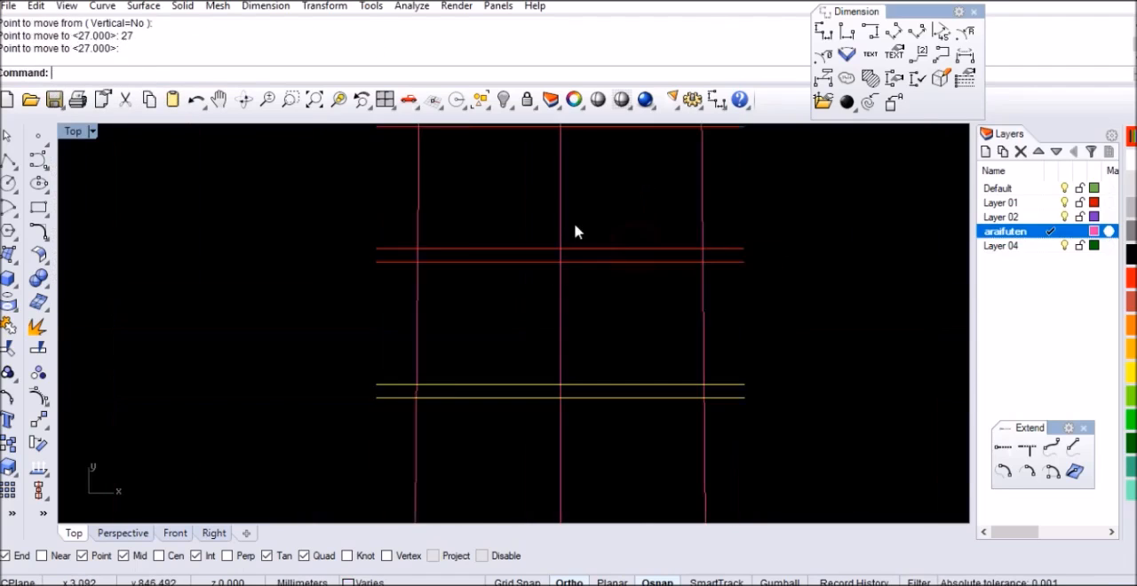
Copy the lowest pair above the large arc down the centreline, from its upper line's midpoint to its lower line's midpoint
{"action": "scroll", "coordinate": [564, 266], "scroll_direction": "down", "scroll_amount": 3}
{"action": "scroll", "coordinate": [561, 289], "scroll_direction": "up", "scroll_amount": 4}
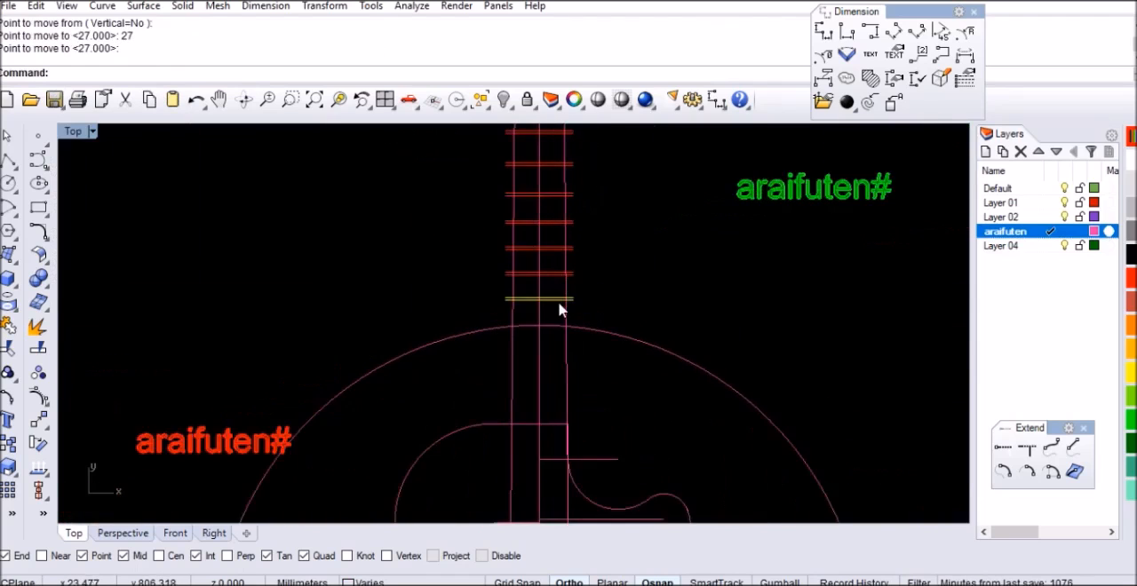
{"action": "scroll", "coordinate": [547, 312], "scroll_direction": "up", "scroll_amount": 4}
{"action": "type", "text": "copy"}
{"action": "key", "text": "Return"}
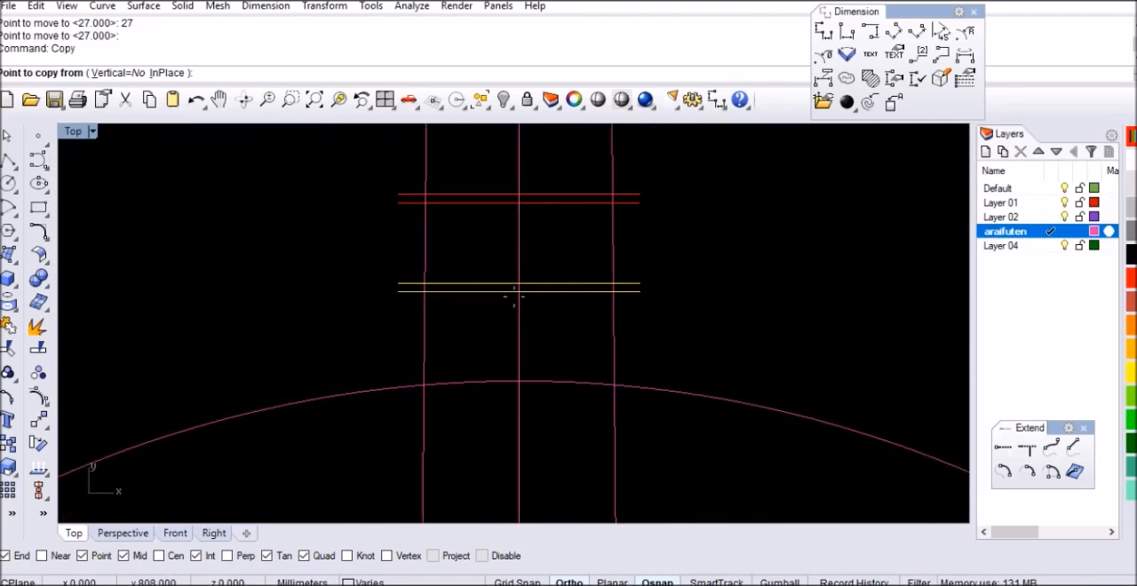
{"action": "scroll", "coordinate": [520, 289], "scroll_direction": "up", "scroll_amount": 3}
{"action": "left_click", "coordinate": [515, 278]}
{"action": "left_click", "coordinate": [515, 302]}
{"action": "right_click", "coordinate": [568, 333]}
{"action": "left_click", "coordinate": [571, 332]}
Move the newest copied pair 25 mm straight down the neck
{"action": "type", "text": "M"}
{"action": "key", "text": "Return"}
{"action": "left_click", "coordinate": [587, 375]}
{"action": "type", "text": "25"}
{"action": "key", "text": "Return"}
{"action": "left_click", "coordinate": [581, 423]}
{"action": "scroll", "coordinate": [520, 293], "scroll_direction": "down", "scroll_amount": 3}
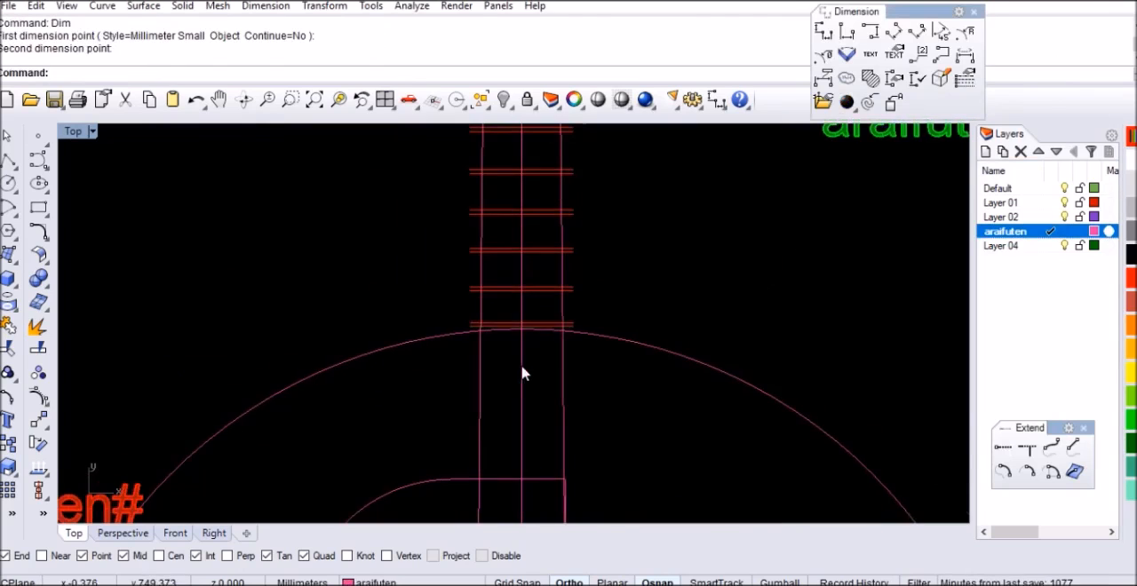
Copy the pair at the top of the large arc downward so the copy's upper line lies on the pair's lower line
{"action": "scroll", "coordinate": [550, 311], "scroll_direction": "up", "scroll_amount": 3}
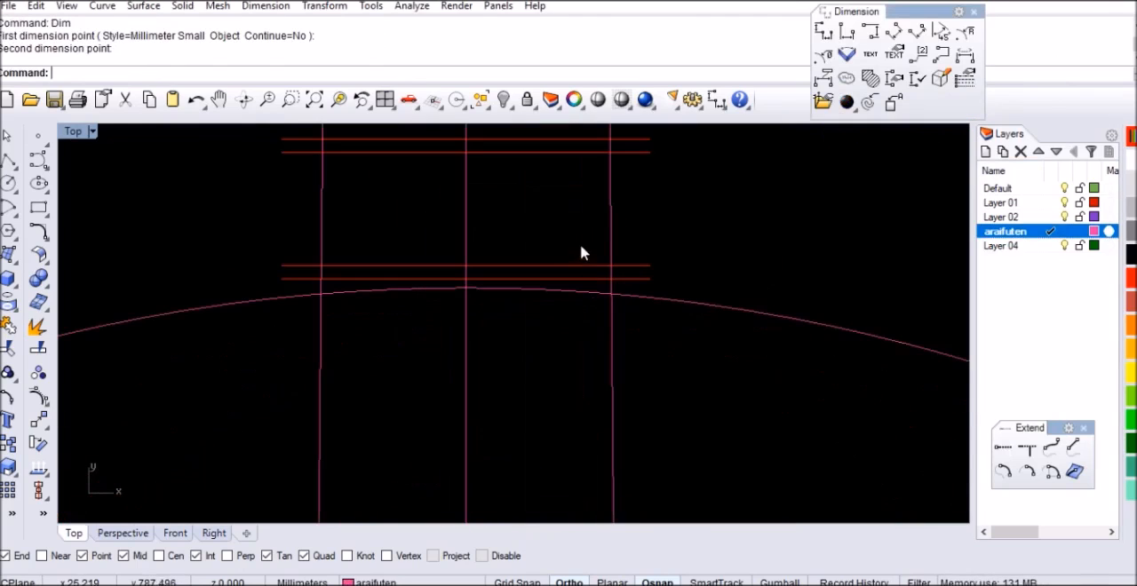
{"action": "type", "text": "opy"}
{"action": "key", "text": "Return"}
{"action": "scroll", "coordinate": [467, 267], "scroll_direction": "up", "scroll_amount": 2}
{"action": "left_click", "coordinate": [477, 259]}
{"action": "left_click", "coordinate": [524, 305]}
{"action": "right_click", "coordinate": [527, 315]}
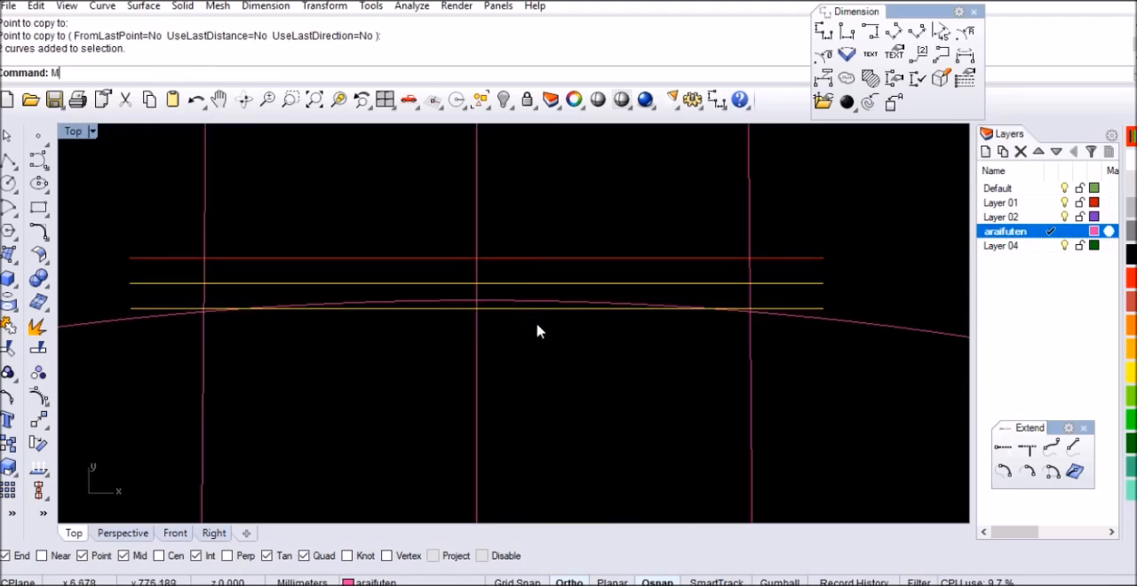
Move the copied pair 23 mm straight down the neck
{"action": "type", "text": "M"}
{"action": "key", "text": "Return"}
{"action": "left_click", "coordinate": [538, 335]}
{"action": "key", "text": "Return"}
{"action": "left_click", "coordinate": [537, 373]}
{"action": "scroll", "coordinate": [544, 331], "scroll_direction": "down", "scroll_amount": 8}
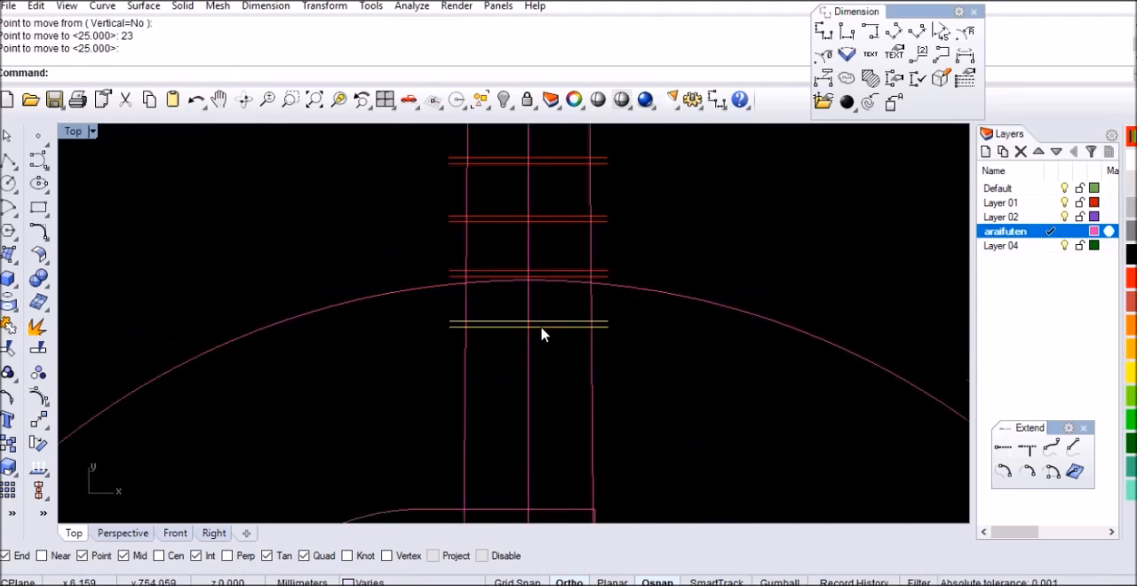
Copy the pair below the large arc's top, from its upper line's midpoint to its lower line's midpoint
{"action": "scroll", "coordinate": [540, 330], "scroll_direction": "up", "scroll_amount": 5}
{"action": "type", "text": "Cop"}
{"action": "scroll", "coordinate": [539, 332], "scroll_direction": "up", "scroll_amount": 1}
{"action": "scroll", "coordinate": [527, 330], "scroll_direction": "up", "scroll_amount": 4}
{"action": "key", "text": "Return"}
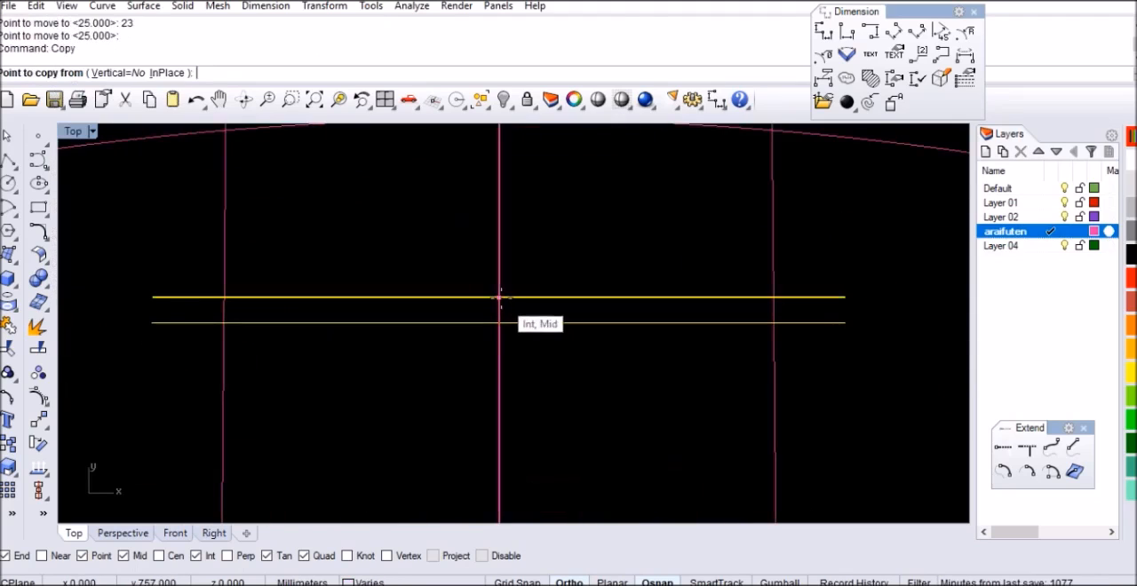
{"action": "left_click", "coordinate": [502, 300]}
{"action": "left_click", "coordinate": [504, 325]}
{"action": "right_click", "coordinate": [533, 347]}
{"action": "left_click", "coordinate": [542, 348]}
Move the newest copied pair 20 mm straight down the neck
{"action": "type", "text": "M"}
{"action": "key", "text": "Return"}
{"action": "left_click", "coordinate": [604, 379]}
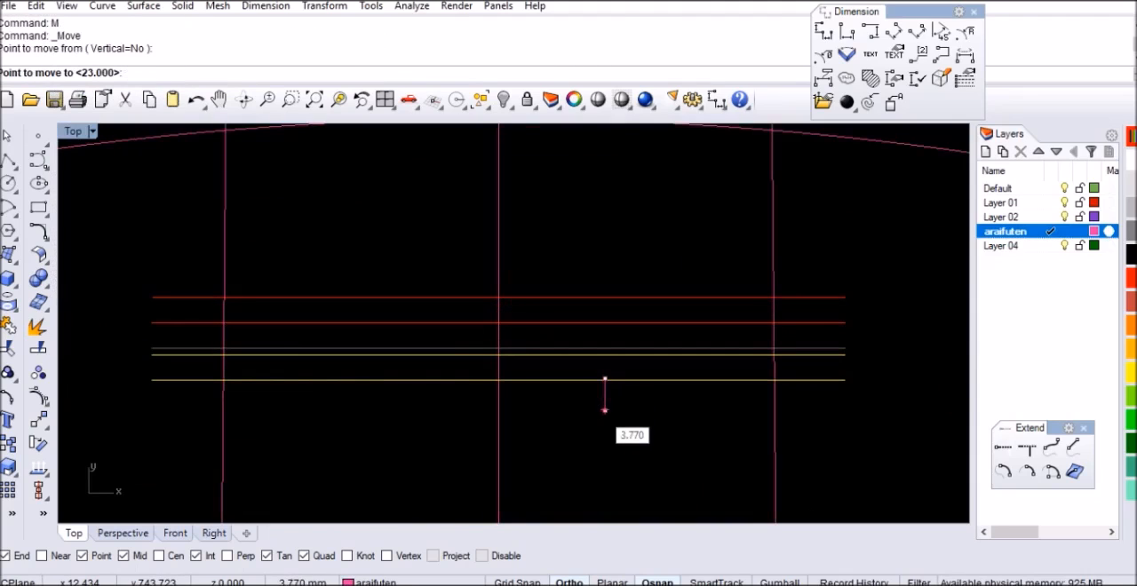
{"action": "type", "text": "20"}
{"action": "key", "text": "Return"}
{"action": "scroll", "coordinate": [577, 293], "scroll_direction": "down", "scroll_amount": 4}
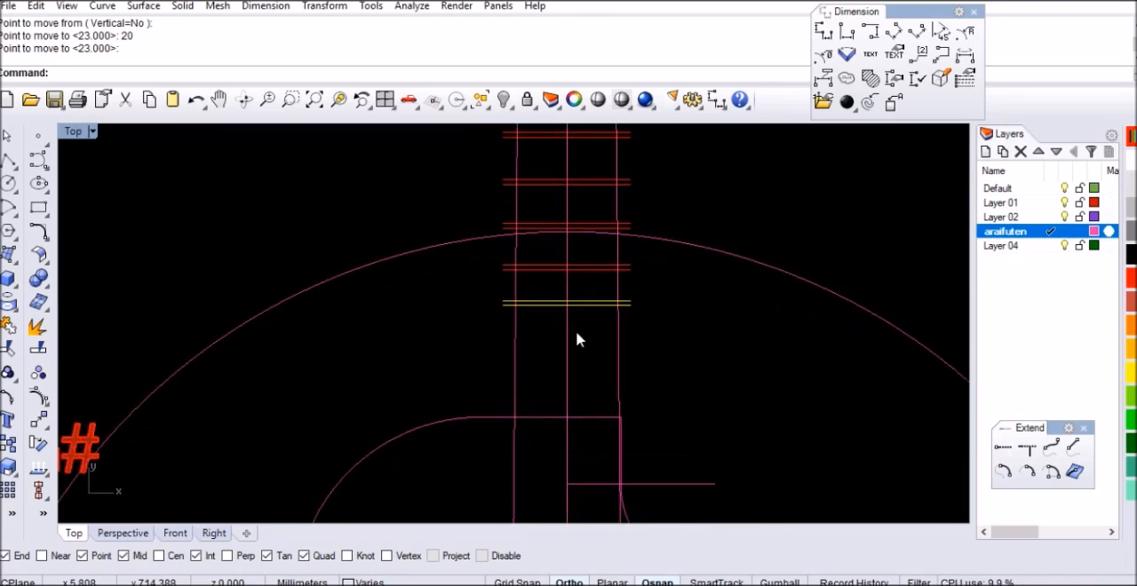
Copy the lowest pair twice down the centreline, repeating its spacing from the pair directly above
{"action": "scroll", "coordinate": [582, 329], "scroll_direction": "up", "scroll_amount": 2}
{"action": "left_click", "coordinate": [38, 420]}
{"action": "scroll", "coordinate": [582, 275], "scroll_direction": "up", "scroll_amount": 3}
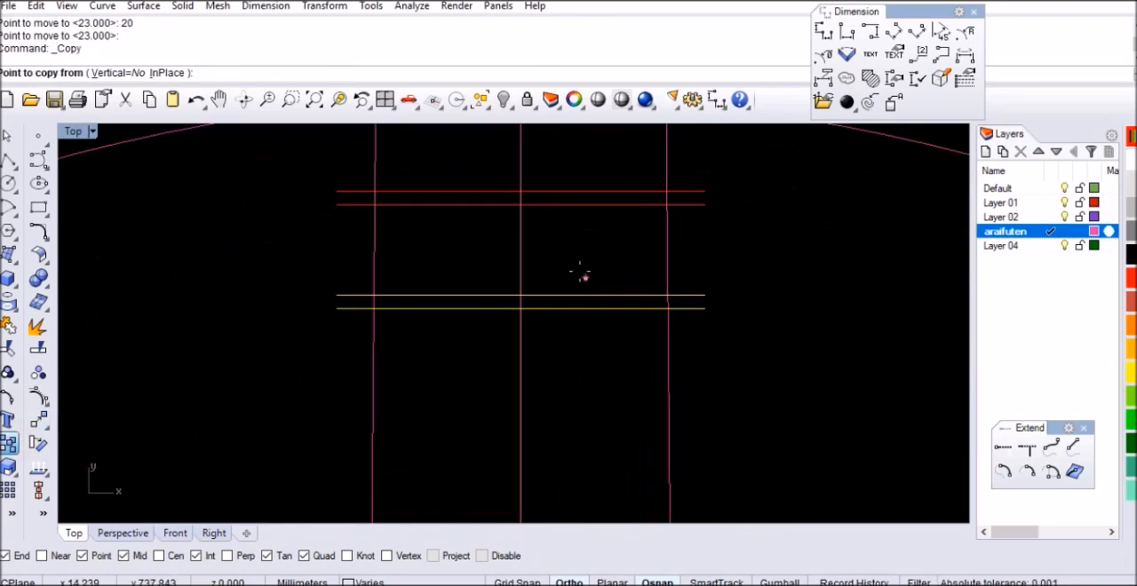
{"action": "left_click", "coordinate": [521, 205]}
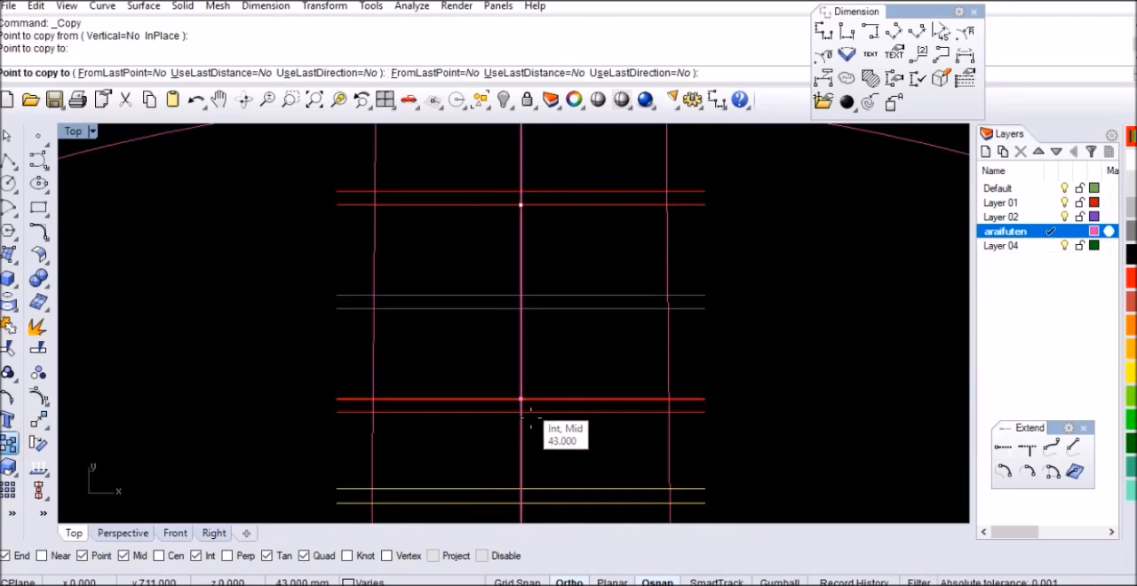
{"action": "key", "text": "Return"}
{"action": "scroll", "coordinate": [533, 294], "scroll_direction": "down", "scroll_amount": 6}
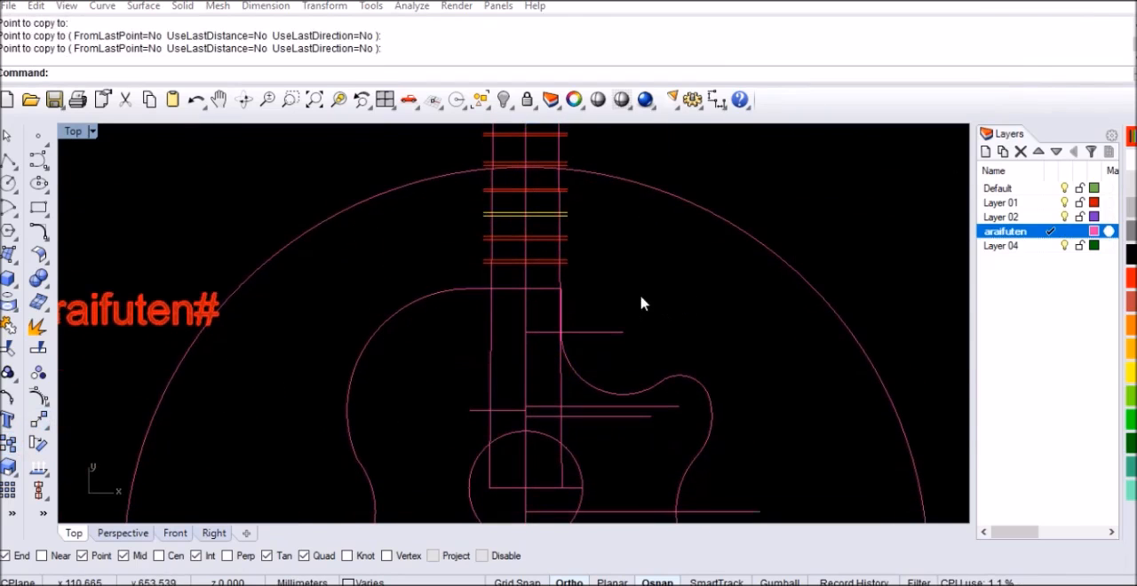
Copy the lowest pair above the body's top edge so the copy's upper line lies on its lower line, and select the copy
{"action": "scroll", "coordinate": [537, 289], "scroll_direction": "up", "scroll_amount": 5}
{"action": "left_click", "coordinate": [533, 214]}
{"action": "type", "text": "C"}
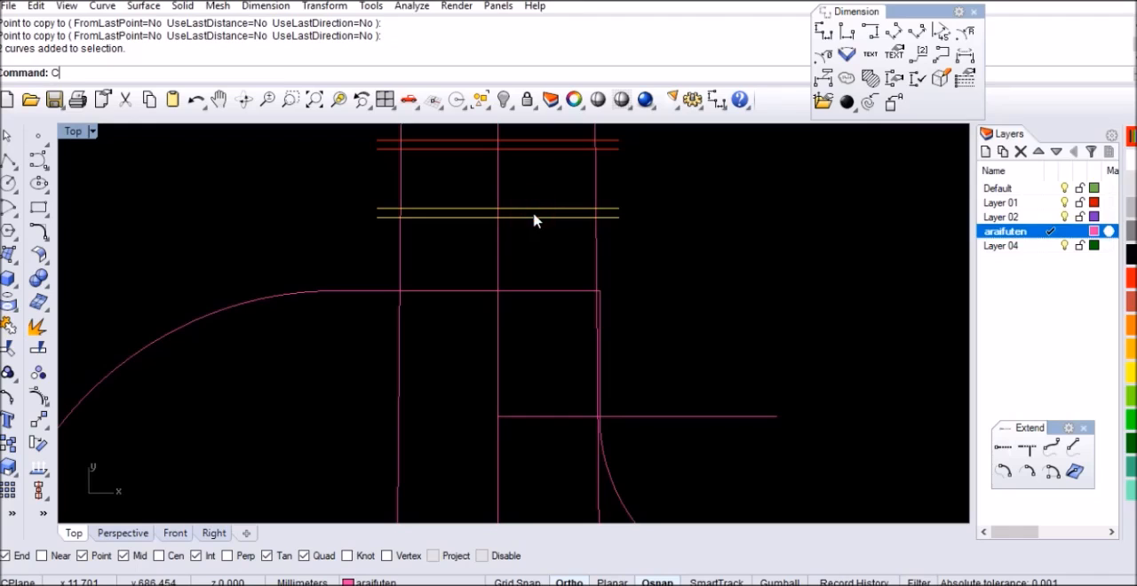
{"action": "type", "text": "opy"}
{"action": "key", "text": "Return"}
{"action": "scroll", "coordinate": [500, 214], "scroll_direction": "up", "scroll_amount": 3}
{"action": "left_click", "coordinate": [495, 206]}
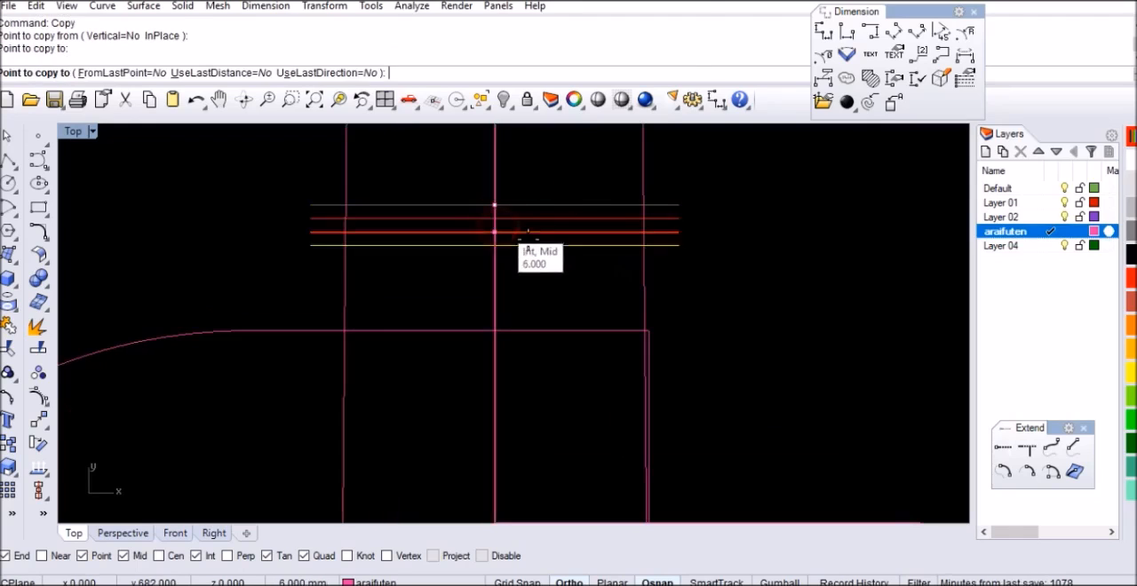
{"action": "key", "text": "Return"}
{"action": "left_click", "coordinate": [534, 234]}
Move the selected copy 17 mm straight down toward the body's top edge
{"action": "scroll", "coordinate": [541, 234], "scroll_direction": "up", "scroll_amount": 6}
{"action": "type", "text": "m"}
{"action": "key", "text": "Return"}
{"action": "left_click", "coordinate": [571, 272]}
{"action": "type", "text": "1"}
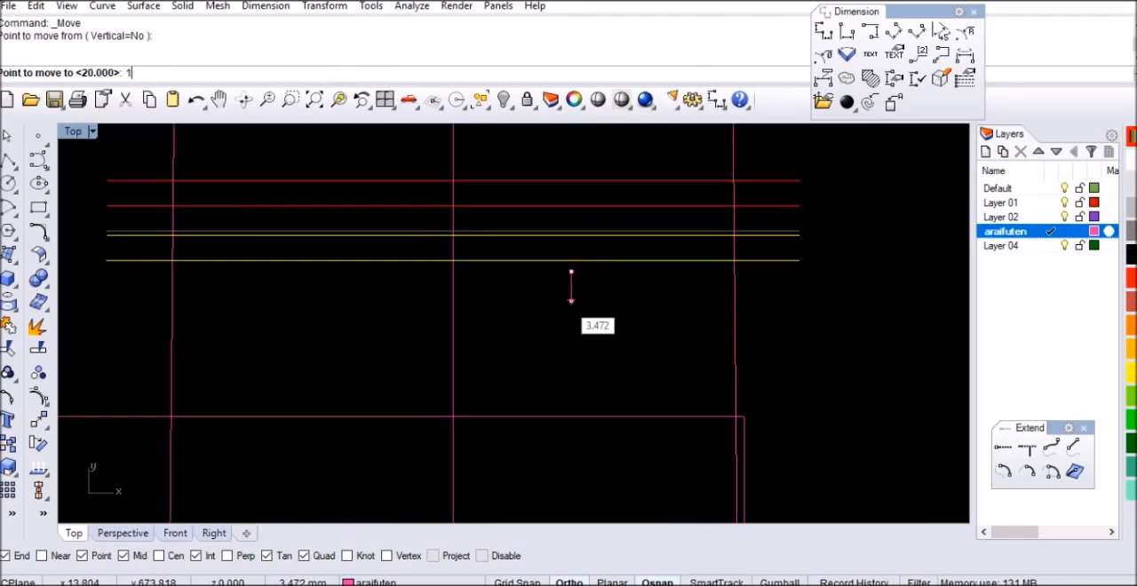
{"action": "type", "text": "7"}
{"action": "key", "text": "Return"}
{"action": "left_click", "coordinate": [563, 300]}
Copy the pair above the body's top edge twice down the centreline, repeating its spacing from the pair above, and deselect it
{"action": "left_click", "coordinate": [9, 444]}
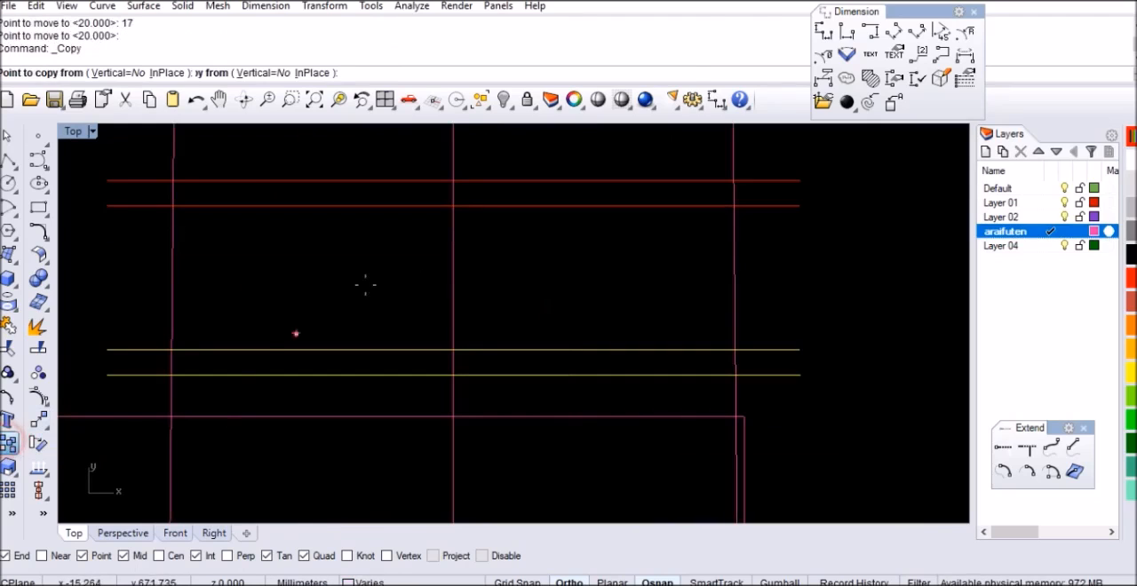
{"action": "left_click", "coordinate": [456, 203]}
{"action": "scroll", "coordinate": [456, 203], "scroll_direction": "down", "scroll_amount": 3}
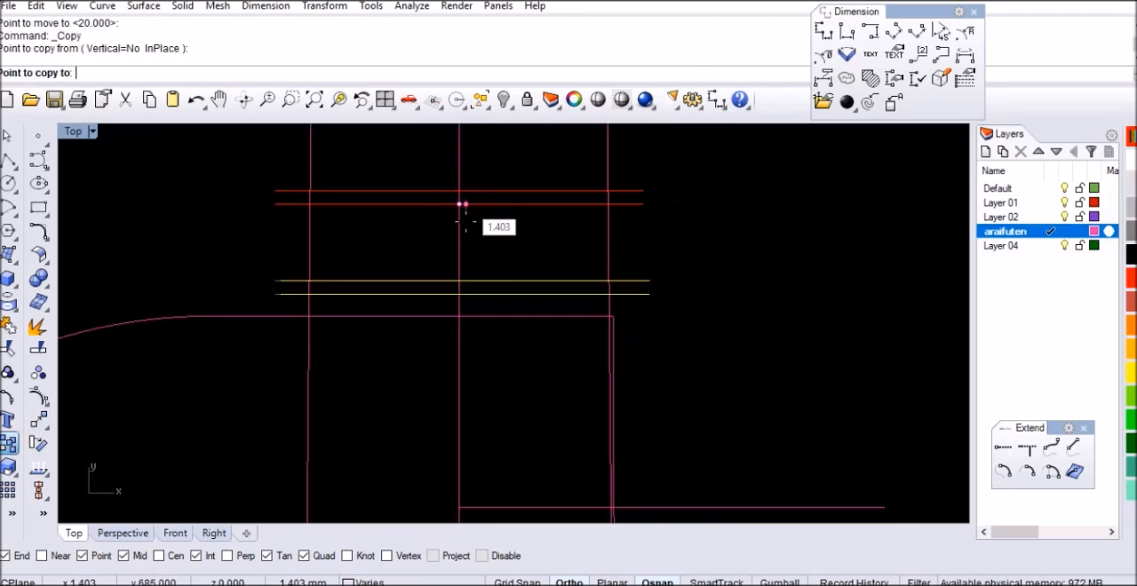
{"action": "left_click", "coordinate": [459, 294]}
{"action": "left_click", "coordinate": [468, 386]}
{"action": "key", "text": "Return"}
{"action": "scroll", "coordinate": [530, 272], "scroll_direction": "down", "scroll_amount": 5}
{"action": "scroll", "coordinate": [515, 302], "scroll_direction": "up", "scroll_amount": 4}
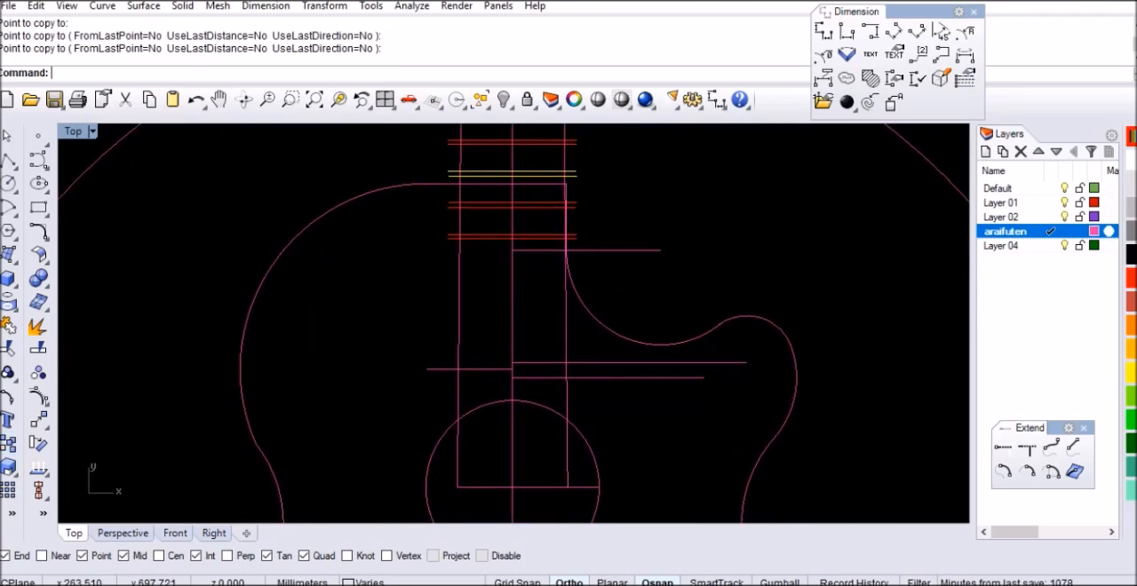
{"action": "left_click", "coordinate": [772, 241]}
Copy the lowest fret pair so the copy's upper line lies on the original's lower line, and select the copy
{"action": "scroll", "coordinate": [535, 240], "scroll_direction": "up", "scroll_amount": 10}
{"action": "left_click_drag", "start_coordinate": [560, 190], "coordinate": [526, 244]}
{"action": "type", "text": "Copy"}
{"action": "key", "text": "Return"}
{"action": "left_click", "coordinate": [439, 218]}
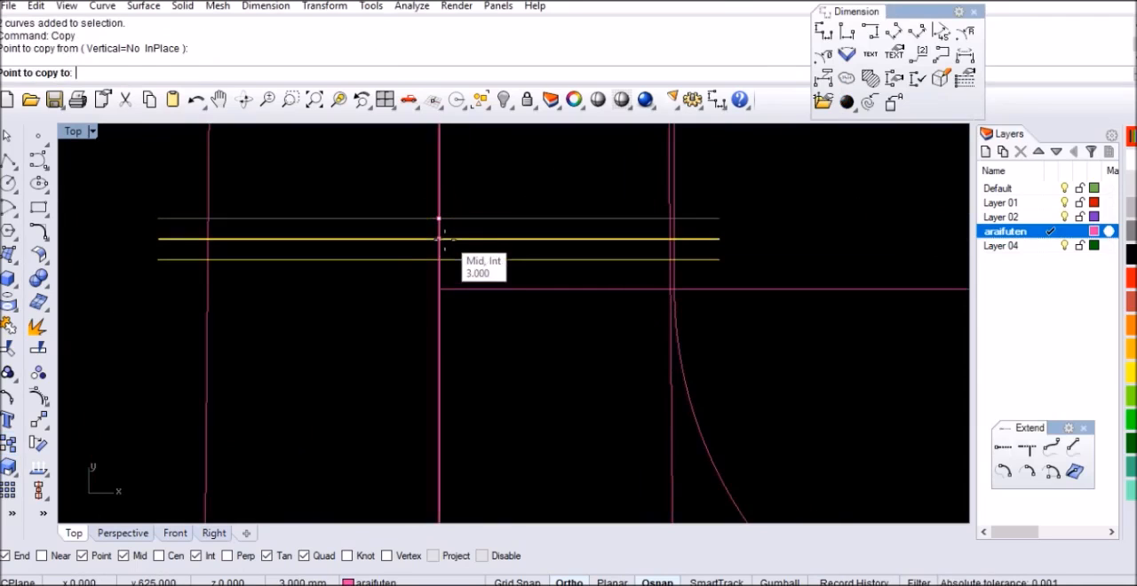
{"action": "key", "text": "Return"}
{"action": "left_click", "coordinate": [489, 262]}
Move the selected fret pair copy 15 mm straight down the neck
{"action": "type", "text": "M"}
{"action": "key", "text": "Return"}
{"action": "left_click", "coordinate": [548, 365]}
{"action": "type", "text": "15"}
{"action": "key", "text": "Return"}
{"action": "left_click", "coordinate": [542, 398]}
Copy the pair just moved so the copy's upper line meets its lower line, and select the copy
{"action": "scroll", "coordinate": [486, 375], "scroll_direction": "down", "scroll_amount": 3}
{"action": "type", "text": "Copy"}
{"action": "key", "text": "Return"}
{"action": "scroll", "coordinate": [475, 338], "scroll_direction": "up", "scroll_amount": 3}
{"action": "left_click", "coordinate": [461, 254]}
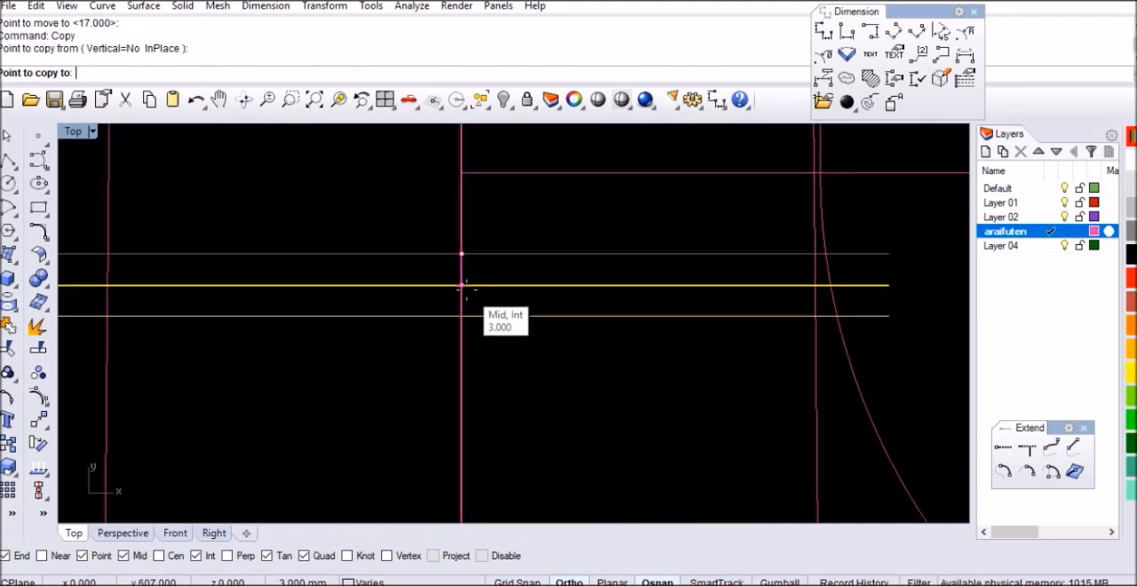
{"action": "key", "text": "Return"}
{"action": "left_click", "coordinate": [518, 322]}
{"action": "left_click", "coordinate": [528, 318]}
Move the selected fret pair copy 14 mm straight down toward the sound hole
{"action": "type", "text": "M"}
{"action": "key", "text": "Return"}
{"action": "left_click", "coordinate": [544, 362]}
{"action": "type", "text": "14"}
{"action": "key", "text": "Return"}
{"action": "left_click", "coordinate": [533, 408]}
Copy the lowest pair three times down the centreline toward the sound hole, repeating its spacing from the pair directly above
{"action": "scroll", "coordinate": [533, 373], "scroll_direction": "down", "scroll_amount": 3}
{"action": "scroll", "coordinate": [524, 320], "scroll_direction": "up", "scroll_amount": 4}
{"action": "type", "text": "Cop"}
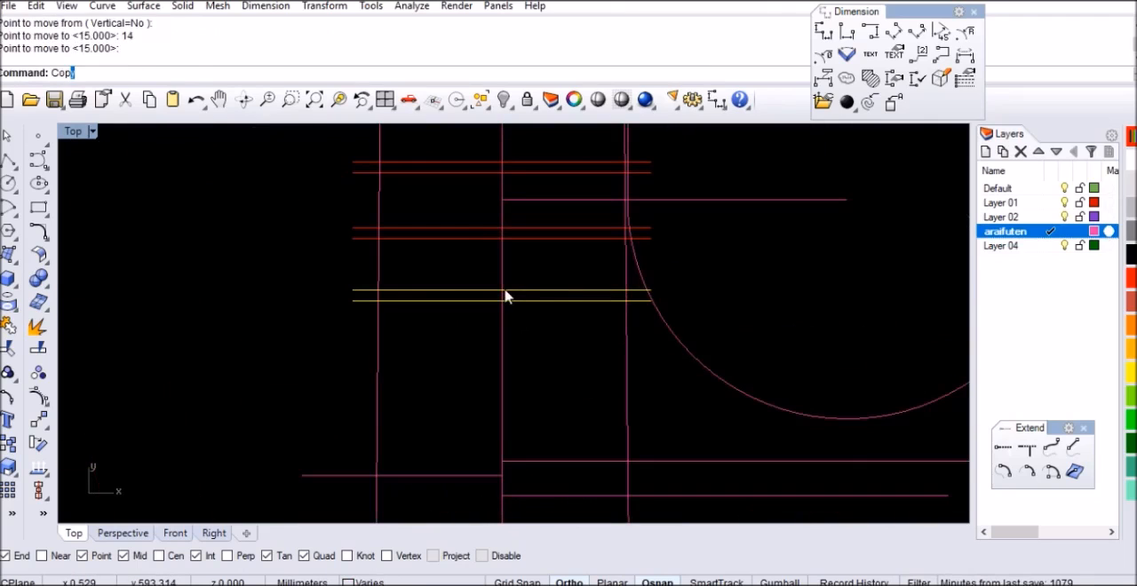
{"action": "type", "text": "y"}
{"action": "key", "text": "Return"}
{"action": "scroll", "coordinate": [498, 246], "scroll_direction": "down", "scroll_amount": 2}
{"action": "left_click", "coordinate": [506, 228]}
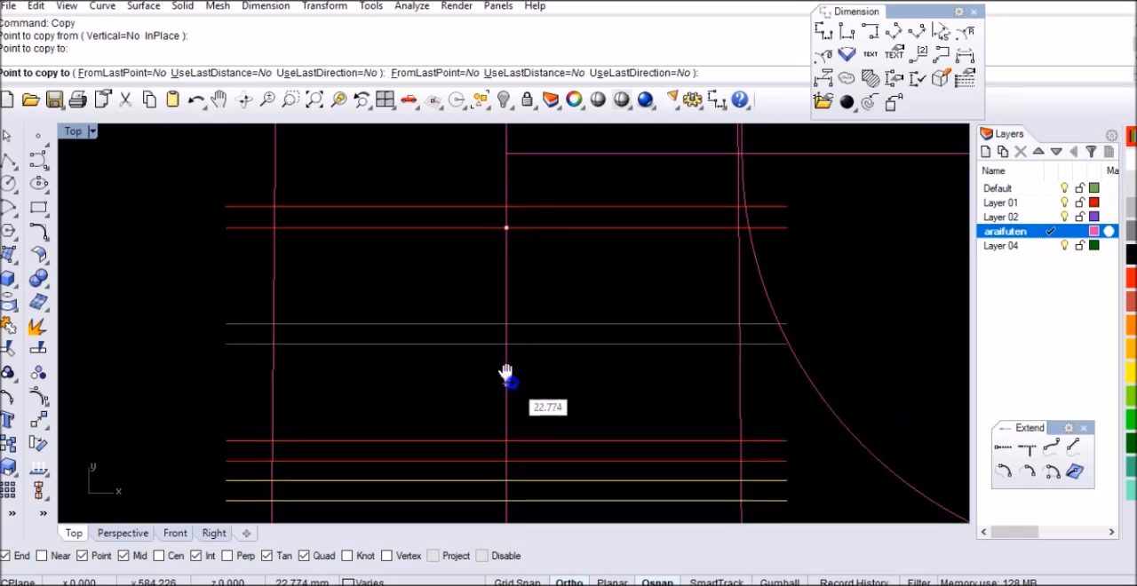
{"action": "right_click_drag", "start_coordinate": [507, 382], "coordinate": [499, 231]}
{"action": "left_click", "coordinate": [500, 310]}
{"action": "scroll", "coordinate": [500, 302], "scroll_direction": "down", "scroll_amount": 8}
{"action": "scroll", "coordinate": [502, 359], "scroll_direction": "up", "scroll_amount": 2}
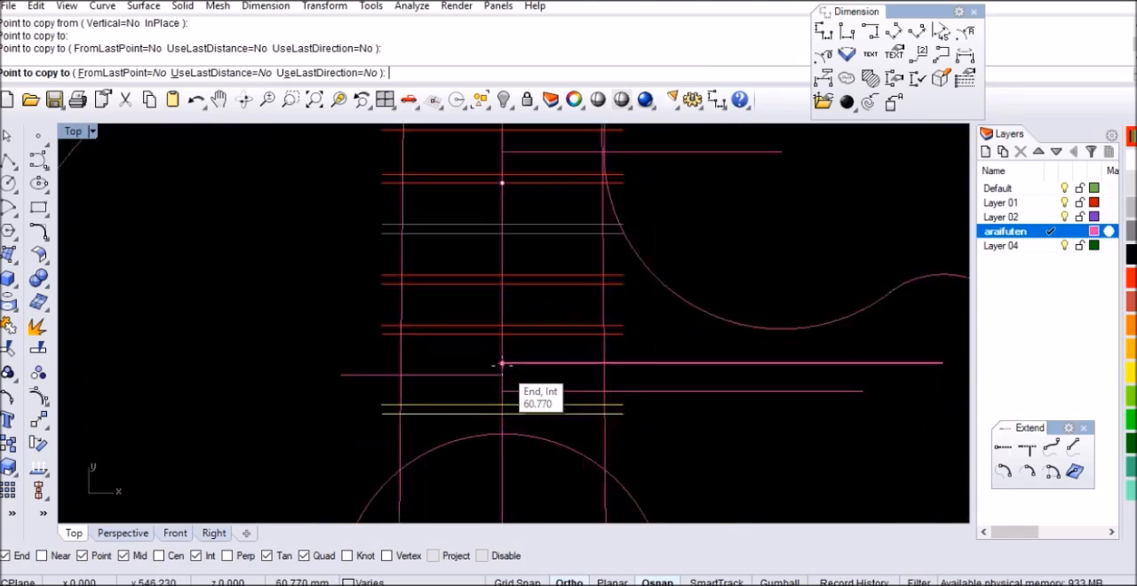
{"action": "scroll", "coordinate": [502, 364], "scroll_direction": "up", "scroll_amount": 4}
{"action": "left_click", "coordinate": [503, 318]}
{"action": "right_click", "coordinate": [480, 322]}
{"action": "scroll", "coordinate": [467, 324], "scroll_direction": "down", "scroll_amount": 6}
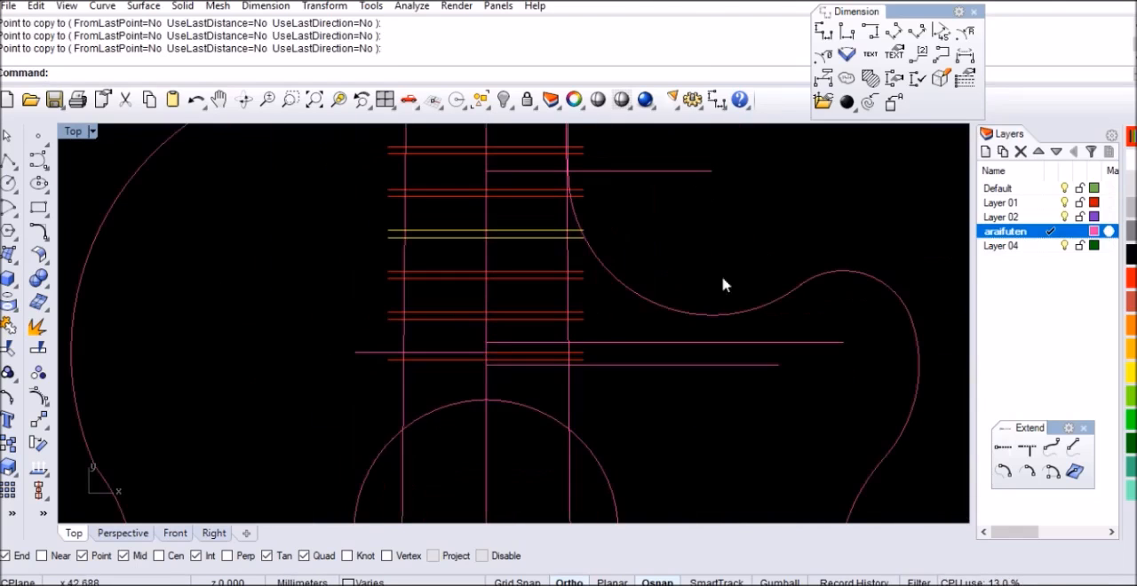
Copy the lowest pair above the sound hole so the copy's upper line lies on its lower line
{"action": "left_click", "coordinate": [733, 225]}
{"action": "scroll", "coordinate": [575, 417], "scroll_direction": "up", "scroll_amount": 4}
{"action": "right_click_drag", "start_coordinate": [569, 418], "coordinate": [604, 350]}
{"action": "scroll", "coordinate": [500, 267], "scroll_direction": "up", "scroll_amount": 4}
{"action": "left_click", "coordinate": [503, 268]}
{"action": "key", "text": "Return"}
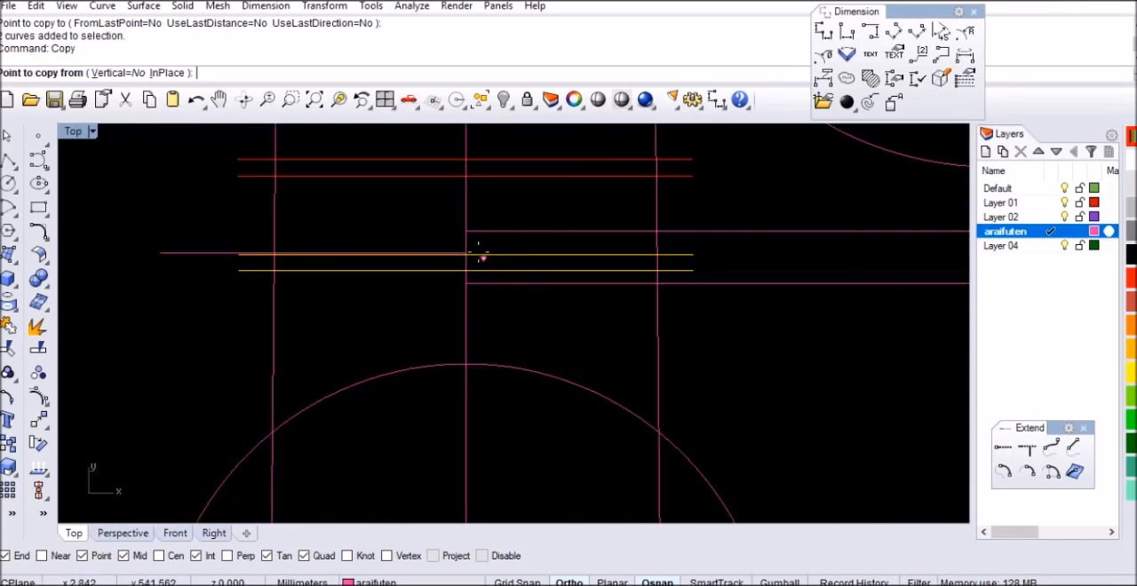
{"action": "scroll", "coordinate": [462, 266], "scroll_direction": "up", "scroll_amount": 4}
{"action": "scroll", "coordinate": [462, 253], "scroll_direction": "up", "scroll_amount": 4}
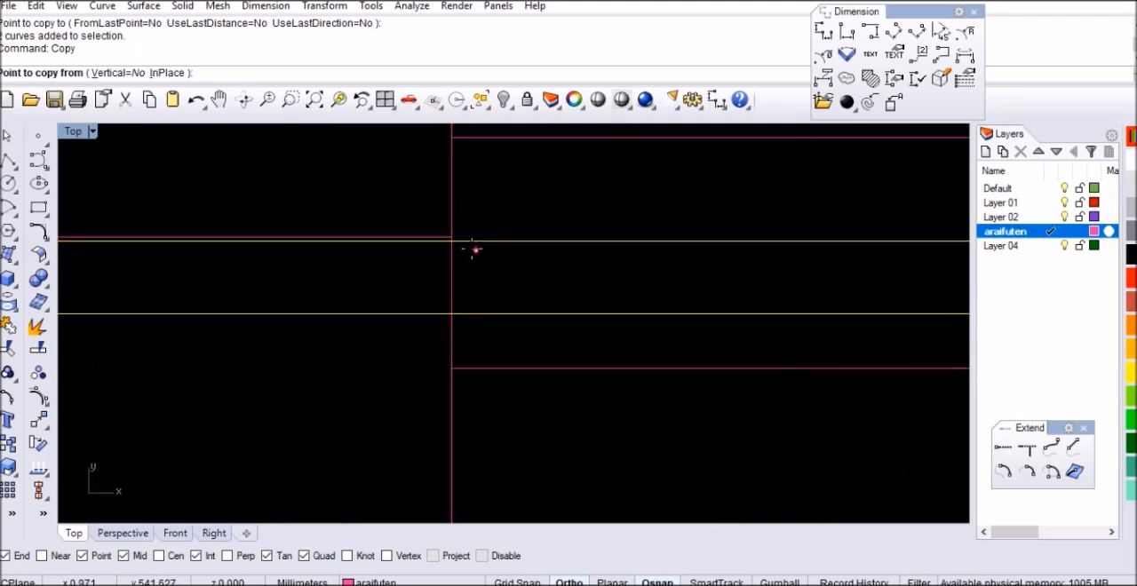
{"action": "left_click", "coordinate": [455, 241]}
{"action": "left_click", "coordinate": [454, 320]}
{"action": "key", "text": "Return"}
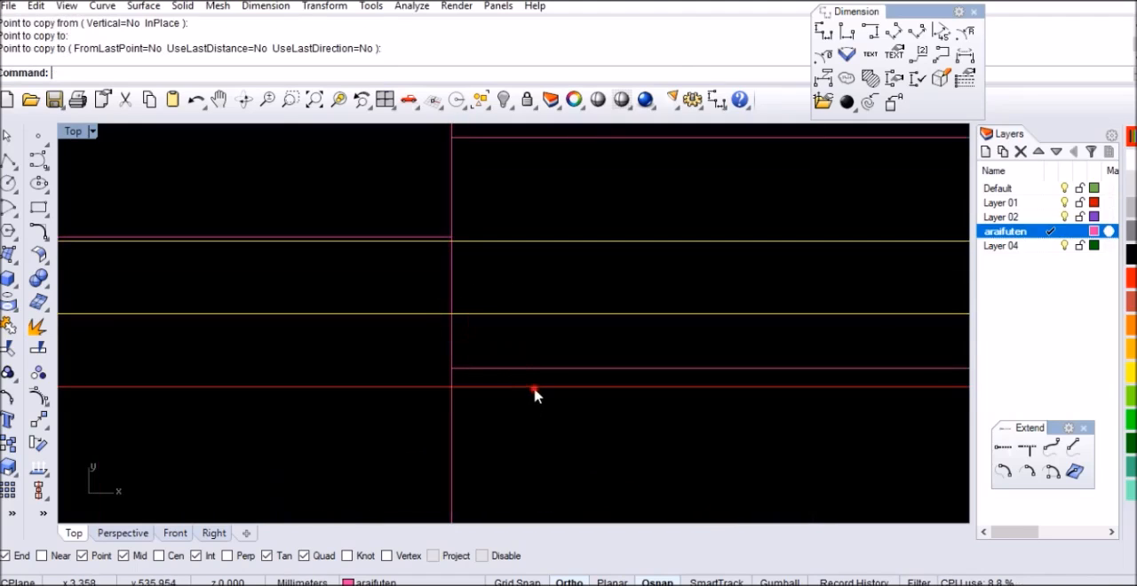
Select the new copy above the sound hole and move it 12 mm straight down
{"action": "left_click", "coordinate": [535, 388]}
{"action": "type", "text": "M"}
{"action": "key", "text": "Return"}
{"action": "left_click", "coordinate": [574, 421]}
{"action": "type", "text": "12"}
{"action": "key", "text": "Return"}
{"action": "left_click", "coordinate": [572, 437]}
Delete the fret pair nearest the sound hole
{"action": "scroll", "coordinate": [515, 325], "scroll_direction": "down", "scroll_amount": 8}
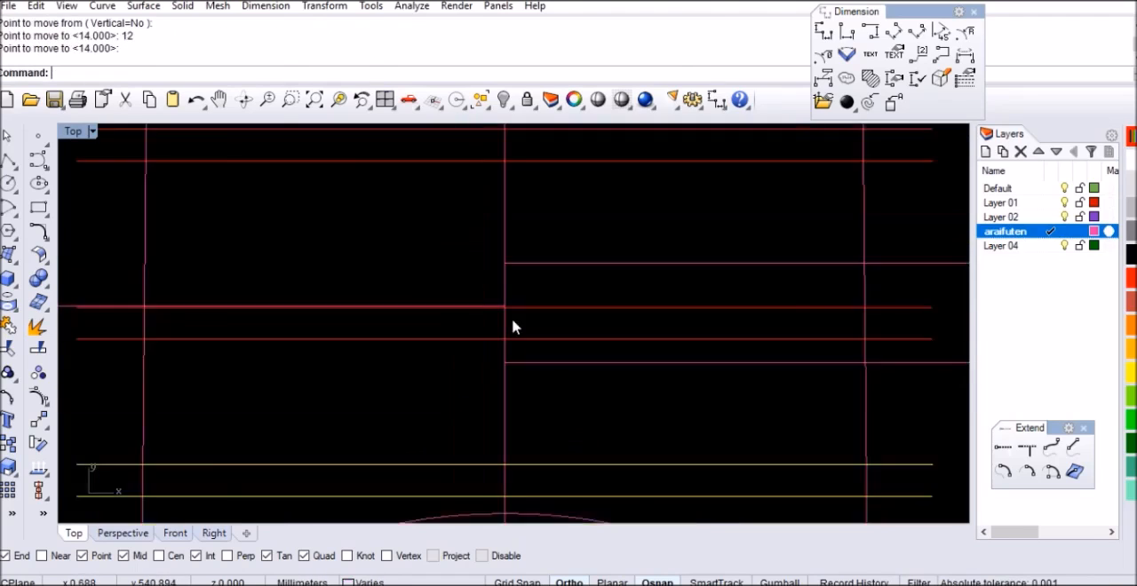
{"action": "scroll", "coordinate": [530, 340], "scroll_direction": "up", "scroll_amount": 7}
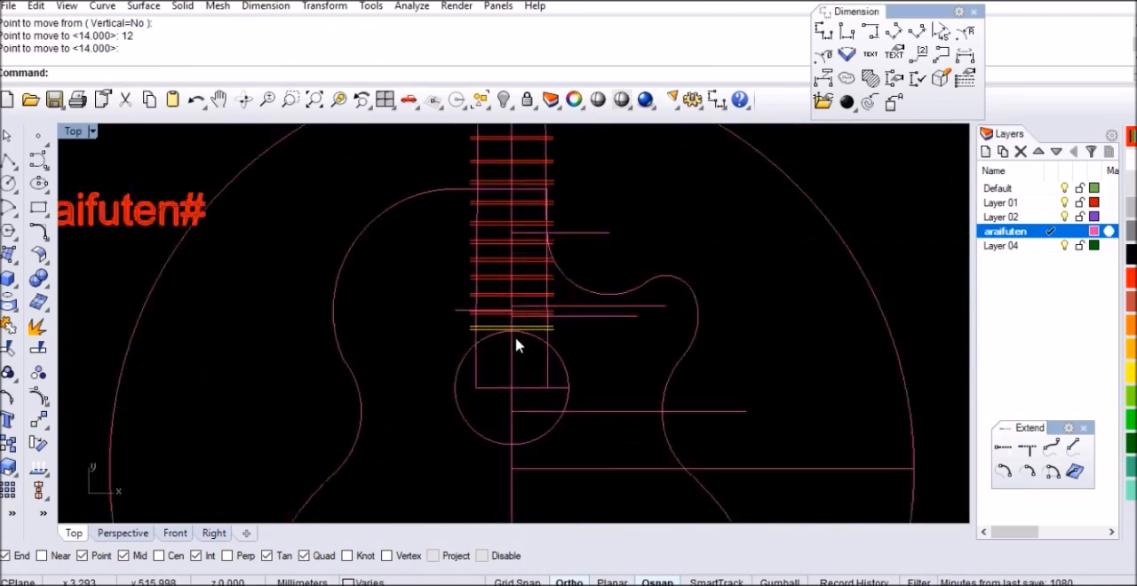
{"action": "left_click", "coordinate": [556, 316]}
{"action": "key", "text": "Delete"}
{"action": "scroll", "coordinate": [497, 395], "scroll_direction": "down", "scroll_amount": 8}
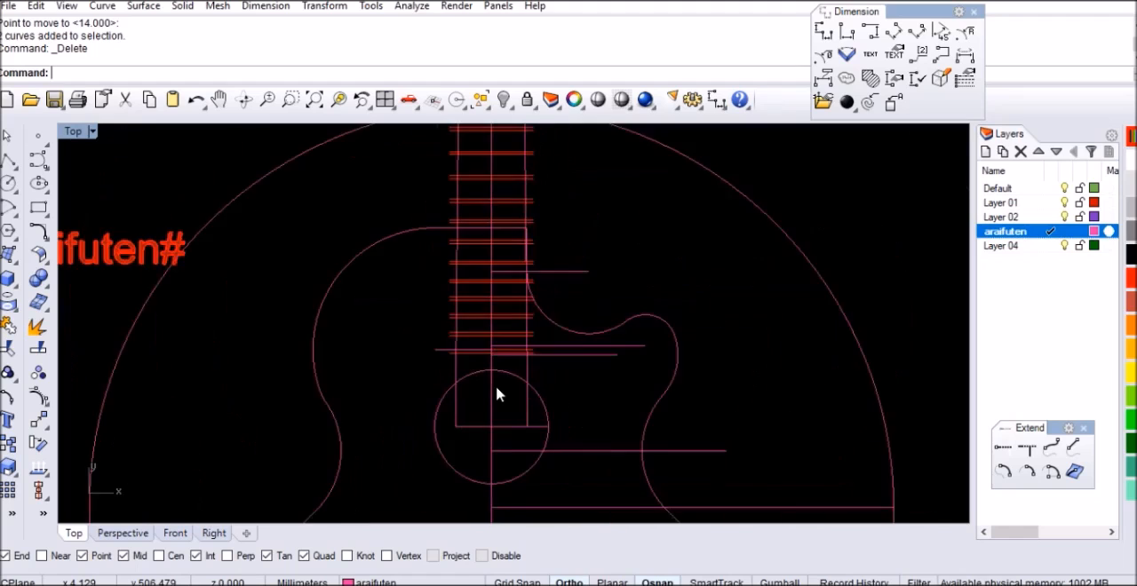
Look over the whole guitar drawing, from the body and bridge up the fretted neck to the headstock
{"action": "scroll", "coordinate": [498, 396], "scroll_direction": "down", "scroll_amount": 4}
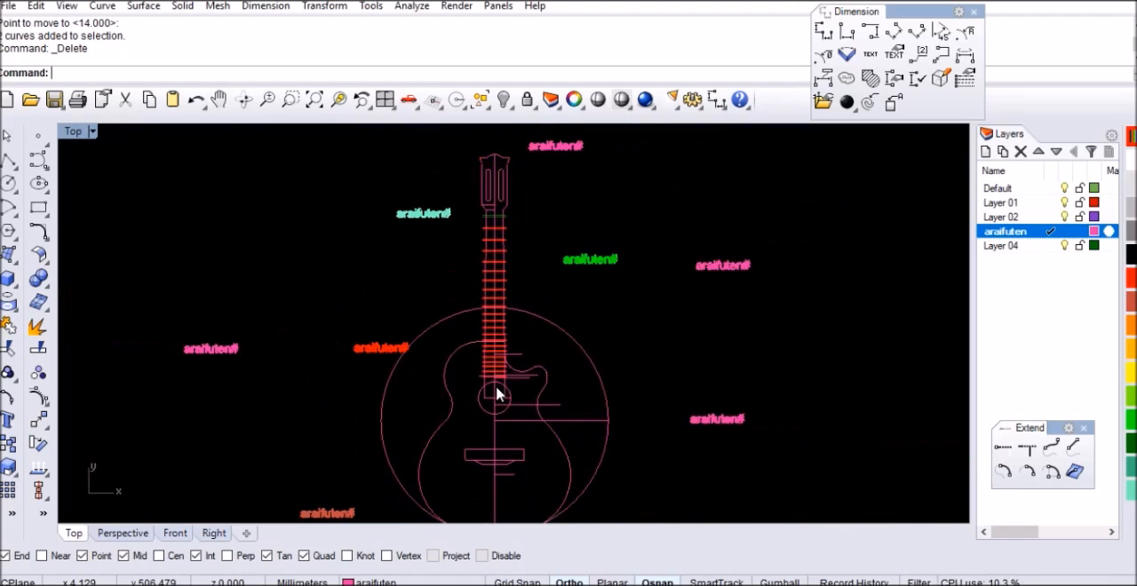
{"action": "scroll", "coordinate": [494, 394], "scroll_direction": "up", "scroll_amount": 6}
{"action": "right_click_drag", "start_coordinate": [515, 409], "coordinate": [497, 427]}
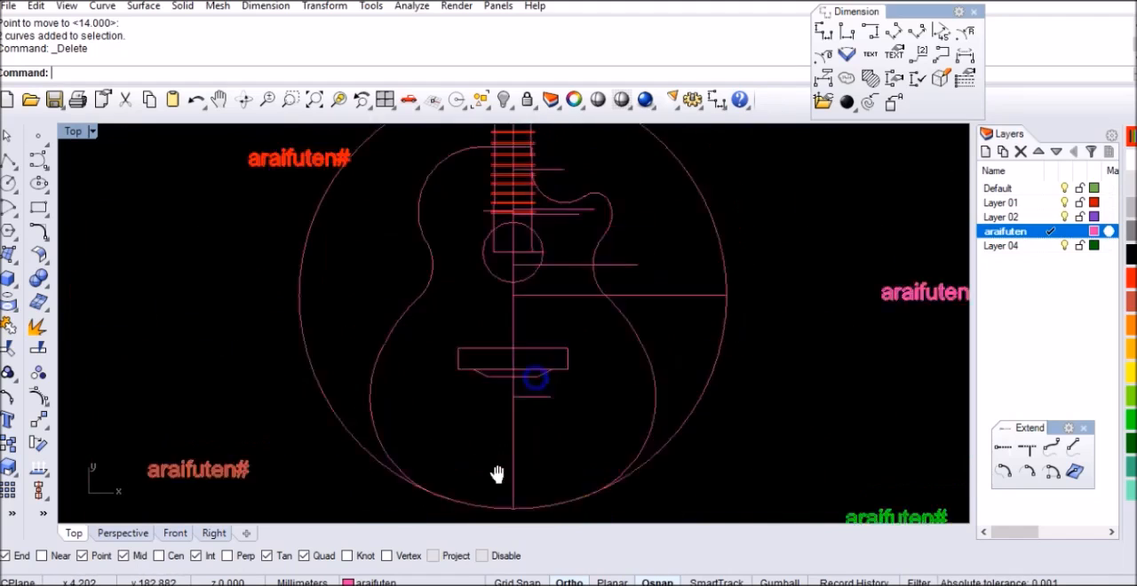
{"action": "right_click_drag", "start_coordinate": [497, 335], "coordinate": [475, 348]}
{"action": "right_click_drag", "start_coordinate": [533, 329], "coordinate": [553, 506]}
{"action": "right_click_drag", "start_coordinate": [576, 328], "coordinate": [565, 414]}
{"action": "left_click", "coordinate": [1077, 0]}
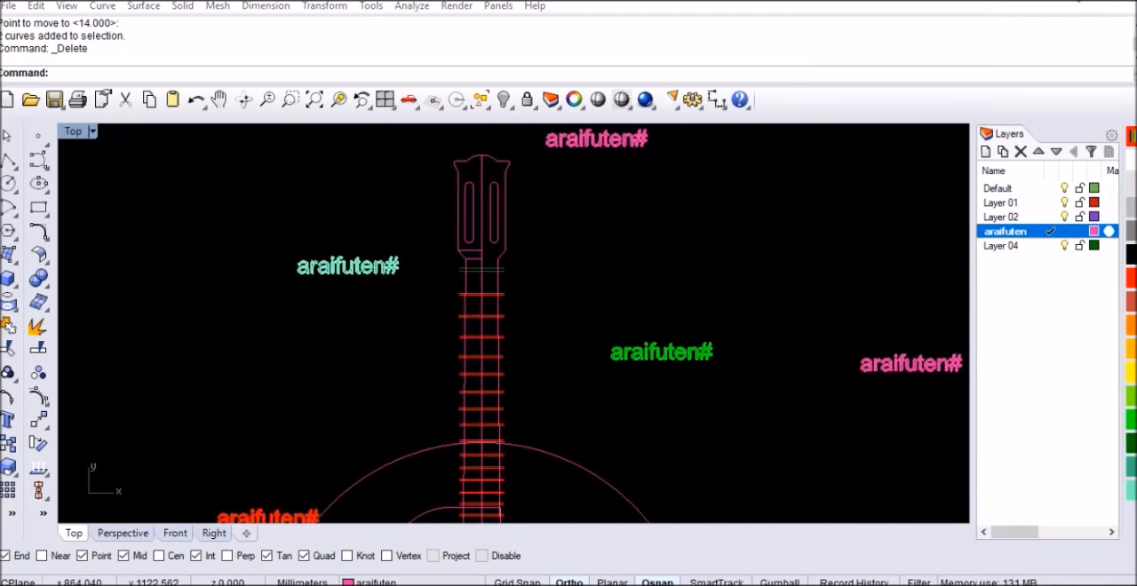
Delete the short horizontal construction lines at the base of the headstock
{"action": "scroll", "coordinate": [497, 249], "scroll_direction": "up", "scroll_amount": 10}
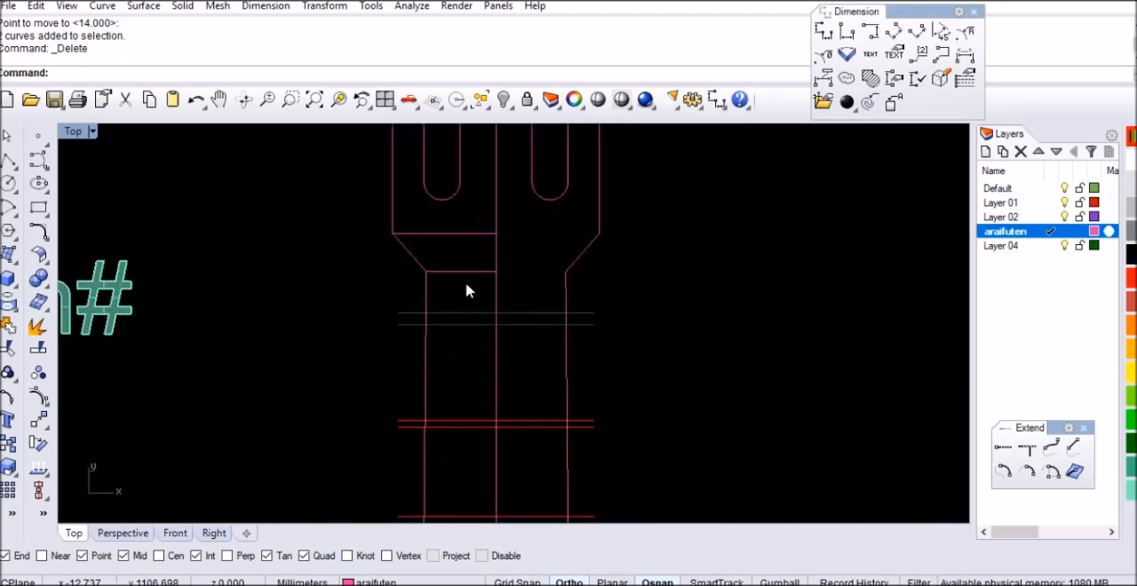
{"action": "key", "text": "Delete"}
{"action": "scroll", "coordinate": [454, 280], "scroll_direction": "down", "scroll_amount": 4}
Trim the overhanging ends of the green line pair and the first red pair, using the neck's two side lines as cutters
{"action": "left_click", "coordinate": [556, 324]}
{"action": "key", "text": "ctrl+t"}
{"action": "scroll", "coordinate": [534, 337], "scroll_direction": "up", "scroll_amount": 4}
{"action": "left_click_drag", "start_coordinate": [653, 320], "coordinate": [588, 410]}
{"action": "left_click_drag", "start_coordinate": [329, 308], "coordinate": [353, 391]}
{"action": "right_click_drag", "start_coordinate": [459, 397], "coordinate": [455, 229]}
{"action": "left_click_drag", "start_coordinate": [645, 299], "coordinate": [593, 385]}
{"action": "left_click_drag", "start_coordinate": [299, 396], "coordinate": [297, 397]}
{"action": "right_click_drag", "start_coordinate": [466, 360], "coordinate": [471, 237]}
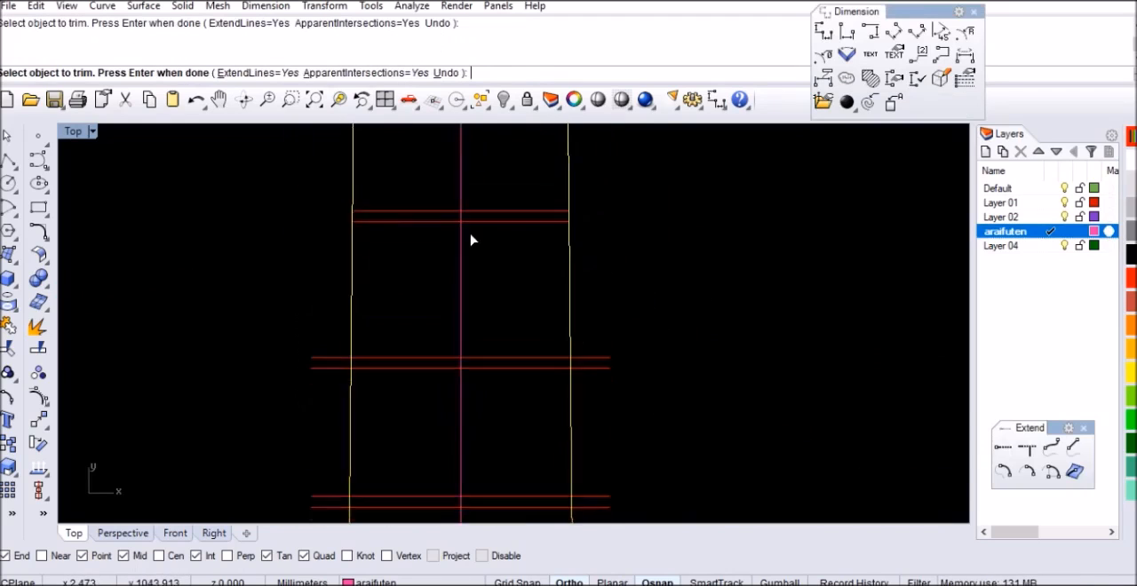
Trim the overhanging ends of the next fret pairs at both neck sides, down to the pair at the large circle's top
{"action": "scroll", "coordinate": [471, 236], "scroll_direction": "down", "scroll_amount": 8}
{"action": "left_click", "coordinate": [419, 421]}
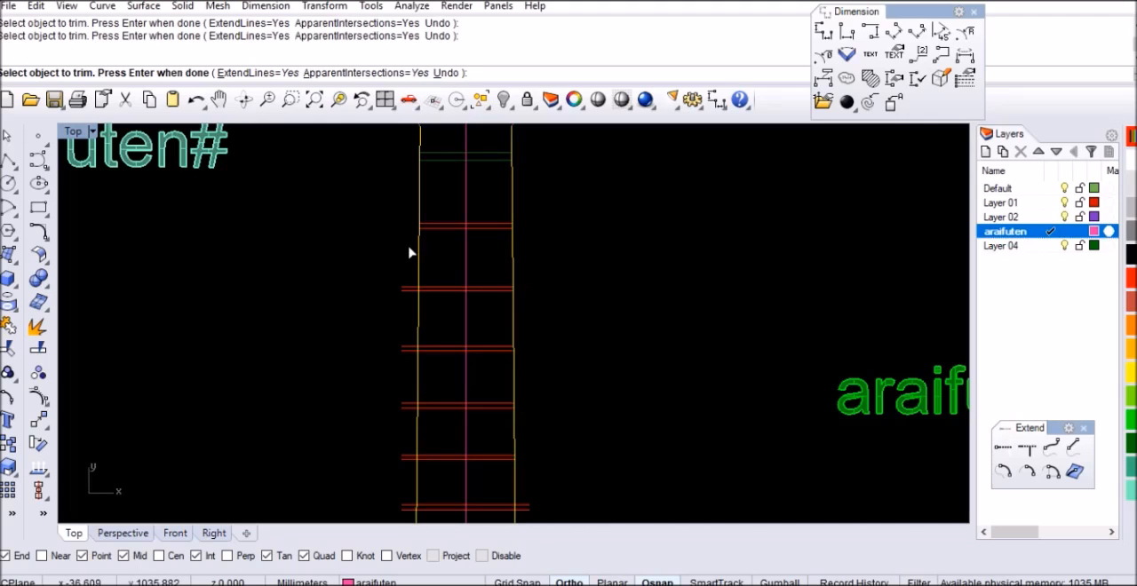
{"action": "left_click_drag", "start_coordinate": [373, 514], "coordinate": [373, 512]}
{"action": "scroll", "coordinate": [559, 470], "scroll_direction": "down", "scroll_amount": 3}
{"action": "scroll", "coordinate": [538, 353], "scroll_direction": "up", "scroll_amount": 3}
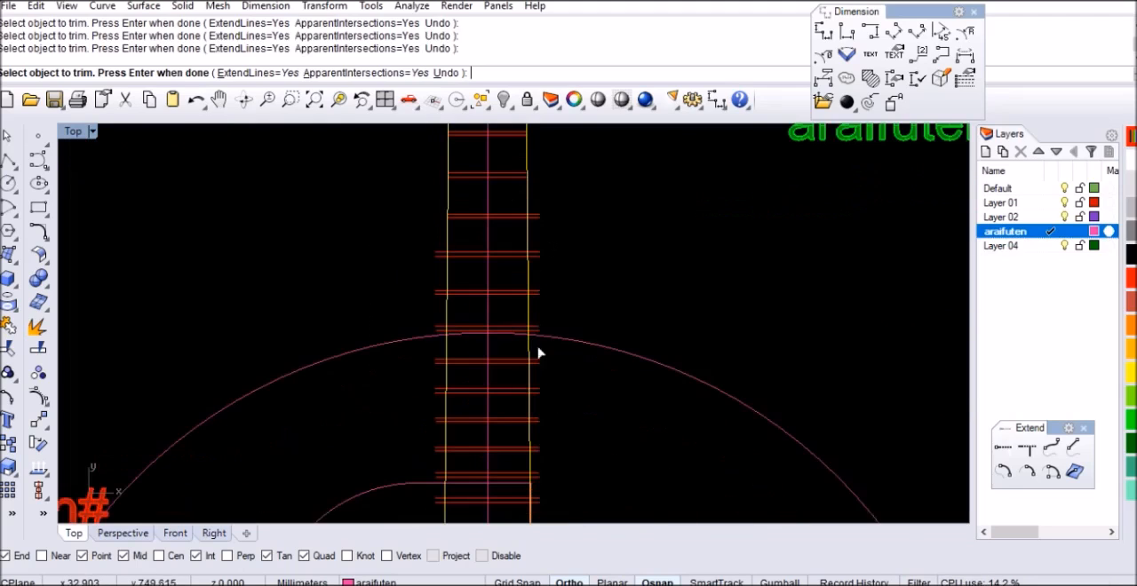
{"action": "left_click_drag", "start_coordinate": [538, 325], "coordinate": [538, 322]}
{"action": "scroll", "coordinate": [444, 247], "scroll_direction": "up", "scroll_amount": 4}
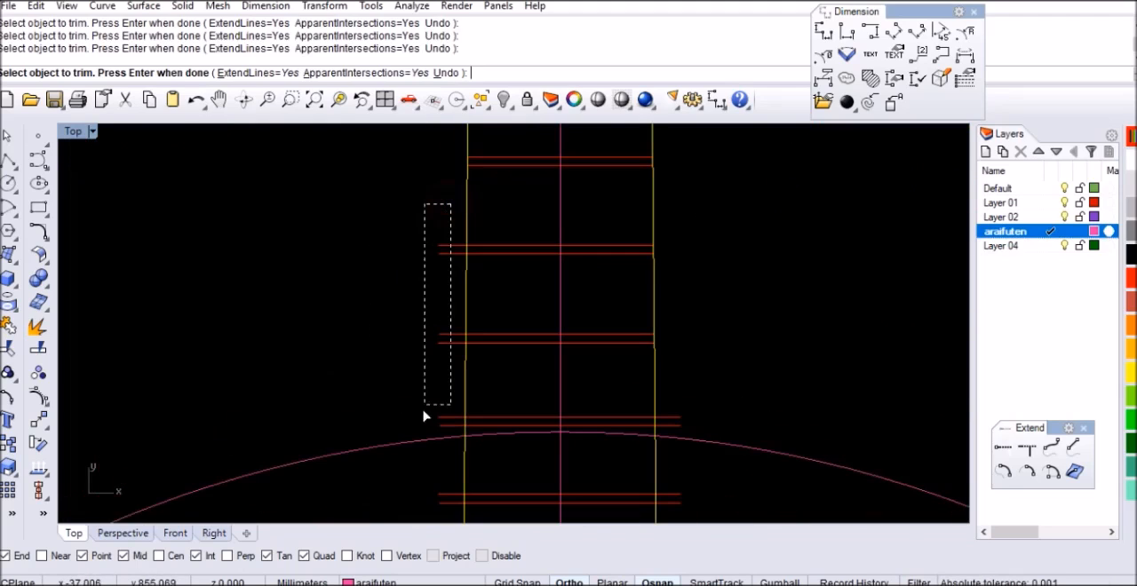
{"action": "scroll", "coordinate": [536, 370], "scroll_direction": "down", "scroll_amount": 2}
{"action": "scroll", "coordinate": [511, 219], "scroll_direction": "up", "scroll_amount": 3}
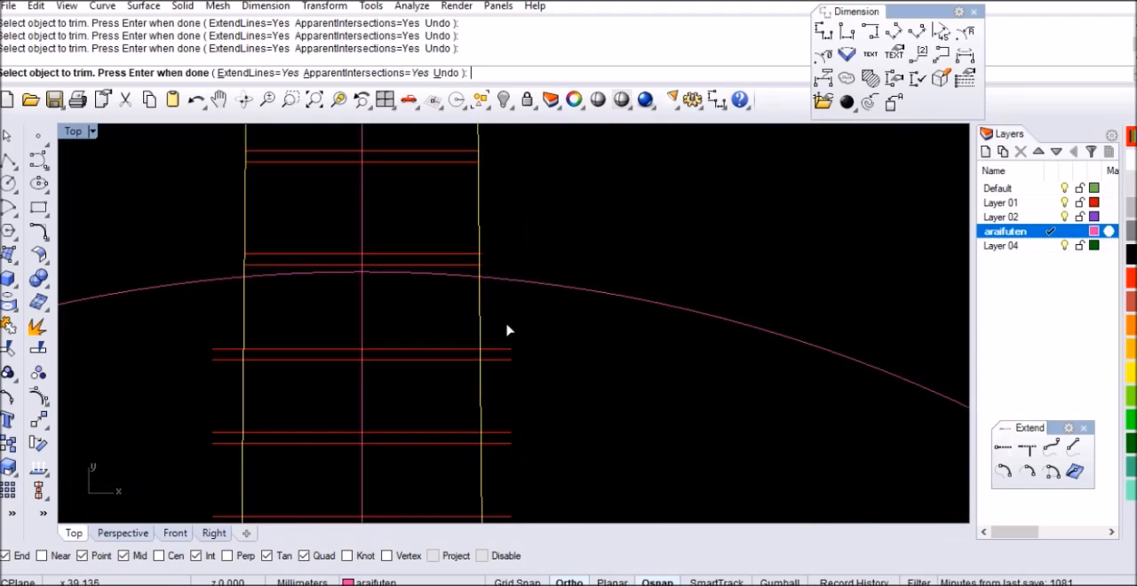
Trim the fret pairs between the large circle's top and the body's top edge at both neck sides
{"action": "left_click_drag", "start_coordinate": [502, 464], "coordinate": [503, 464]}
{"action": "scroll", "coordinate": [525, 251], "scroll_direction": "down", "scroll_amount": 3}
{"action": "scroll", "coordinate": [561, 250], "scroll_direction": "up", "scroll_amount": 4}
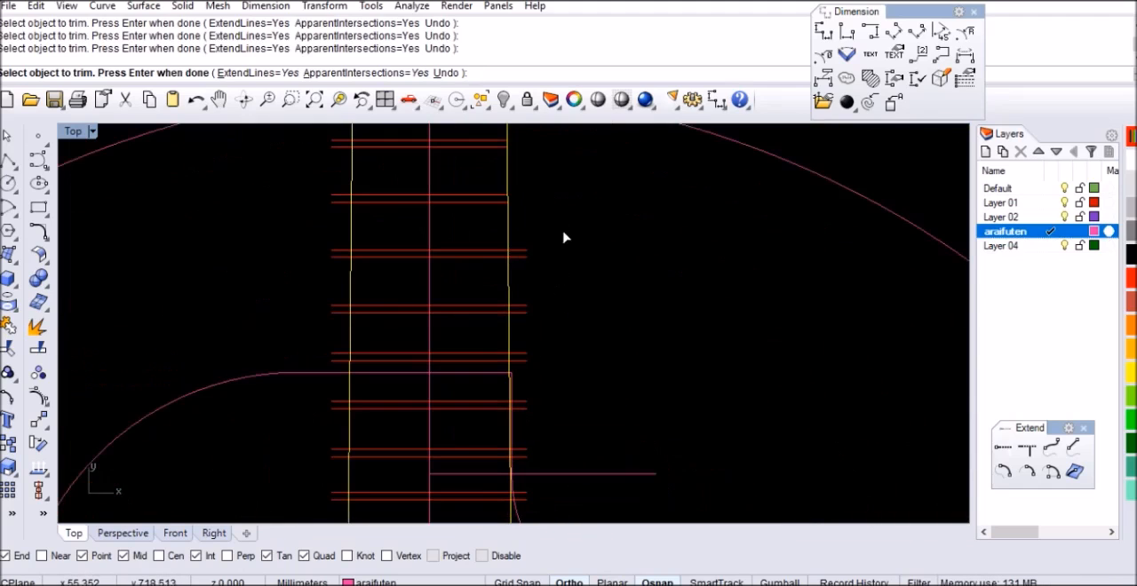
{"action": "right_click_drag", "start_coordinate": [339, 171], "coordinate": [396, 259]}
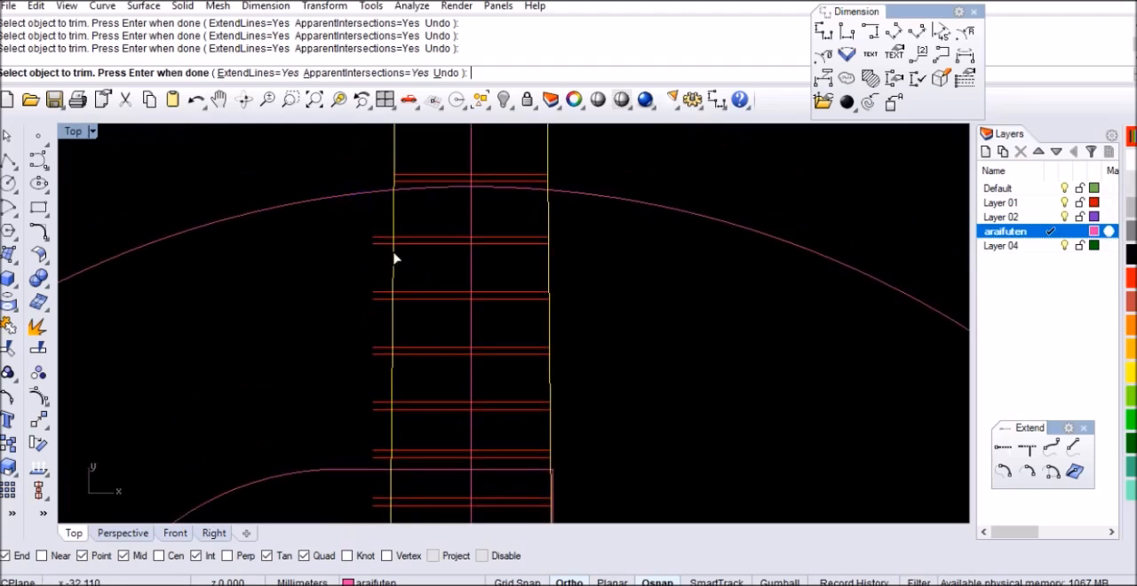
{"action": "left_click_drag", "start_coordinate": [355, 463], "coordinate": [354, 464]}
{"action": "scroll", "coordinate": [515, 297], "scroll_direction": "down", "scroll_amount": 4}
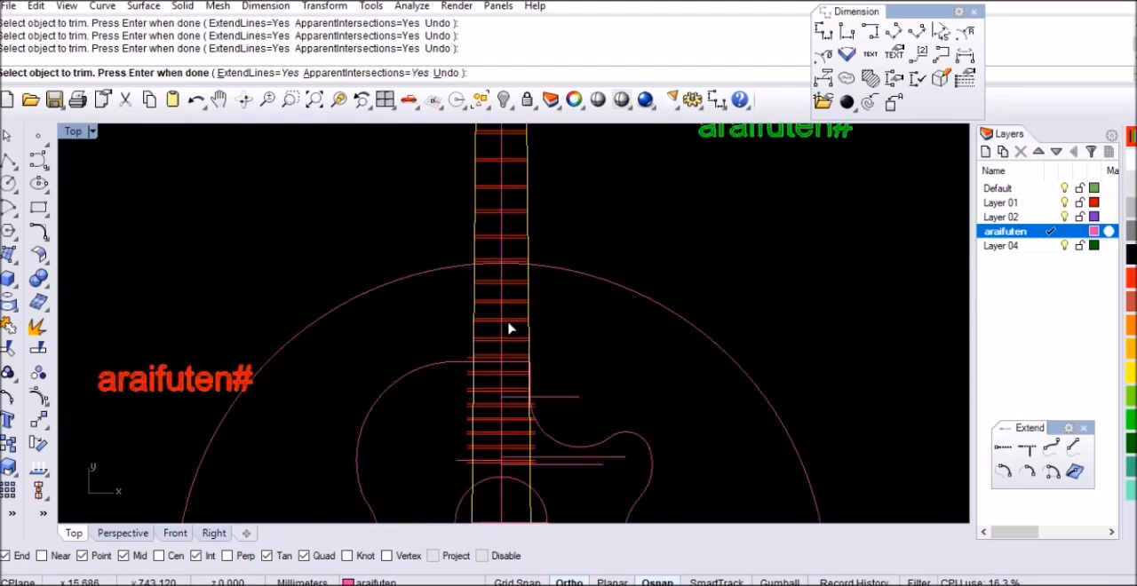
{"action": "scroll", "coordinate": [471, 333], "scroll_direction": "up", "scroll_amount": 5}
{"action": "left_click_drag", "start_coordinate": [427, 346], "coordinate": [427, 347]}
Trim the fret pairs over the body at the neck's side lines, except the left ends of the lowest pair, and finish trimming
{"action": "scroll", "coordinate": [439, 284], "scroll_direction": "down", "scroll_amount": 4}
{"action": "scroll", "coordinate": [434, 327], "scroll_direction": "up", "scroll_amount": 4}
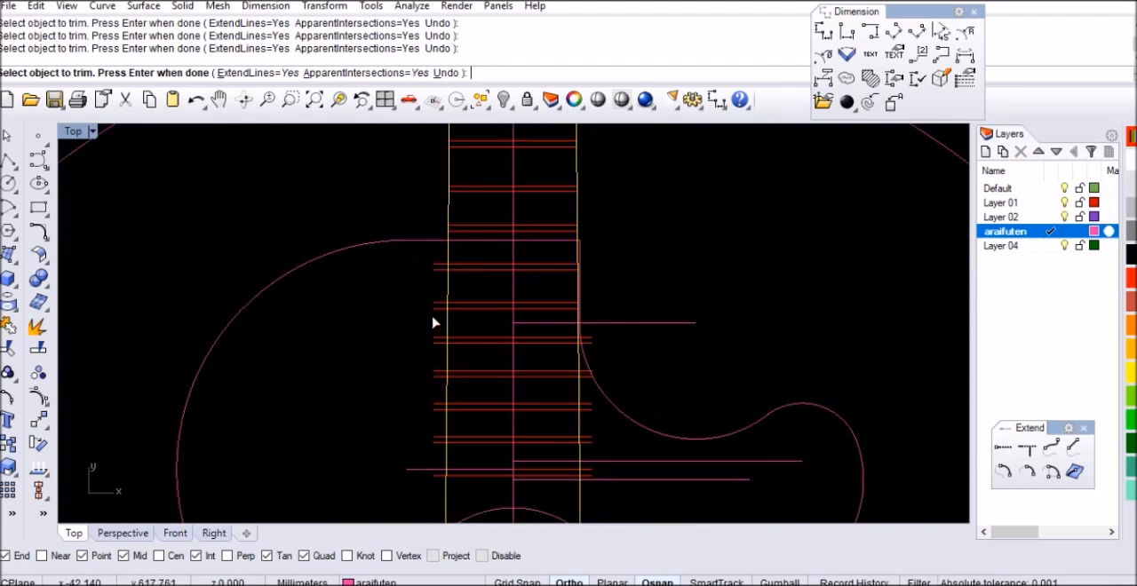
{"action": "left_click_drag", "start_coordinate": [420, 500], "coordinate": [420, 500]}
{"action": "scroll", "coordinate": [525, 335], "scroll_direction": "down", "scroll_amount": 4}
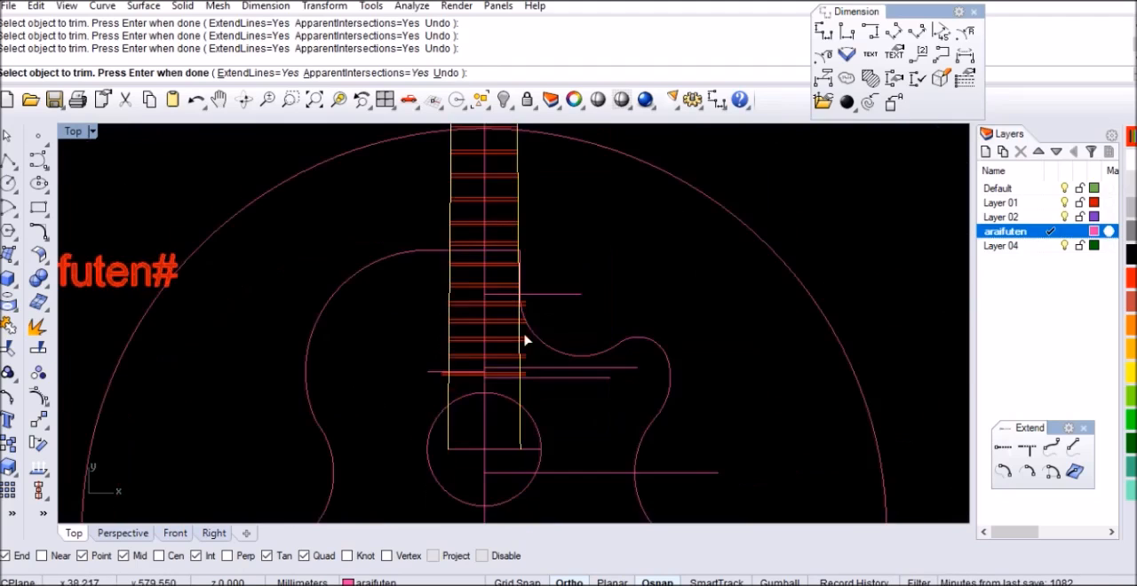
{"action": "scroll", "coordinate": [538, 255], "scroll_direction": "up", "scroll_amount": 6}
{"action": "scroll", "coordinate": [504, 306], "scroll_direction": "up", "scroll_amount": 5}
{"action": "left_click_drag", "start_coordinate": [511, 279], "coordinate": [485, 407]}
{"action": "scroll", "coordinate": [521, 298], "scroll_direction": "down", "scroll_amount": 7}
{"action": "scroll", "coordinate": [530, 347], "scroll_direction": "up", "scroll_amount": 6}
{"action": "scroll", "coordinate": [524, 276], "scroll_direction": "down", "scroll_amount": 4}
{"action": "scroll", "coordinate": [523, 399], "scroll_direction": "up", "scroll_amount": 4}
{"action": "left_click_drag", "start_coordinate": [547, 348], "coordinate": [539, 382]}
{"action": "scroll", "coordinate": [519, 385], "scroll_direction": "down", "scroll_amount": 6}
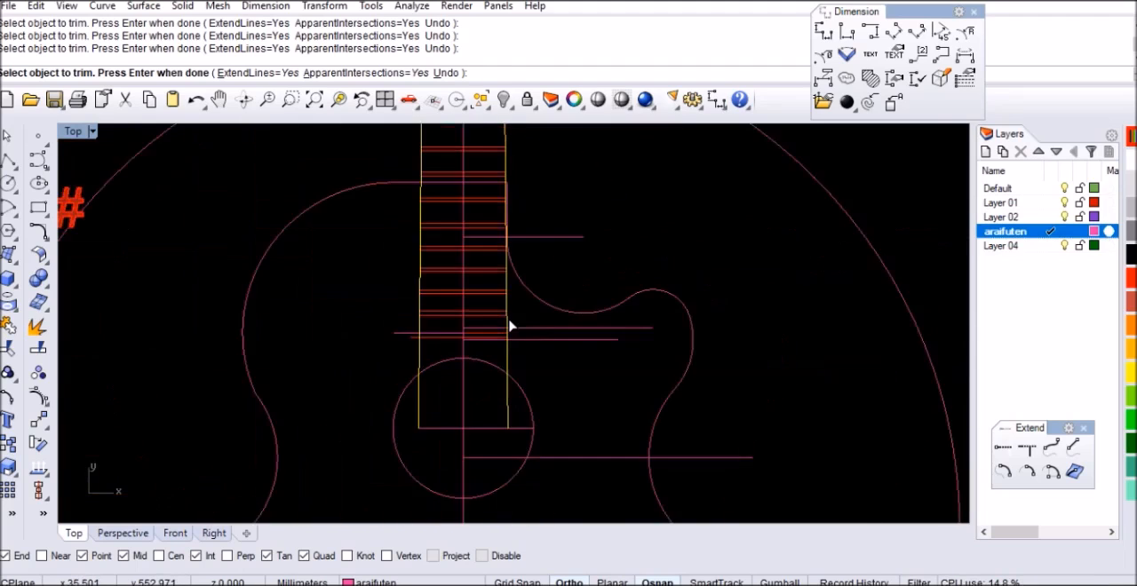
{"action": "key", "text": "Return"}
Trim away the parts of the neck's two side lines inside the sound hole, using the sound hole circle as cutter
{"action": "scroll", "coordinate": [506, 368], "scroll_direction": "up", "scroll_amount": 4}
{"action": "left_click", "coordinate": [494, 324]}
{"action": "key", "text": "Return"}
{"action": "scroll", "coordinate": [507, 356], "scroll_direction": "up", "scroll_amount": 3}
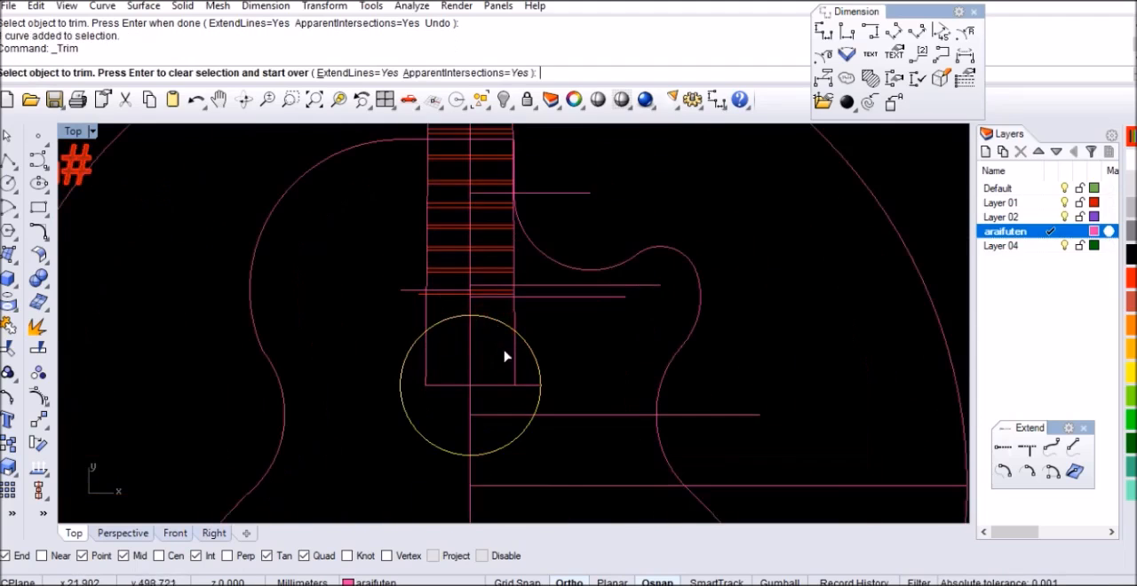
{"action": "left_click", "coordinate": [511, 366]}
{"action": "left_click", "coordinate": [411, 363]}
{"action": "key", "text": "Return"}
Hide the two horizontal construction lines beside the lowest fret pair and the short one on the opposite side of the centreline
{"action": "scroll", "coordinate": [533, 337], "scroll_direction": "down", "scroll_amount": 5}
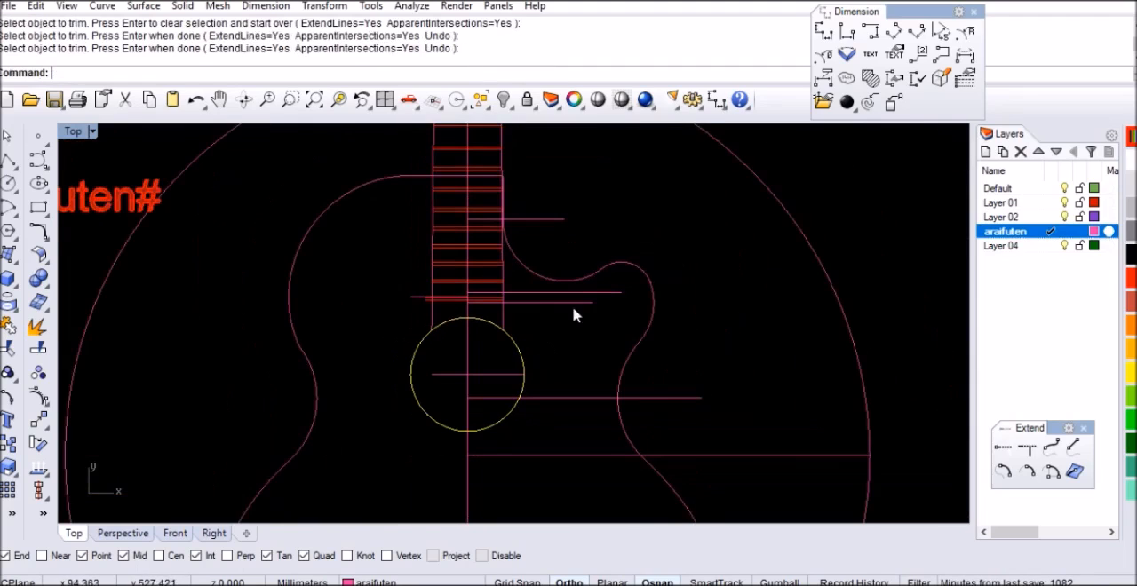
{"action": "scroll", "coordinate": [646, 286], "scroll_direction": "up", "scroll_amount": 6}
{"action": "left_click_drag", "start_coordinate": [573, 356], "coordinate": [573, 356]}
{"action": "key", "text": "ctrl+h"}
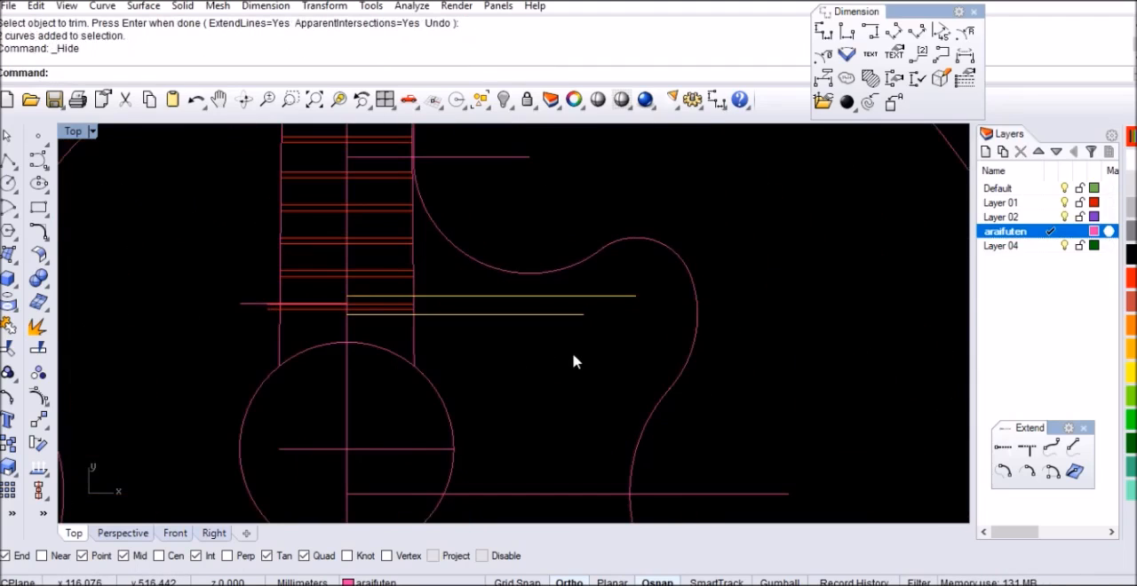
{"action": "left_click", "coordinate": [236, 317]}
{"action": "key", "text": "ctrl+h"}
{"action": "scroll", "coordinate": [291, 299], "scroll_direction": "up", "scroll_amount": 4}
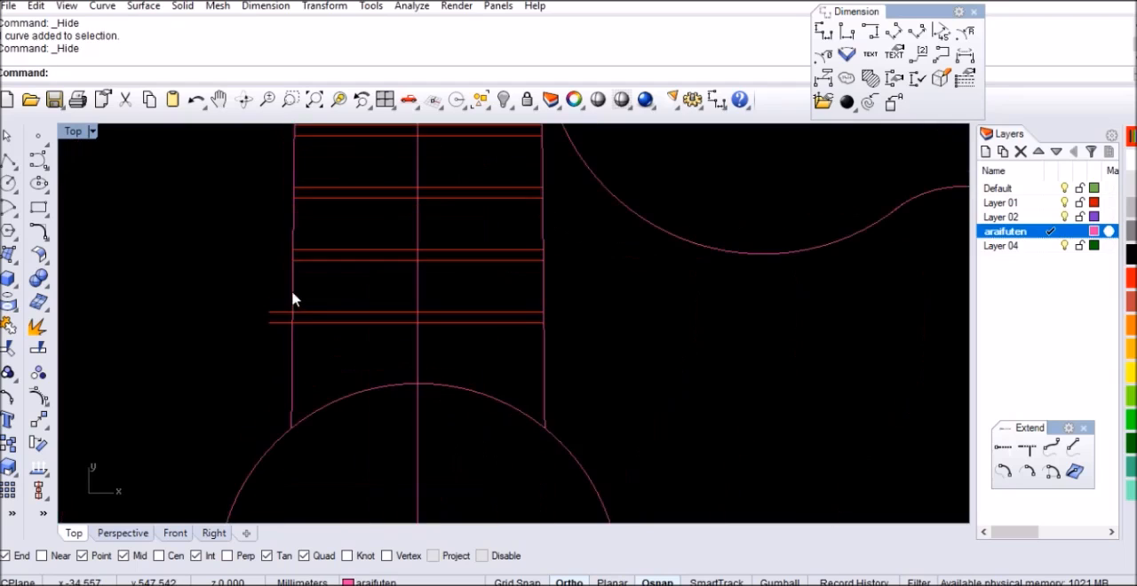
Trim the lowest fret pair's remaining overhanging ends at the neck's left side line
{"action": "key", "text": "ctrl+t"}
{"action": "left_click", "coordinate": [277, 314]}
{"action": "key", "text": "Return"}
{"action": "scroll", "coordinate": [507, 355], "scroll_direction": "down", "scroll_amount": 5}
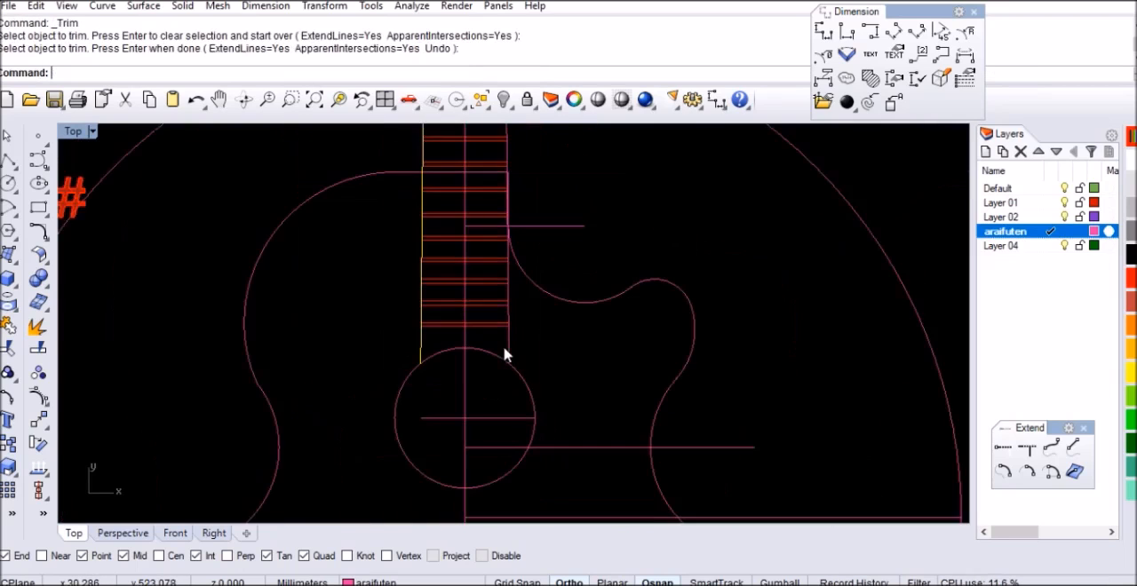
Hide the vertical centreline and the horizontal construction lines through the sound hole, cutaway and waist of the body
{"action": "left_click", "coordinate": [478, 377]}
{"action": "key", "text": "ctrl+h"}
{"action": "scroll", "coordinate": [519, 373], "scroll_direction": "up", "scroll_amount": 3}
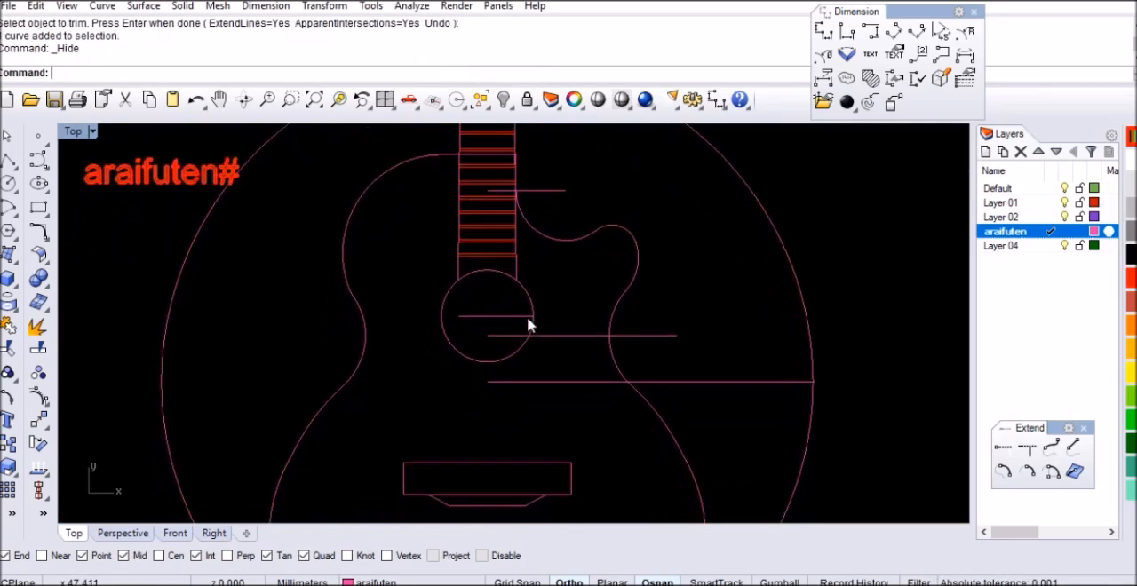
{"action": "left_click_drag", "start_coordinate": [521, 283], "coordinate": [477, 352]}
{"action": "key", "text": "ctrl+h"}
{"action": "scroll", "coordinate": [500, 294], "scroll_direction": "down", "scroll_amount": 4}
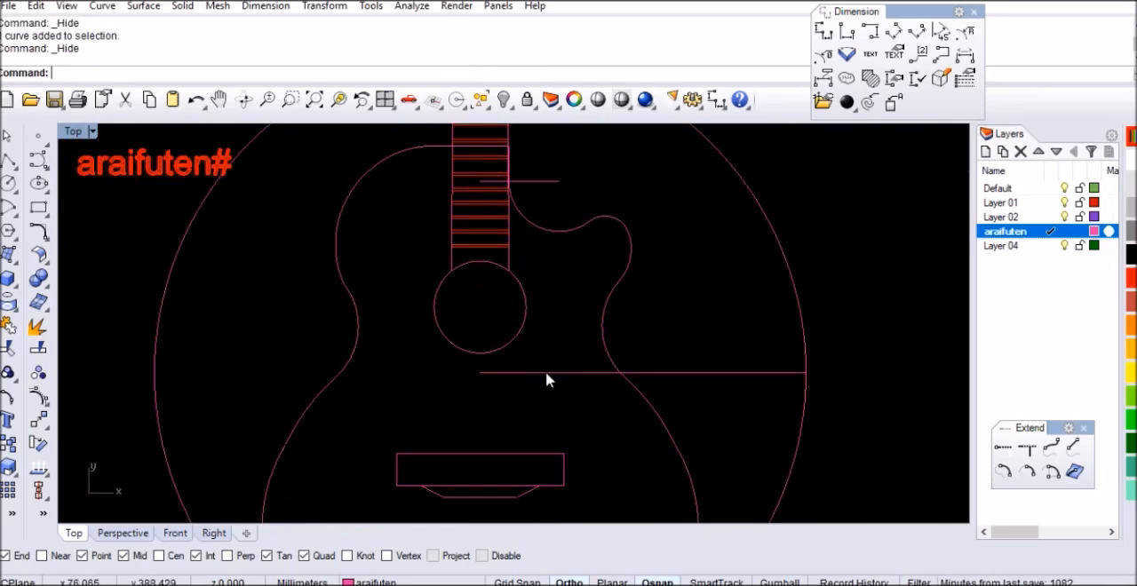
{"action": "scroll", "coordinate": [541, 270], "scroll_direction": "down", "scroll_amount": 2}
{"action": "scroll", "coordinate": [543, 228], "scroll_direction": "up", "scroll_amount": 2}
{"action": "scroll", "coordinate": [503, 292], "scroll_direction": "down", "scroll_amount": 4}
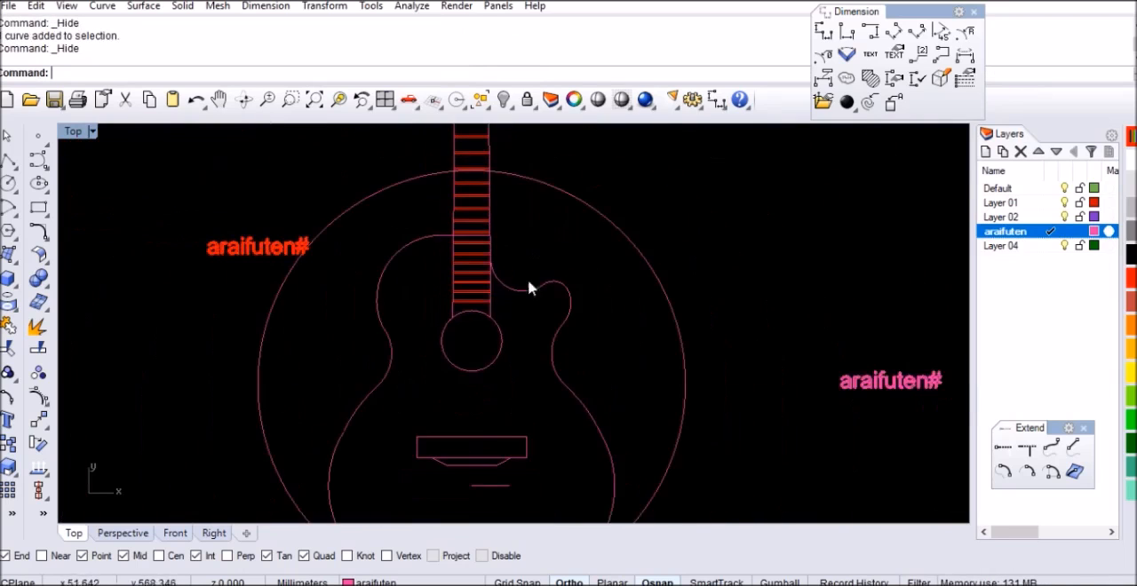
Trim away the part of the large circle outside the guitar body, using the lower body side curves as cutters
{"action": "left_click", "coordinate": [612, 388]}
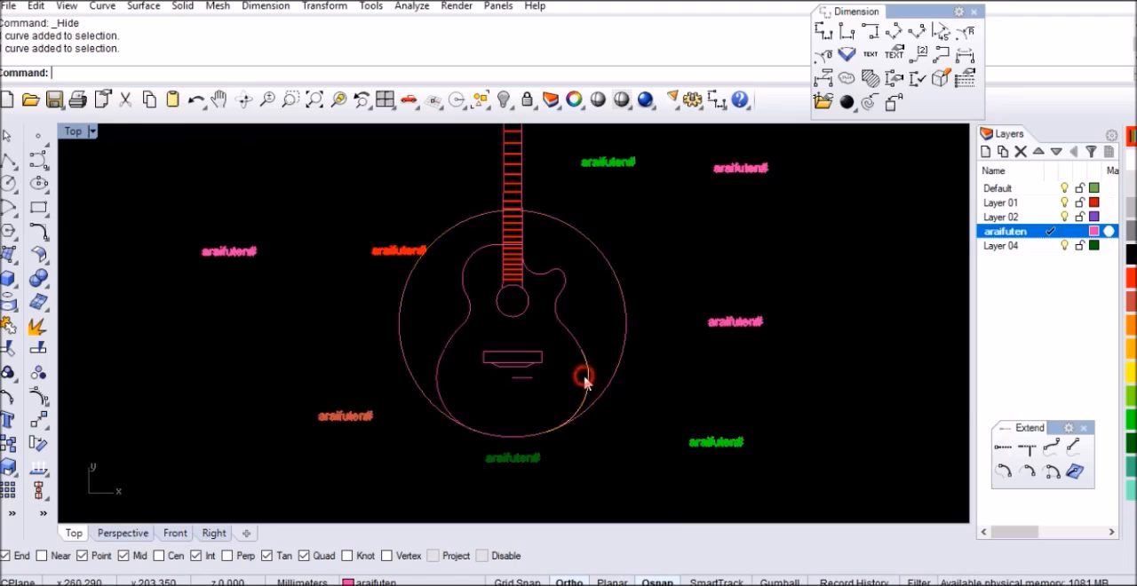
{"action": "key", "text": "ctrl+t"}
{"action": "left_click", "coordinate": [618, 367]}
{"action": "key", "text": "Return"}
{"action": "key", "text": "Escape"}
Trim away the body outline's horizontal segment crossing the neck, using the neck's two side lines as cutters
{"action": "scroll", "coordinate": [520, 242], "scroll_direction": "up", "scroll_amount": 6}
{"action": "scroll", "coordinate": [447, 272], "scroll_direction": "up", "scroll_amount": 8}
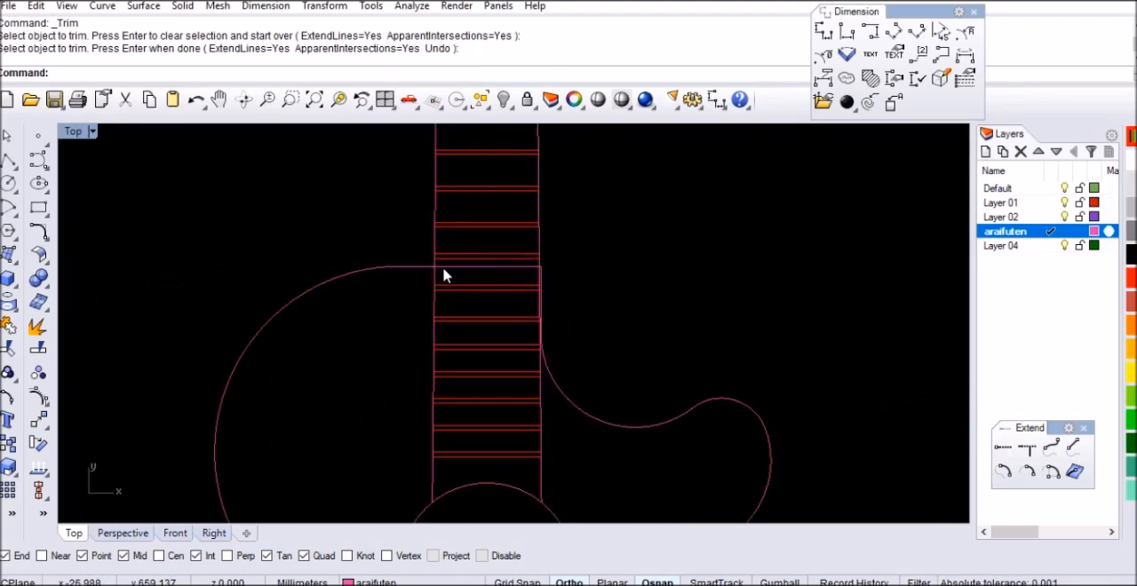
{"action": "left_click", "coordinate": [424, 264]}
{"action": "scroll", "coordinate": [650, 312], "scroll_direction": "down", "scroll_amount": 5}
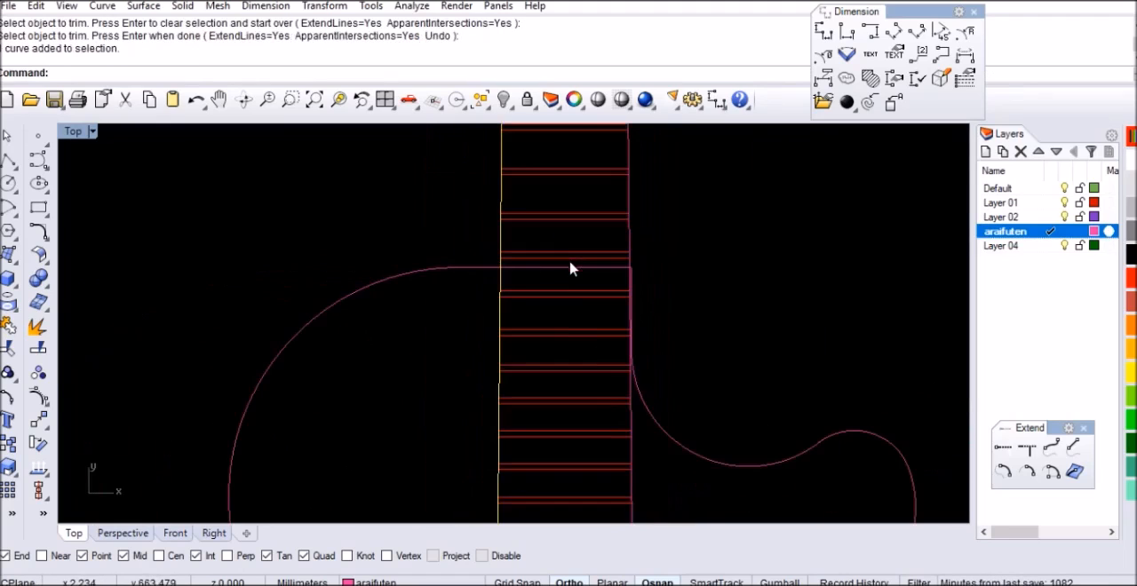
{"action": "scroll", "coordinate": [640, 260], "scroll_direction": "up", "scroll_amount": 3}
{"action": "left_click", "coordinate": [624, 239]}
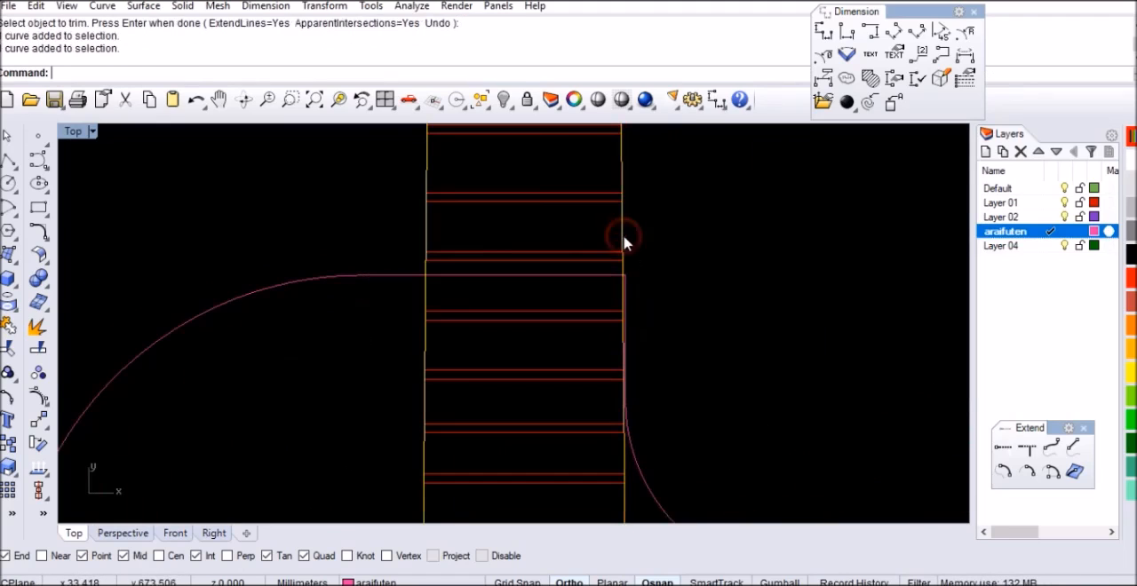
{"action": "key", "text": "ctrl+t"}
{"action": "left_click", "coordinate": [583, 282]}
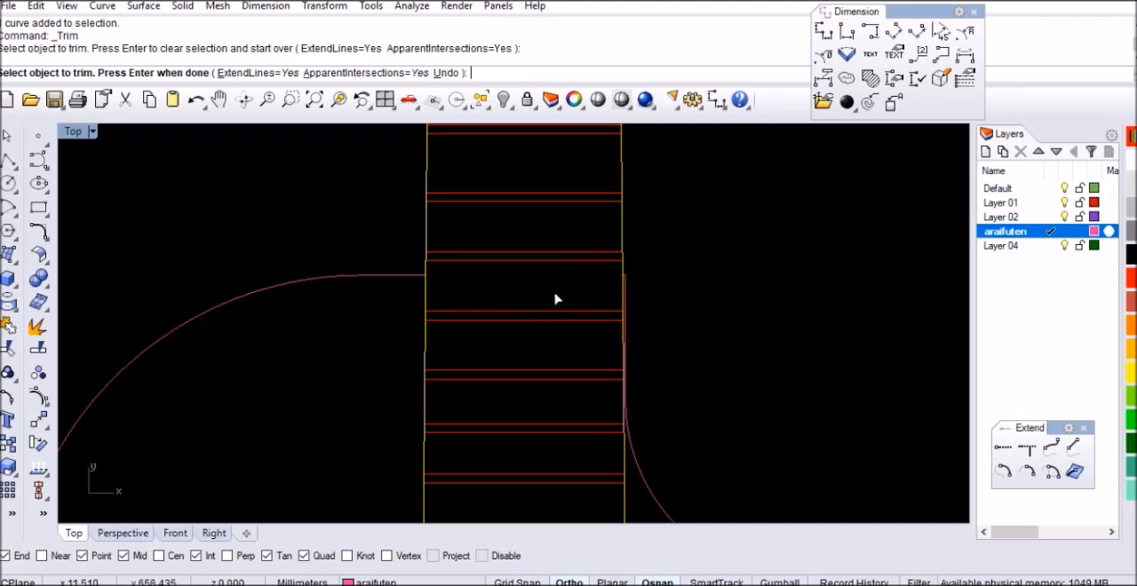
{"action": "key", "text": "Return"}
Hide the short horizontal construction line below the bridge
{"action": "scroll", "coordinate": [533, 333], "scroll_direction": "down", "scroll_amount": 5}
{"action": "right_click_drag", "start_coordinate": [585, 287], "coordinate": [578, 422]}
{"action": "scroll", "coordinate": [546, 191], "scroll_direction": "up", "scroll_amount": 6}
{"action": "scroll", "coordinate": [527, 345], "scroll_direction": "up", "scroll_amount": 4}
{"action": "scroll", "coordinate": [497, 254], "scroll_direction": "down", "scroll_amount": 6}
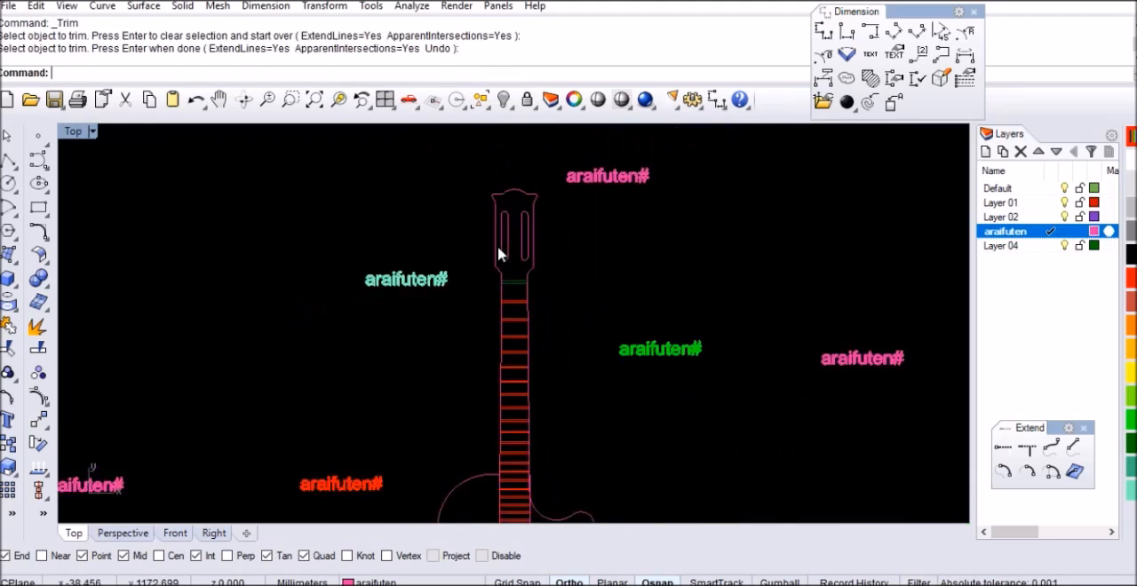
{"action": "scroll", "coordinate": [533, 401], "scroll_direction": "up", "scroll_amount": 5}
{"action": "left_click", "coordinate": [523, 423]}
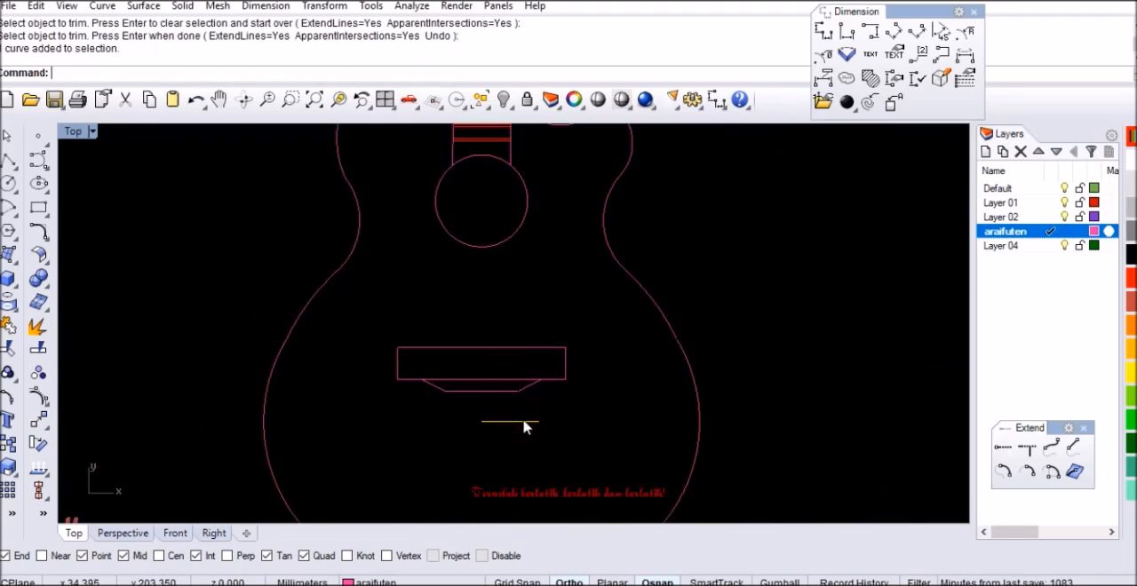
{"action": "key", "text": "ctrl+h"}
Join the two slanted lines and the horizontal line beneath the bridge rectangle into one curve
{"action": "scroll", "coordinate": [520, 409], "scroll_direction": "up", "scroll_amount": 5}
{"action": "left_click", "coordinate": [524, 363]}
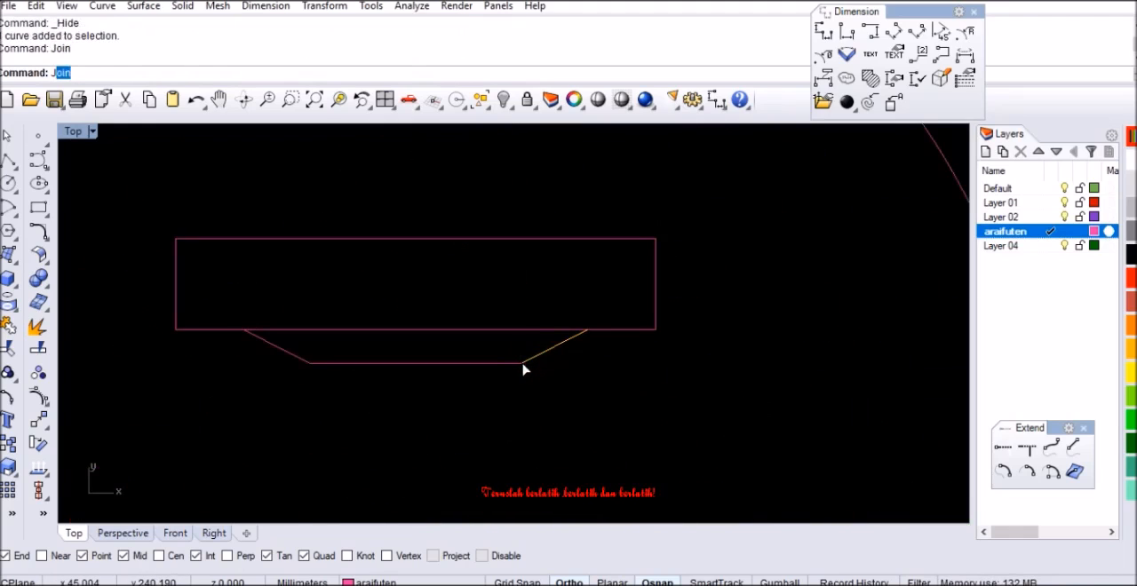
{"action": "key", "text": "Return"}
{"action": "left_click", "coordinate": [514, 366]}
{"action": "left_click", "coordinate": [306, 362]}
Inspect the whole guitar drawing, including the headstock, nut, frets, bridge and lower body edge
{"action": "scroll", "coordinate": [599, 353], "scroll_direction": "down", "scroll_amount": 12}
{"action": "scroll", "coordinate": [536, 395], "scroll_direction": "down", "scroll_amount": 4}
{"action": "right_click_drag", "start_coordinate": [549, 351], "coordinate": [528, 388]}
{"action": "scroll", "coordinate": [512, 431], "scroll_direction": "down", "scroll_amount": 4}
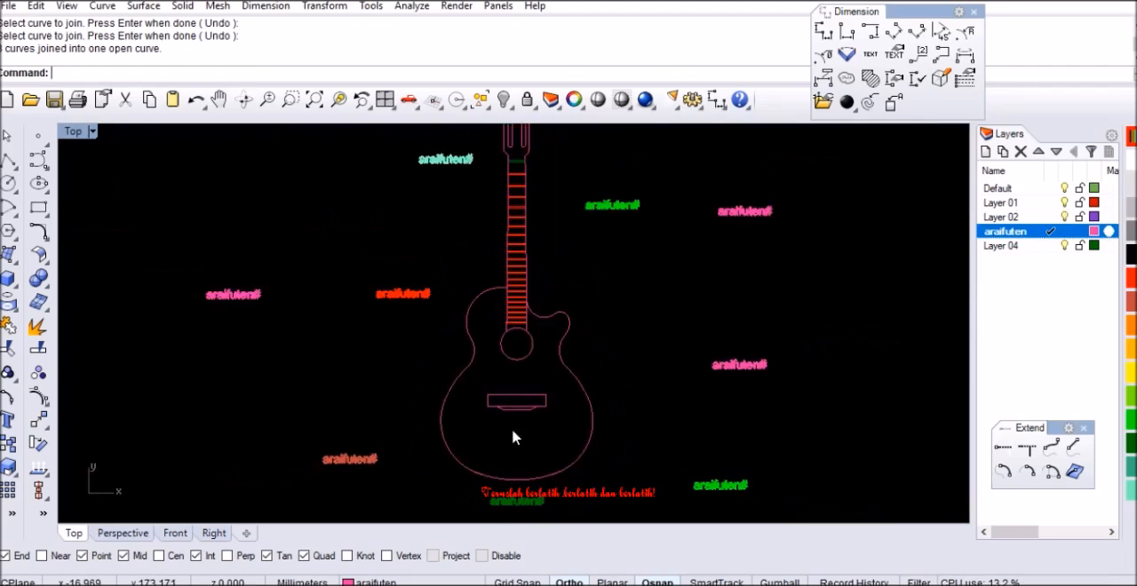
{"action": "scroll", "coordinate": [513, 437], "scroll_direction": "down", "scroll_amount": 2}
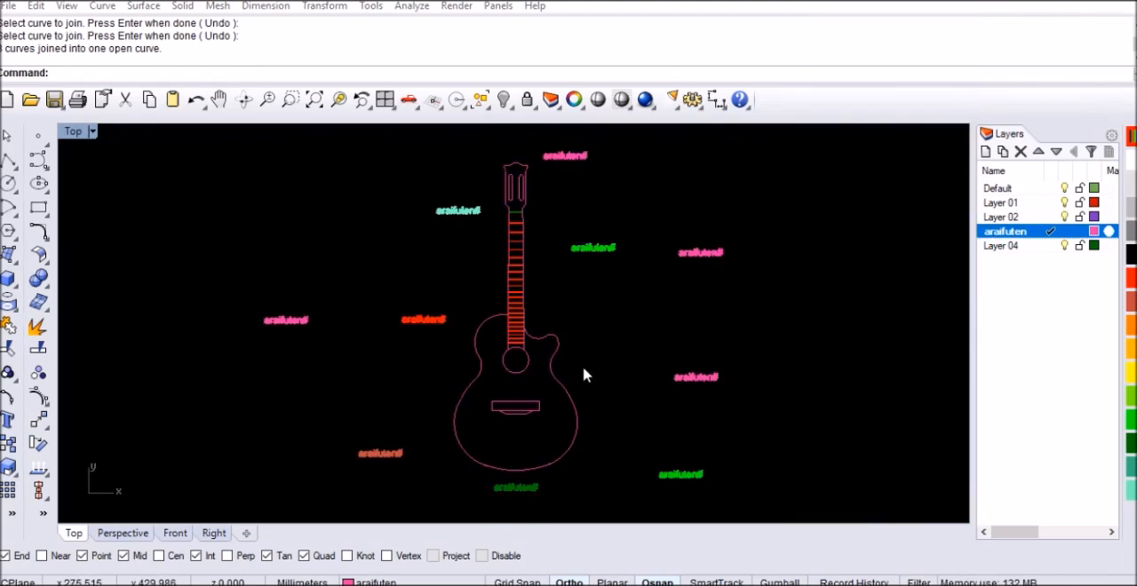
{"action": "scroll", "coordinate": [582, 375], "scroll_direction": "up", "scroll_amount": 8}
{"action": "scroll", "coordinate": [554, 206], "scroll_direction": "up", "scroll_amount": 6}
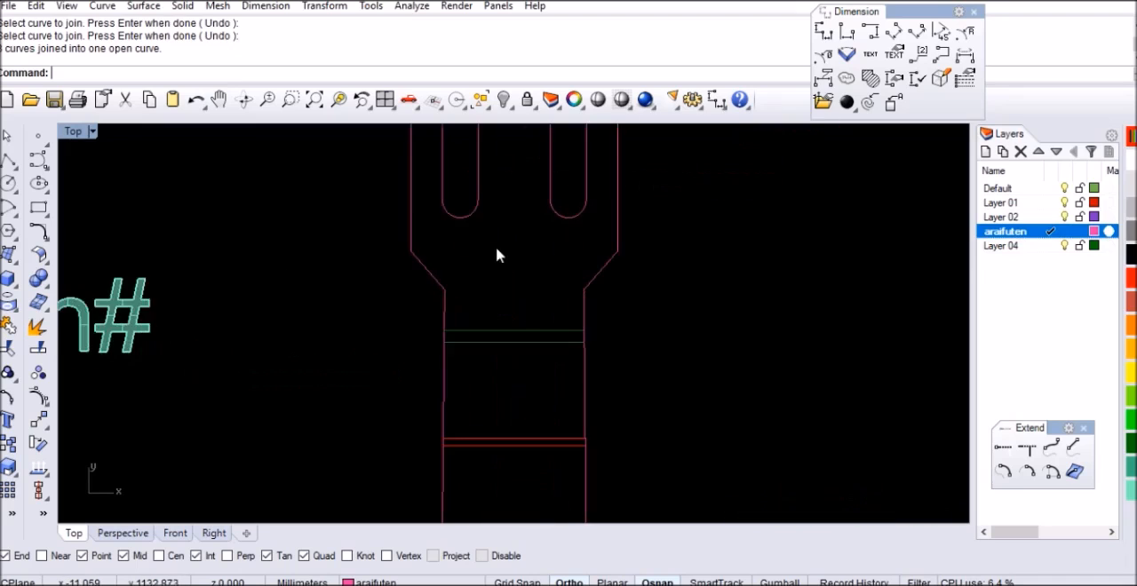
{"action": "scroll", "coordinate": [515, 337], "scroll_direction": "down", "scroll_amount": 5}
{"action": "scroll", "coordinate": [500, 267], "scroll_direction": "up", "scroll_amount": 6}
{"action": "scroll", "coordinate": [471, 233], "scroll_direction": "down", "scroll_amount": 8}
{"action": "right_click_drag", "start_coordinate": [458, 441], "coordinate": [456, 348]}
{"action": "scroll", "coordinate": [445, 383], "scroll_direction": "up", "scroll_amount": 3}
{"action": "scroll", "coordinate": [446, 384], "scroll_direction": "down", "scroll_amount": 4}
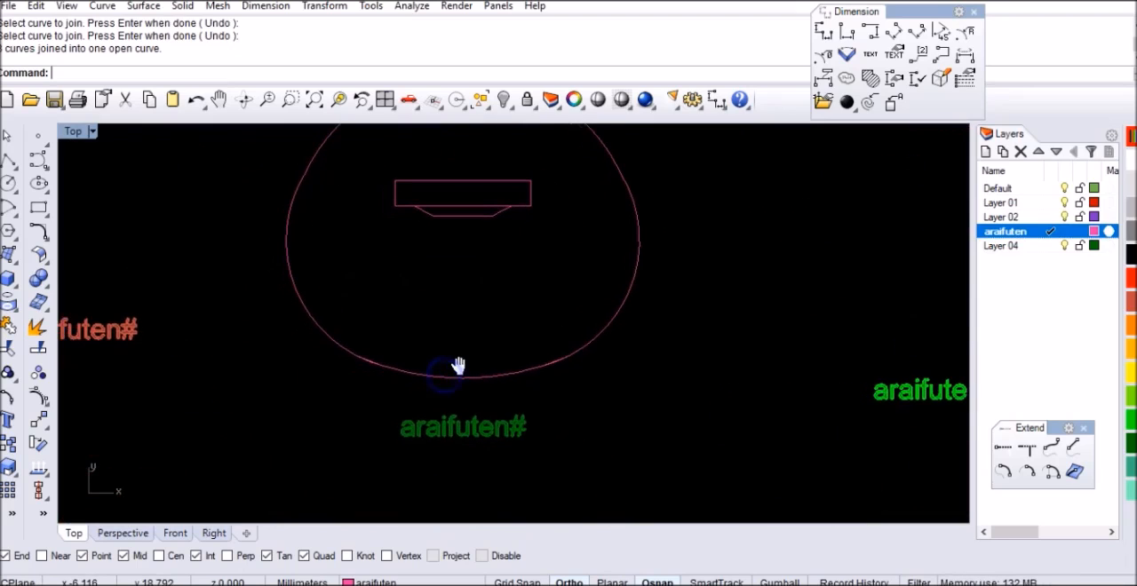
{"action": "right_click_drag", "start_coordinate": [560, 263], "coordinate": [520, 414]}
{"action": "scroll", "coordinate": [505, 297], "scroll_direction": "down", "scroll_amount": 5}
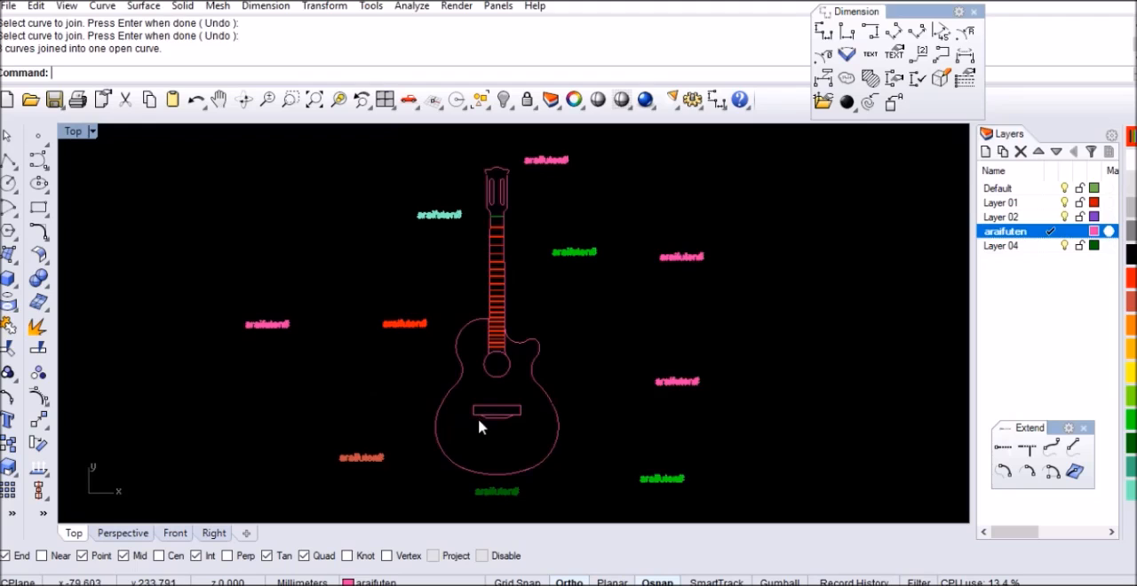
{"action": "scroll", "coordinate": [478, 419], "scroll_direction": "up", "scroll_amount": 1}
{"action": "right_click_drag", "start_coordinate": [509, 334], "coordinate": [508, 350]}
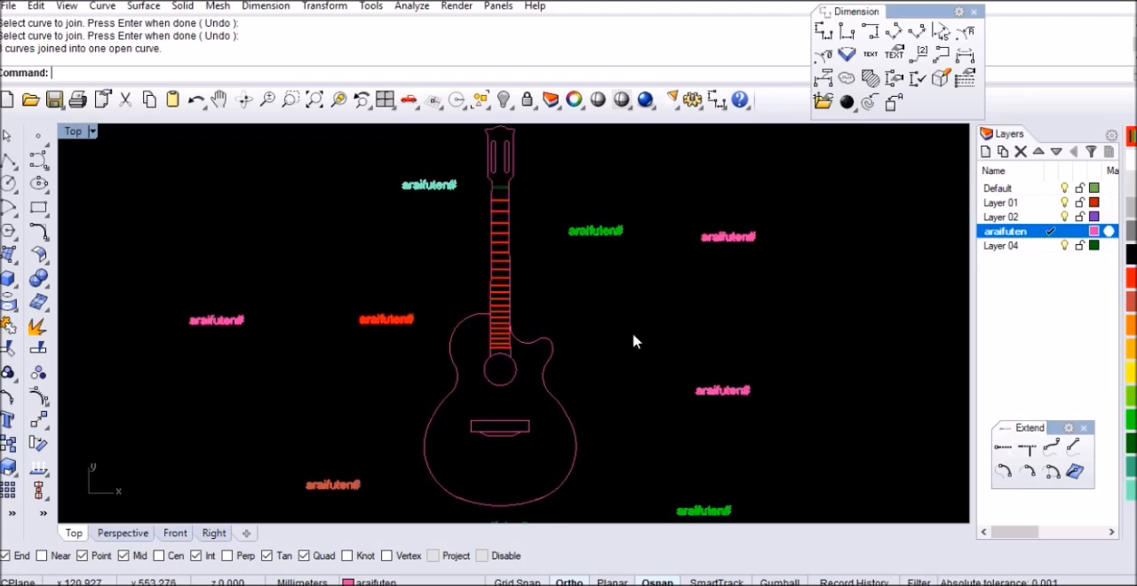